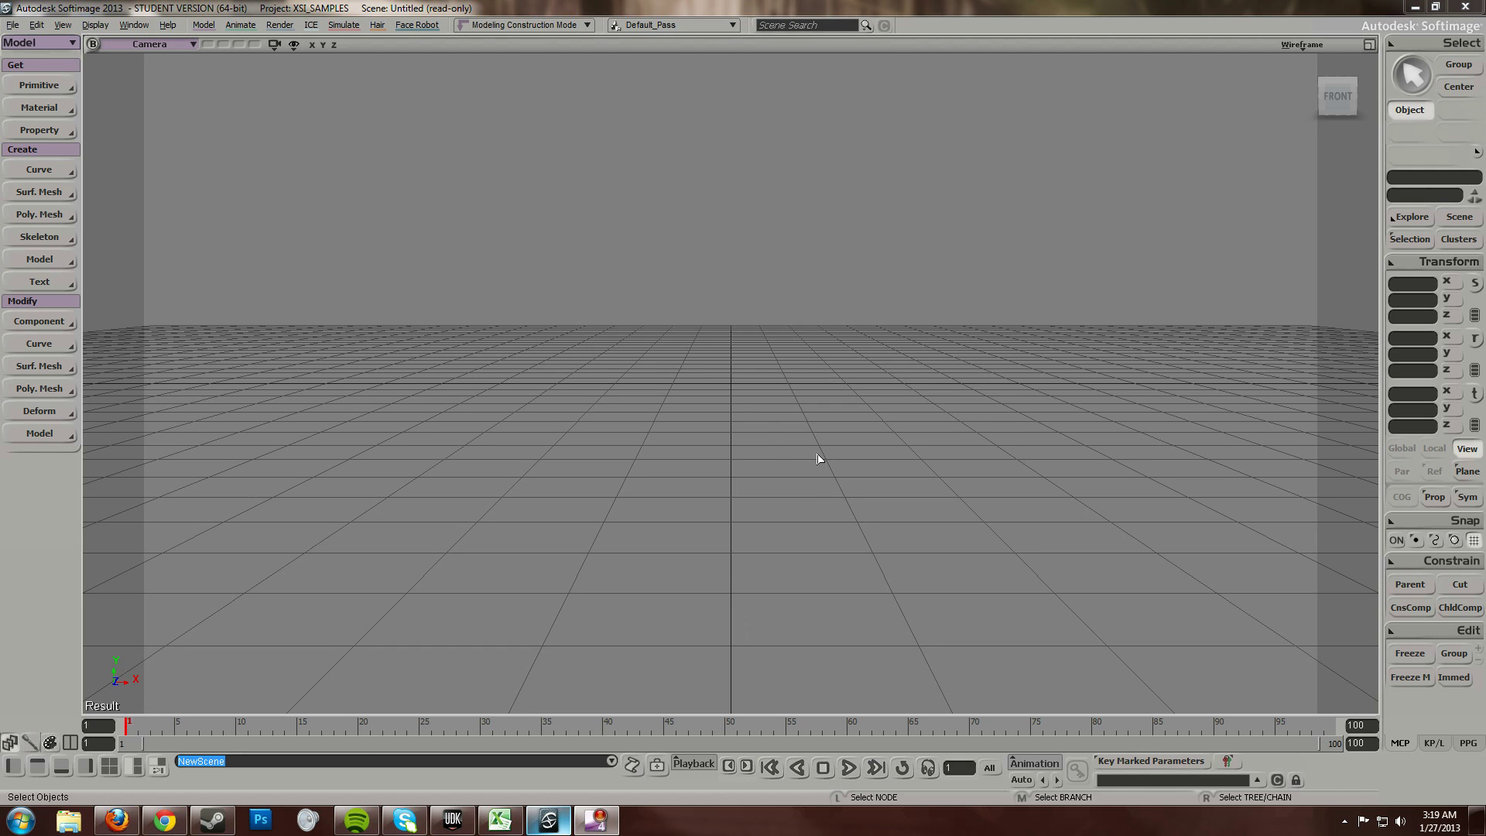
- Import the FBX file Candle_Holder_LowPoly_02.fbx from the Desktop with automatic unit scaling
key(s)
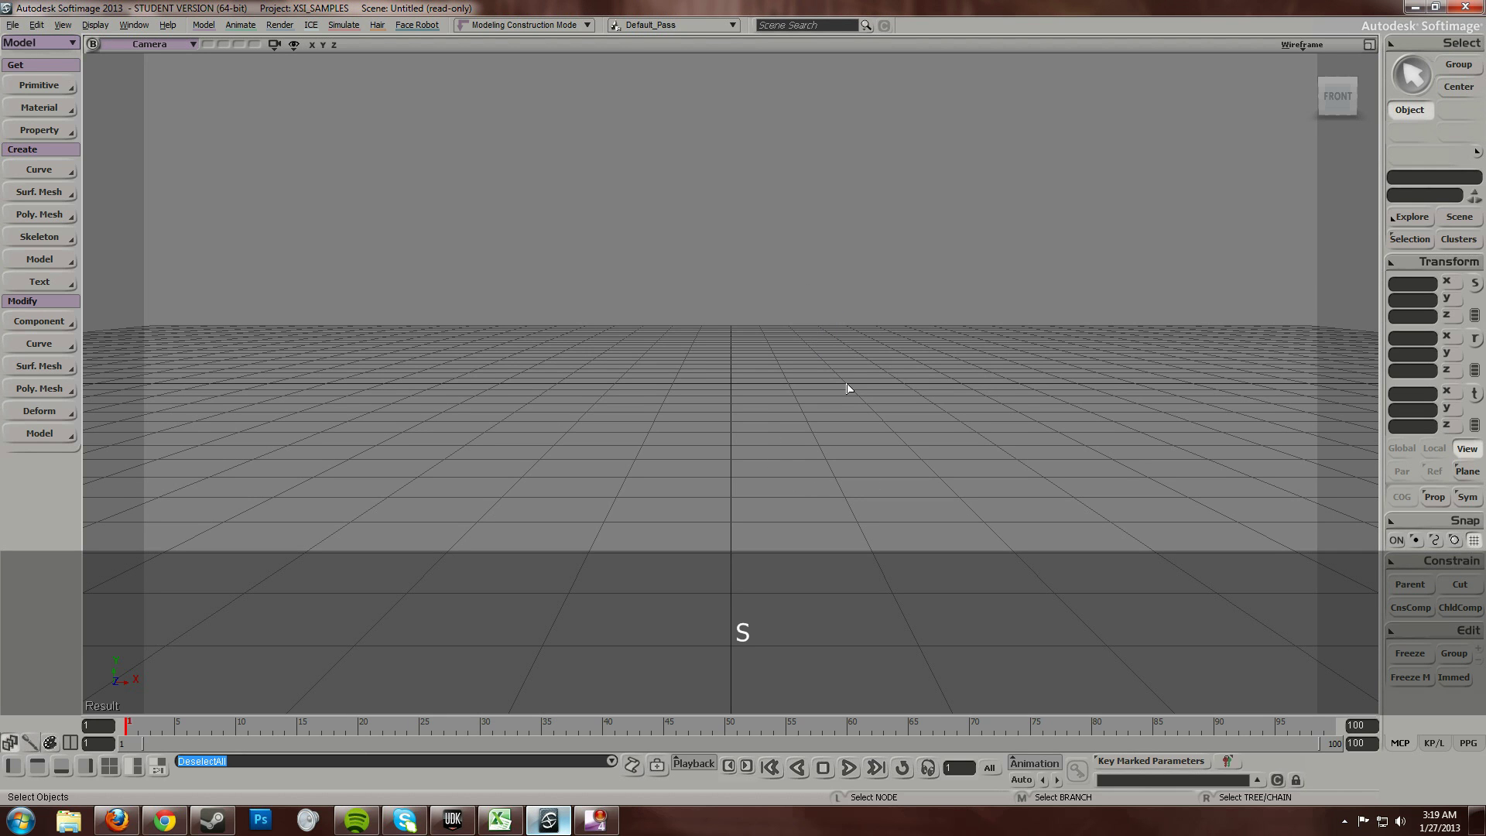
right_drag(848, 388, 718, 447)
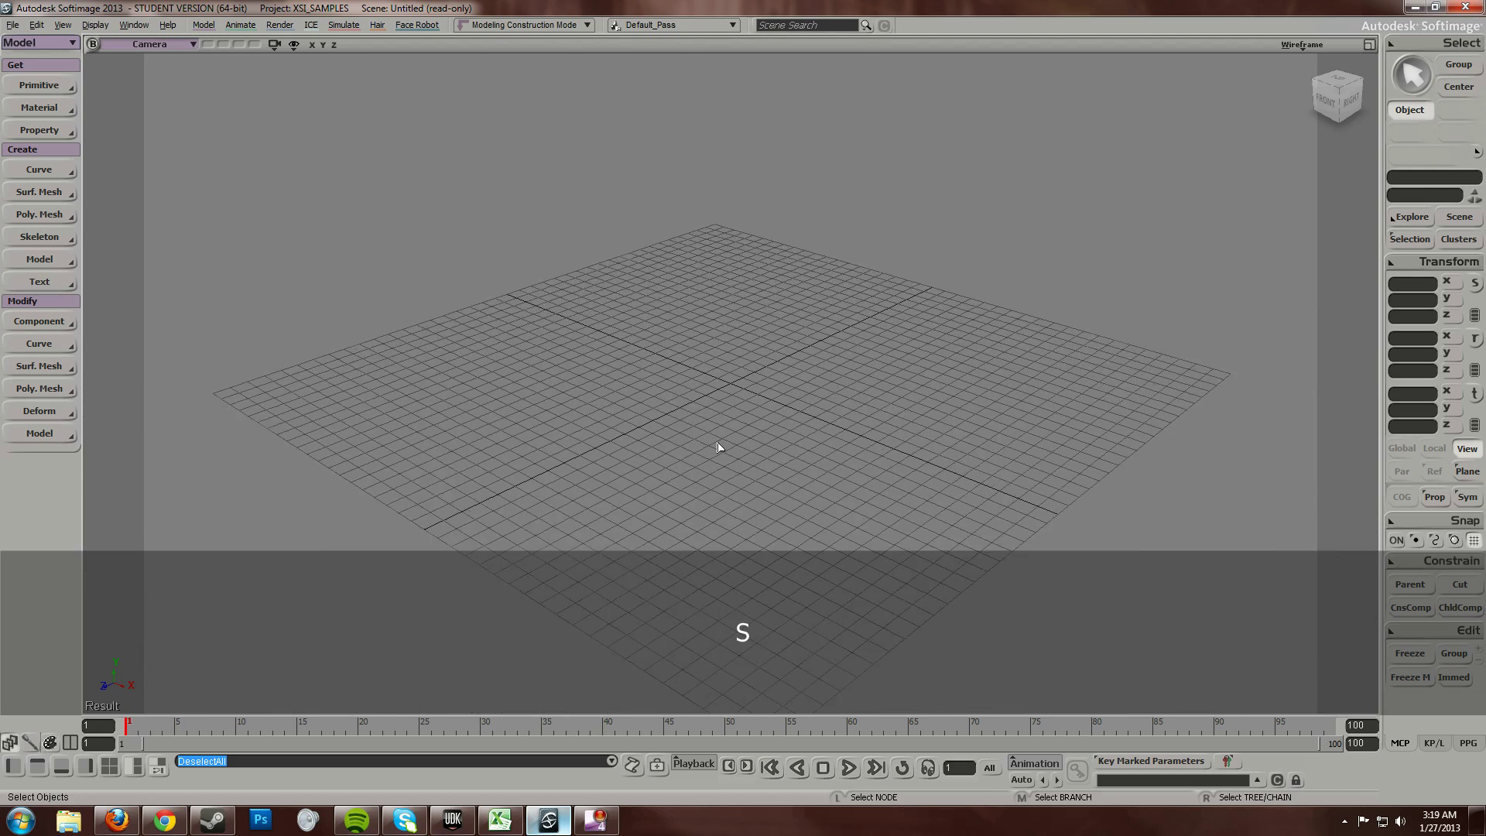
scroll(718, 448, down, 2)
scroll(723, 443, up, 5)
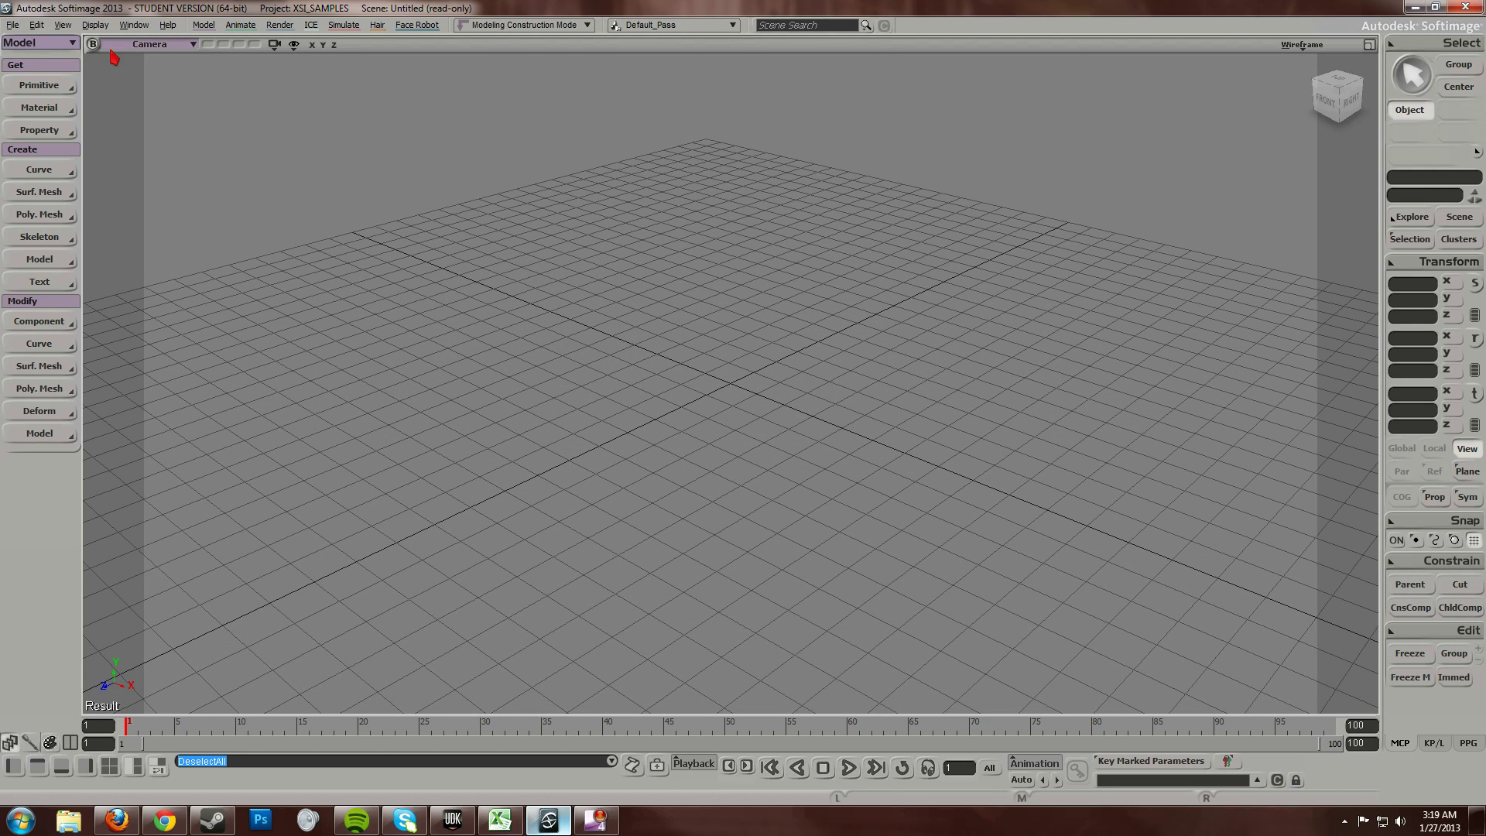
click(14, 26)
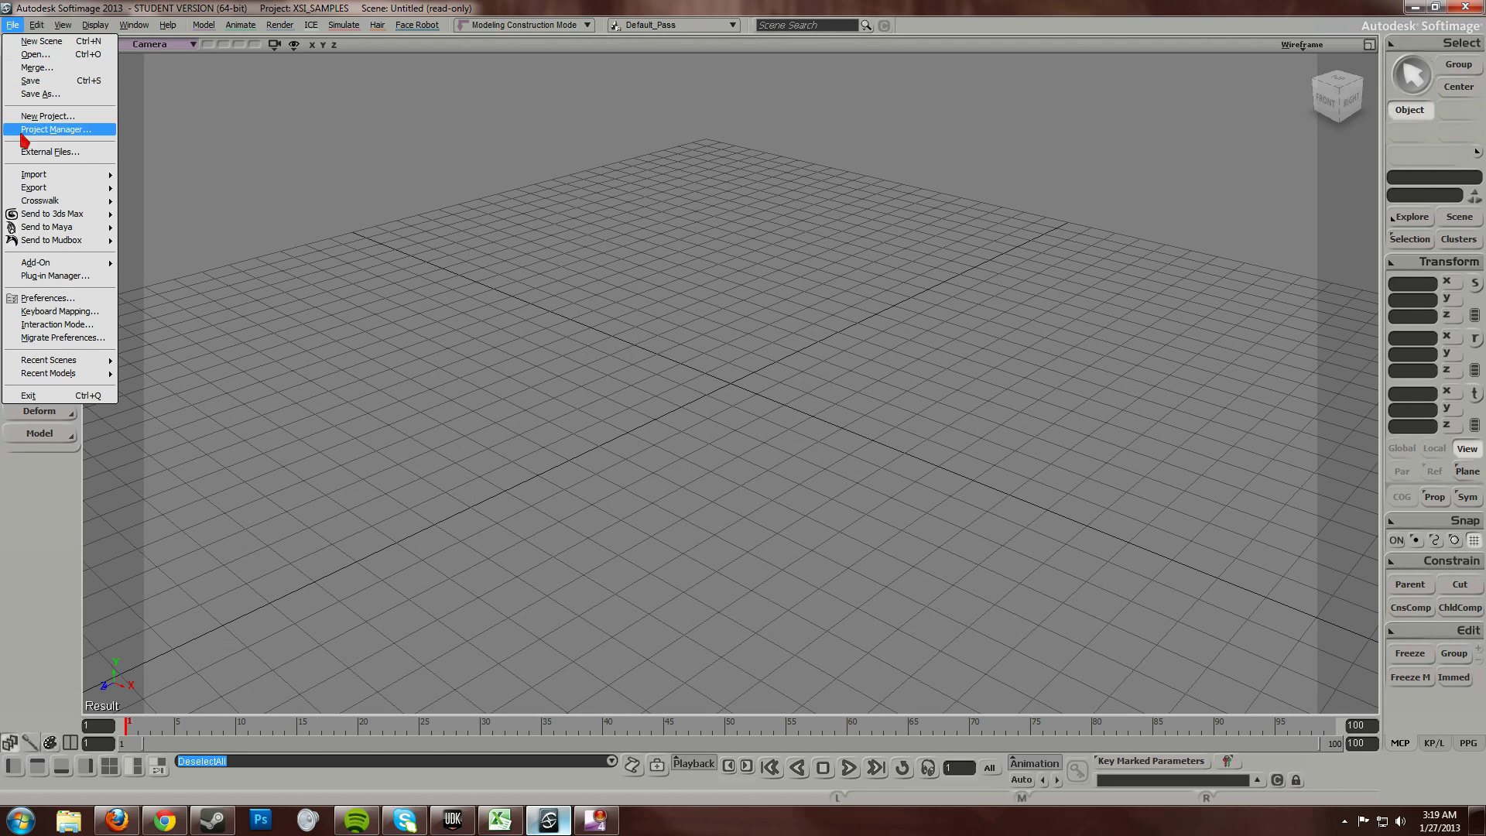
mouse_move(46, 174)
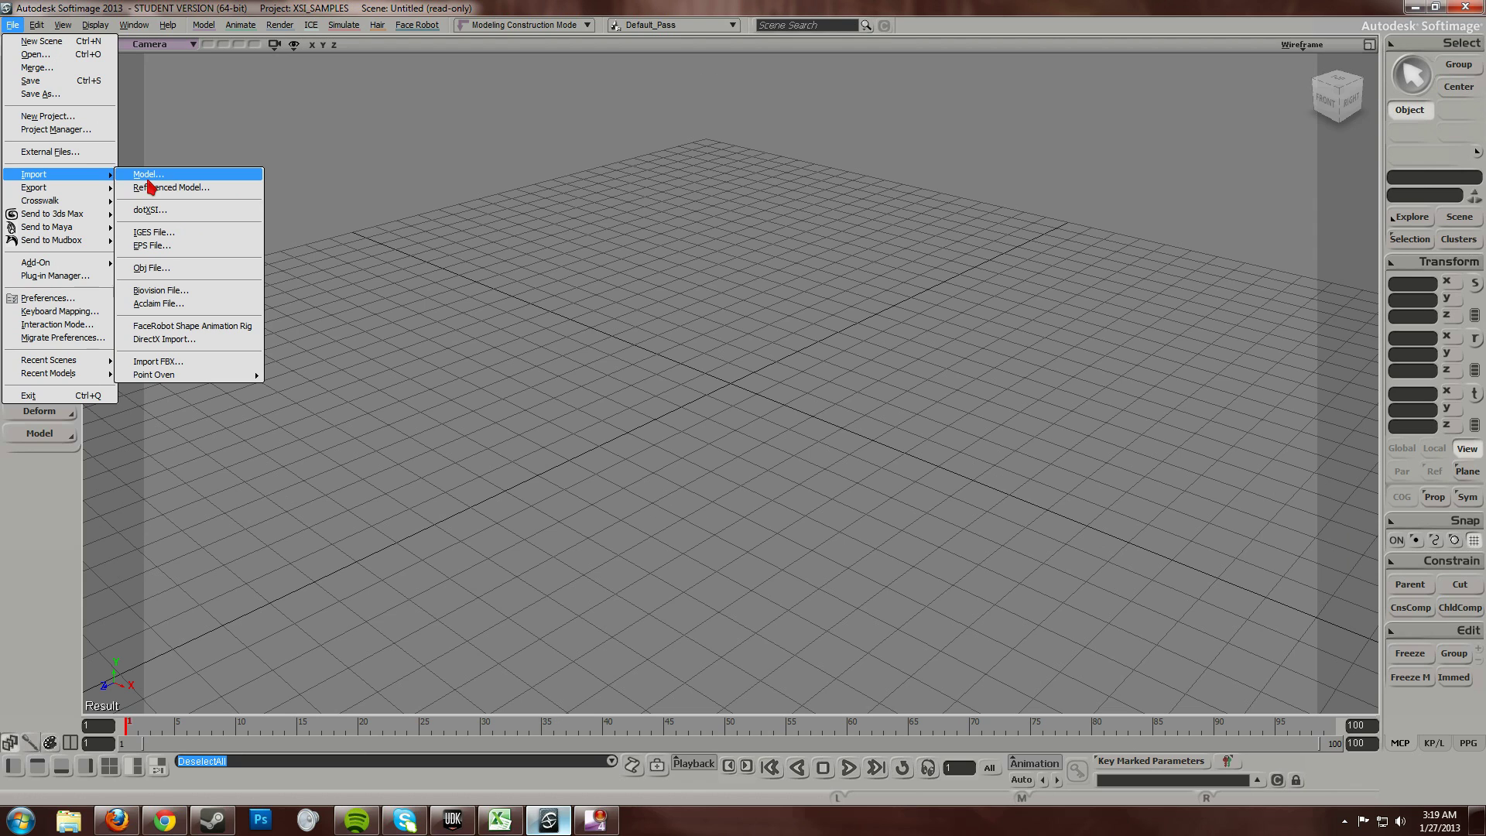
click(168, 362)
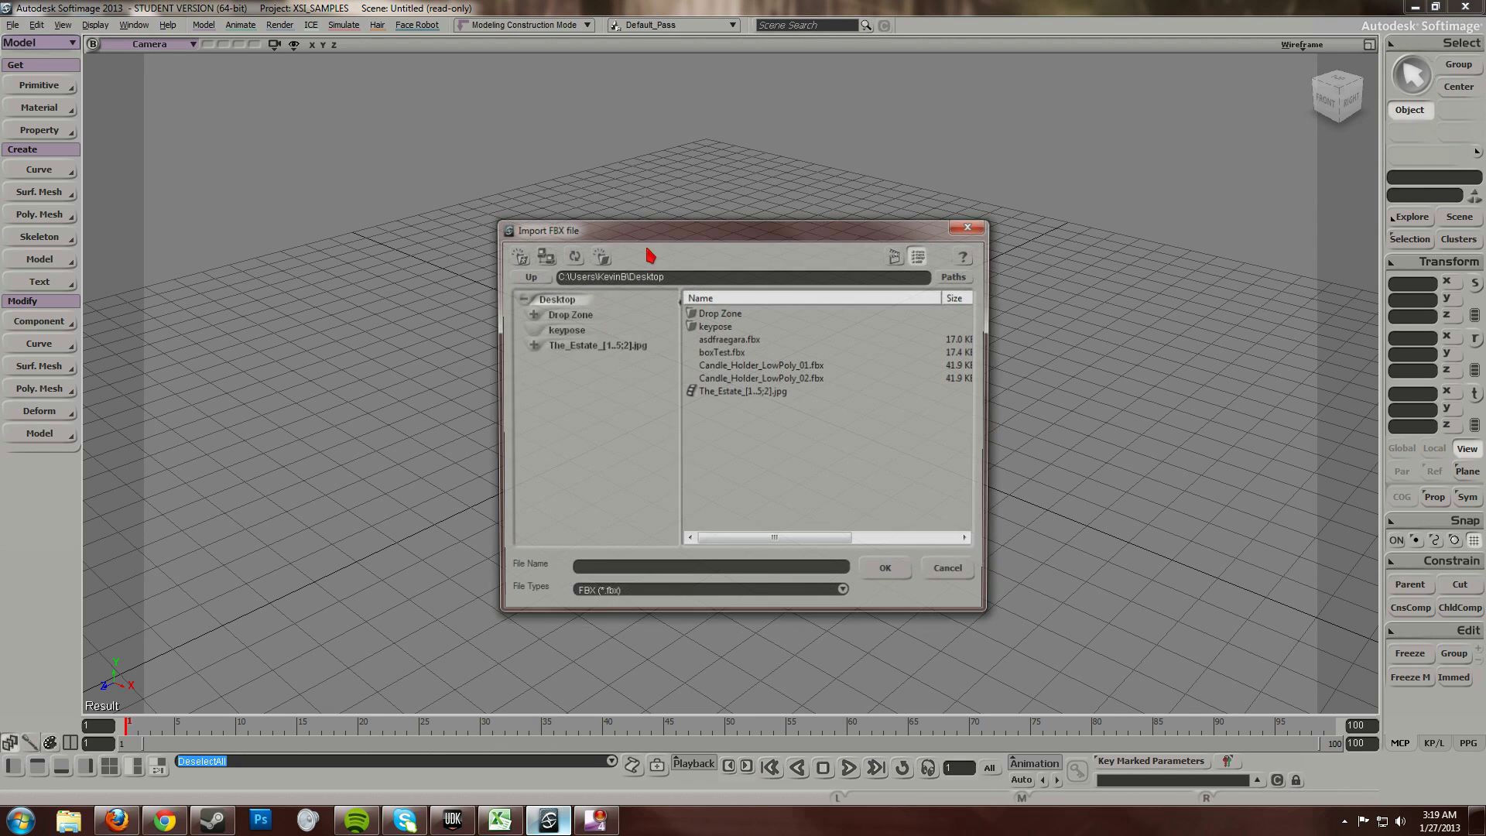
click(745, 369)
click(825, 379)
click(887, 574)
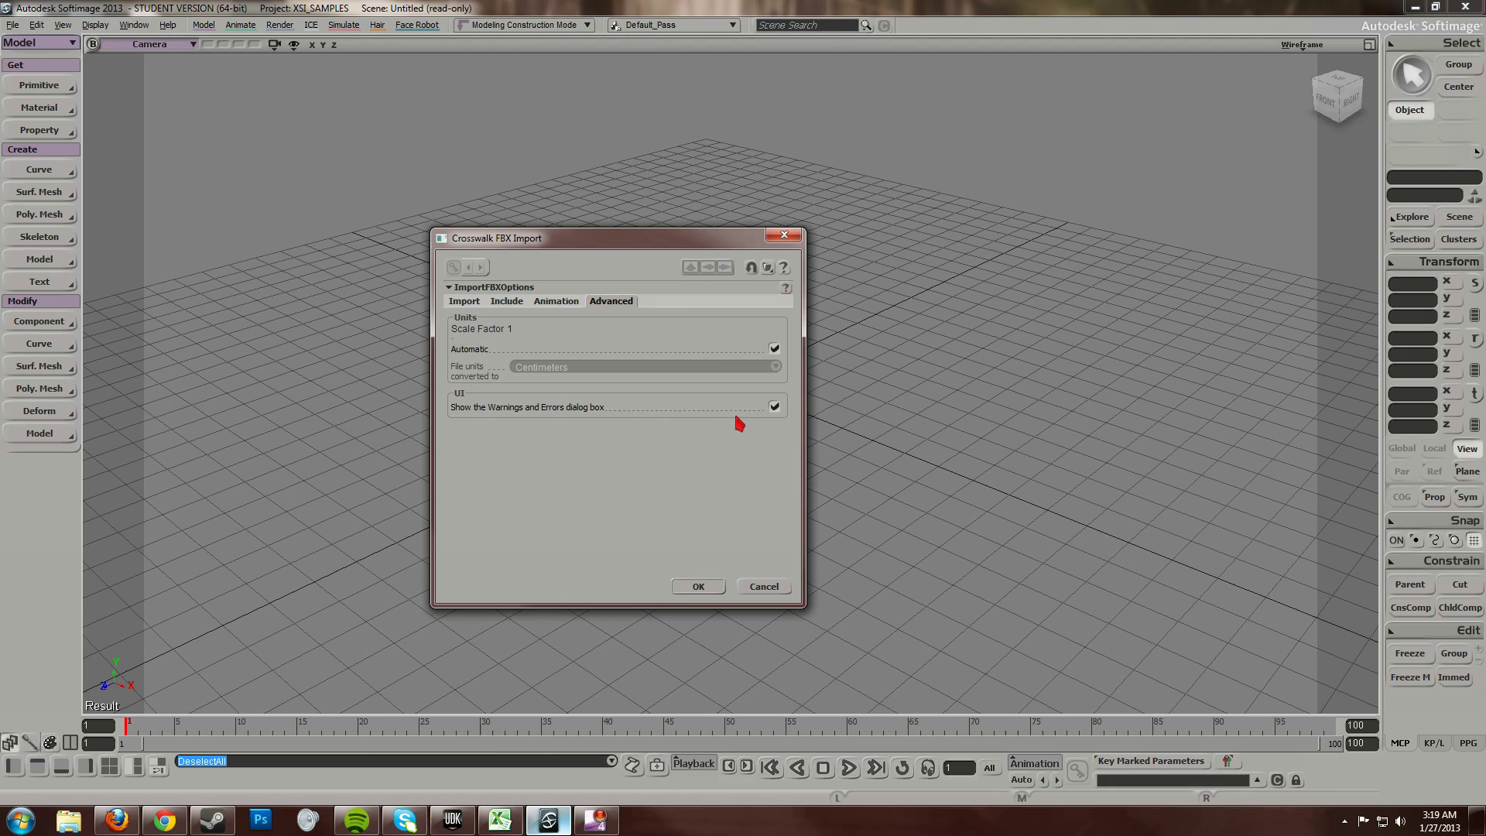
click(697, 587)
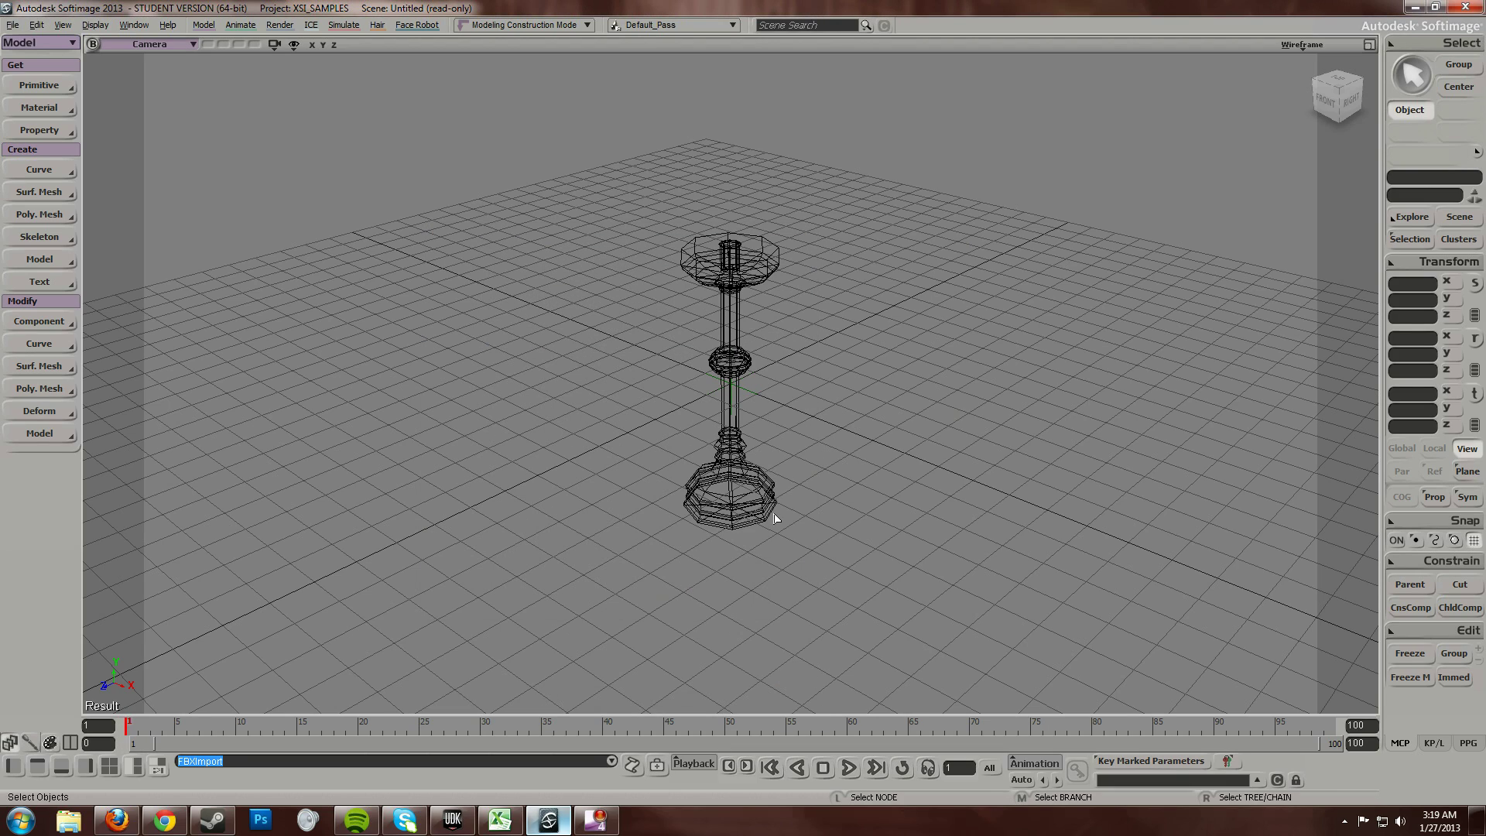
- Examine the imported candle holder and its parent model null from several angles and distances
drag(720, 343, 768, 381)
scroll(786, 403, up, 8)
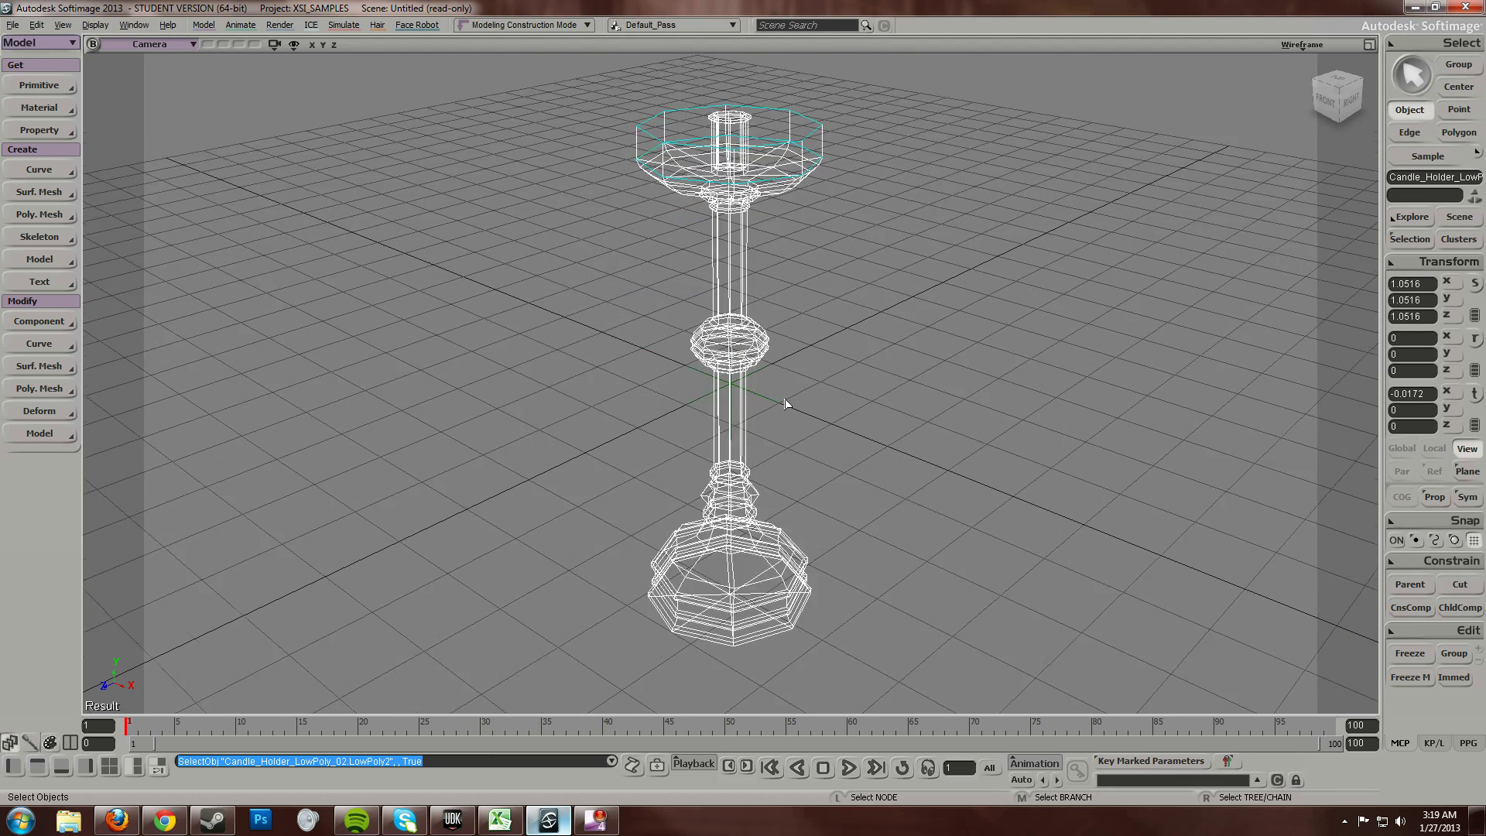
scroll(785, 418, down, 7)
key(s)
right_drag(786, 434, 828, 412)
scroll(827, 413, up, 6)
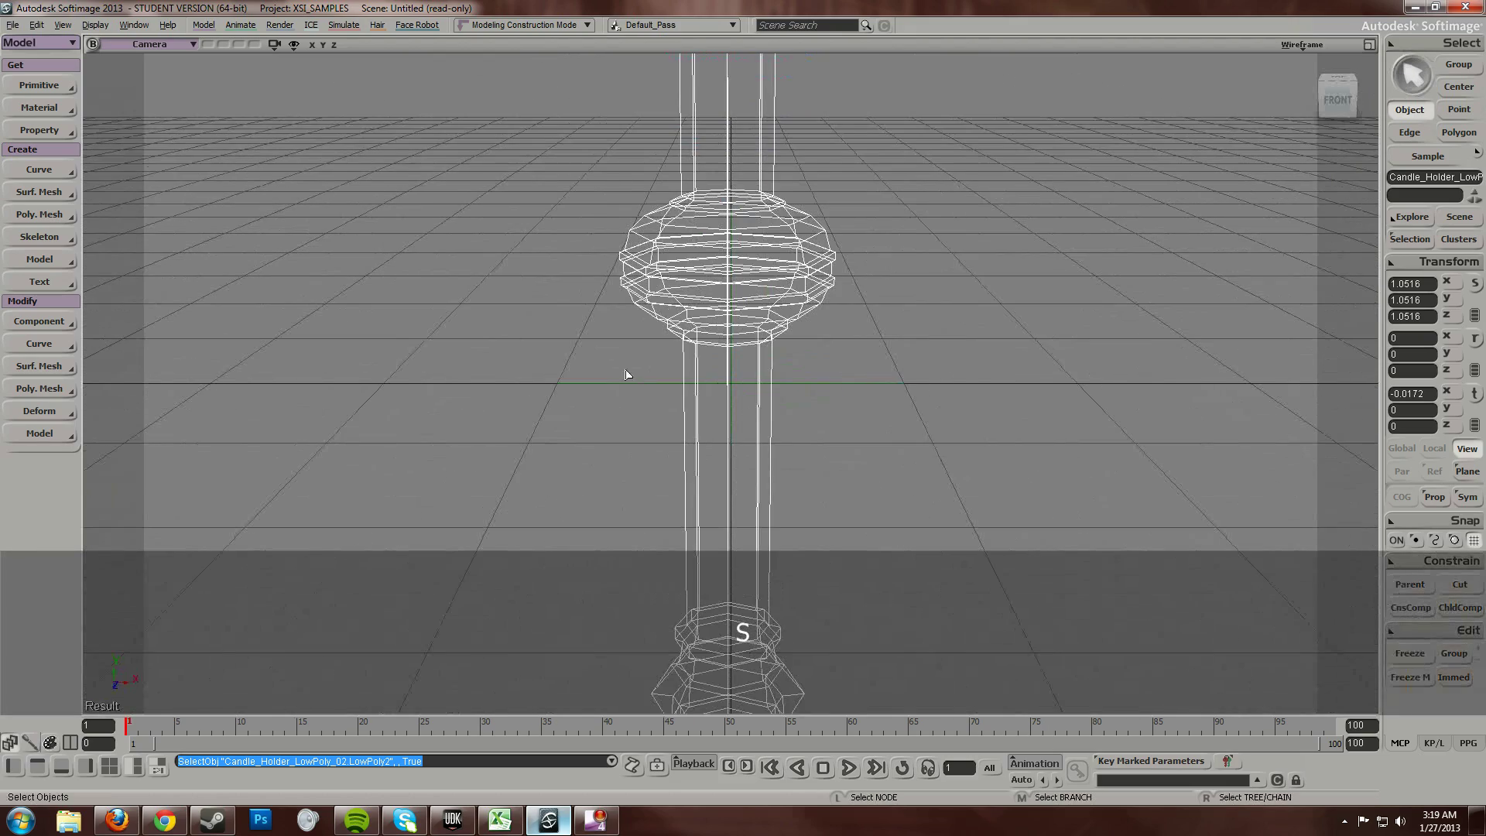
drag(649, 453, 651, 455)
scroll(885, 423, down, 6)
key(s)
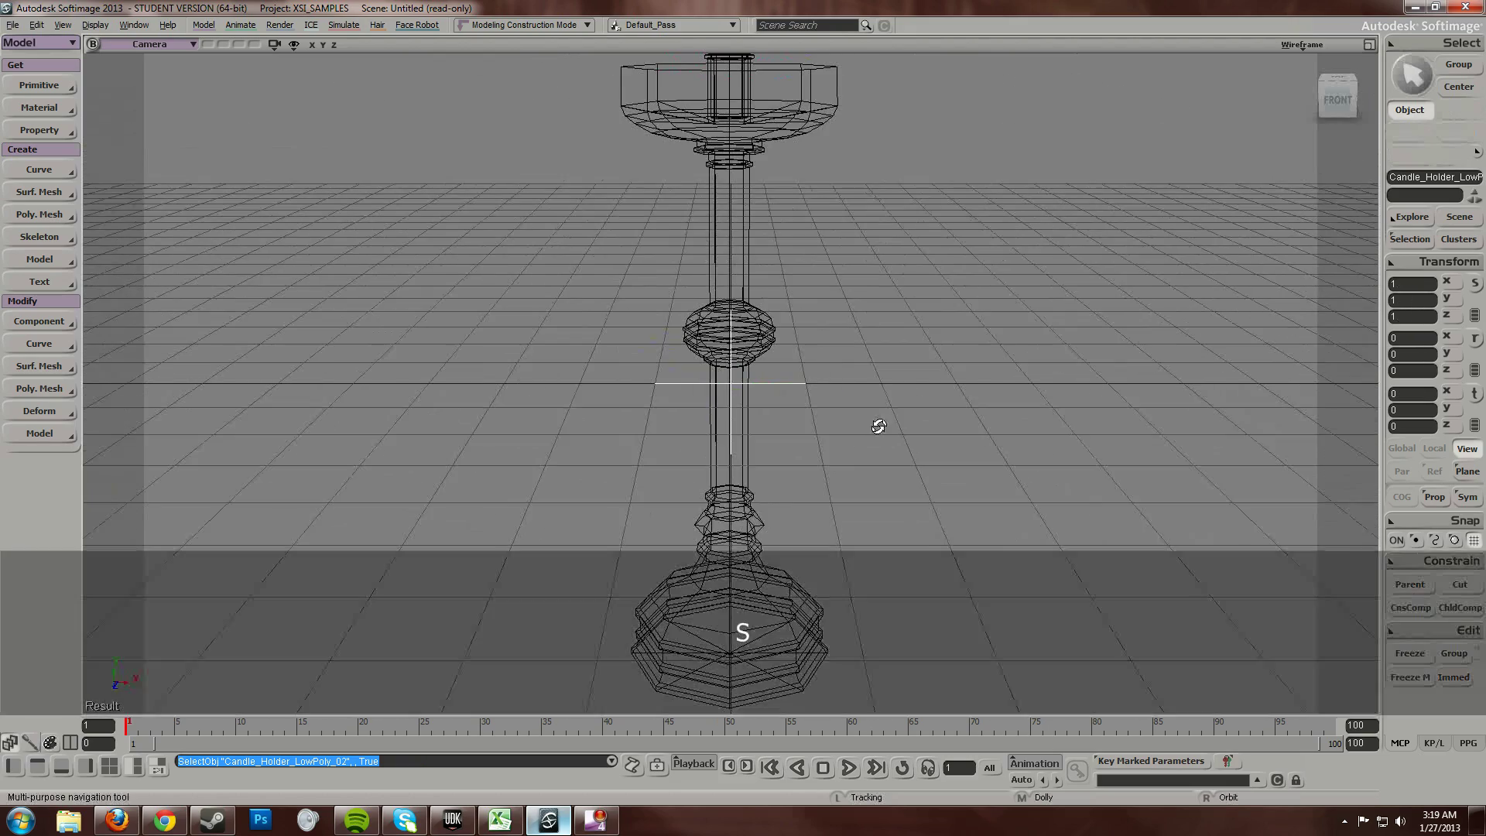
right_drag(878, 426, 844, 472)
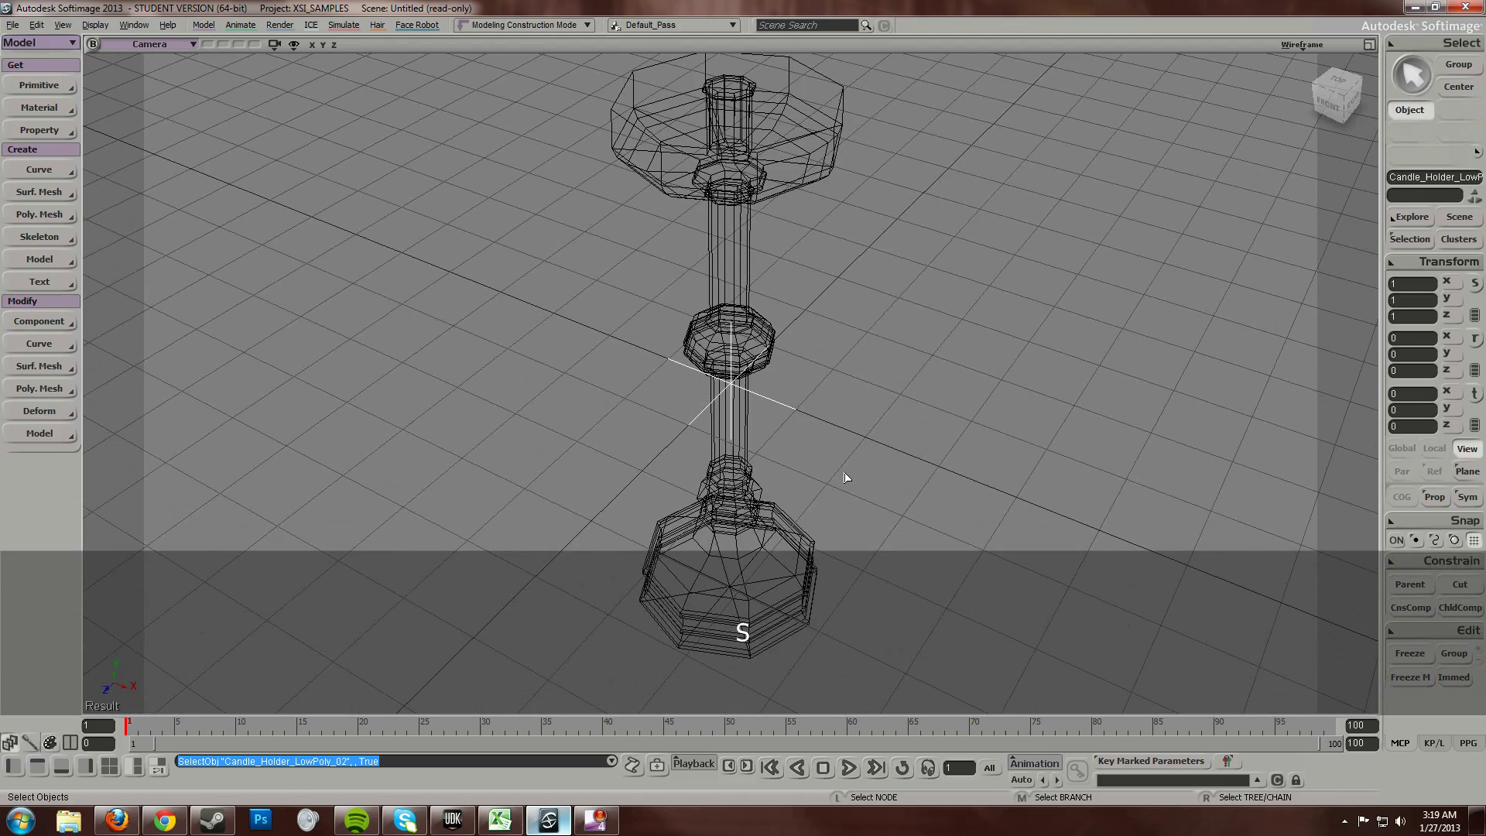
scroll(839, 472, down, 2)
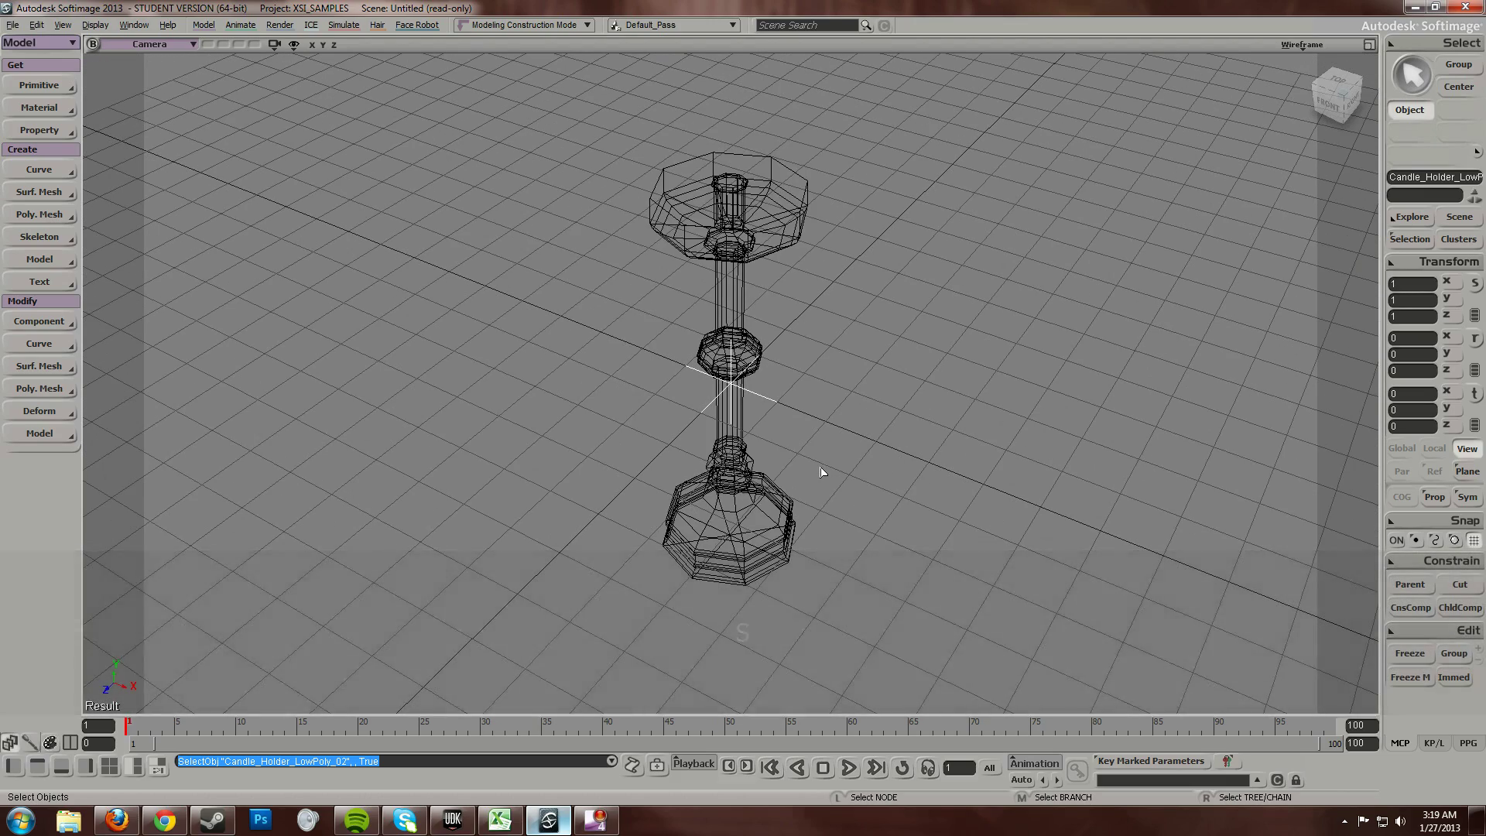
scroll(821, 467, down, 1)
scroll(822, 472, up, 8)
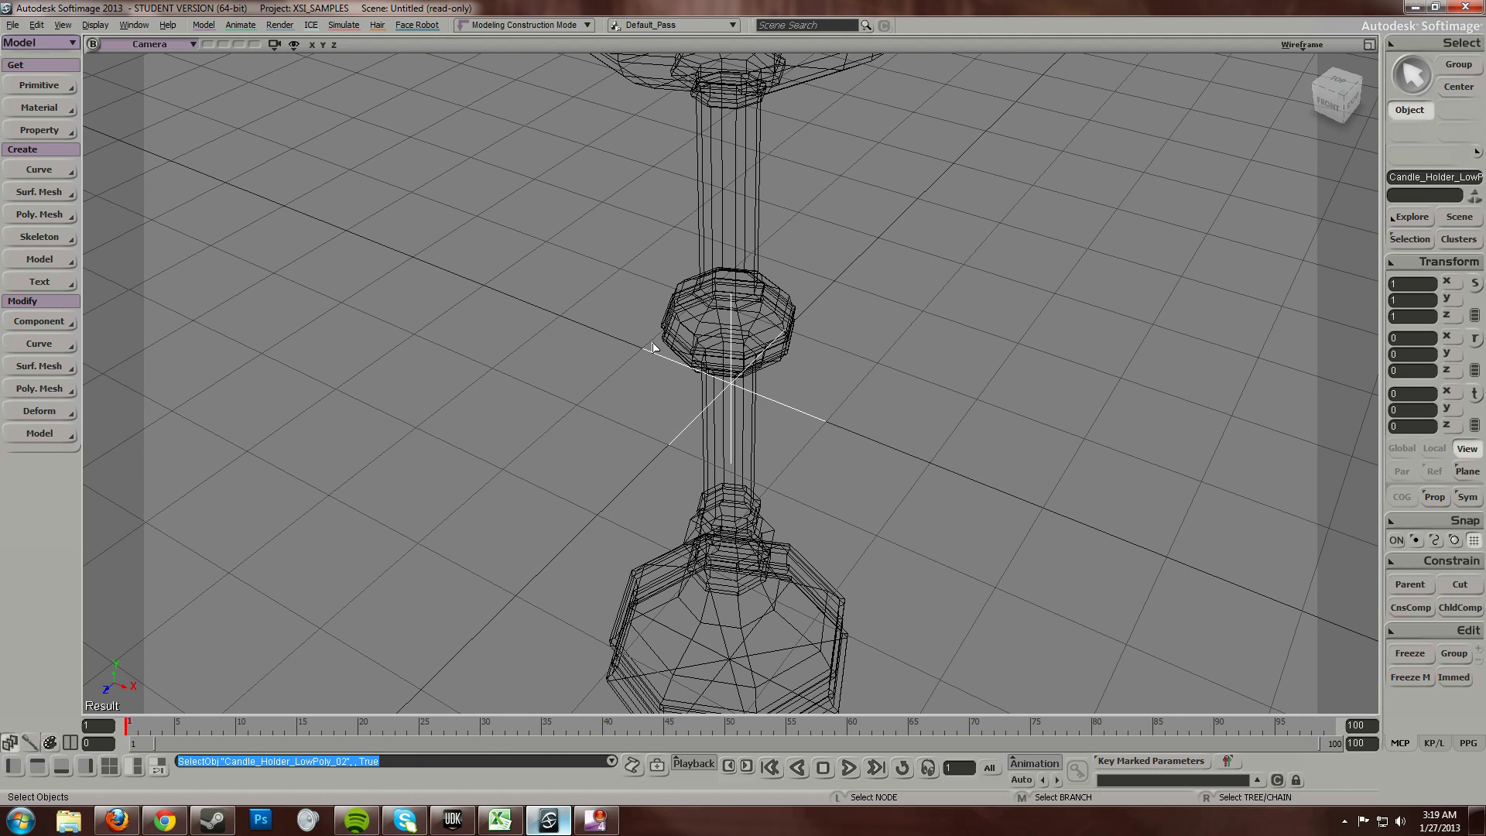
scroll(919, 409, down, 2)
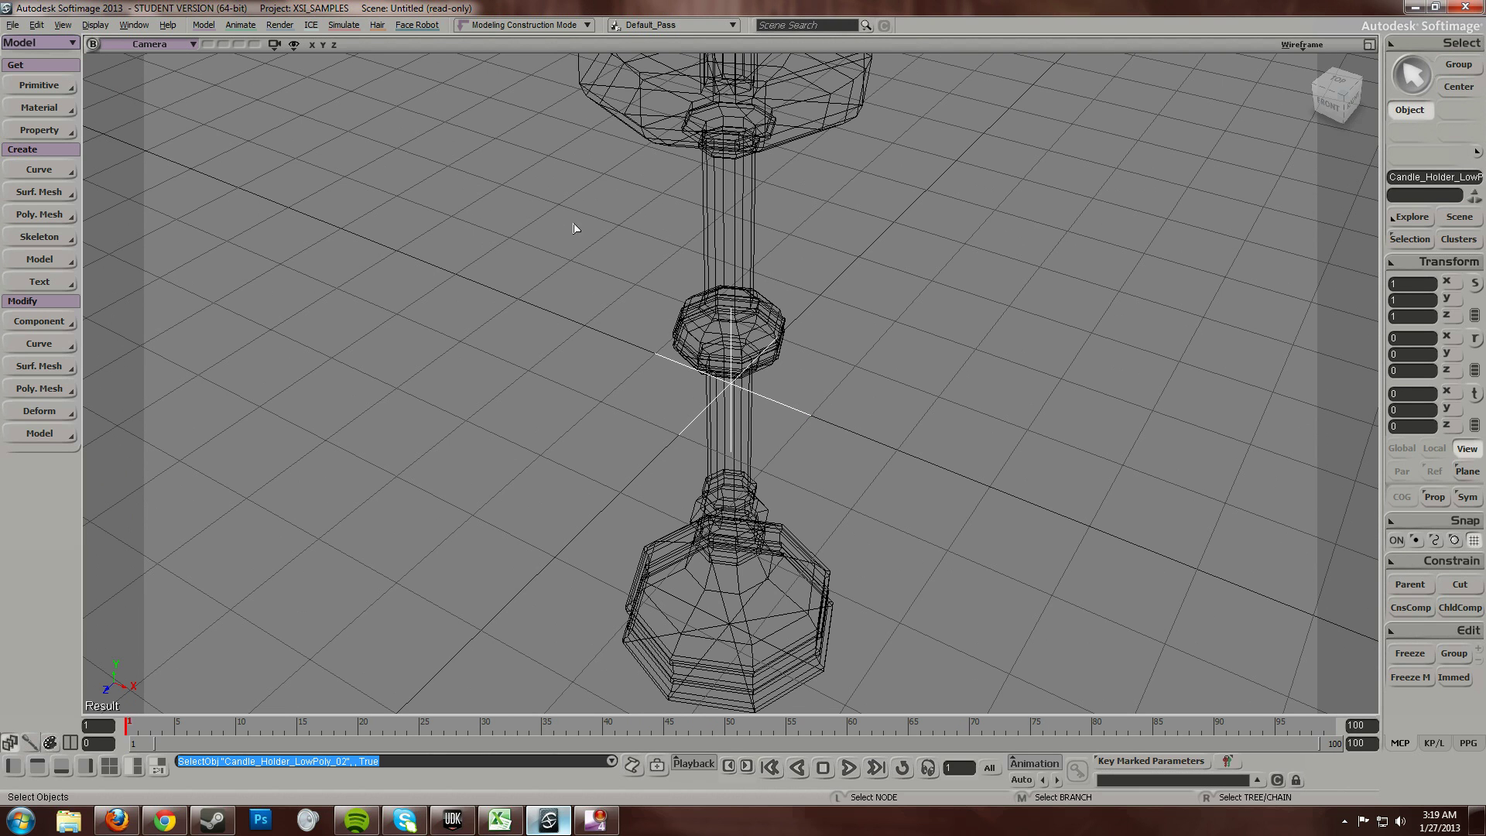
key(s)
right_drag(872, 408, 877, 370)
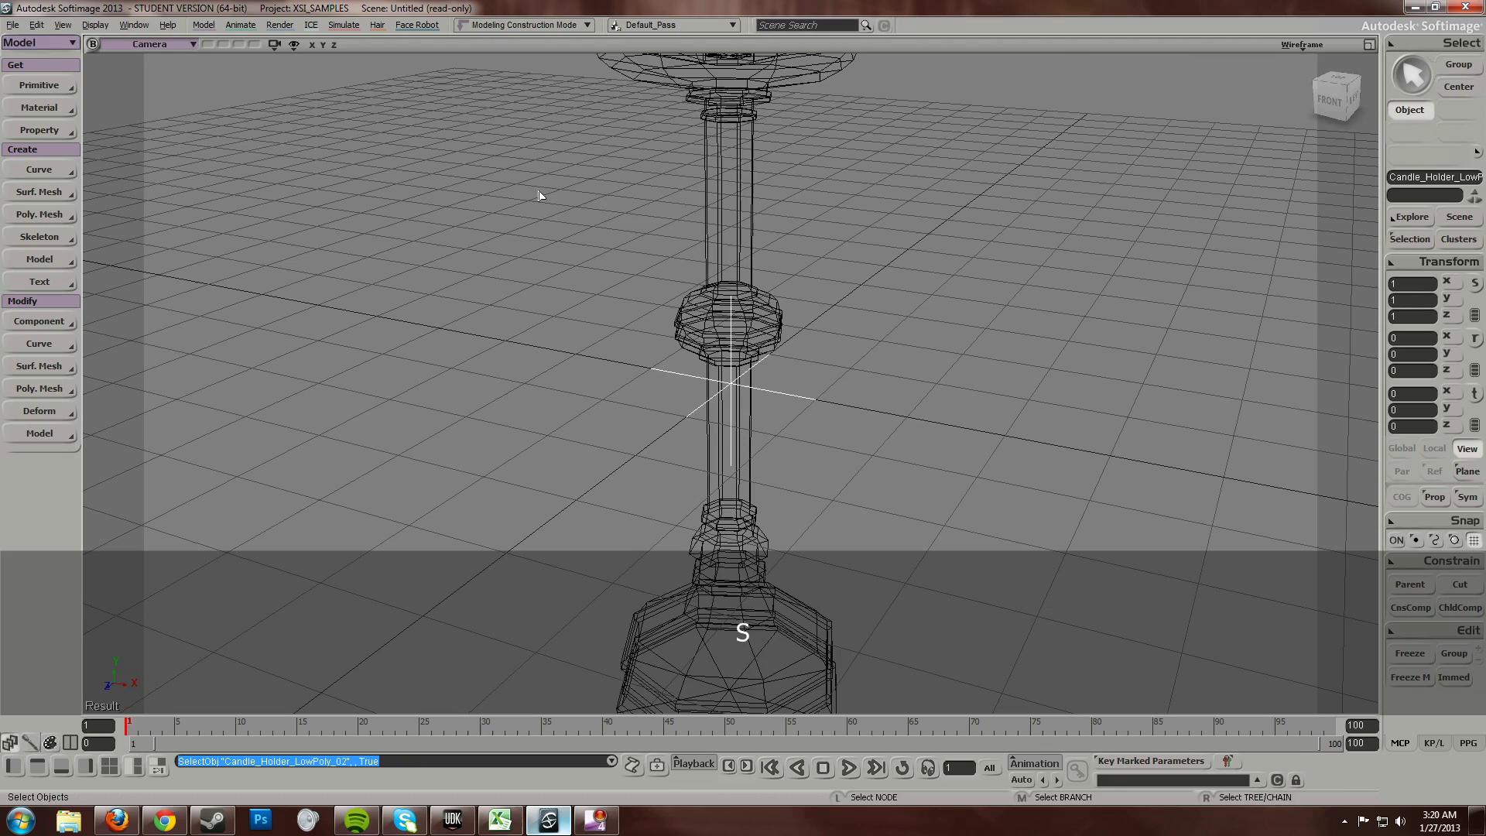
key(s)
right_drag(877, 293, 876, 329)
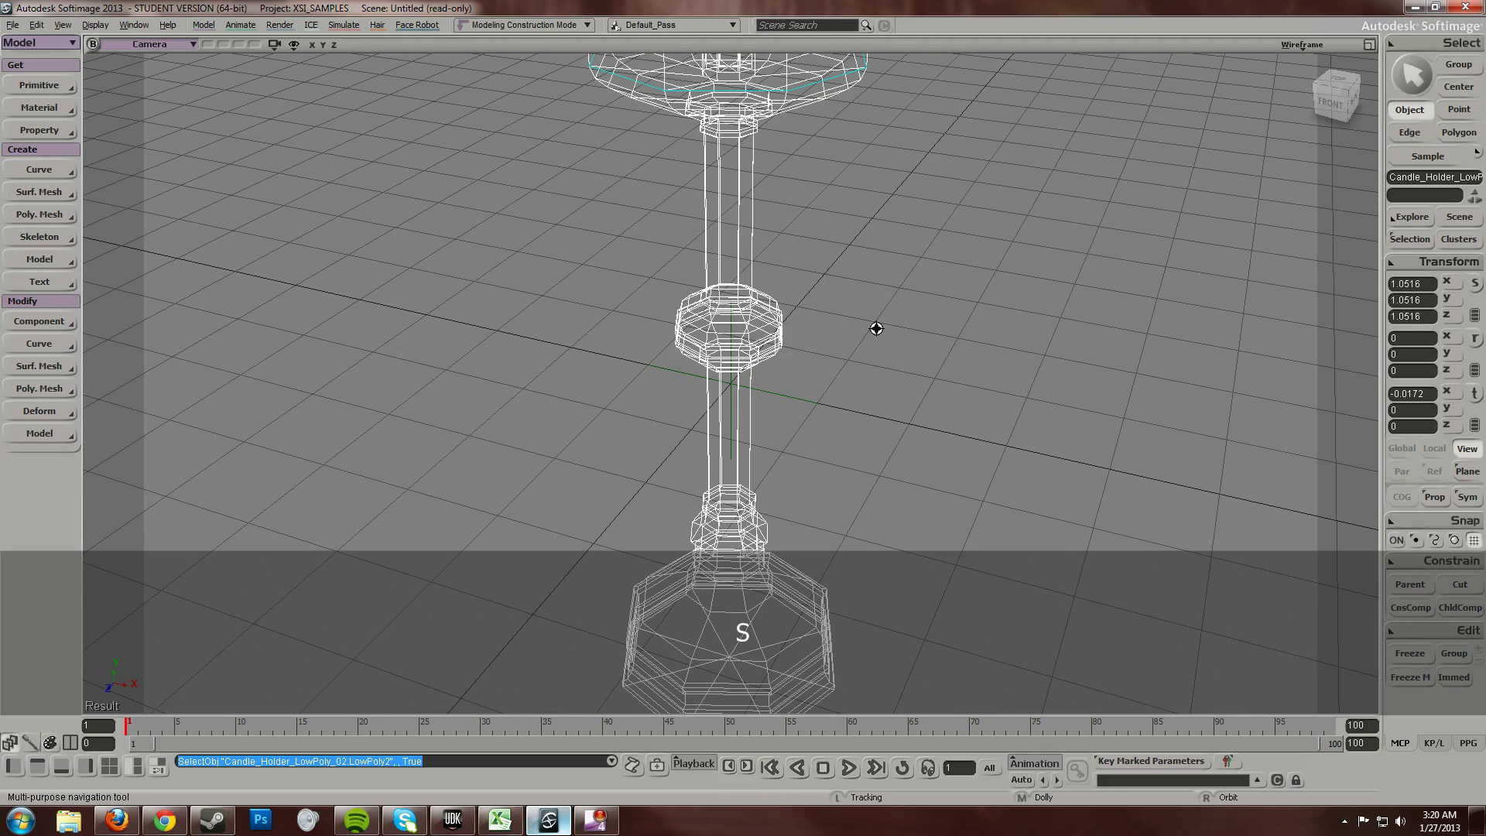
scroll(789, 320, down, 3)
key(s)
mouse_move(848, 378)
right_down()
mouse_move(846, 356)
mouse_move(837, 376)
right_up()
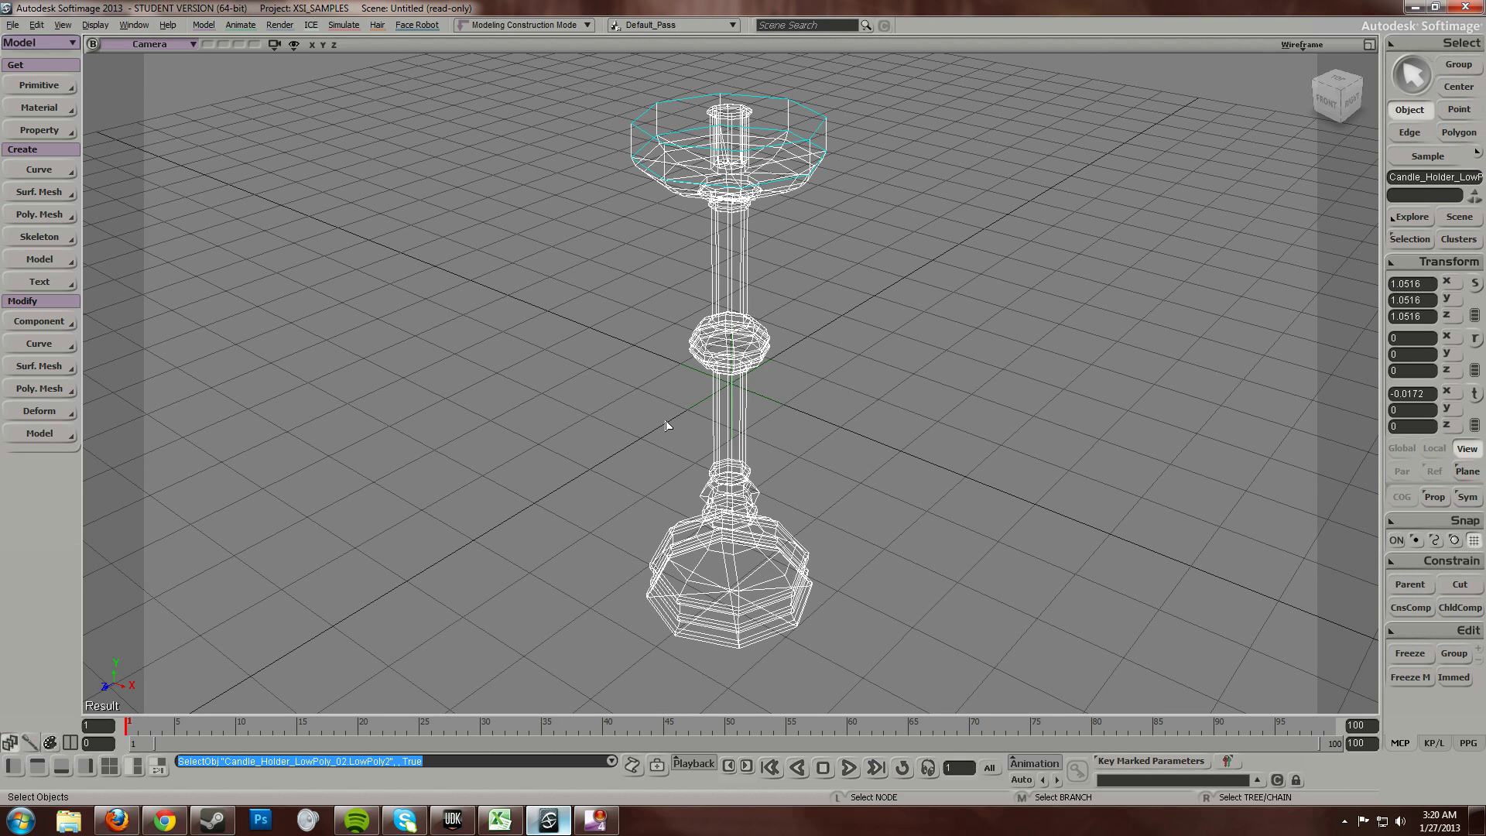
- For all cameras, set the floor grid's U and V cell and snap sizes to 32 and the floor size to 512
key(ctrl+shift+s)
drag(317, 143, 330, 135)
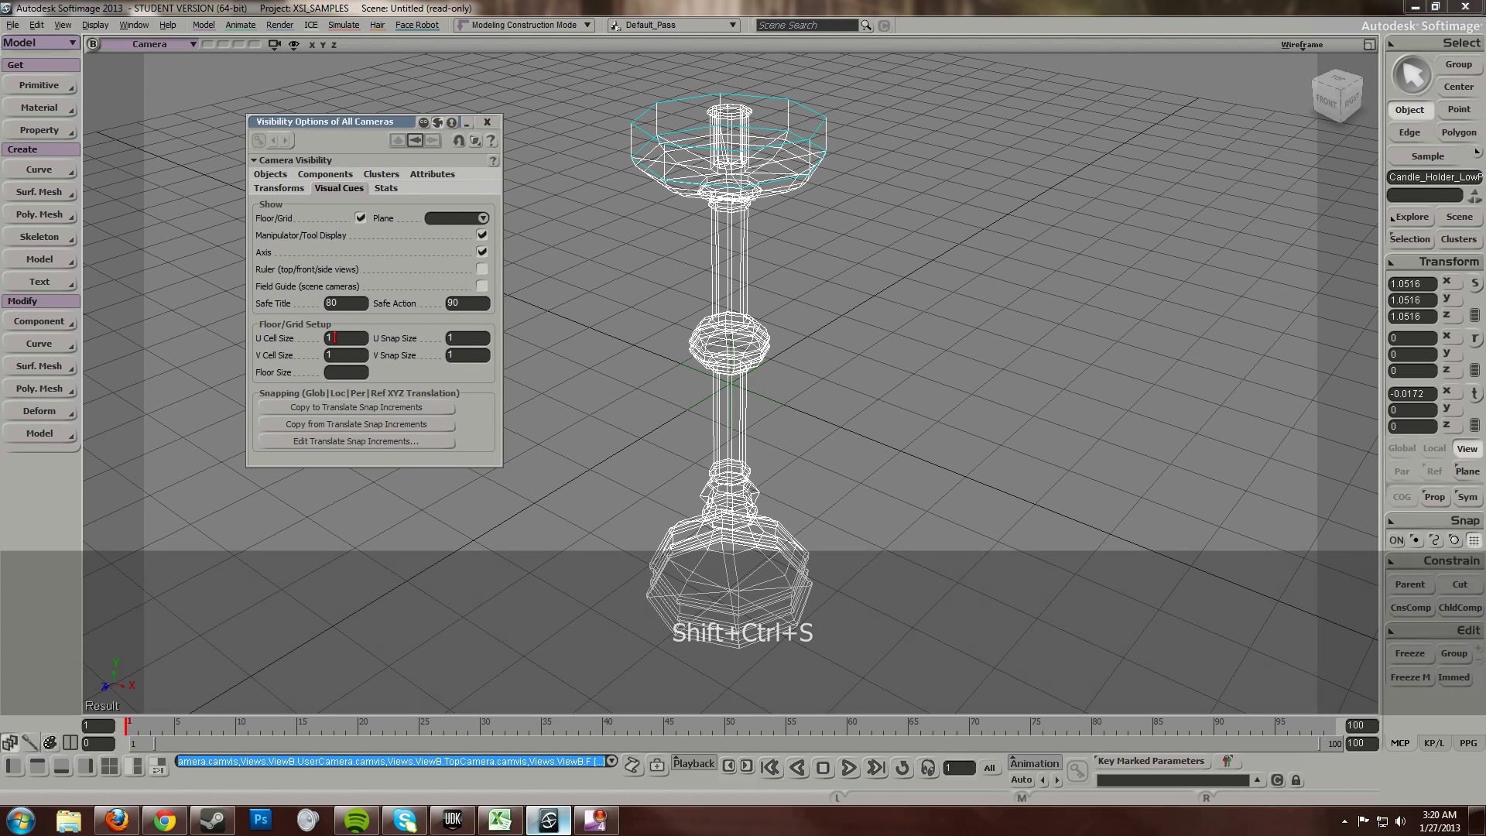
click(351, 336)
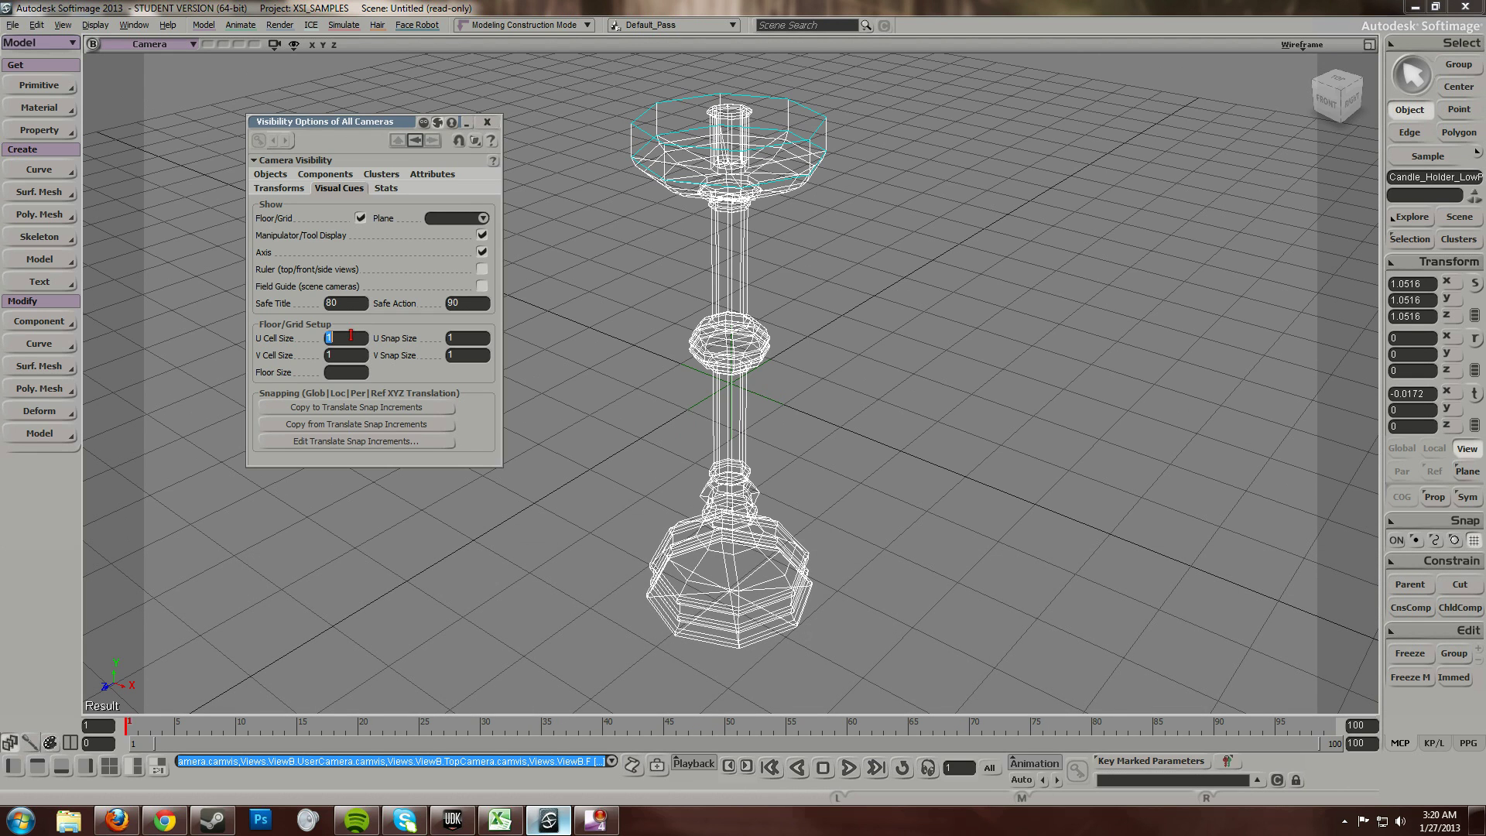
text(32)
key(Tab)
text(32)
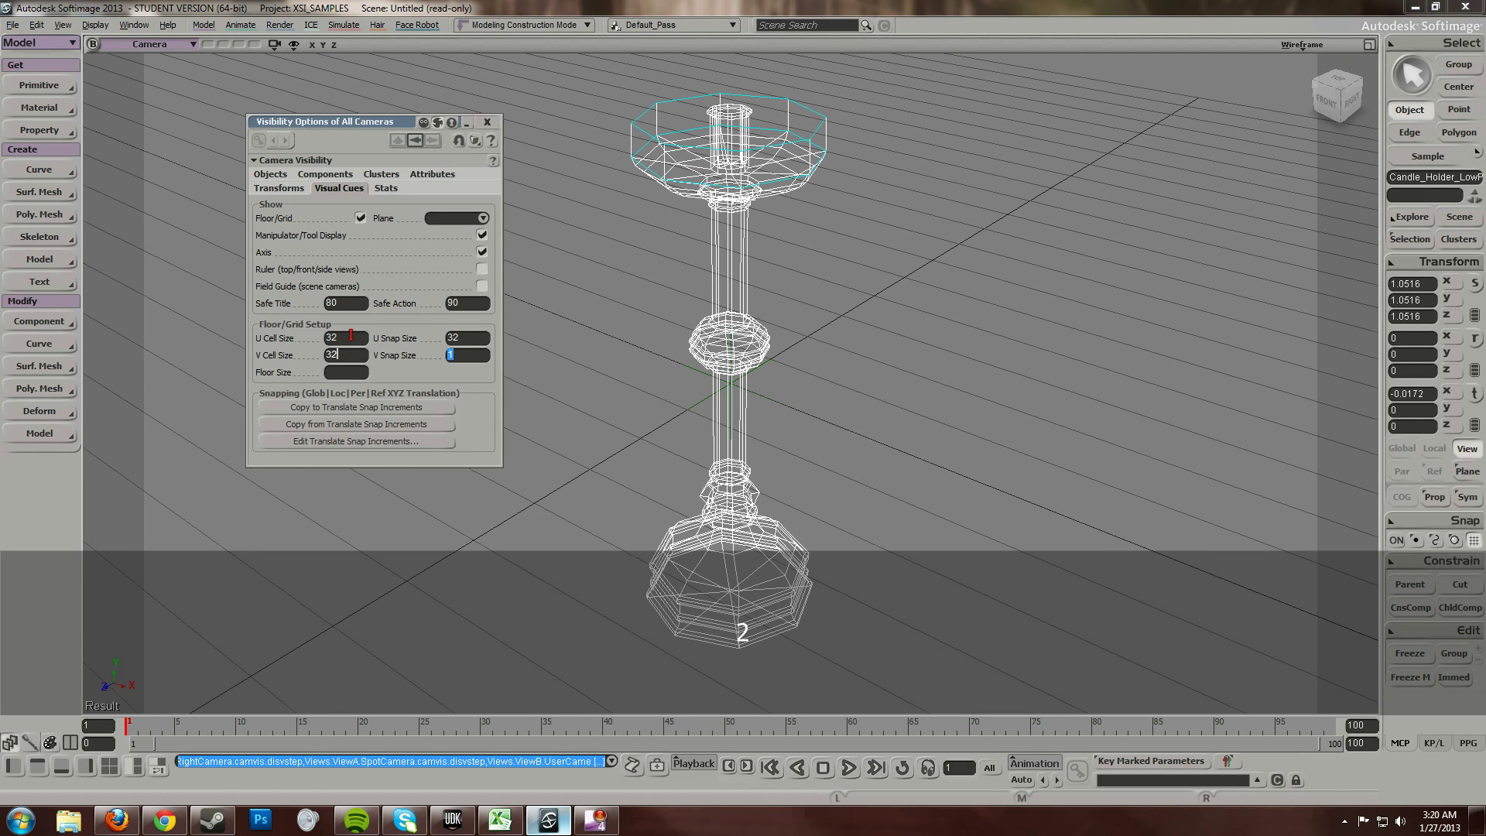
text(32)
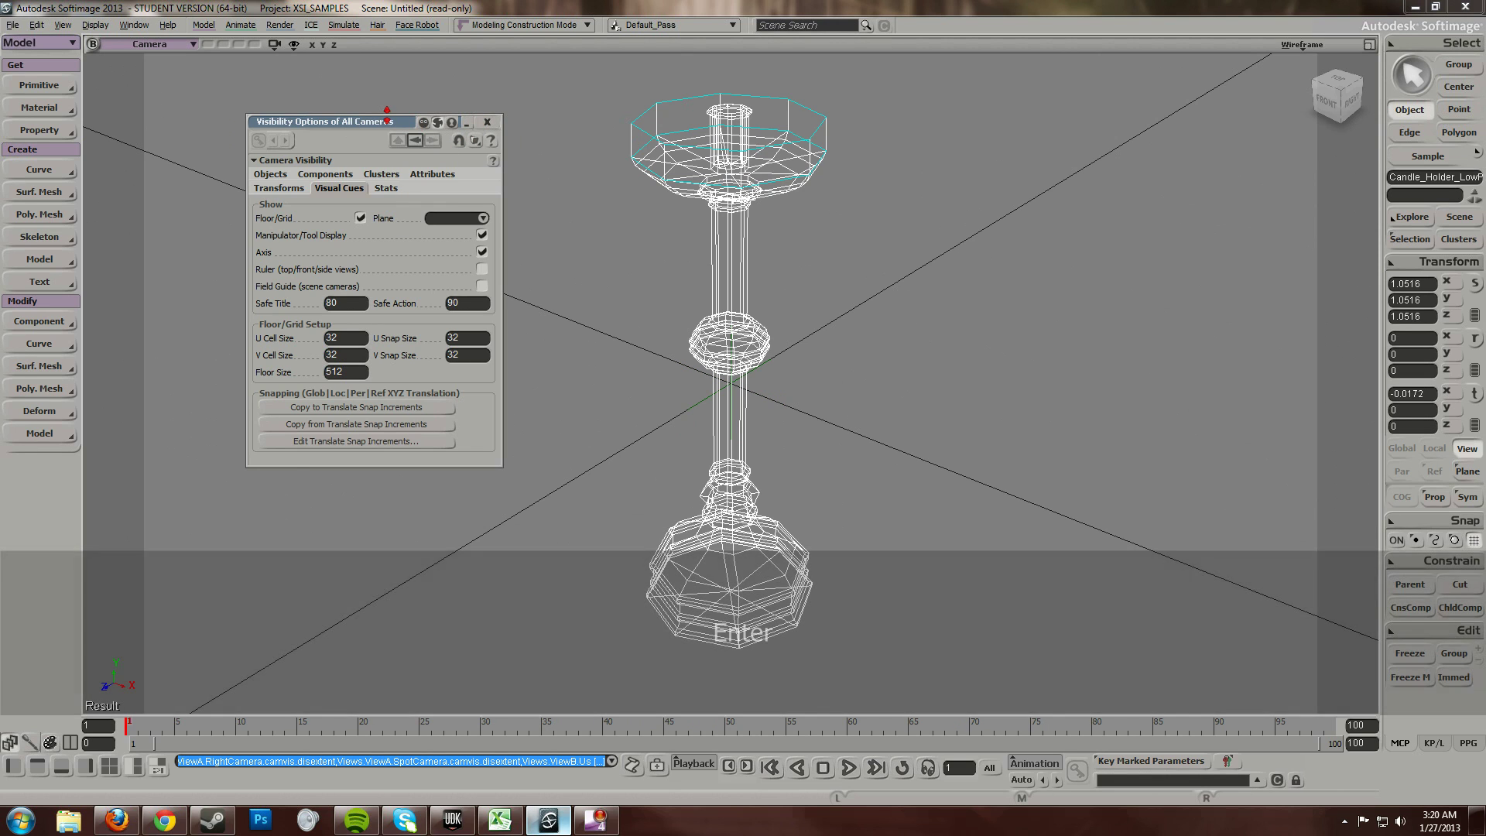
drag(390, 124, 374, 121)
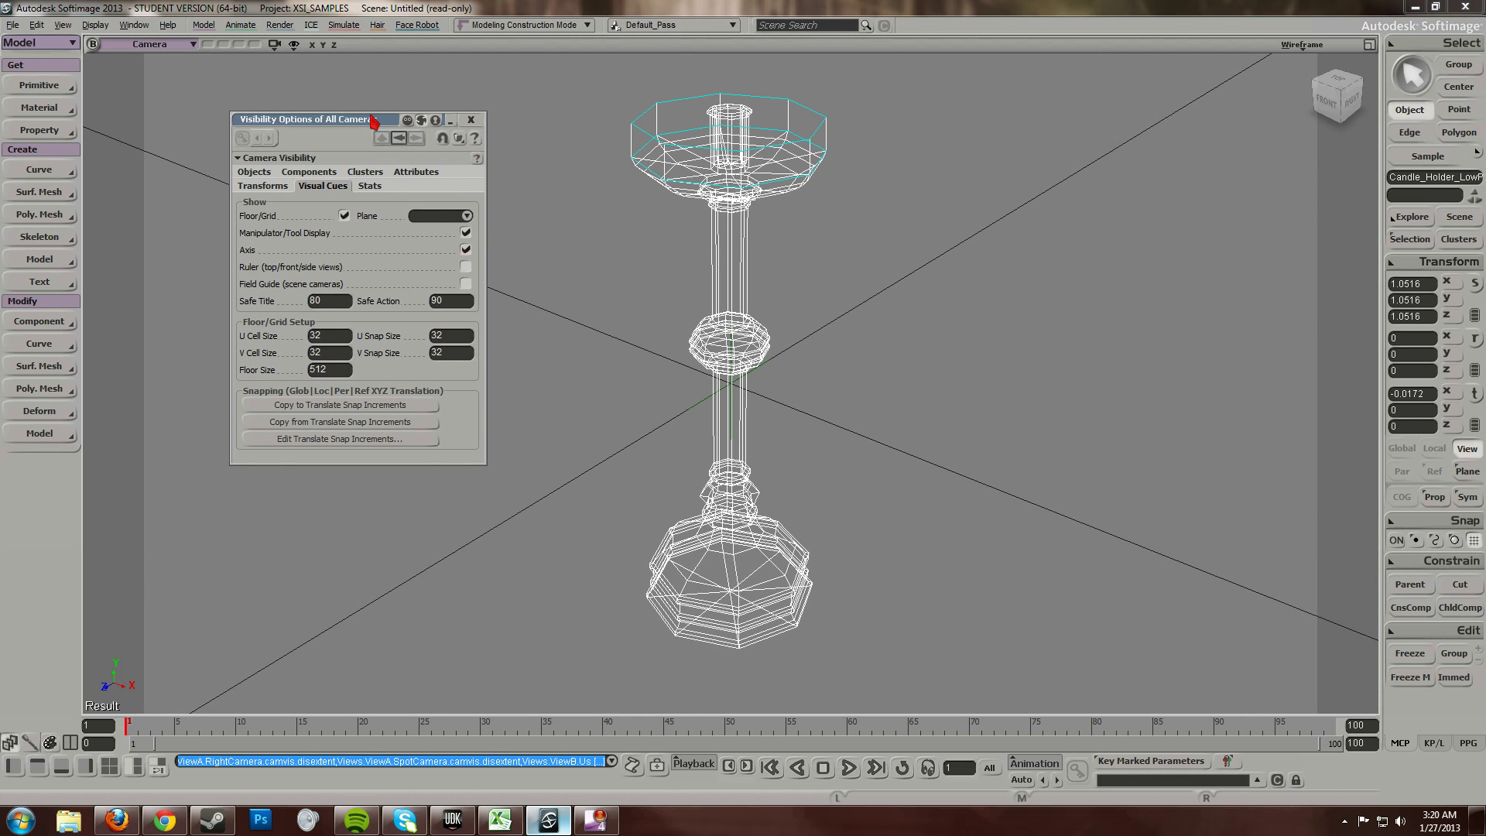
click(473, 120)
- Select the LowPoly2 mesh under Candle_Holder_LowPoly_02 in the scene explorer and frame it in the camera view
scroll(584, 351, down, 10)
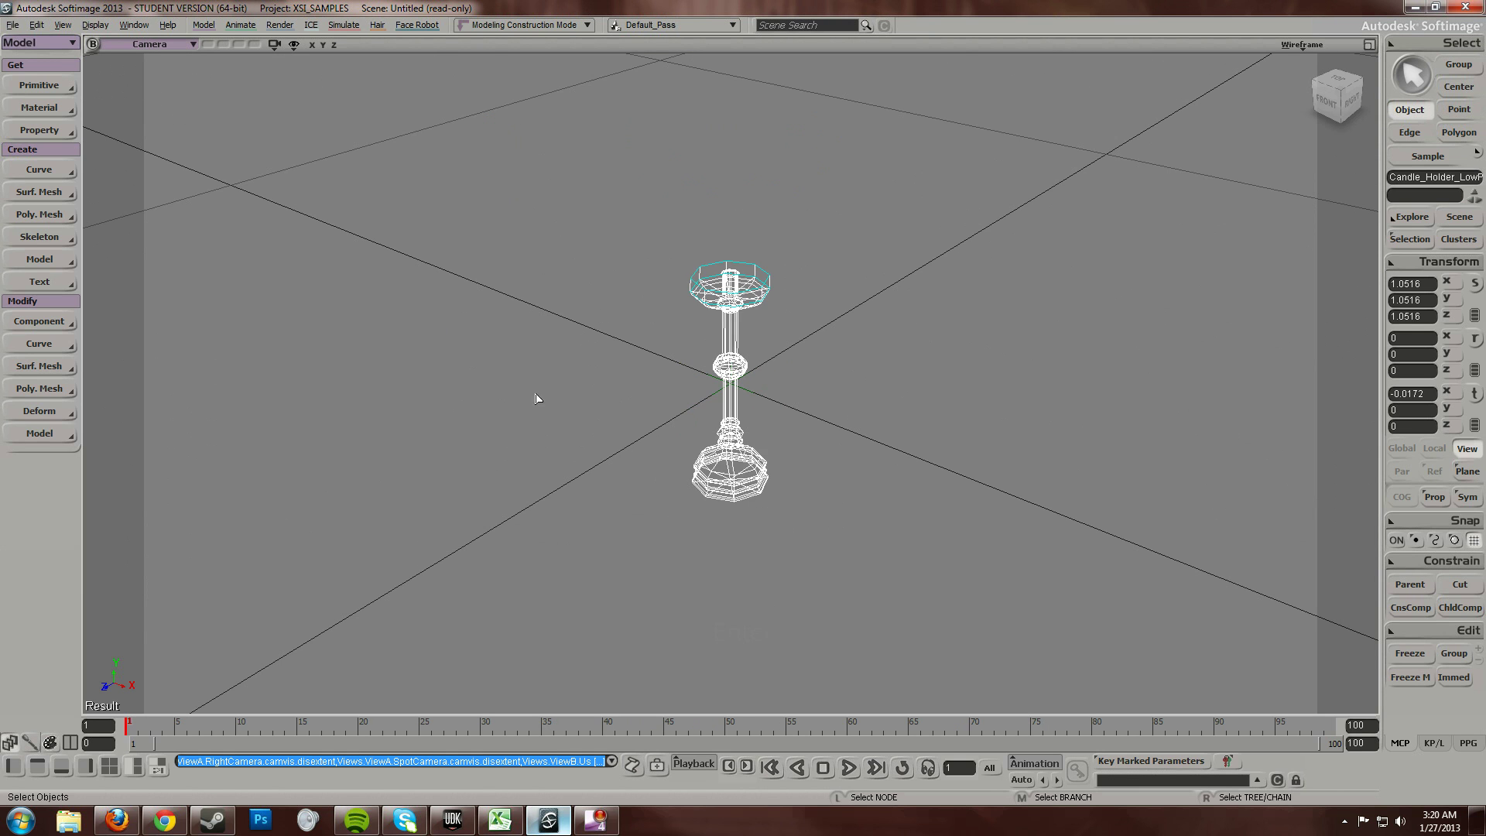
key(s)
right_drag(697, 431, 695, 395)
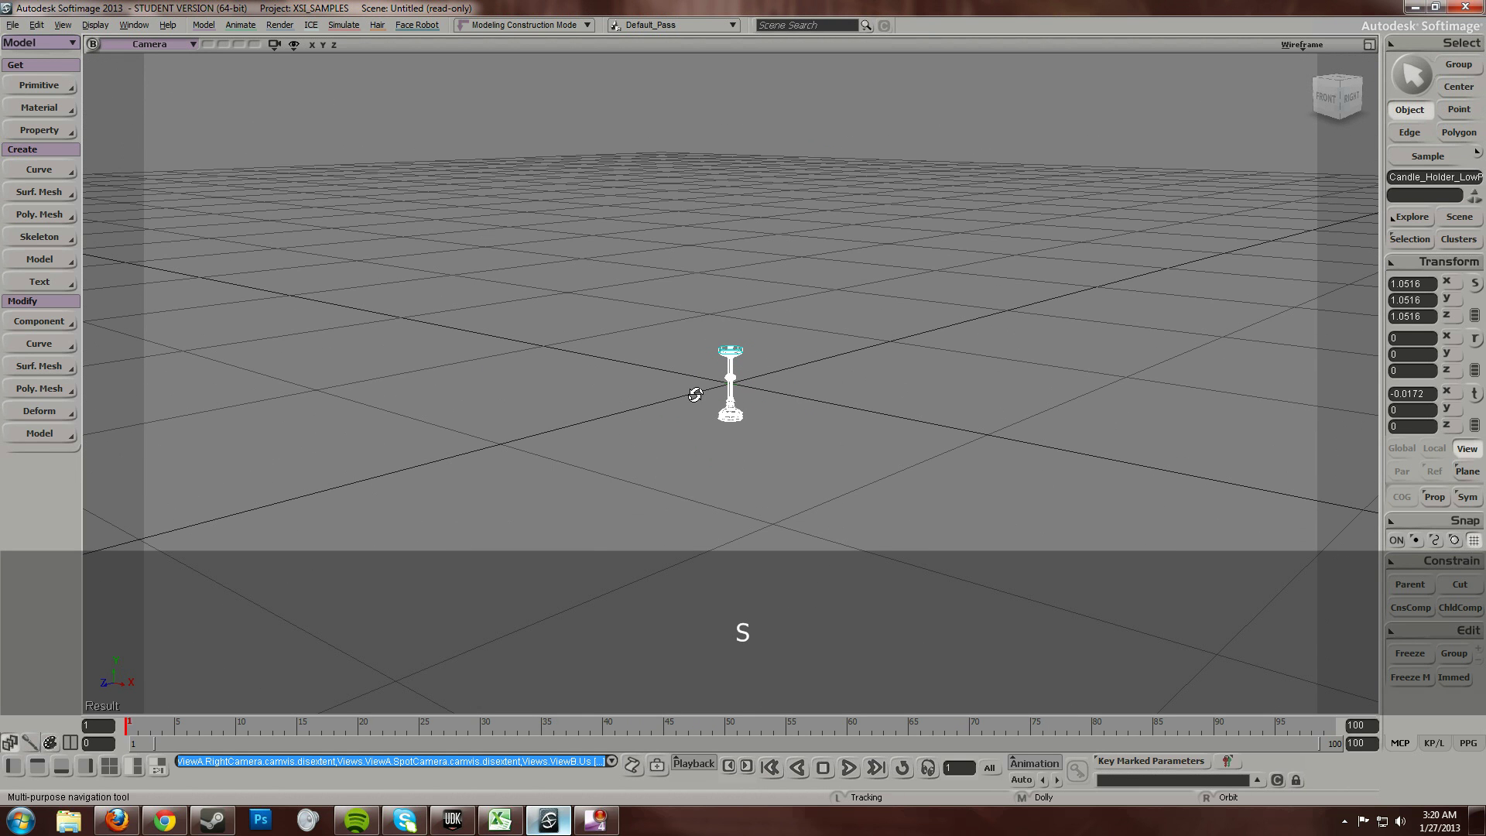
scroll(709, 415, down, 4)
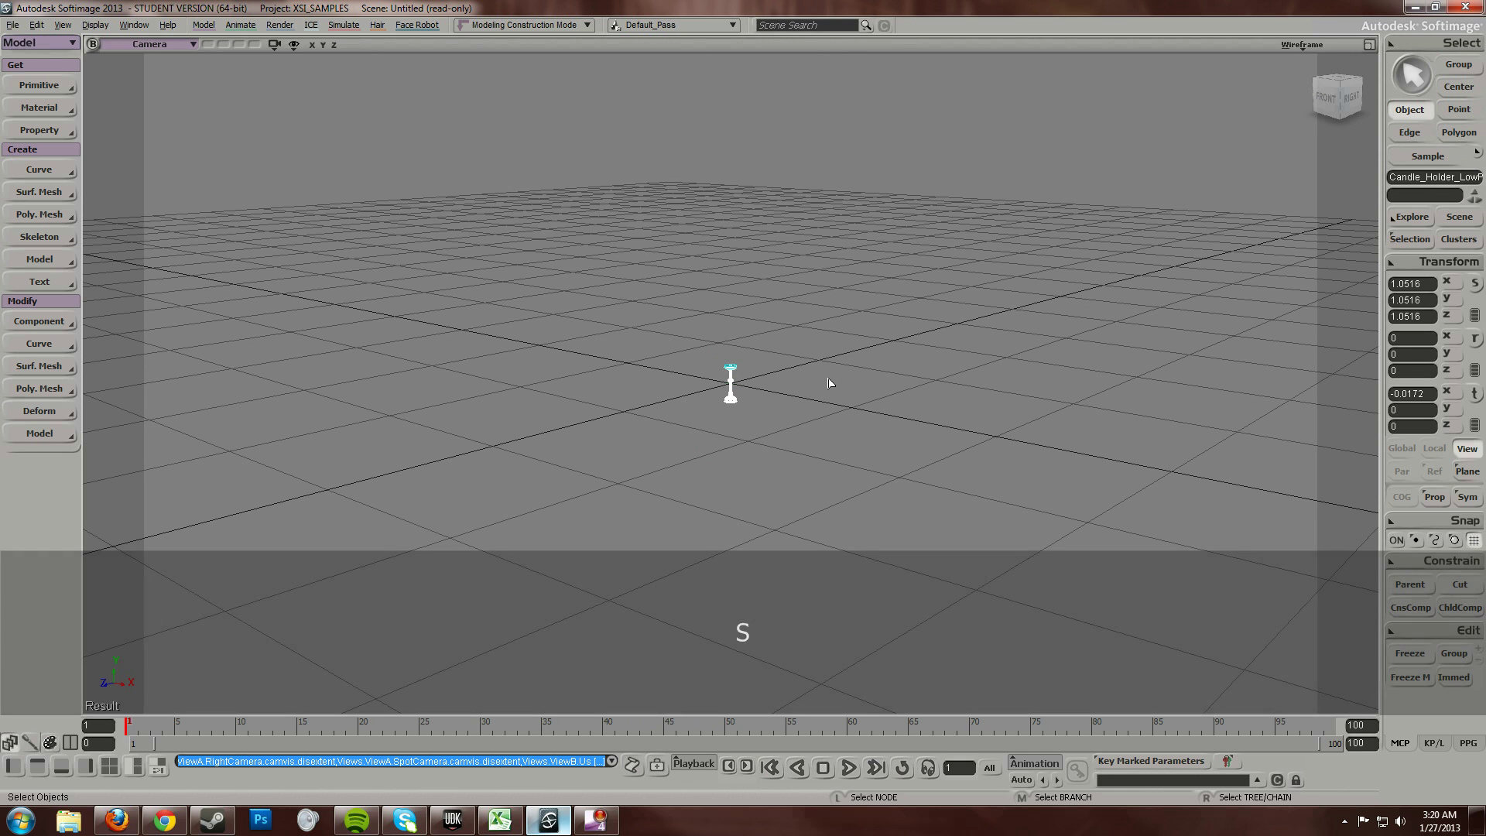
key(x)
scroll(744, 411, up, 5)
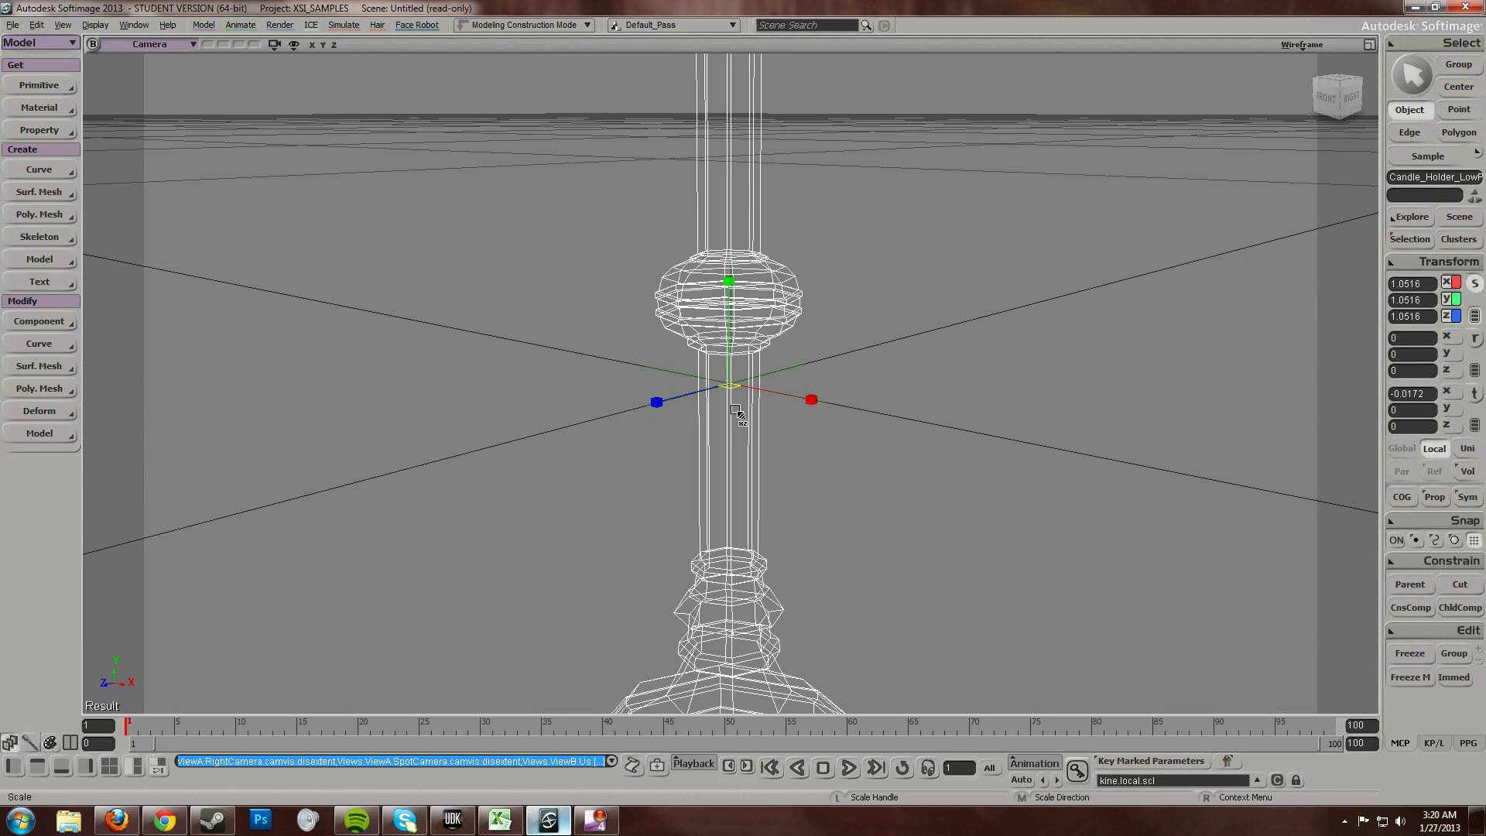
key(8)
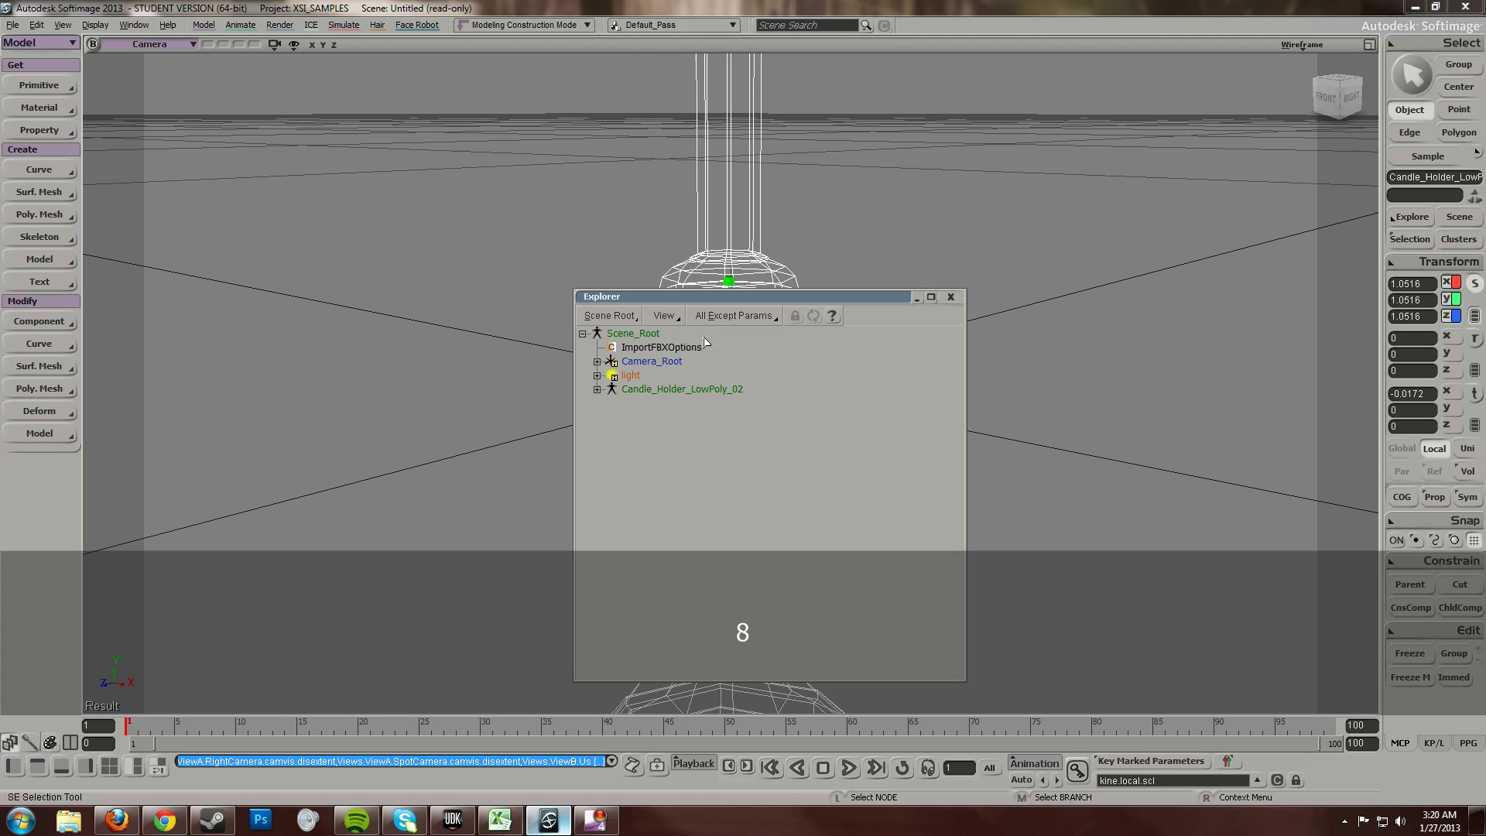
drag(732, 309, 373, 156)
click(345, 281)
key(space)
click(678, 399)
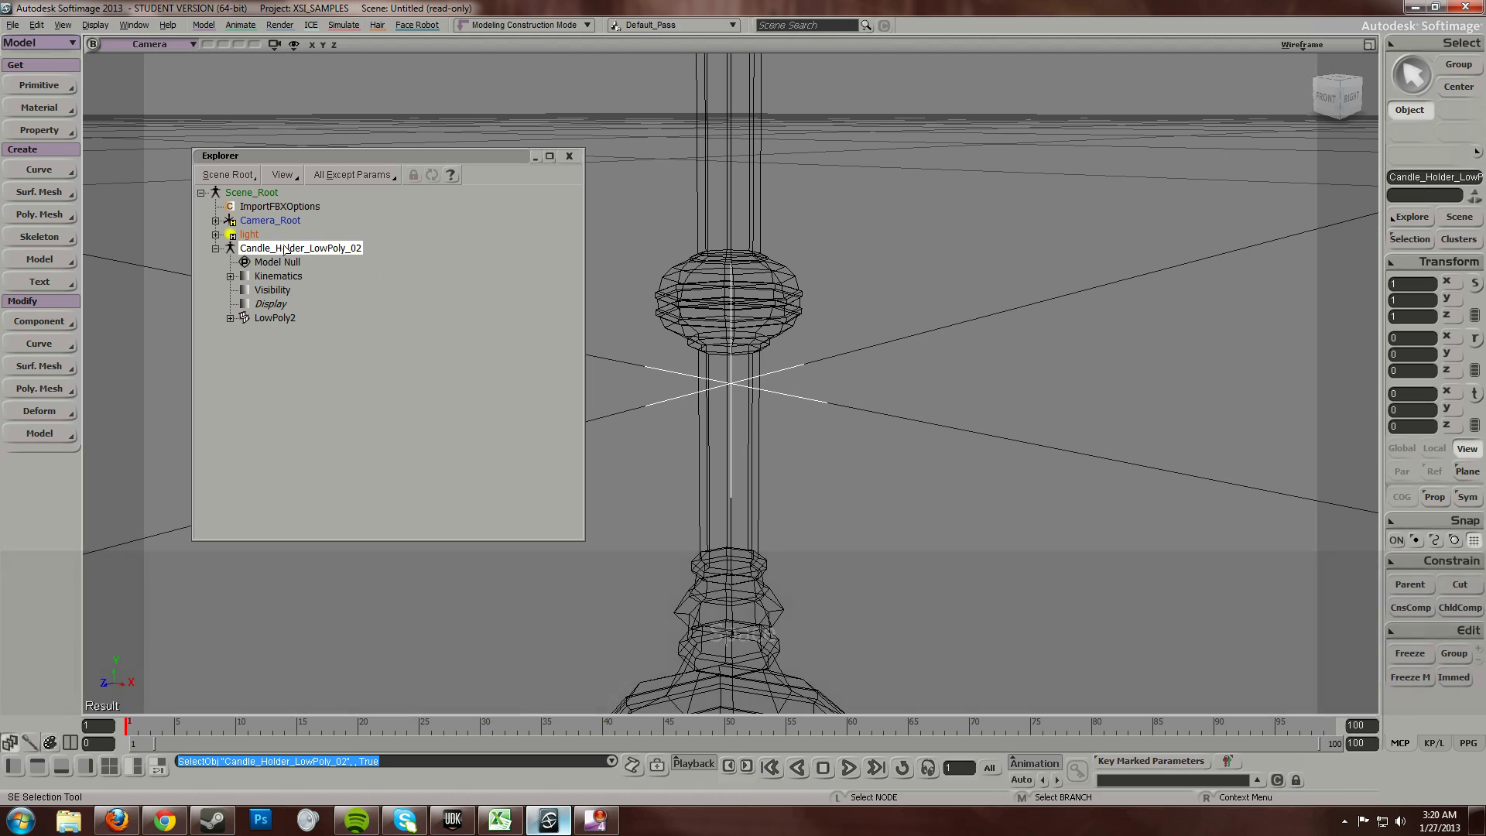
click(275, 317)
key(f)
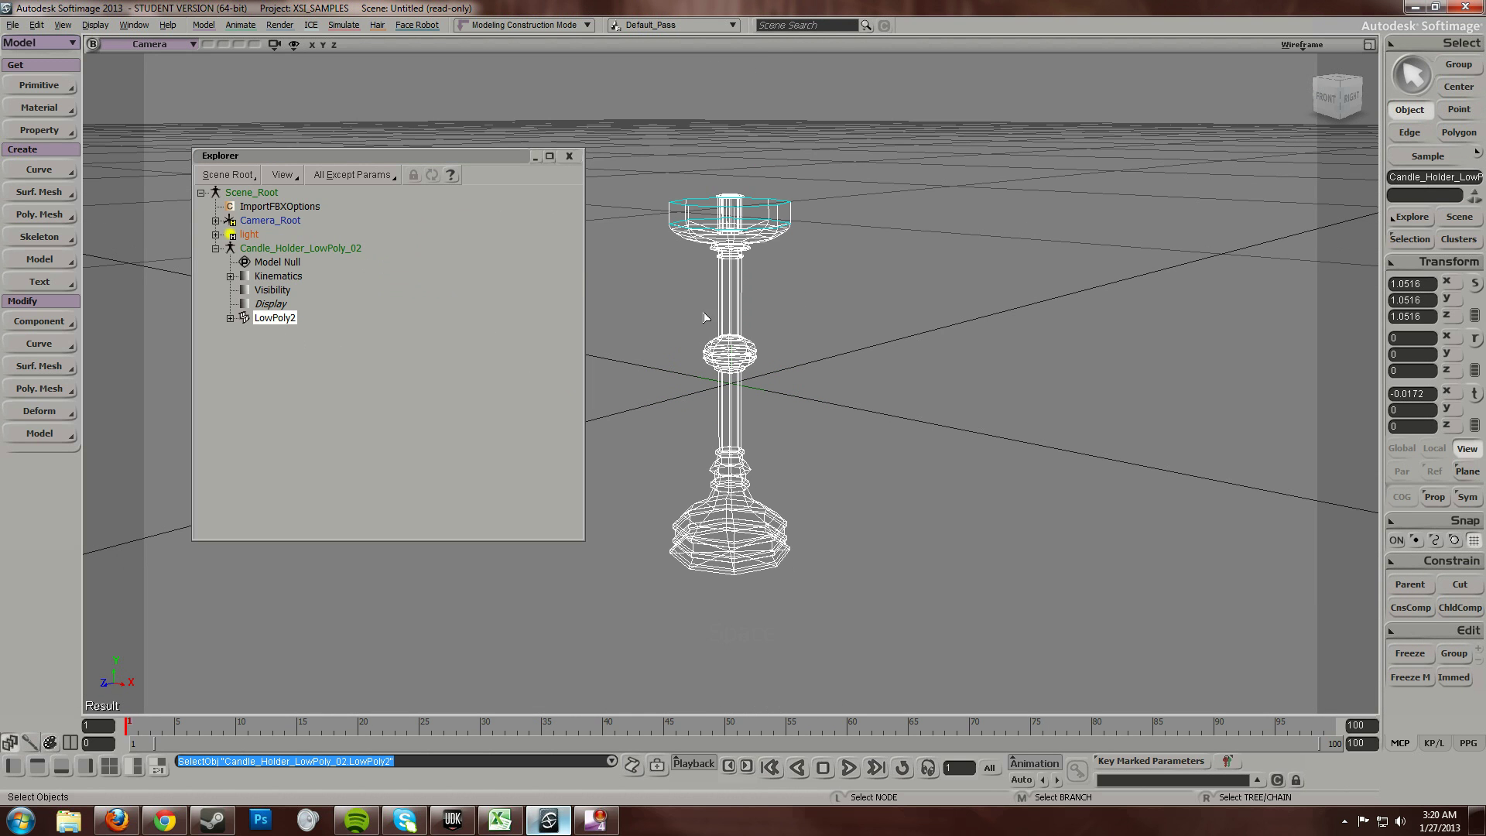
click(565, 158)
- Scale the candle holder mesh up uniformly to about 7.24 on all axes
scroll(666, 356, down, 10)
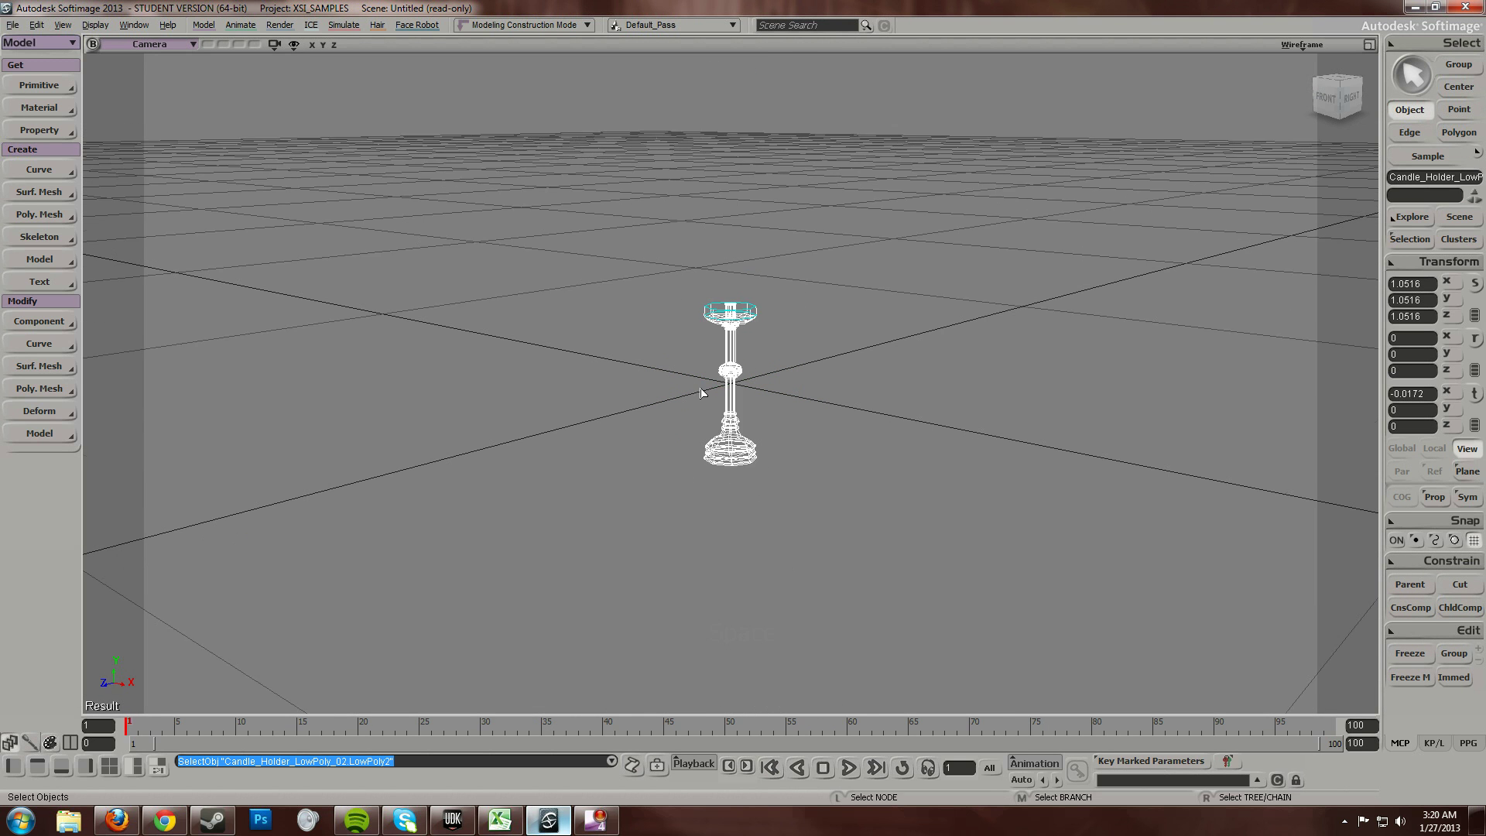
key(s)
right_drag(835, 367, 839, 405)
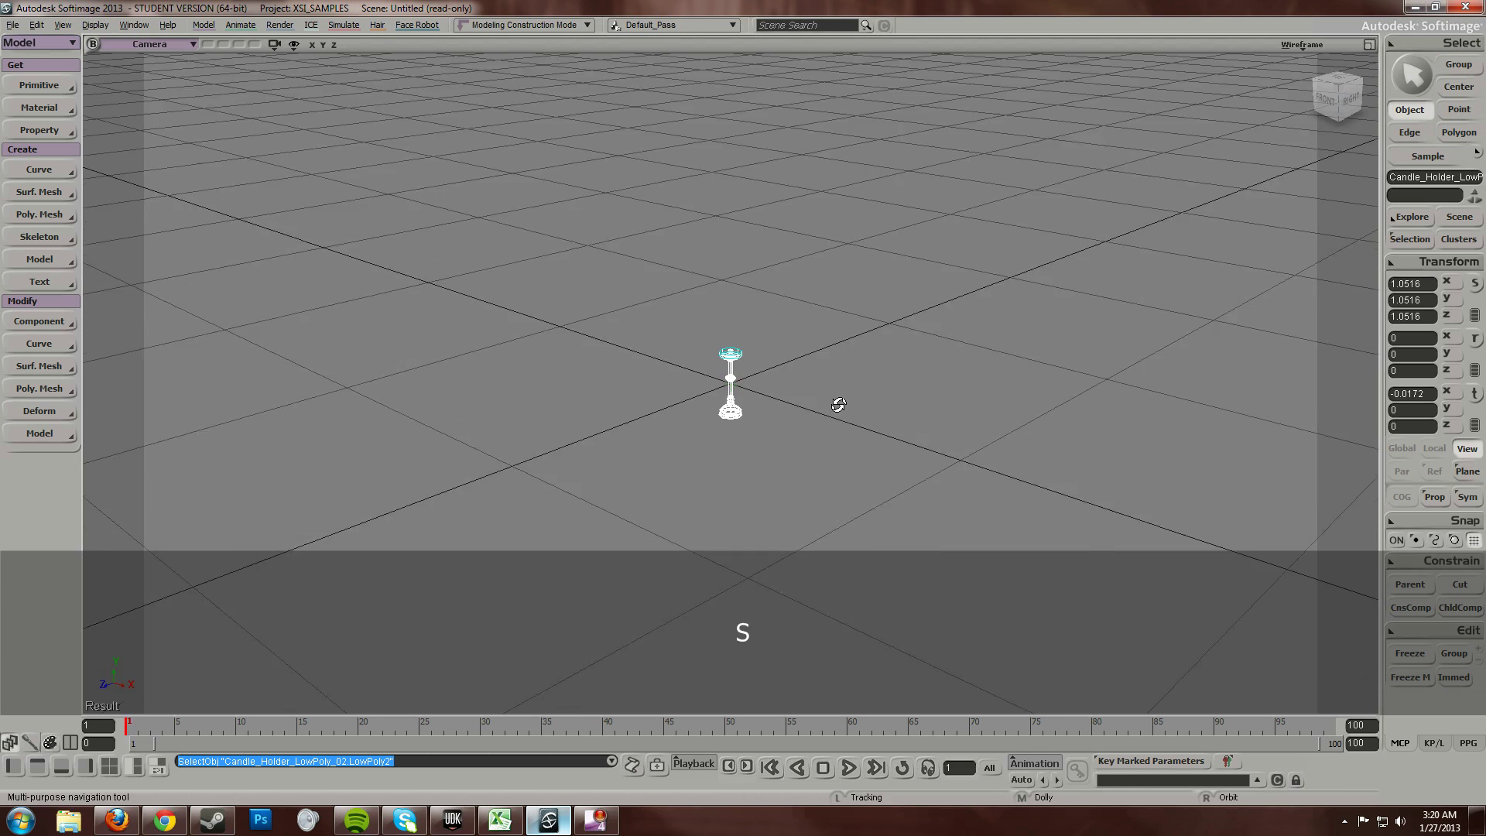
middle_drag(839, 405, 735, 385)
key(x)
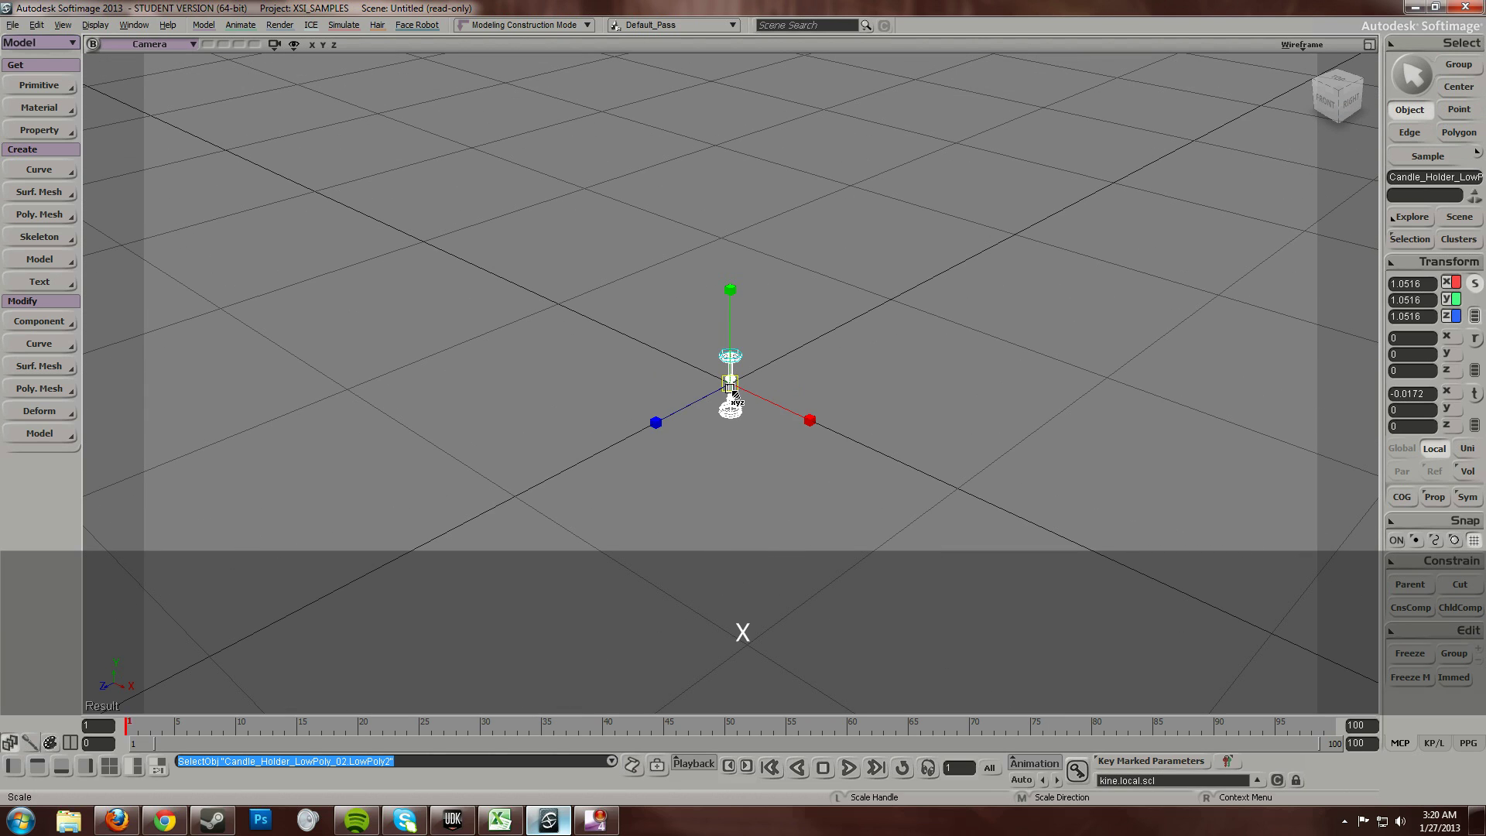
drag(730, 388, 1239, 372)
scroll(816, 405, down, 5)
drag(728, 382, 945, 371)
scroll(815, 488, down, 5)
- Orbit to face the candle holder from the front and change the single camera view to the four-view layout
key(s)
right_drag(816, 488, 839, 453)
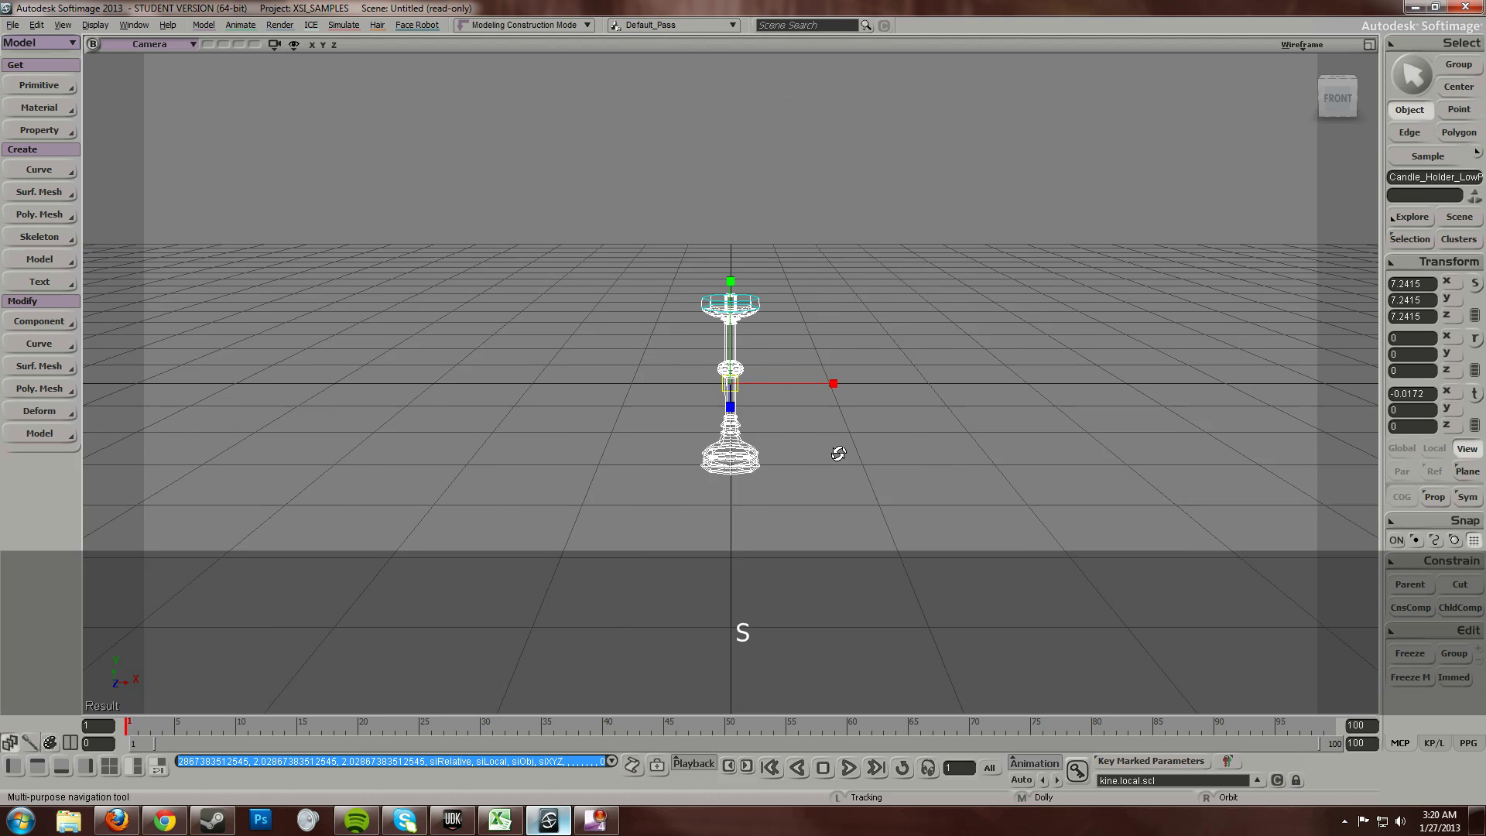
key(F12)
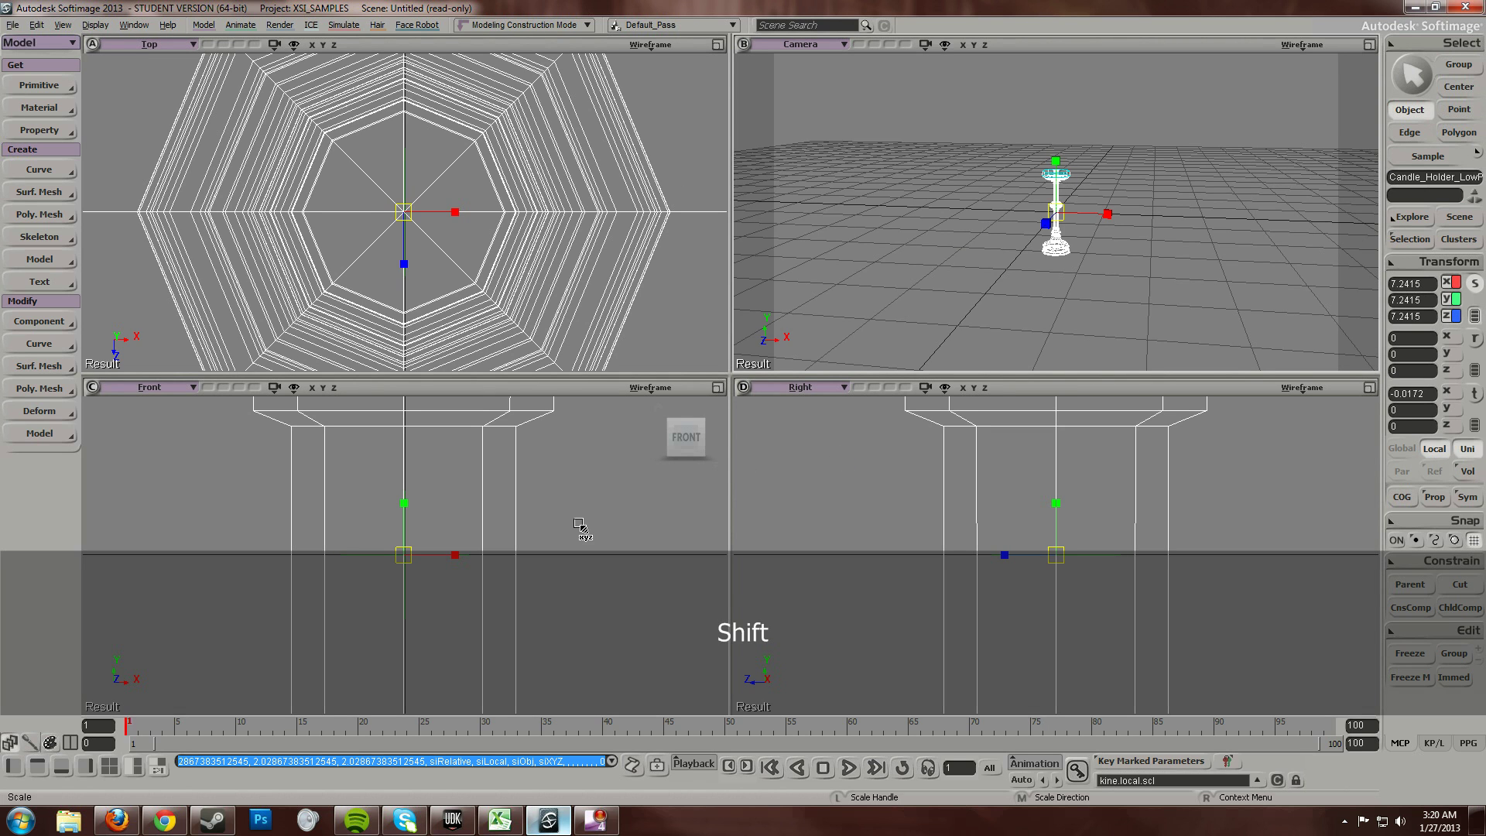
- Frame the whole candle holder in every view and enable the ruler for the top, front and side views in all cameras' visibility options
key(shift+a)
scroll(540, 524, down, 2)
scroll(524, 524, up, 1)
key(s)
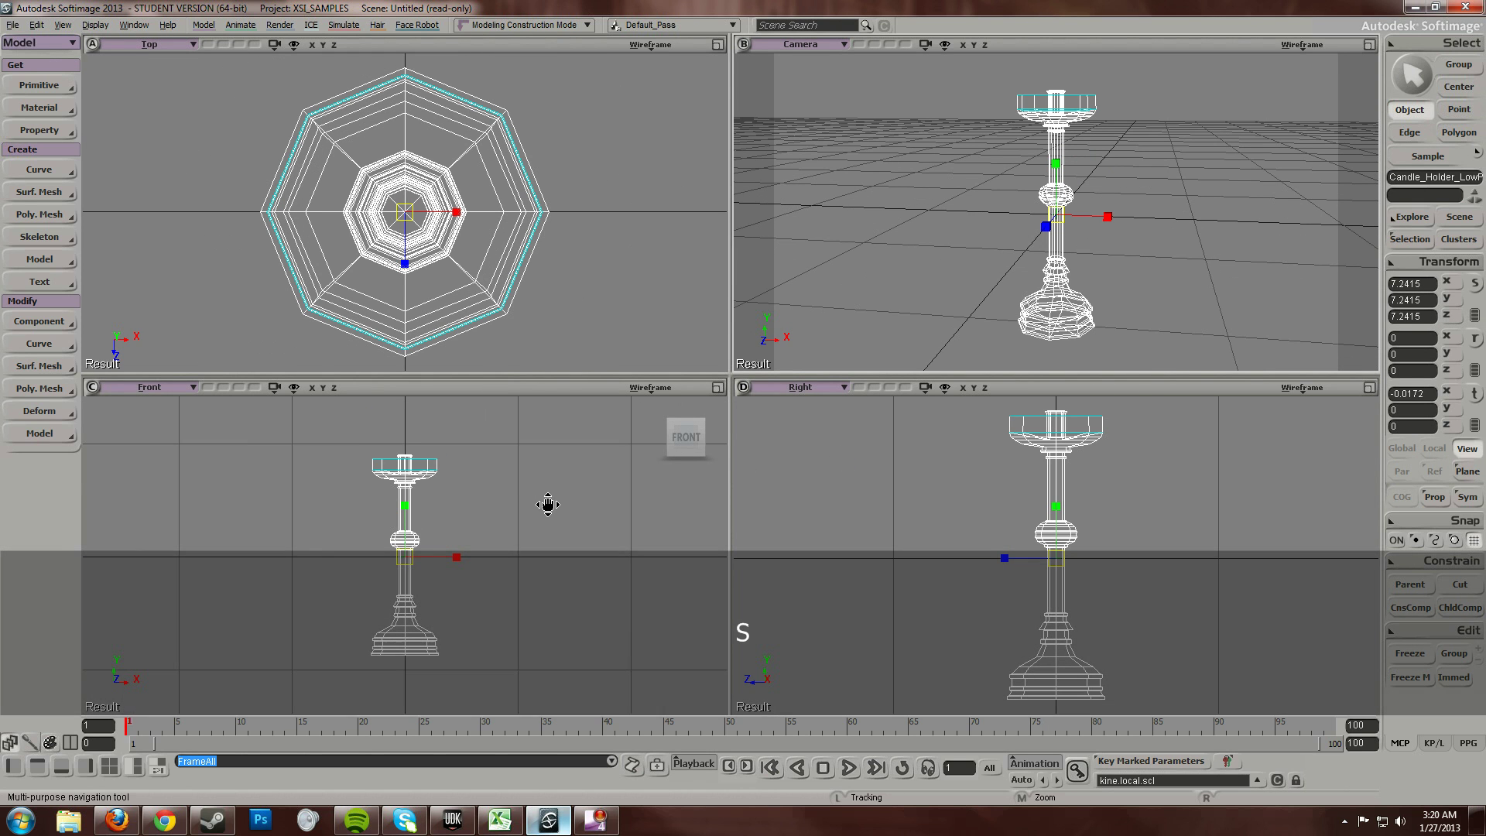
drag(548, 504, 531, 508)
scroll(496, 511, down, 2)
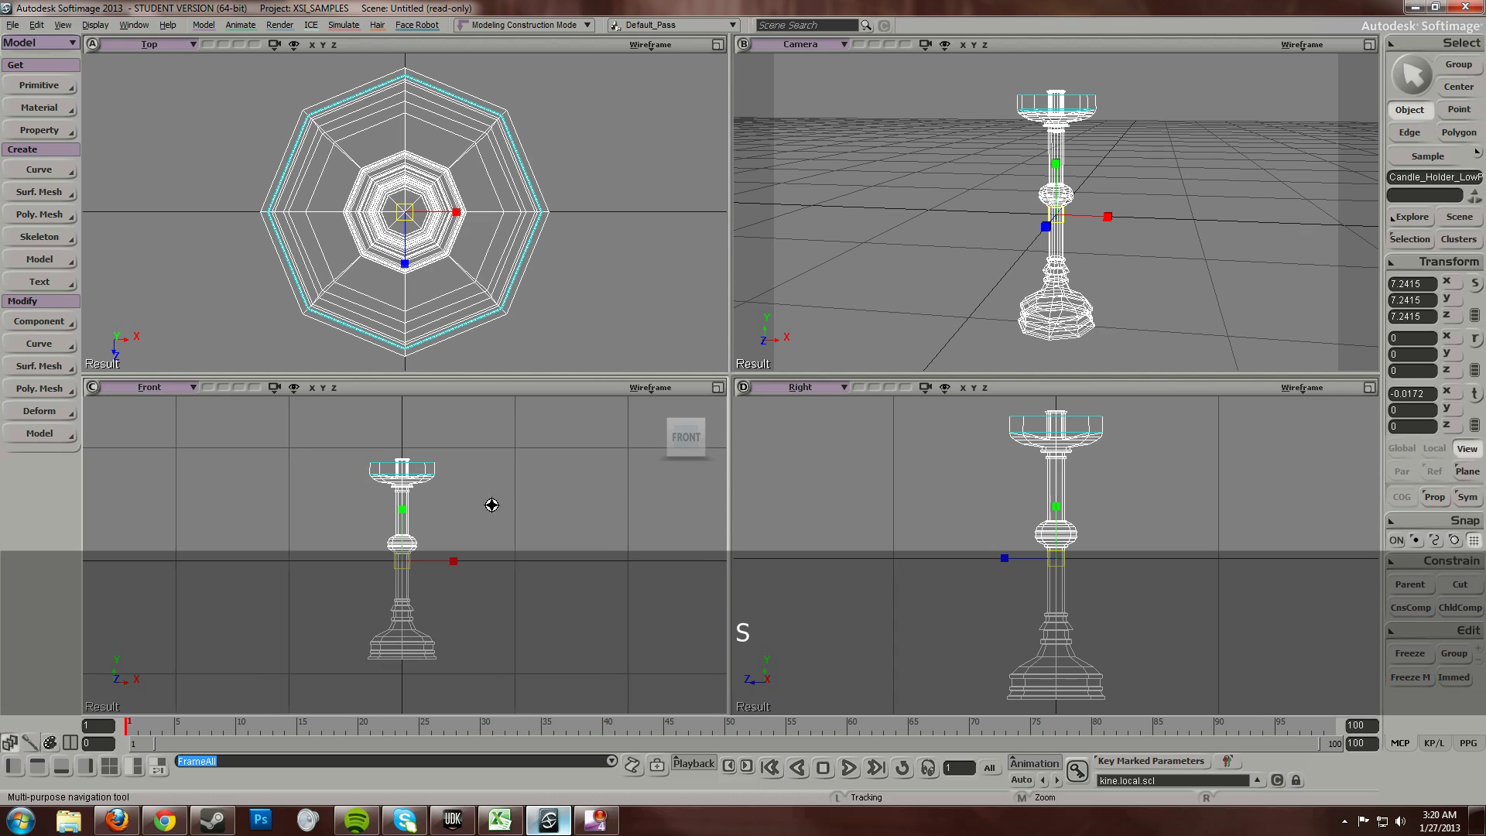
key(ctrl+shift+s)
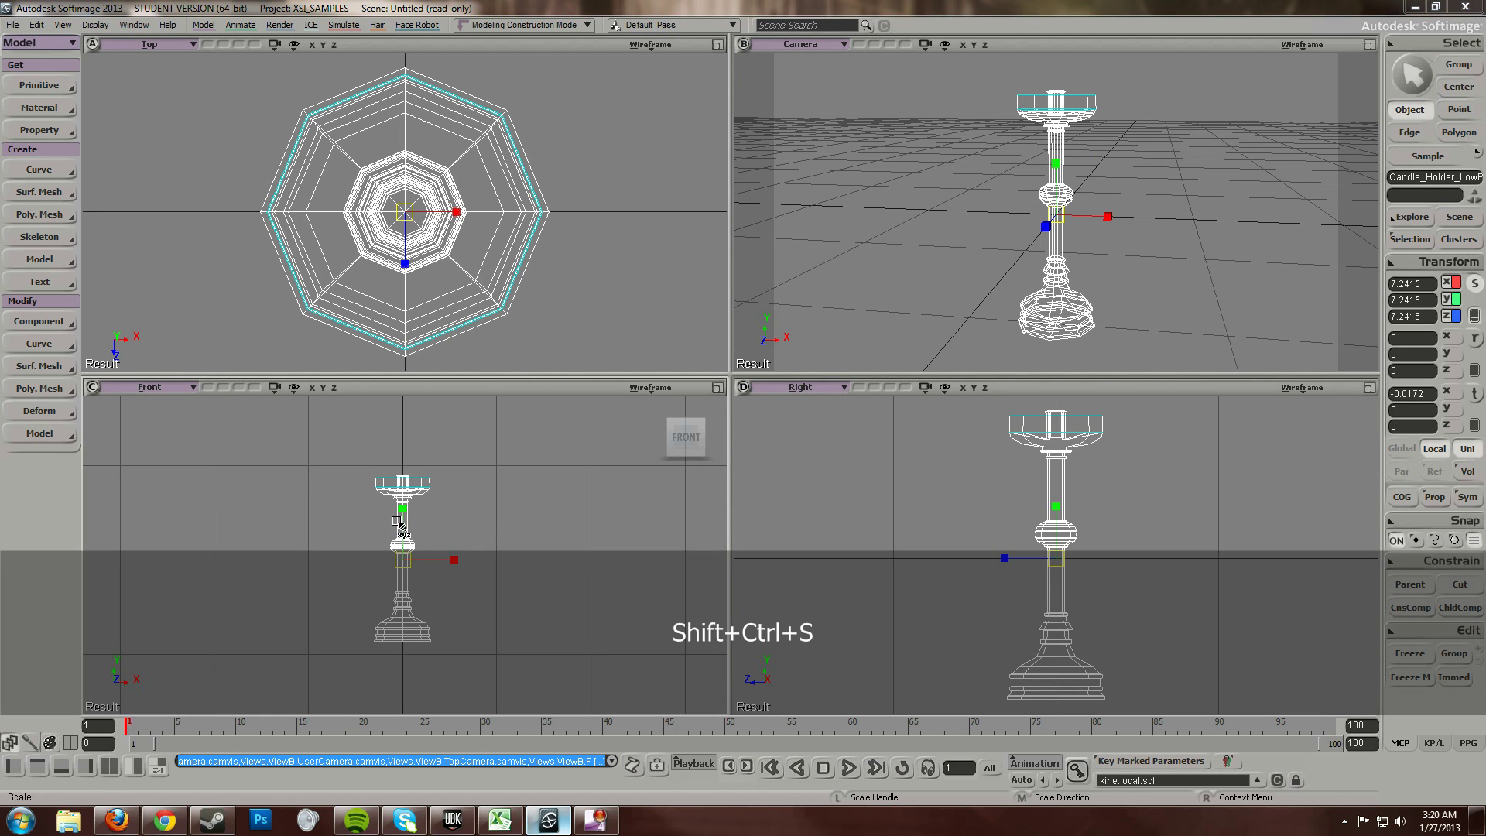
click(466, 266)
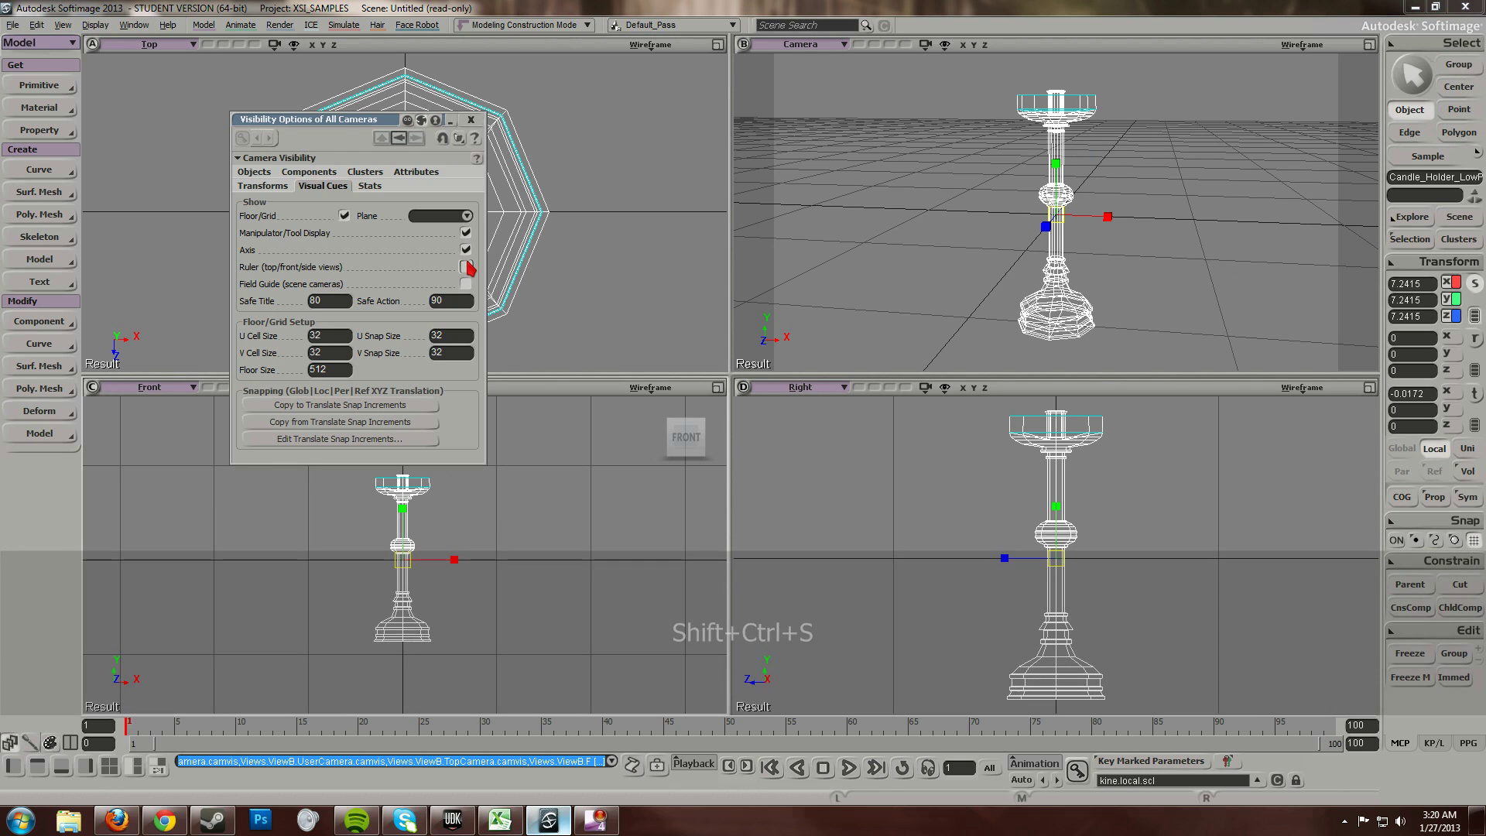
click(472, 122)
- Move the candle holder to about X 13.67 and Y 28.73 so its base sits just above the floor line
key(s)
mouse_move(501, 491)
mouse_down()
mouse_move(498, 451)
mouse_move(492, 500)
mouse_up()
key(v)
drag(387, 496, 382, 410)
key(s)
drag(480, 454, 538, 565)
- Examine the height of the candle holder's top against the ruler in the front view
key(s)
scroll(436, 489, up, 5)
key(s)
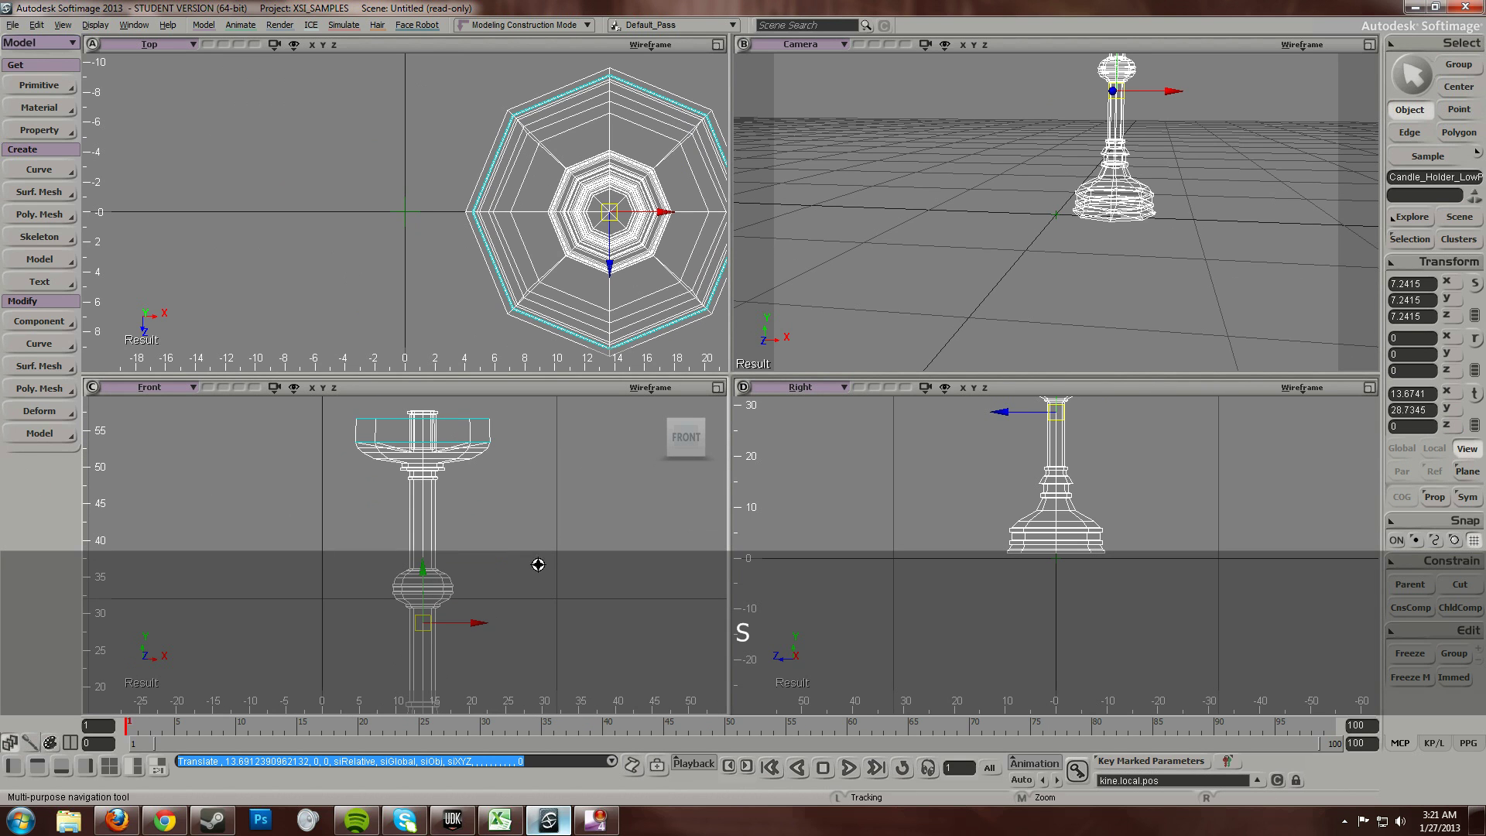
key(s)
drag(354, 469, 365, 517)
scroll(384, 482, up, 5)
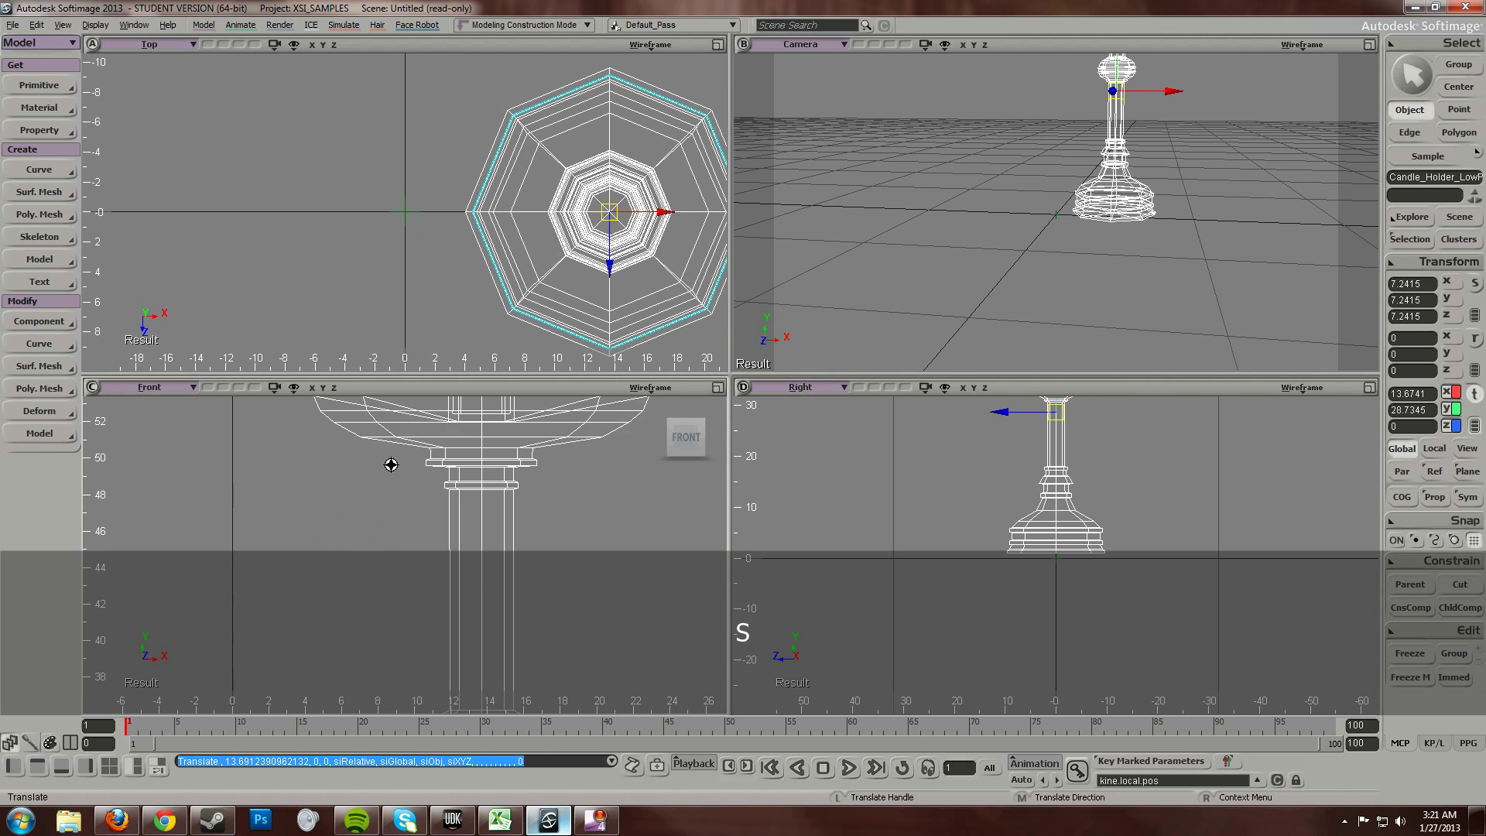
key(s)
drag(390, 466, 381, 611)
middle_drag(381, 610, 431, 614)
key(s)
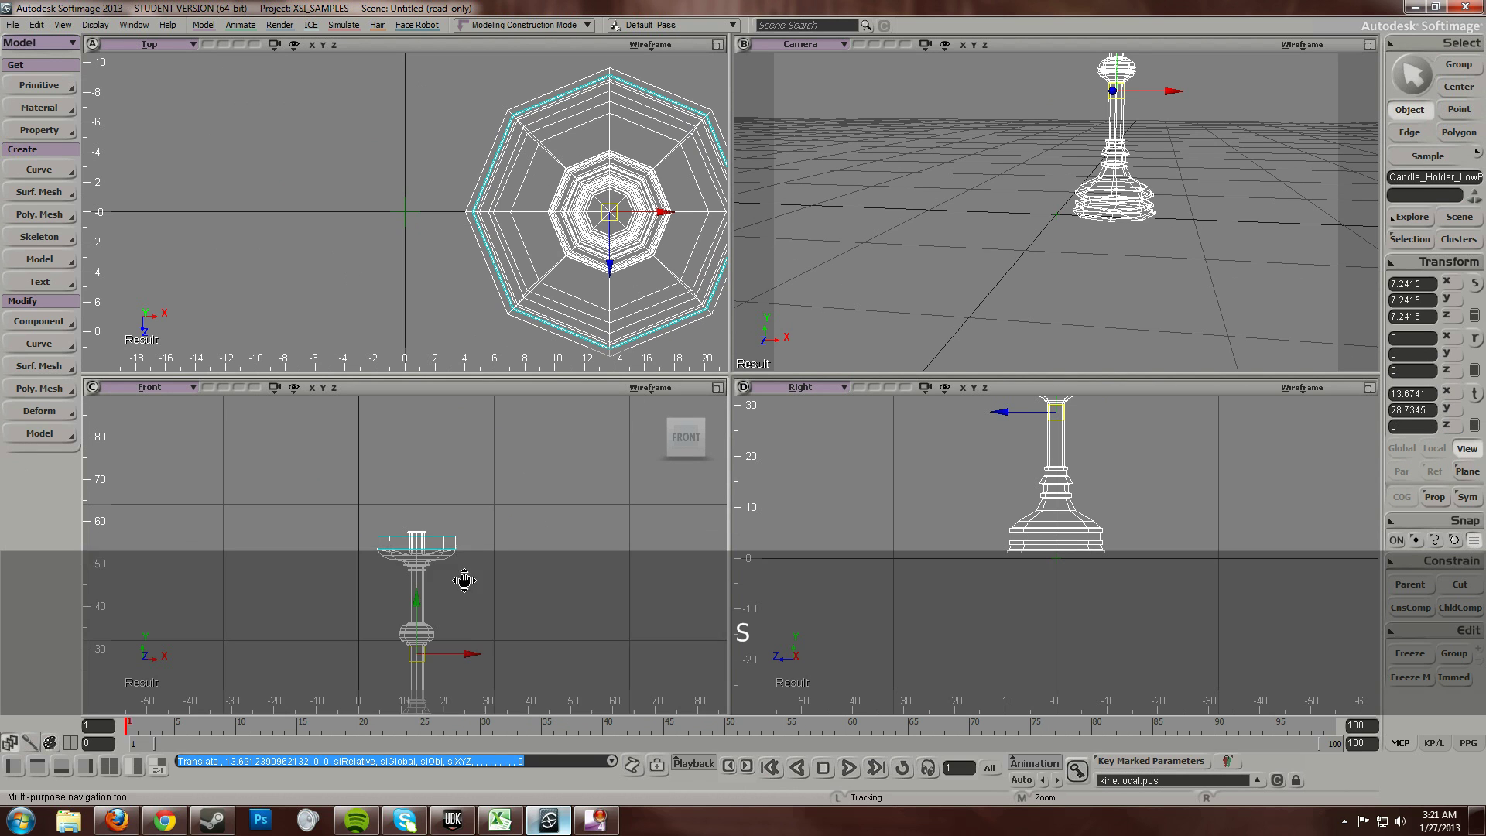
drag(464, 580, 472, 471)
- Lower the candle holder to about Y 28.19 to bring its base onto the floor line
key(x)
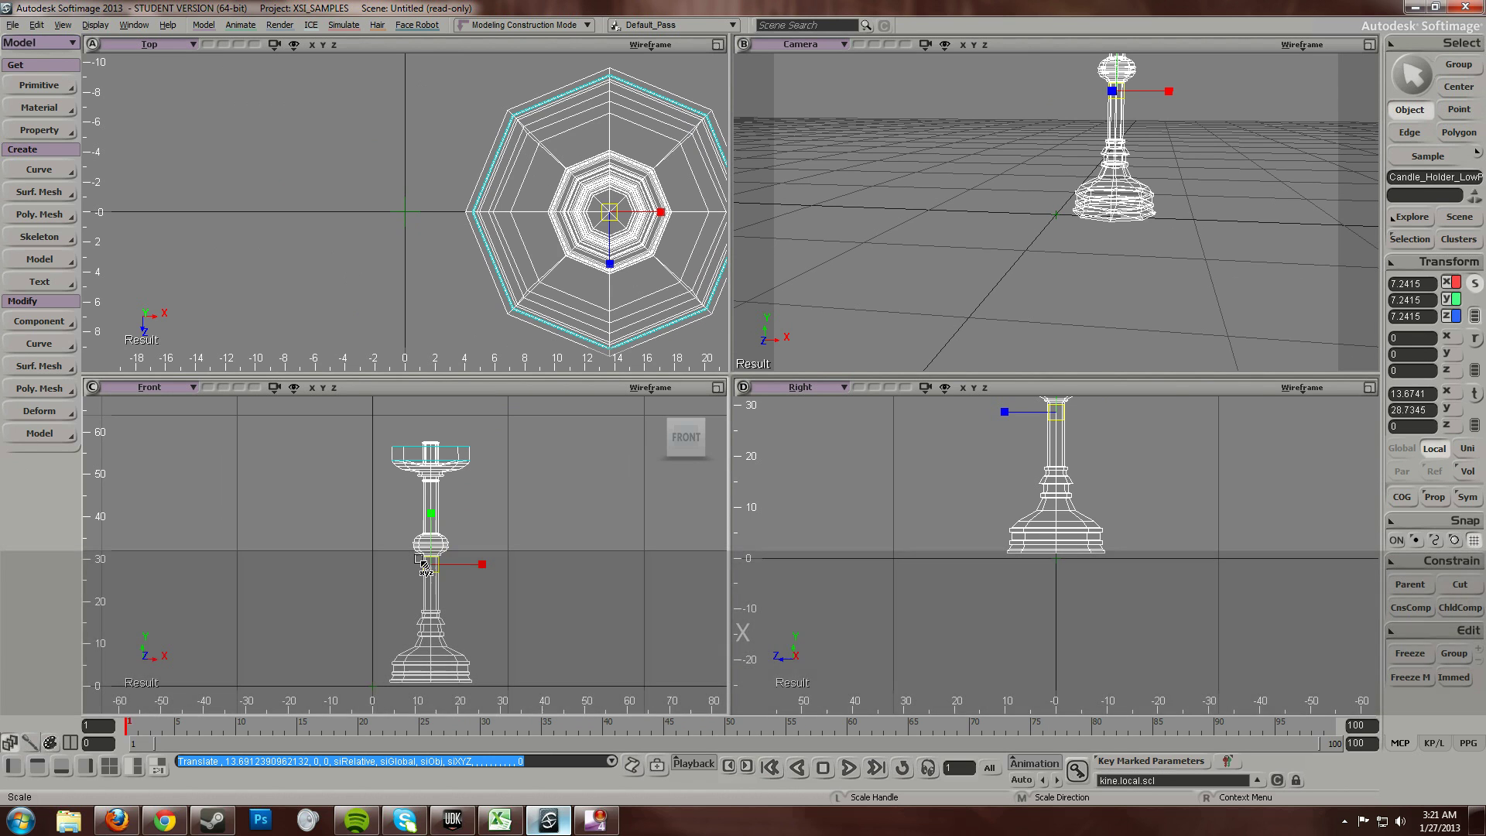
key(v)
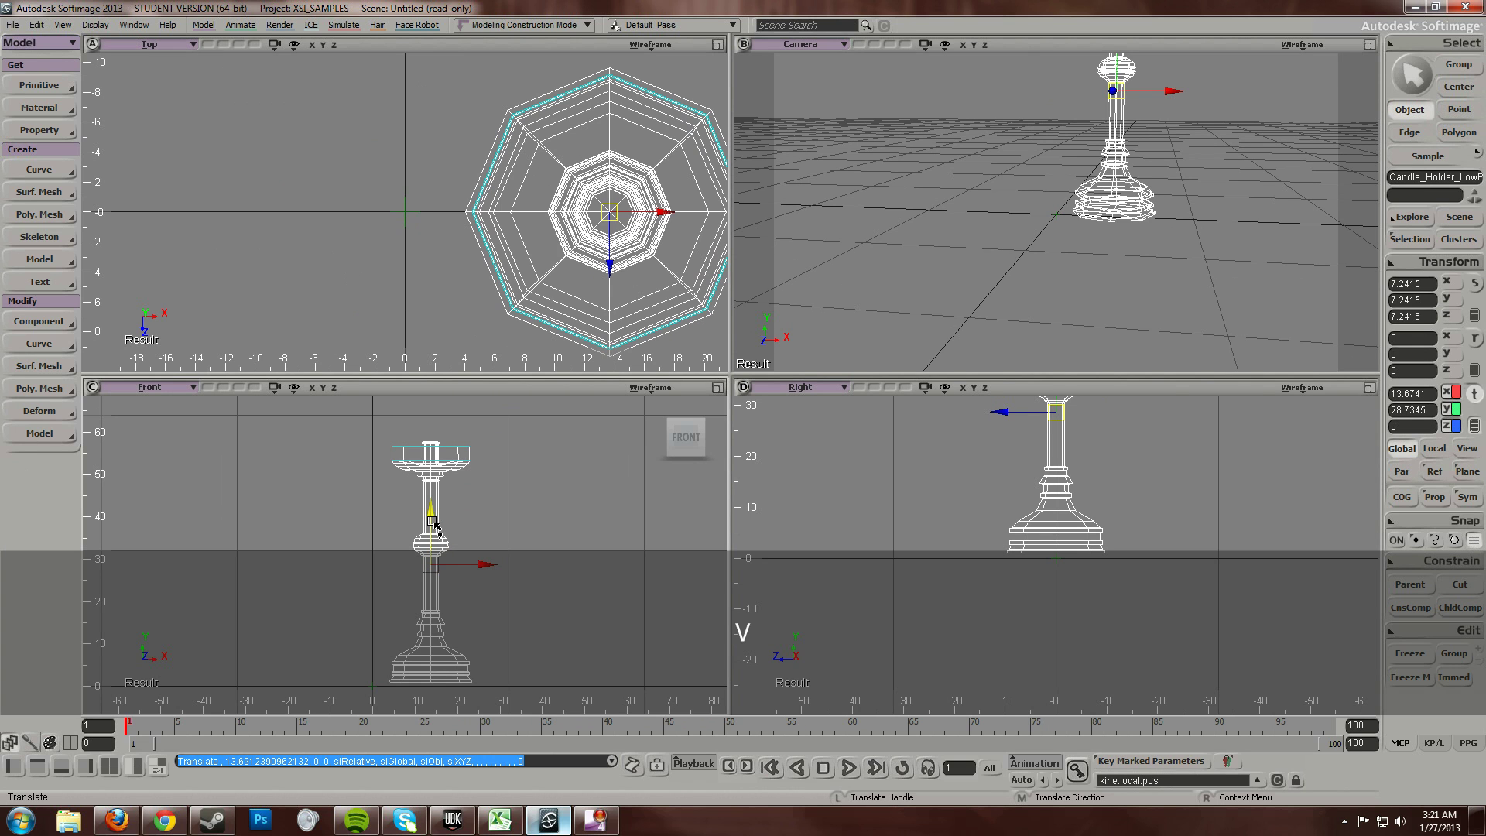
drag(435, 524, 429, 575)
- Inspect the rim and candle socket closely in the front view to read the candle holder's height on the ruler
scroll(427, 534, up, 5)
key(s)
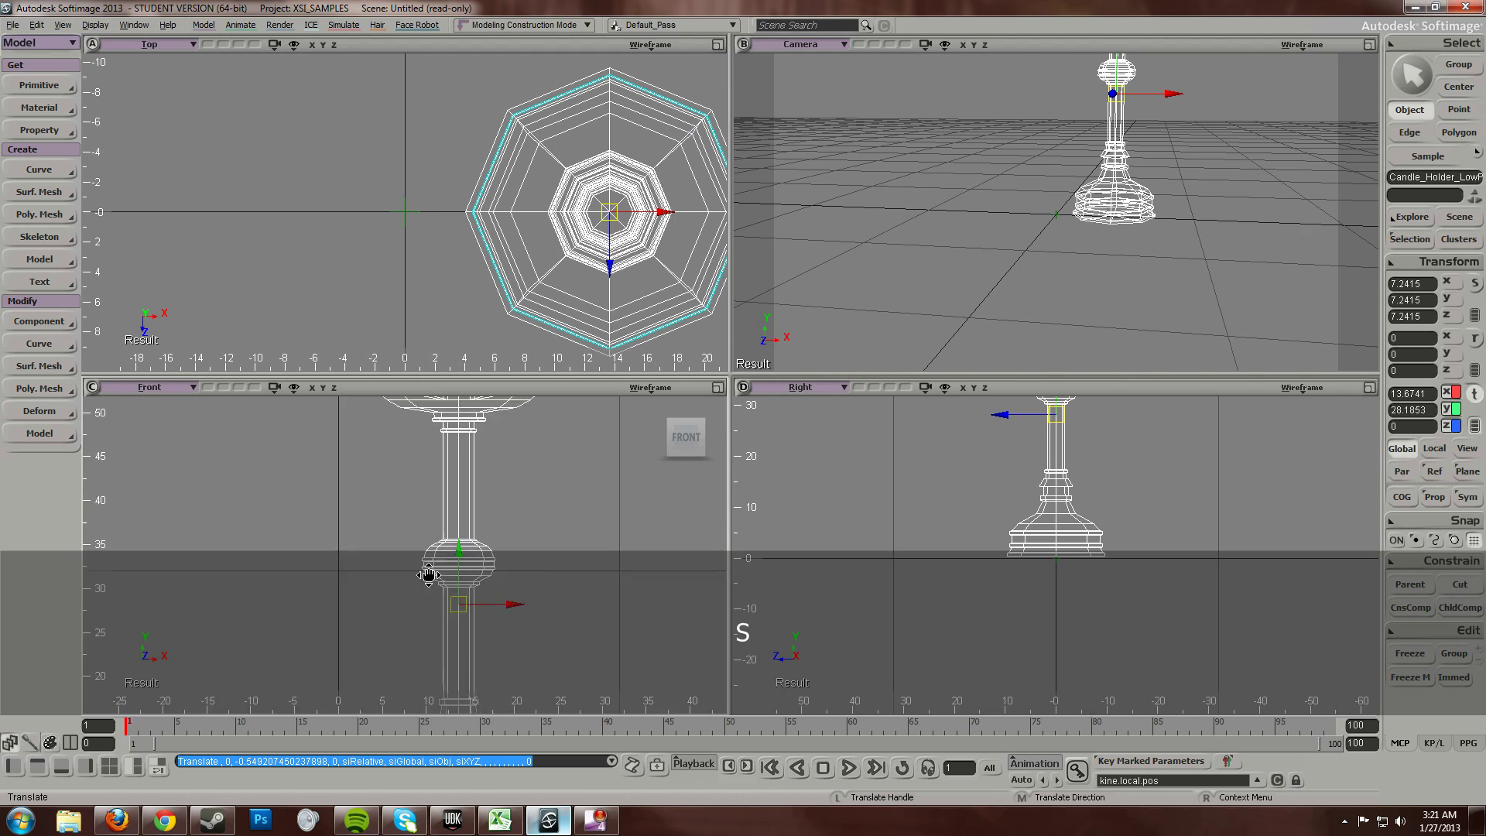
middle_drag(428, 575, 496, 561)
key(x)
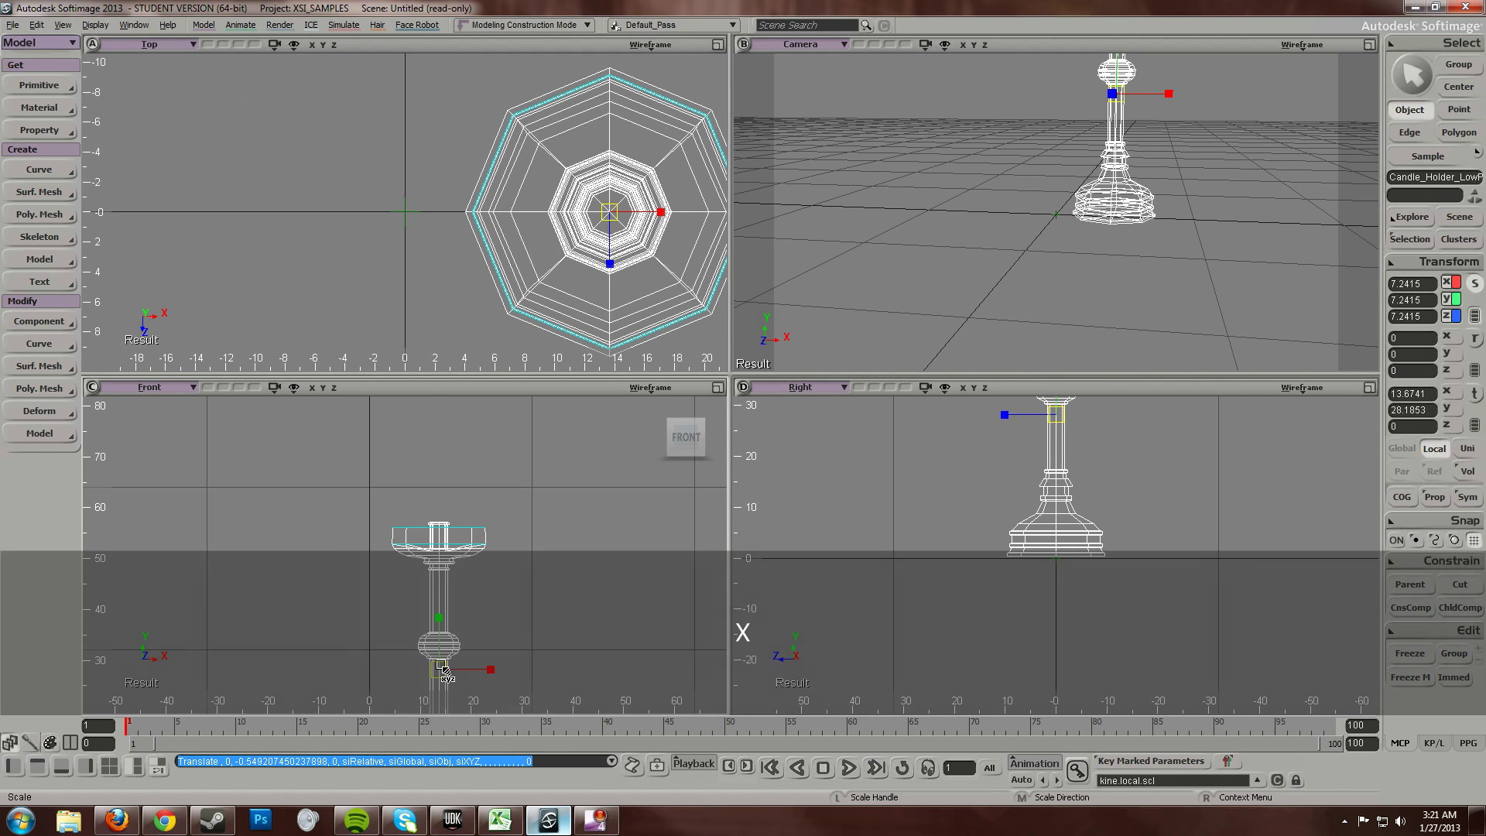
scroll(457, 491, up, 8)
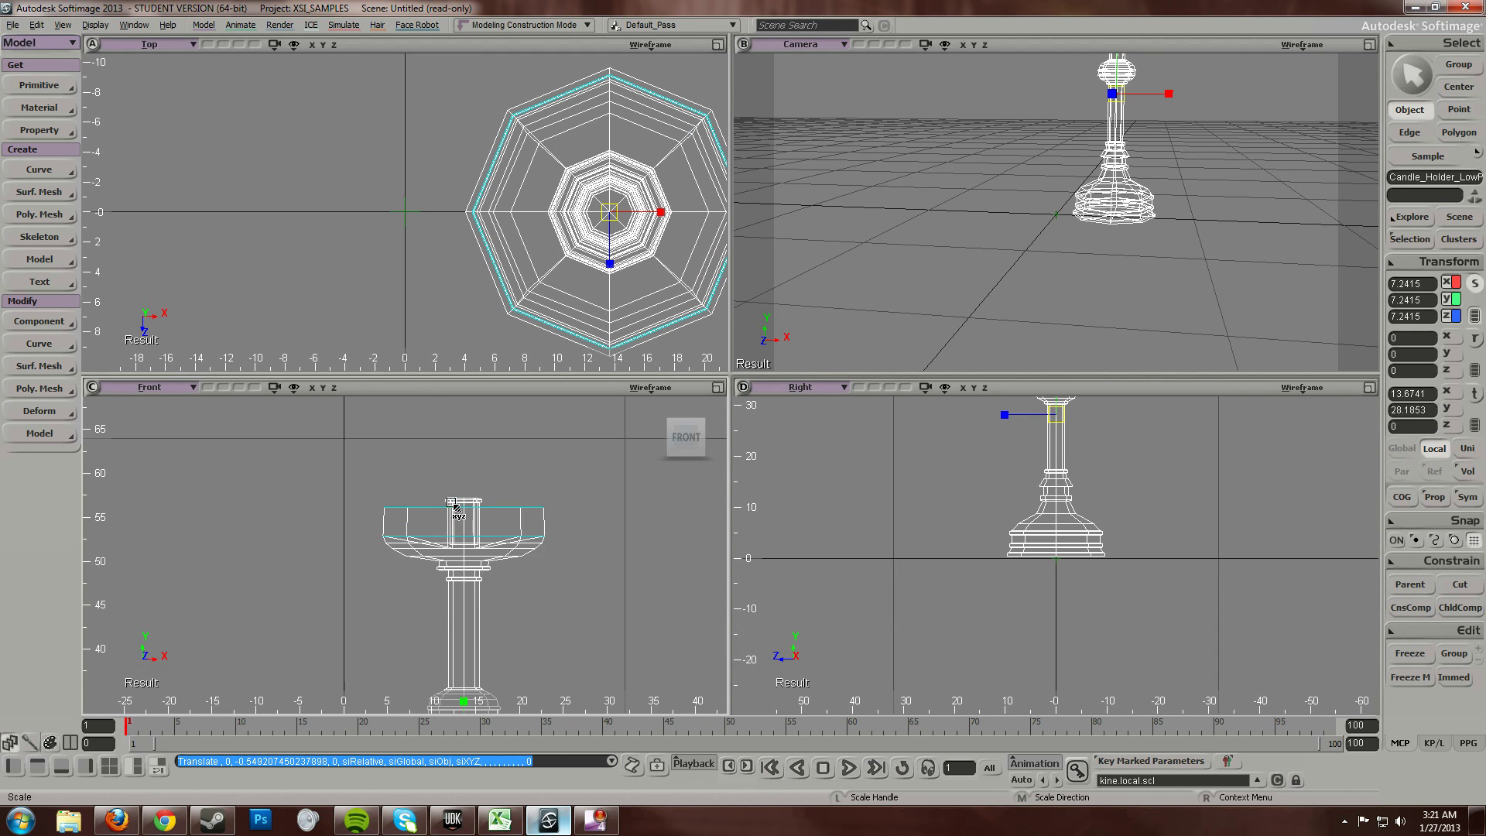
key(s)
drag(500, 448, 391, 634)
scroll(429, 514, up, 2)
drag(429, 514, 338, 558)
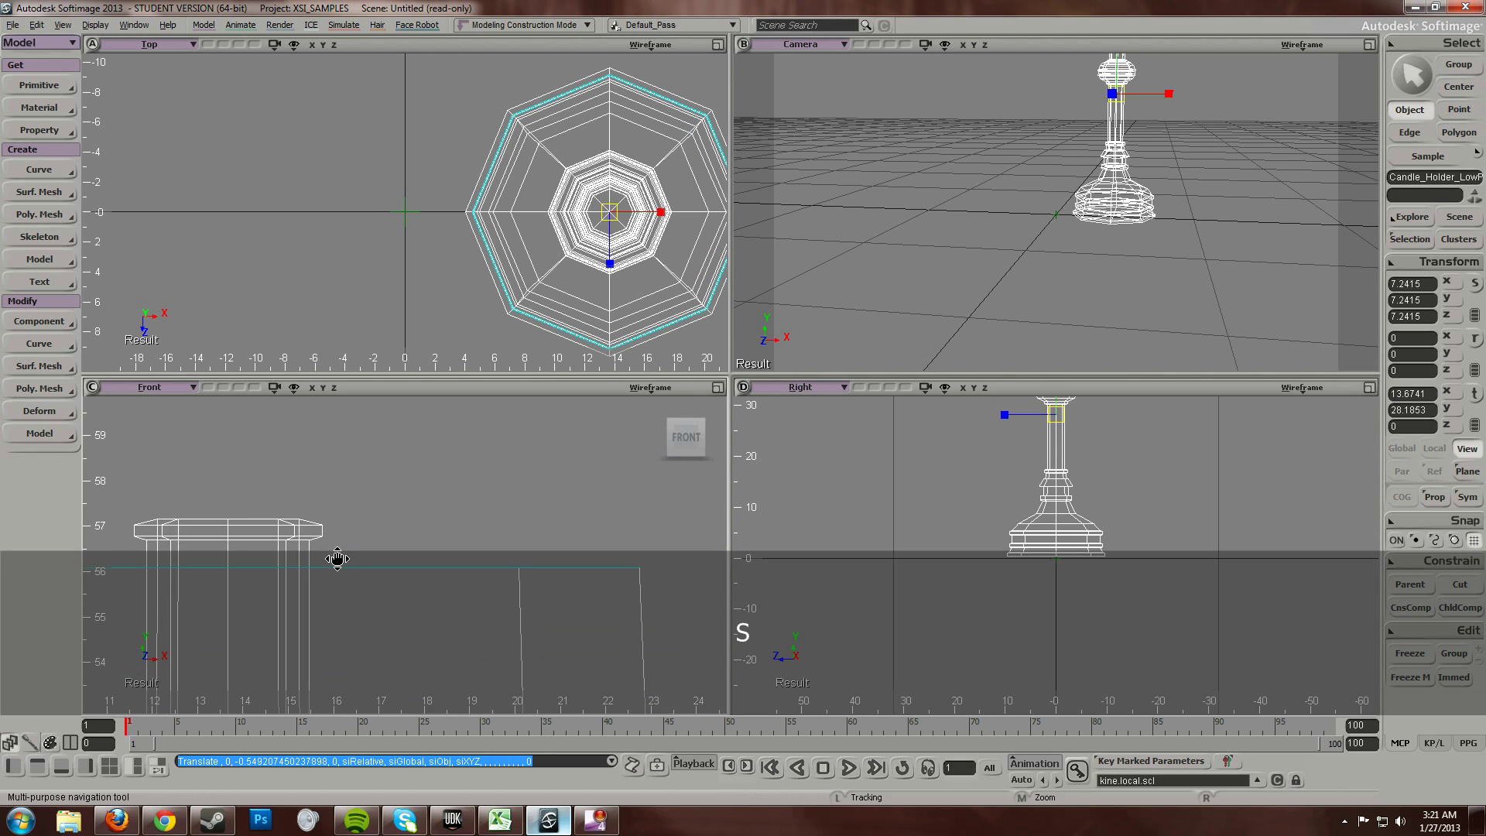
scroll(233, 558, up, 2)
key(s)
drag(247, 534, 439, 371)
- Scale the candle holder down uniformly to about 6.72 on all axes
key(x)
scroll(397, 515, down, 7)
key(s)
scroll(449, 534, down, 3)
key(s)
drag(457, 594, 466, 523)
scroll(470, 545, down, 5)
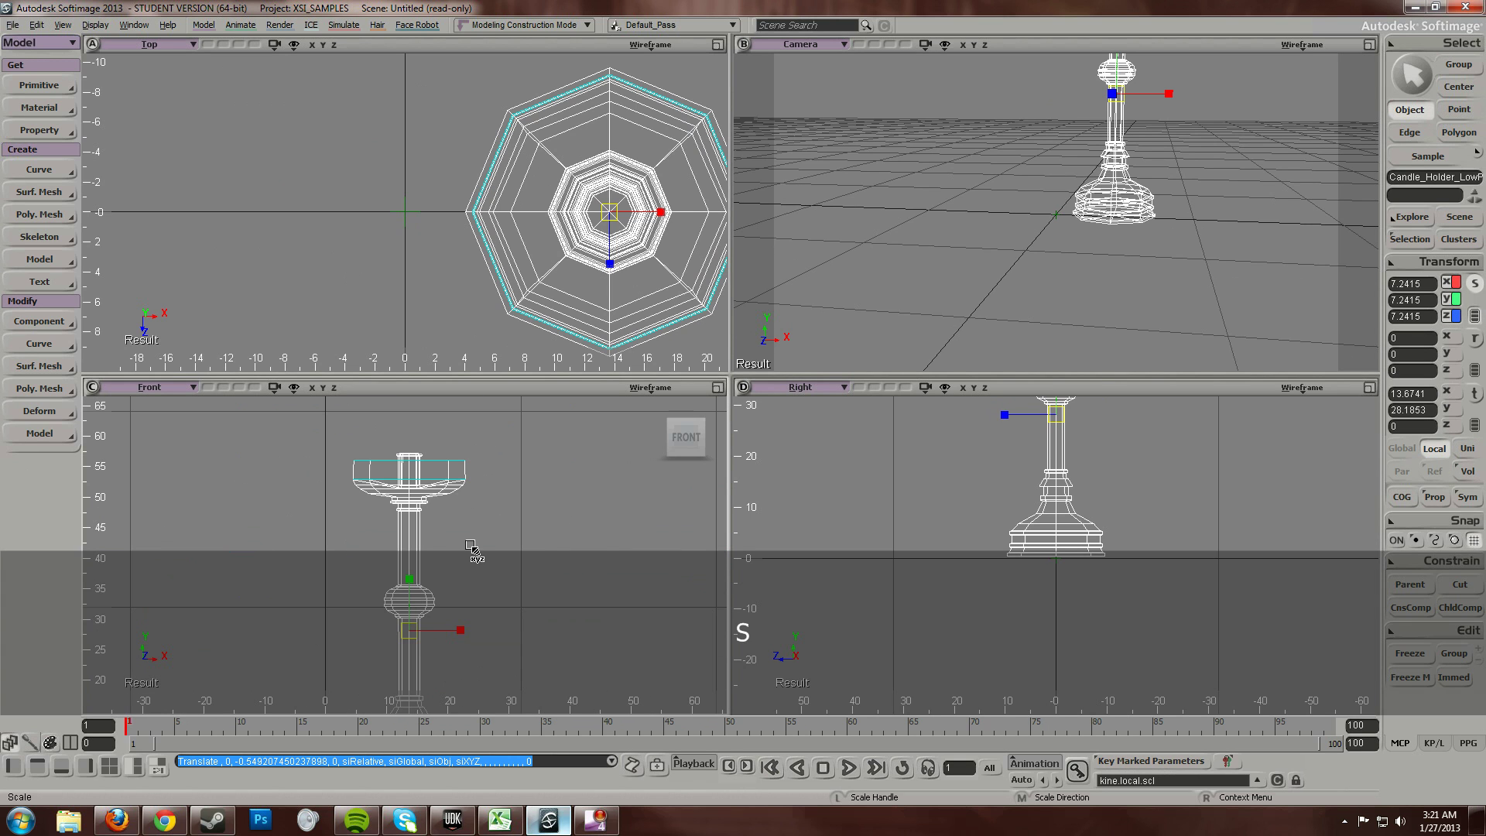
drag(399, 639, 395, 635)
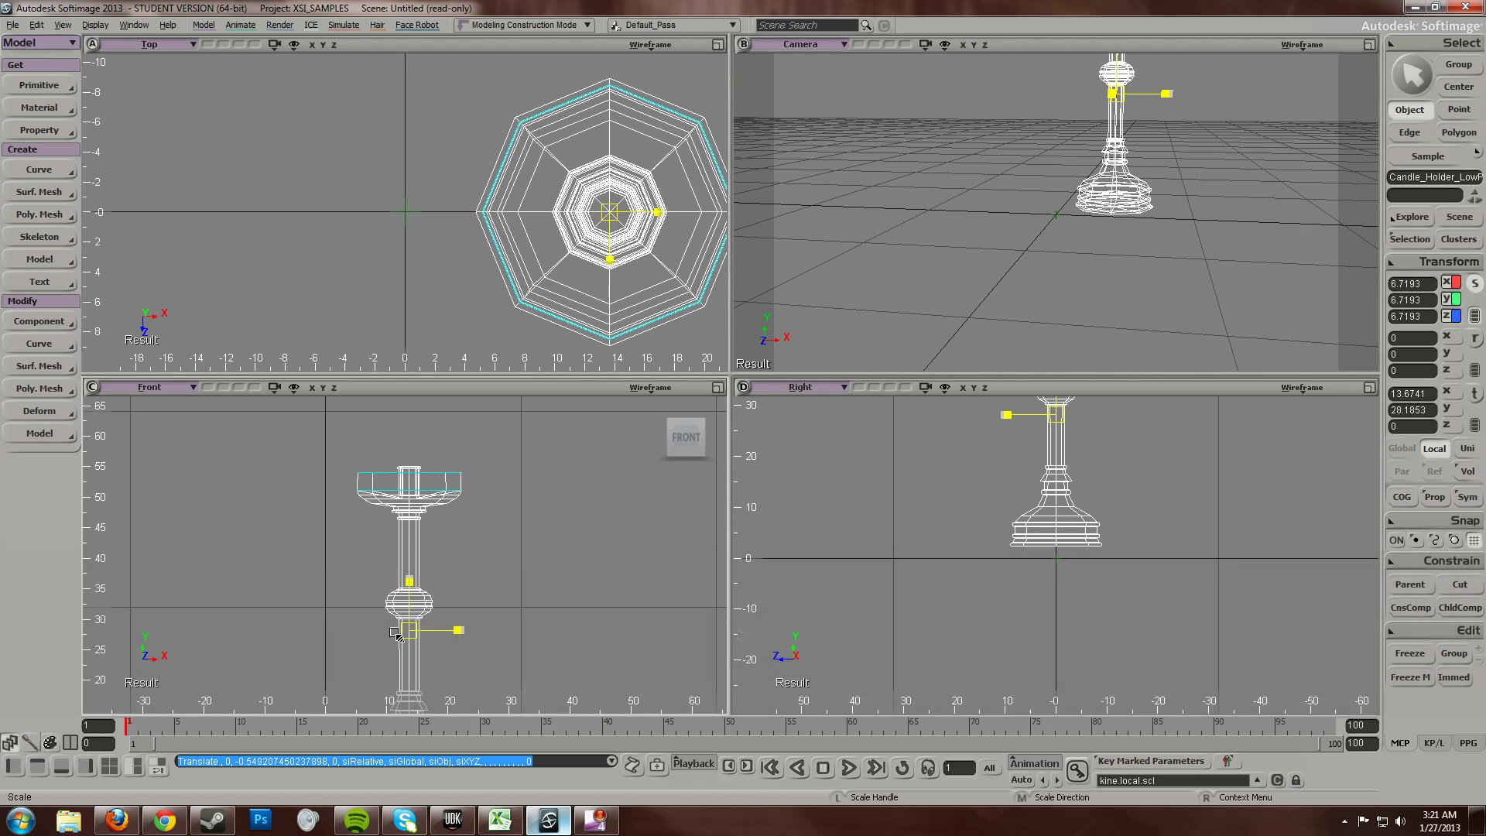
- Lower the scaled candle holder to about Y 26.41 so its base meets the floor line
key(s)
drag(484, 571, 391, 479)
key(v)
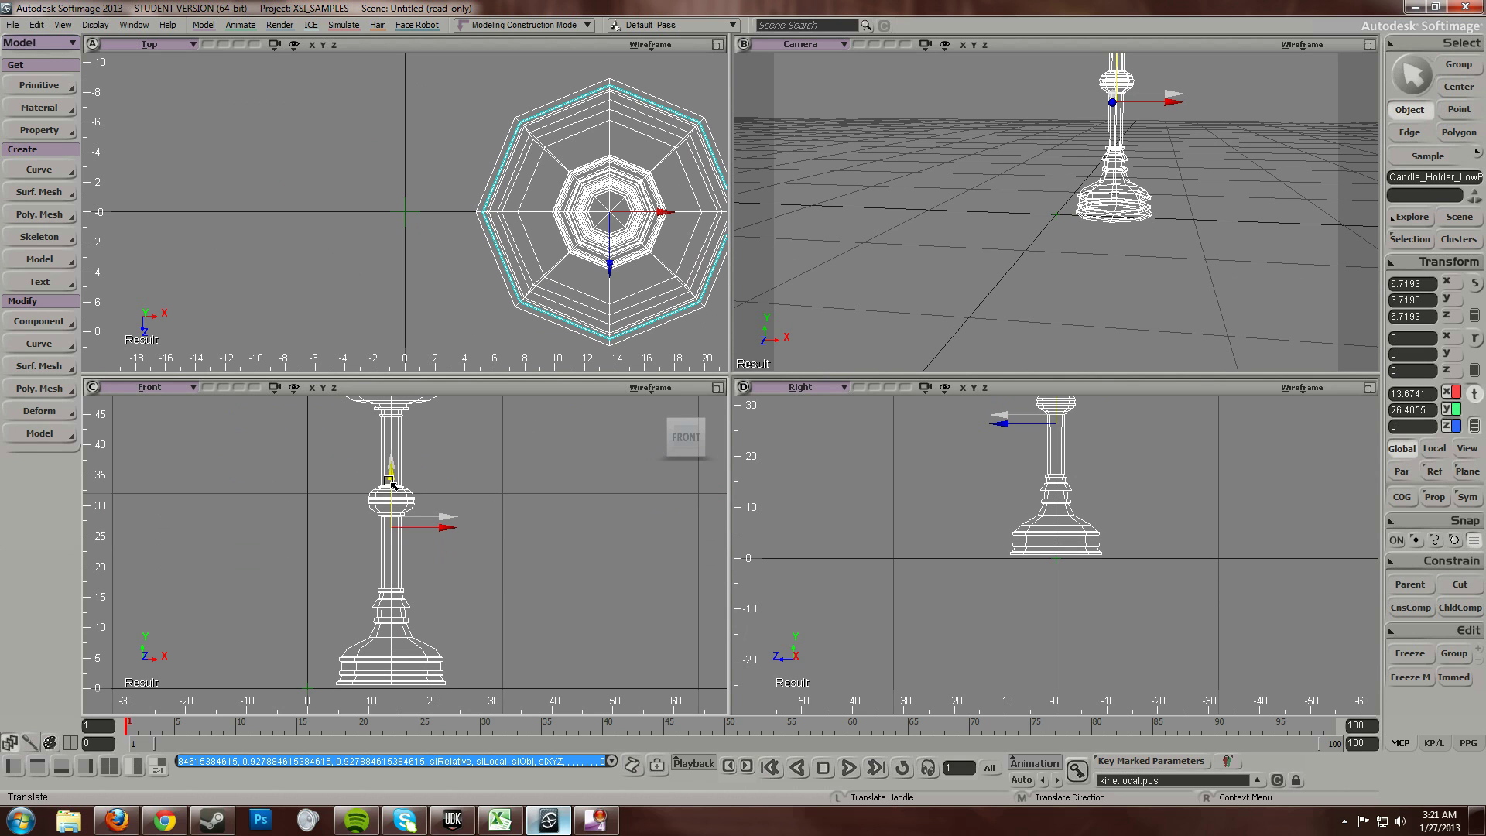
- Check the top against the front view's ruler and scale the candle holder down uniformly to about 5.9
key(s)
drag(457, 517, 473, 617)
middle_drag(464, 521, 486, 507)
drag(486, 507, 428, 588)
scroll(448, 547, up, 5)
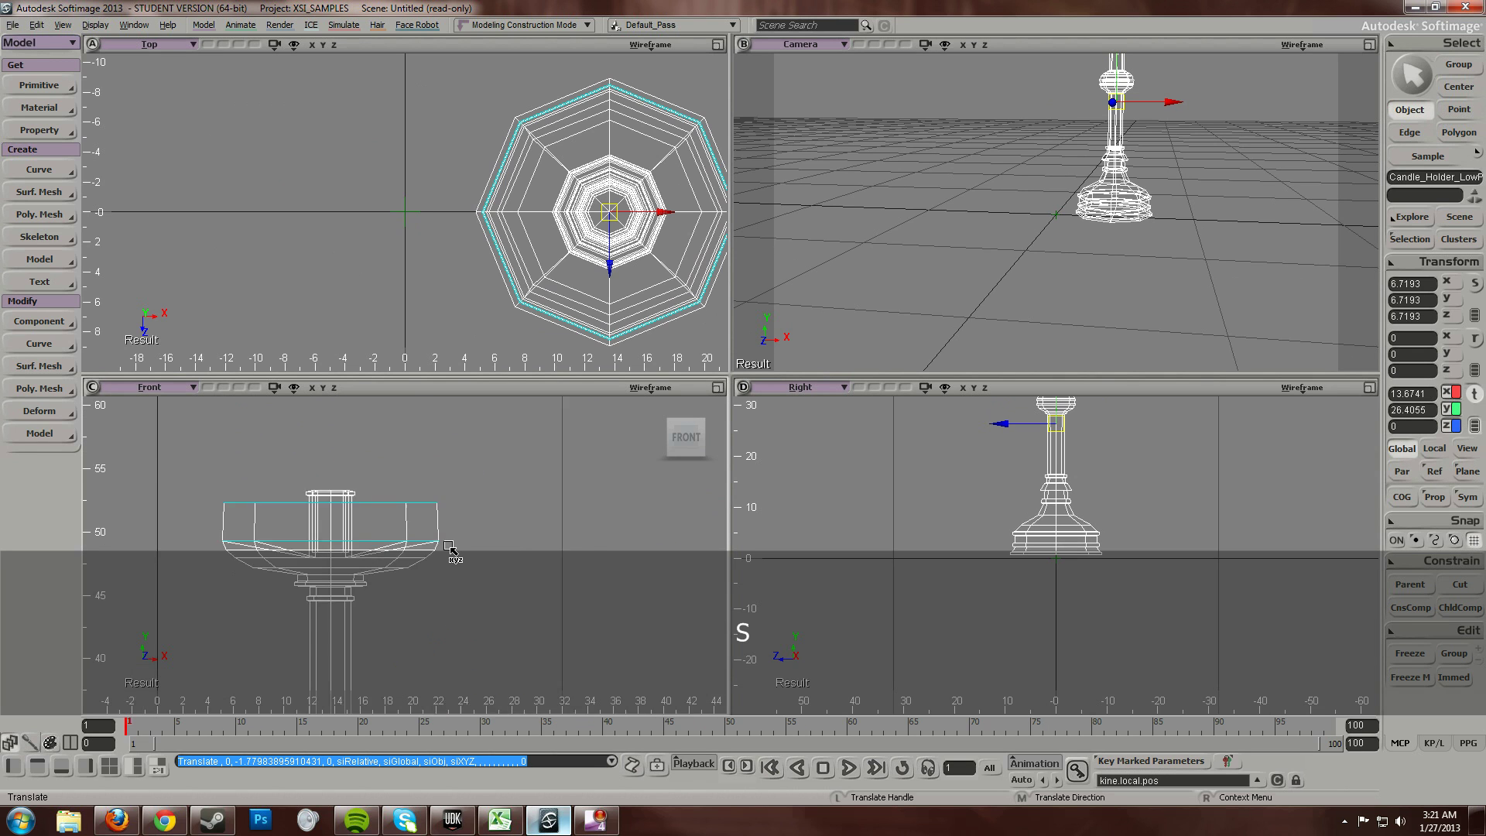
scroll(491, 571, down, 6)
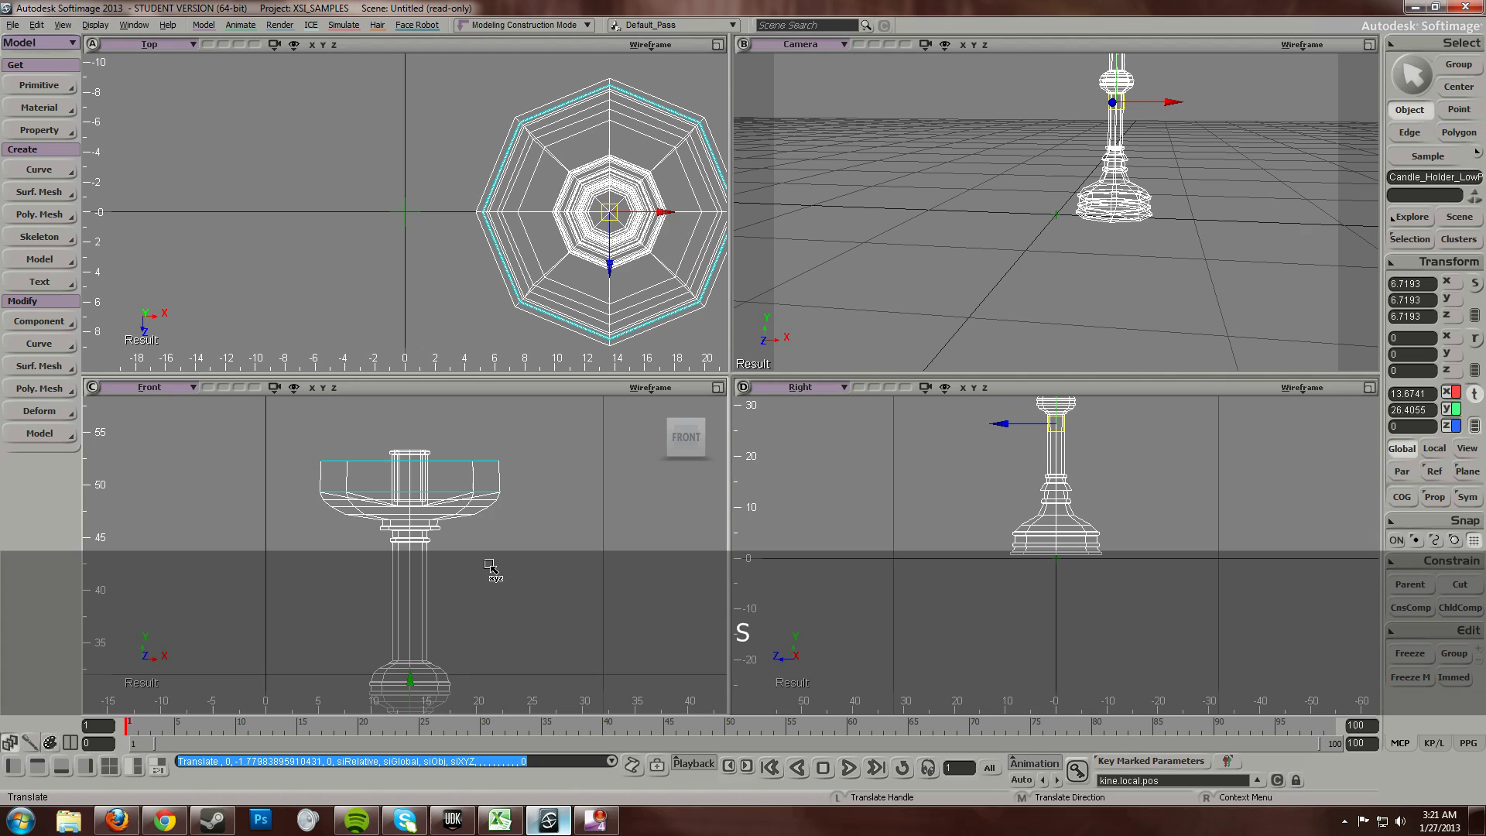
drag(400, 660, 361, 659)
- Lower the candle holder to about Y 23.35 so its base rests on the floor line
key(s)
key(v)
drag(467, 569, 395, 553)
key(s)
drag(512, 535, 502, 462)
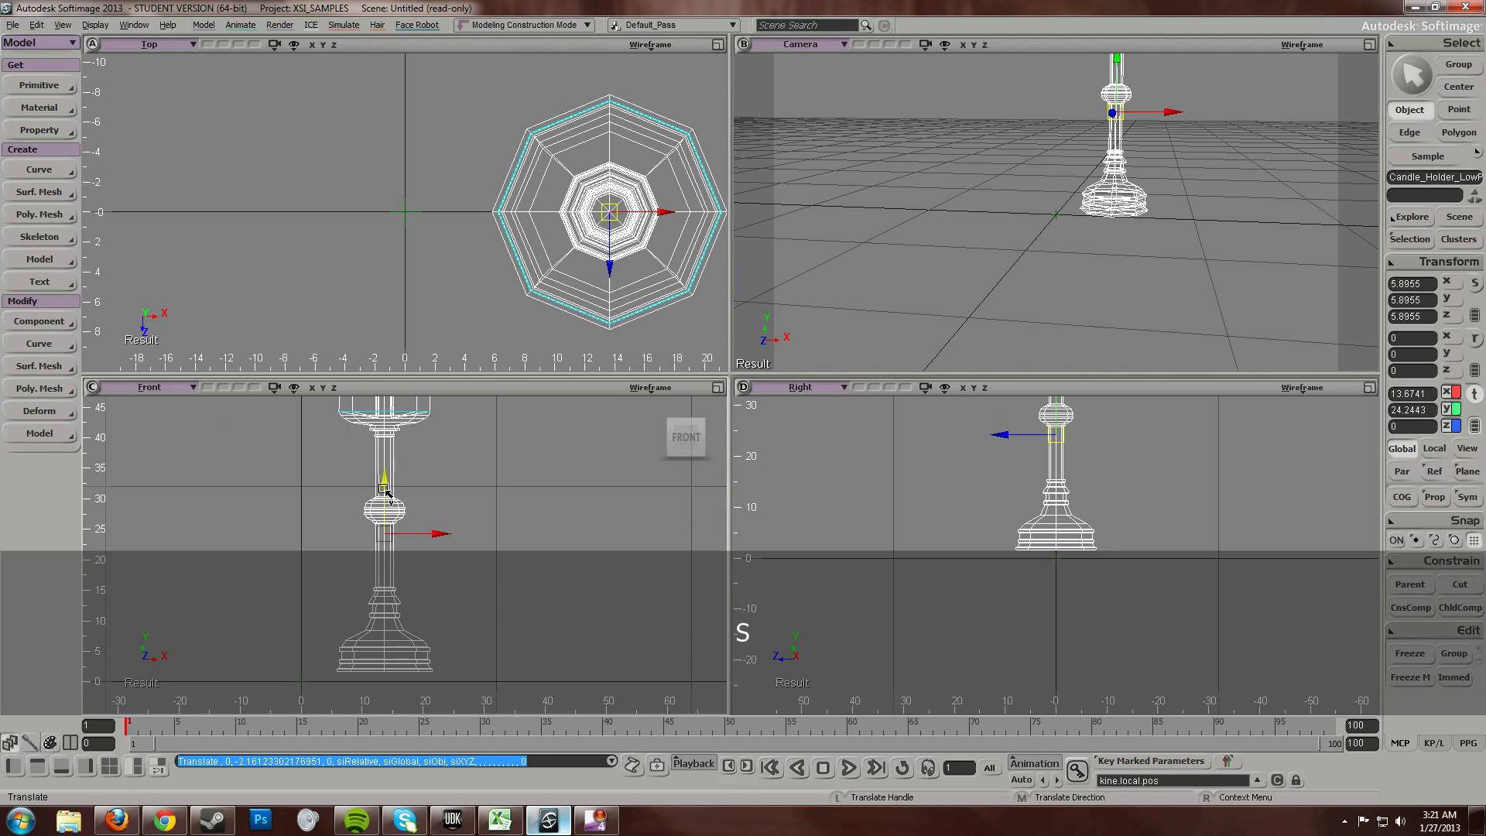
drag(386, 493, 428, 621)
- Check the resized candle holder's top, dish and stem against the ruler in the front view
key(s)
scroll(438, 514, up, 4)
key(s)
scroll(377, 555, up, 2)
scroll(324, 517, up, 2)
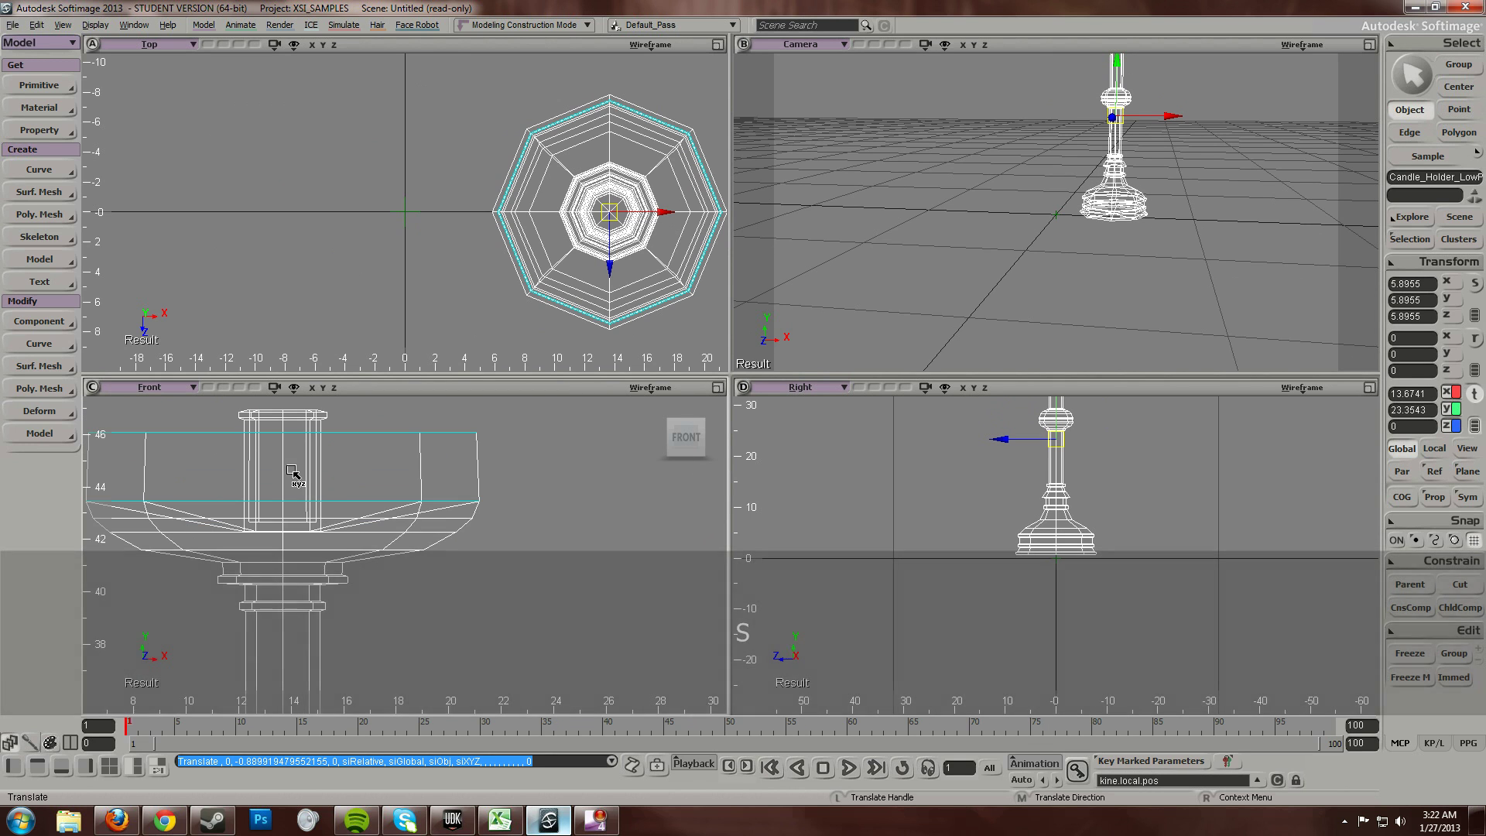
key(s)
drag(292, 480, 300, 523)
scroll(322, 547, down, 4)
key(s)
drag(462, 541, 508, 409)
key(s)
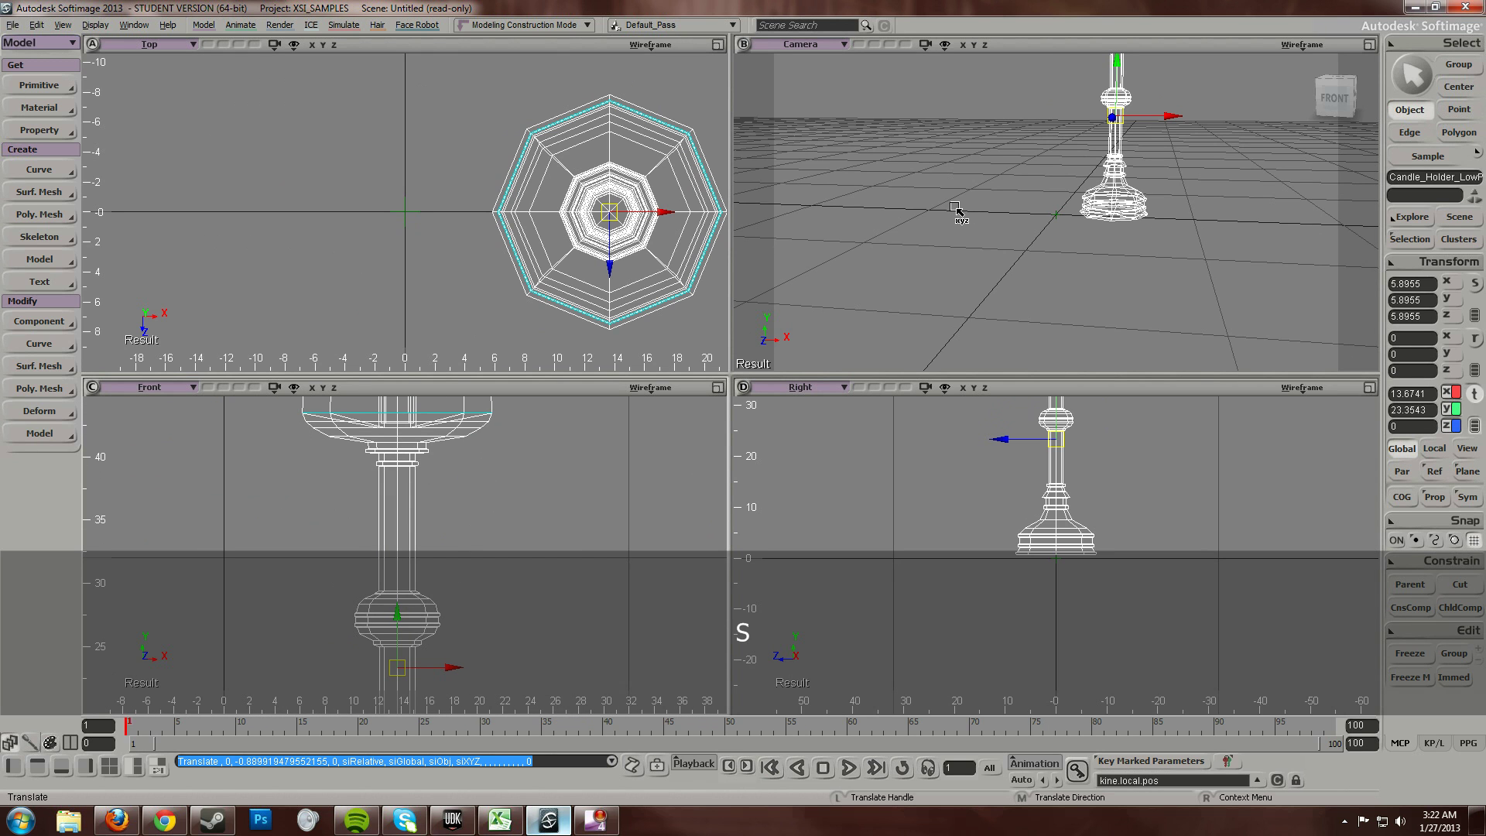
- Maximize the camera view and move the candle holder along Z to about 9.77
key(F12)
scroll(625, 371, down, 5)
scroll(696, 369, up, 3)
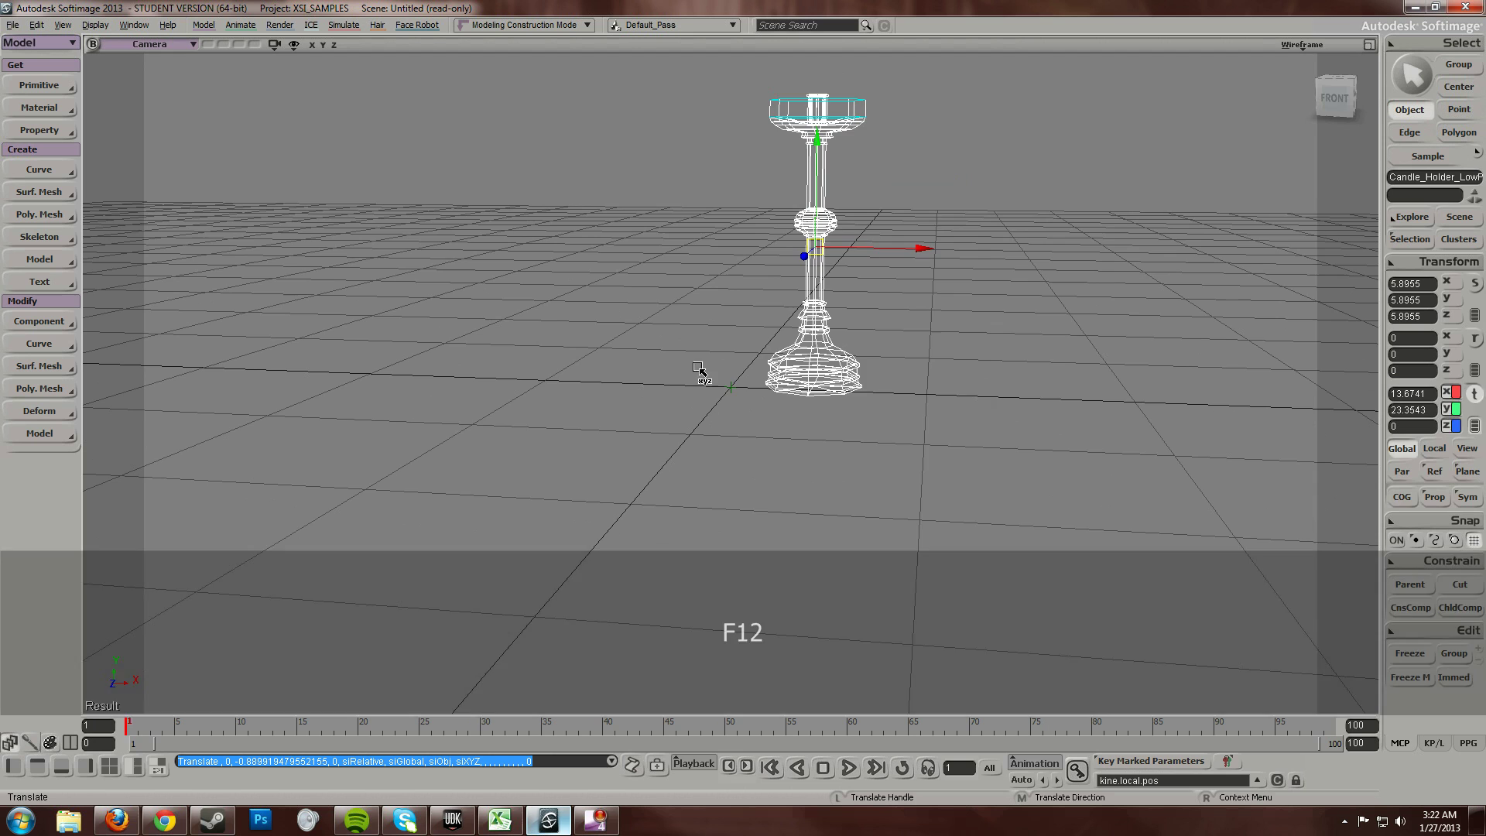
key(s)
drag(699, 370, 558, 326)
key(s)
drag(481, 447, 611, 451)
right_drag(611, 452, 692, 429)
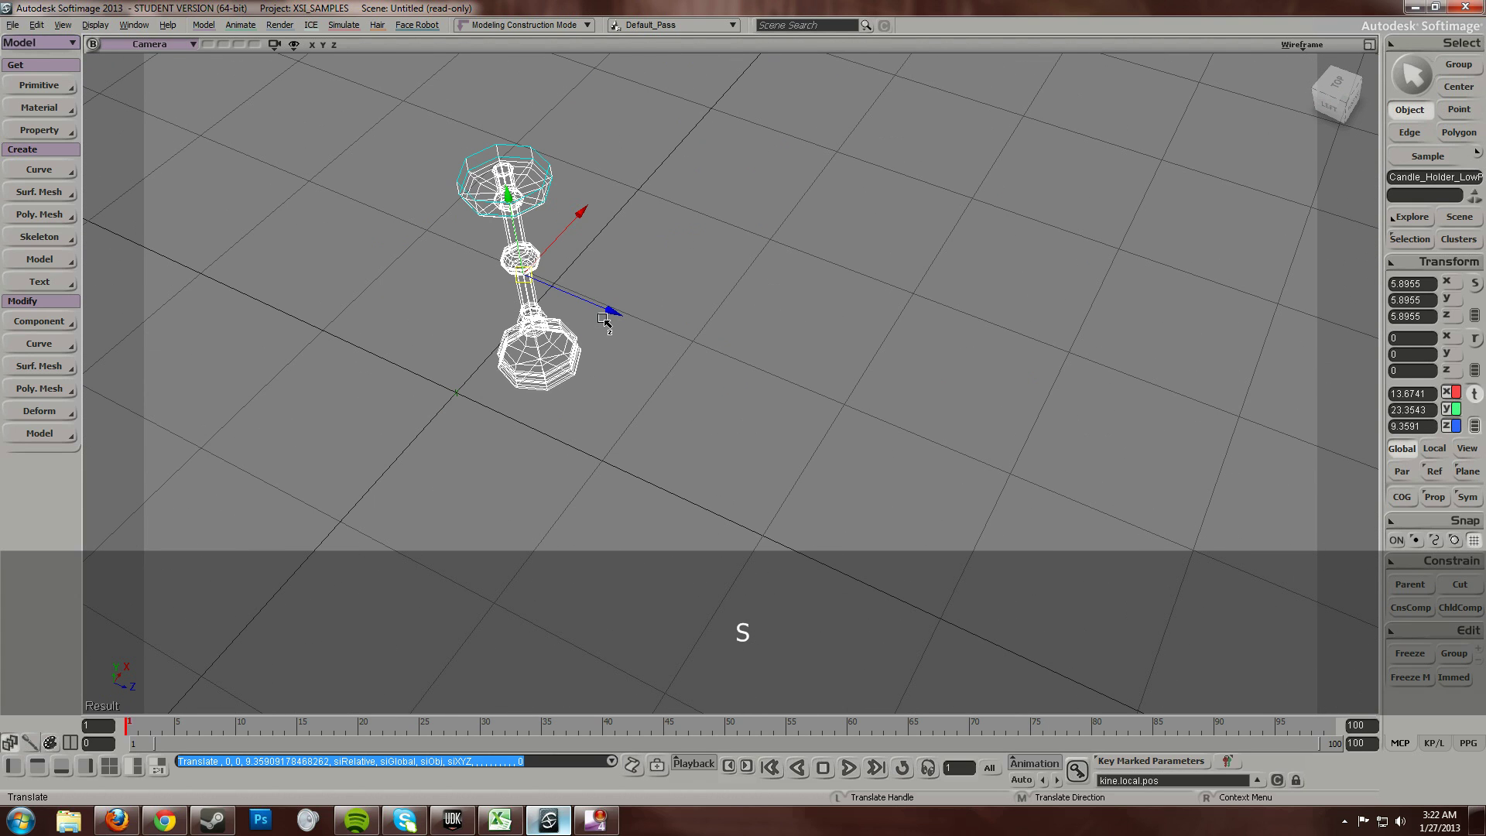
drag(609, 314, 613, 315)
- Move the candle holder along X to about 11.8 so it fits inside one floor grid cell
key(s)
right_drag(725, 326, 652, 332)
drag(783, 332, 775, 415)
middle_drag(643, 422, 700, 332)
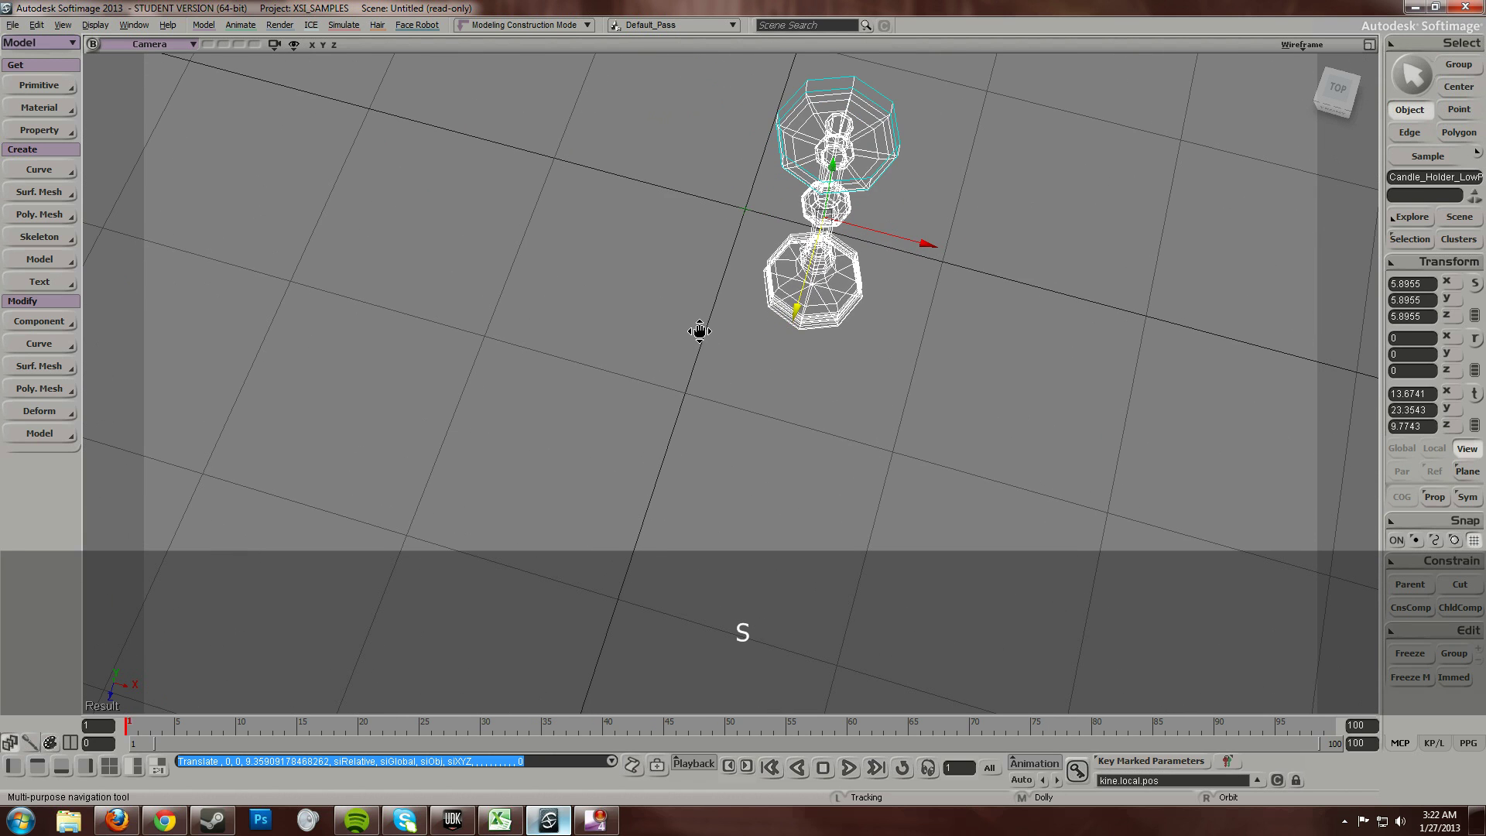
right_drag(699, 331, 677, 375)
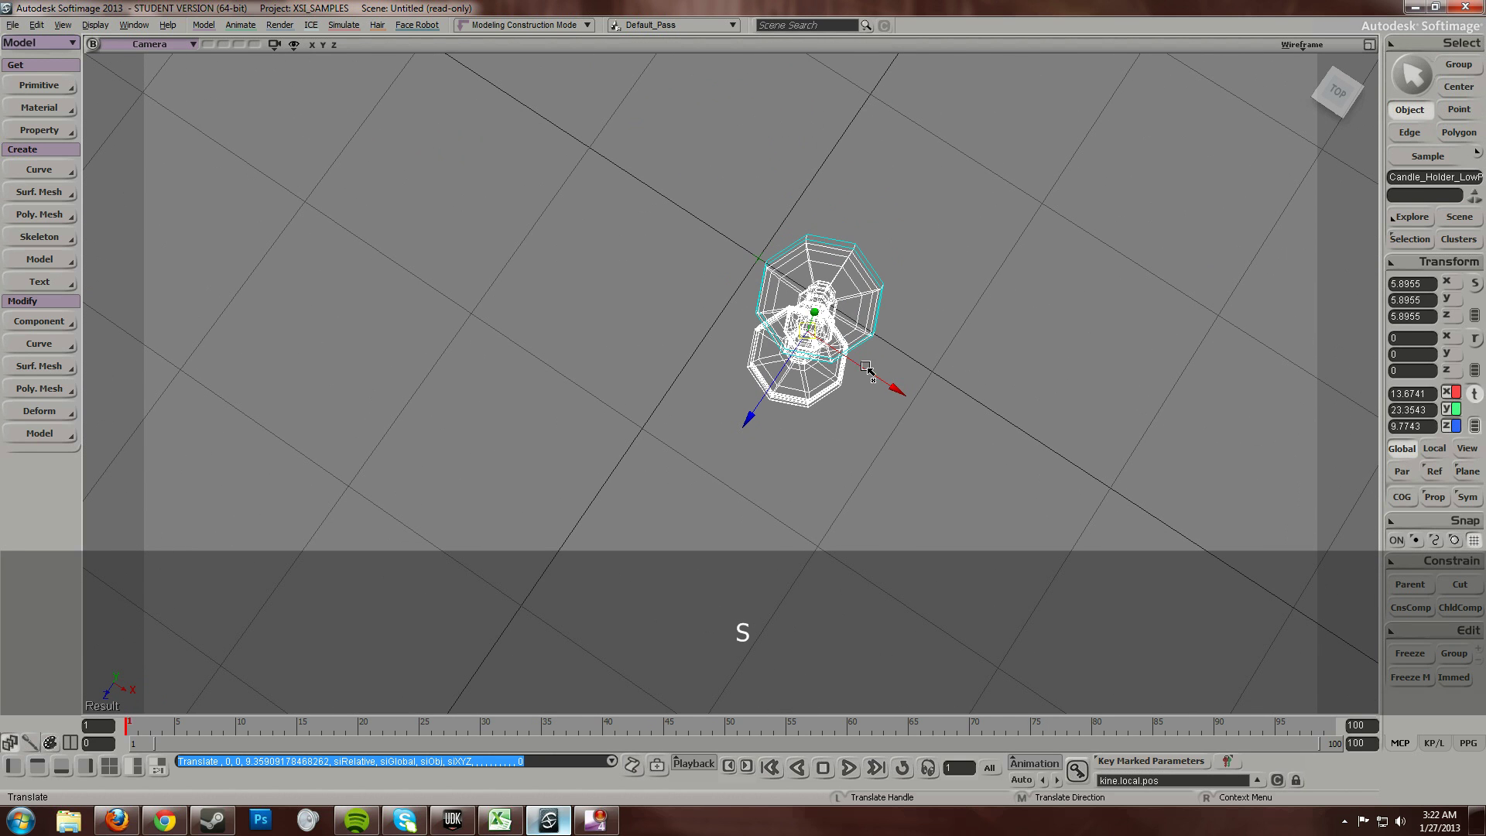
drag(892, 388, 881, 382)
- Start a Crosswalk FBX export of the candle holder, overwriting Candle_Holder_LowPoly_01.fbx on the desktop
key(s)
middle_drag(820, 410, 736, 456)
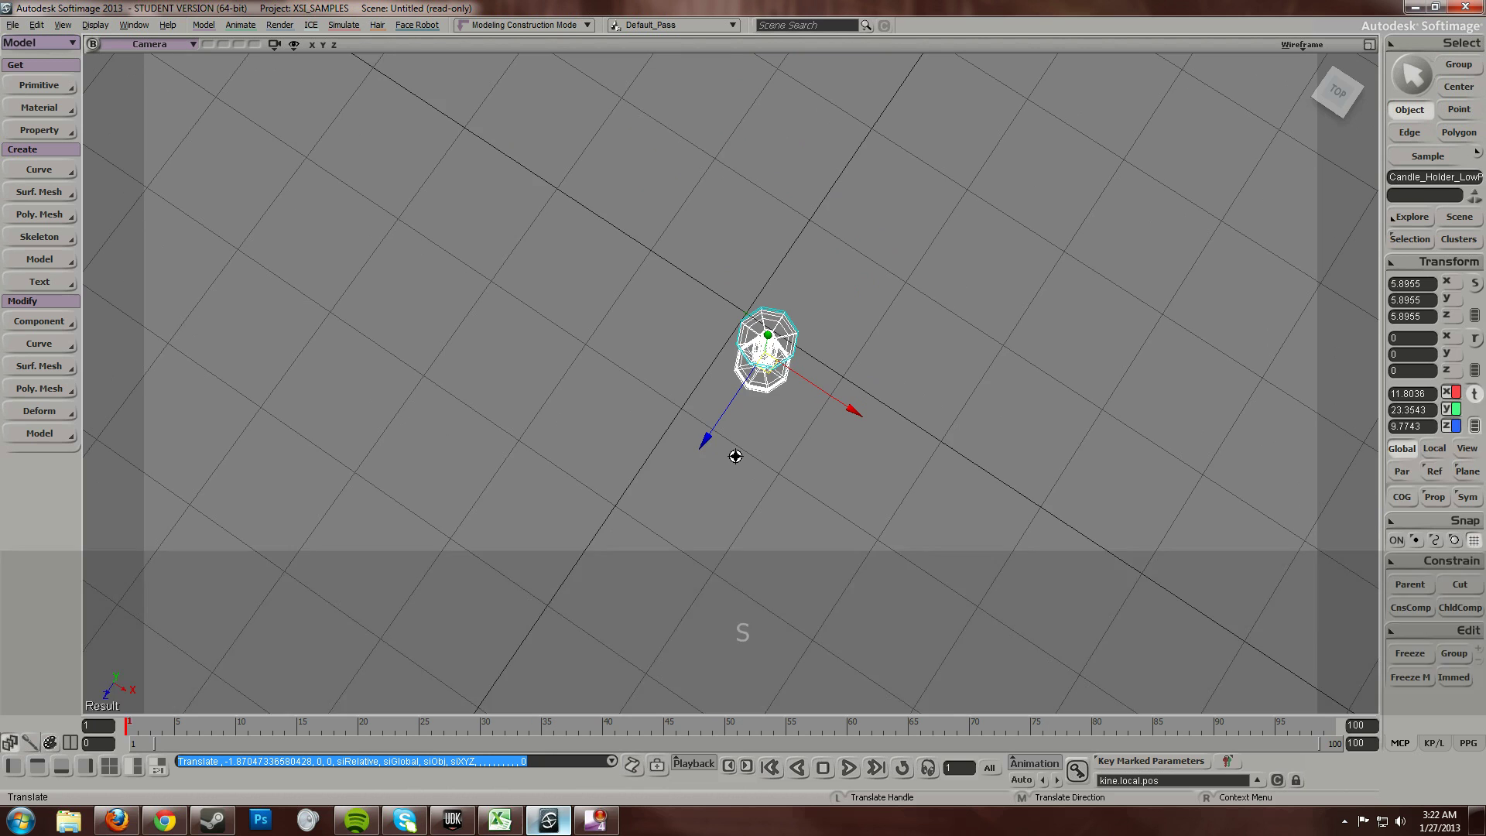
right_drag(735, 456, 797, 279)
key(space)
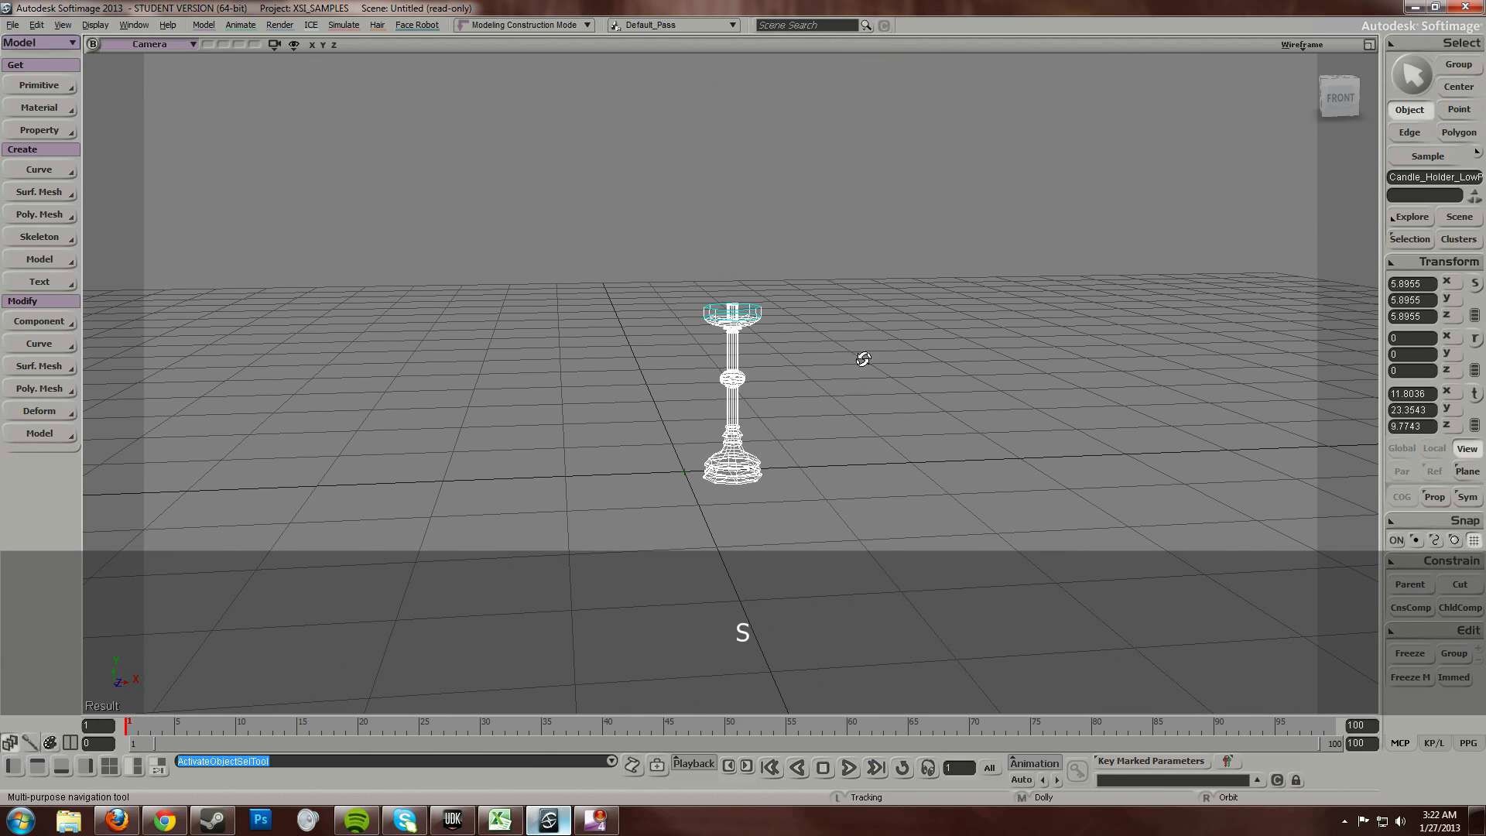
right_drag(863, 358, 816, 351)
click(12, 25)
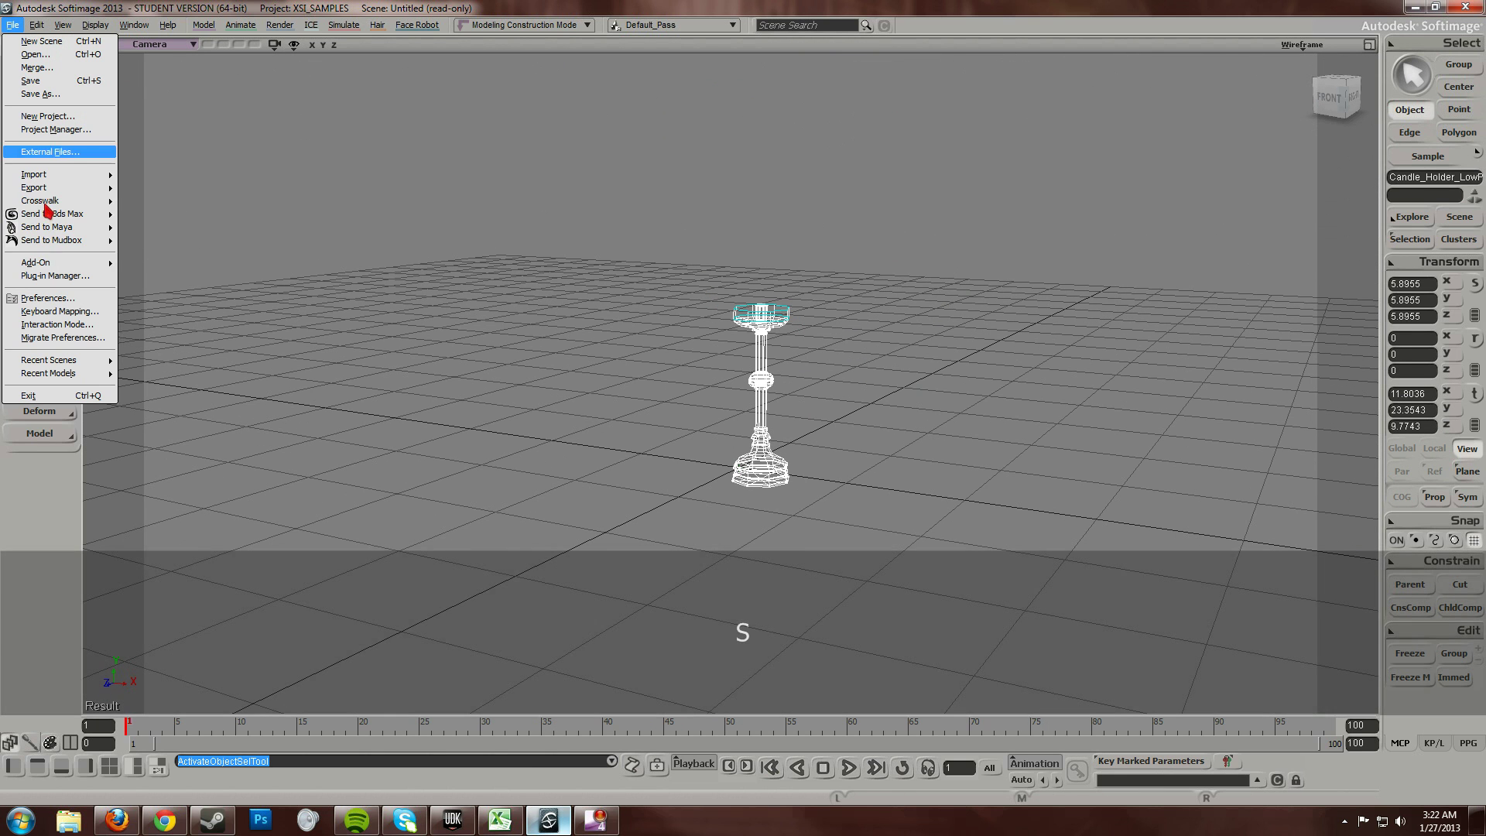
mouse_move(62, 191)
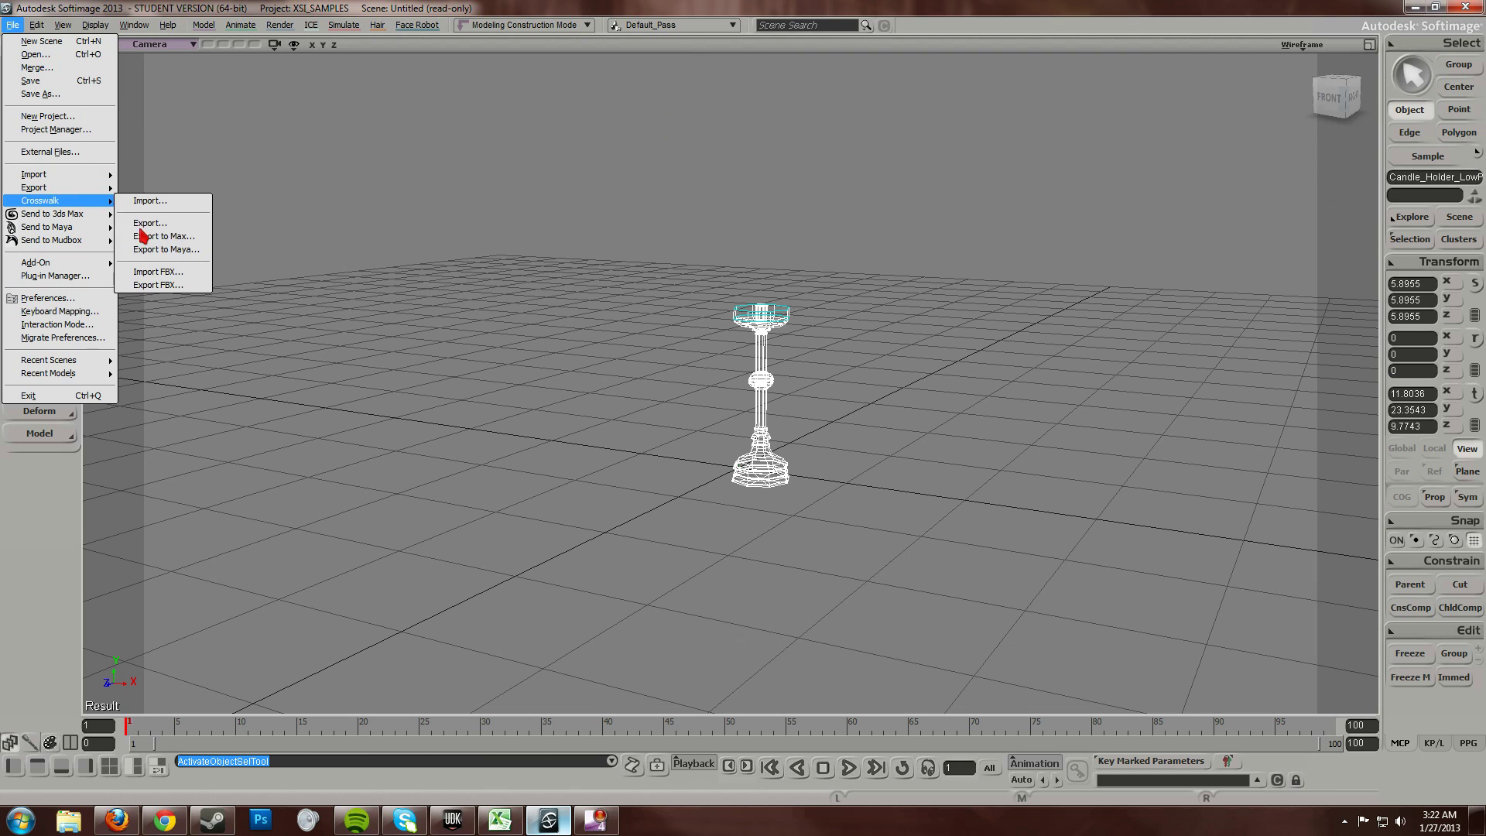
click(155, 325)
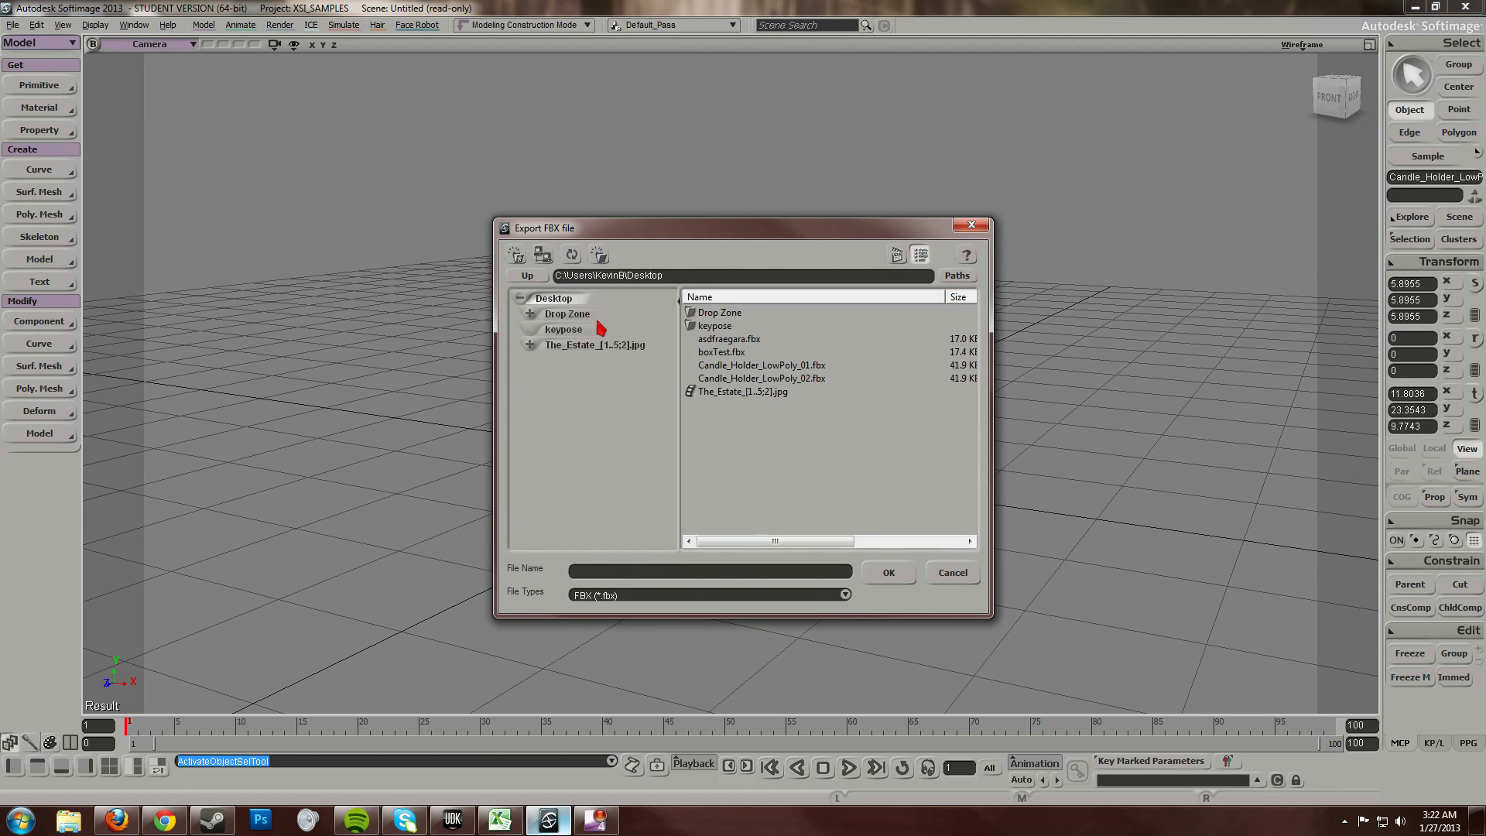
click(776, 367)
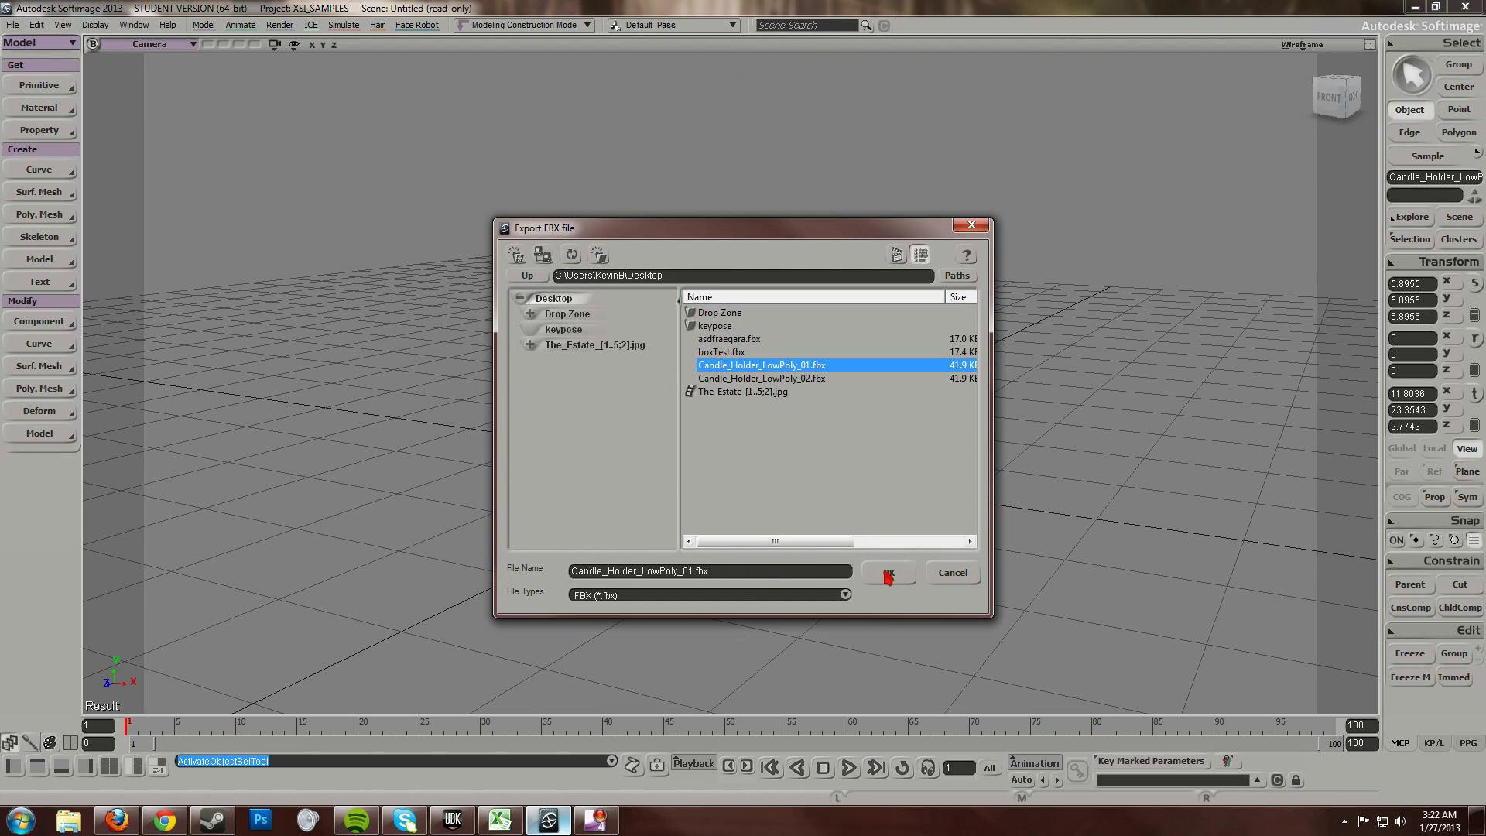
click(888, 573)
click(801, 461)
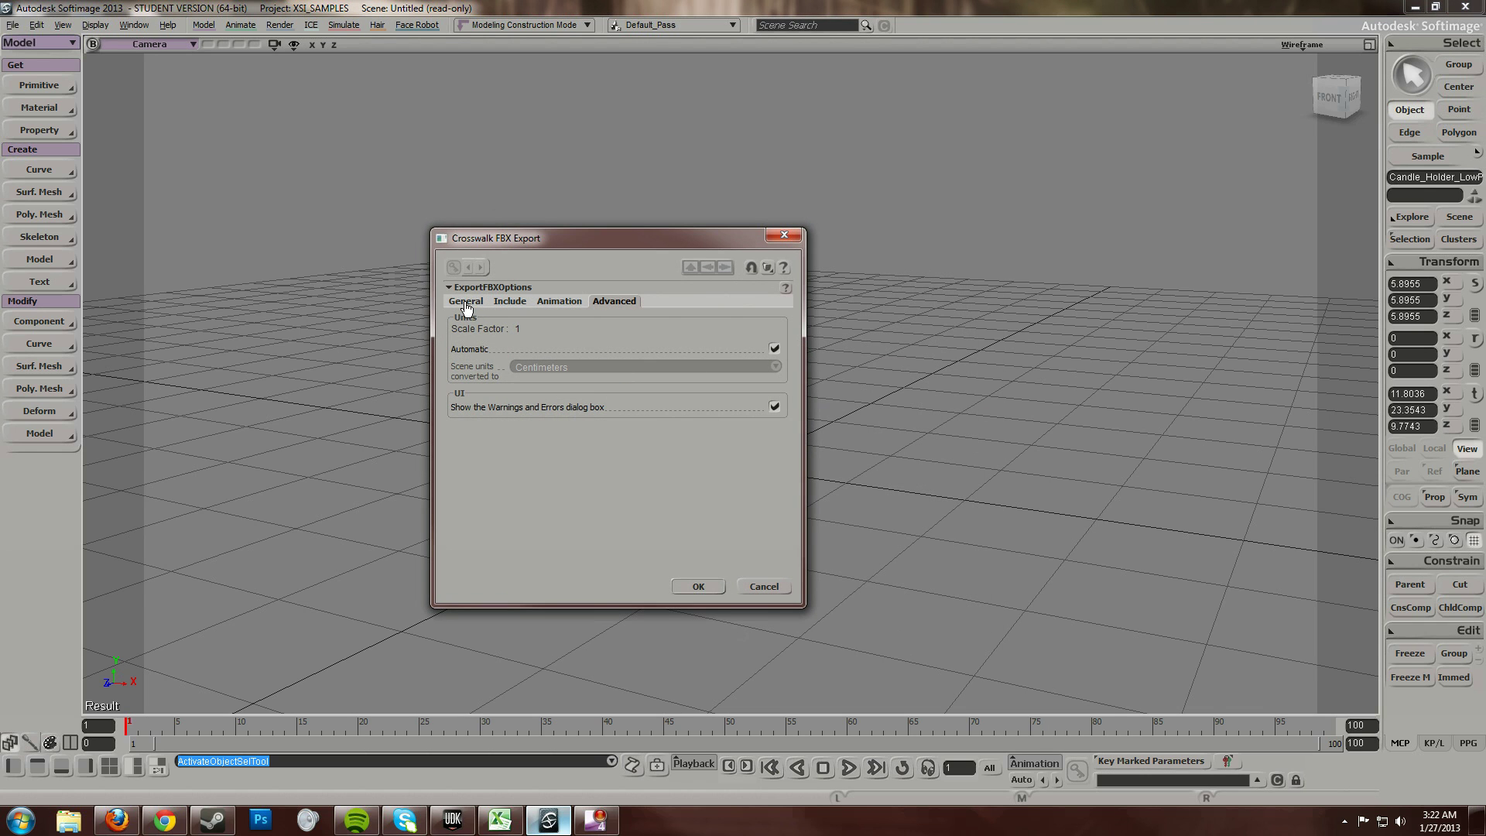
- Set the FBX export to Selection Only with version FBX plugin 2012 (FBXSDK 7.2), and review the Include and Animation options
click(466, 304)
click(573, 470)
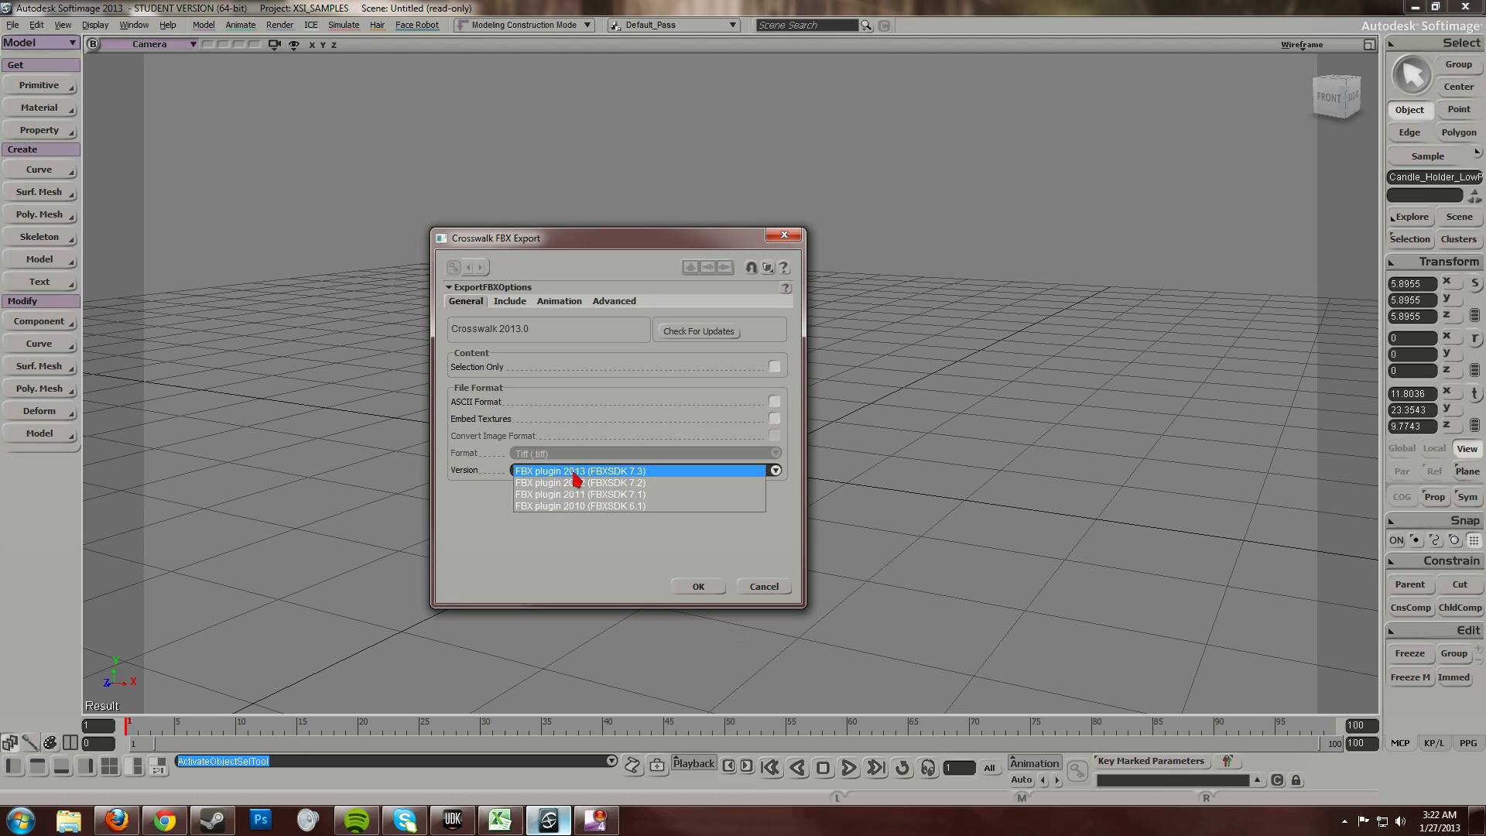
click(581, 493)
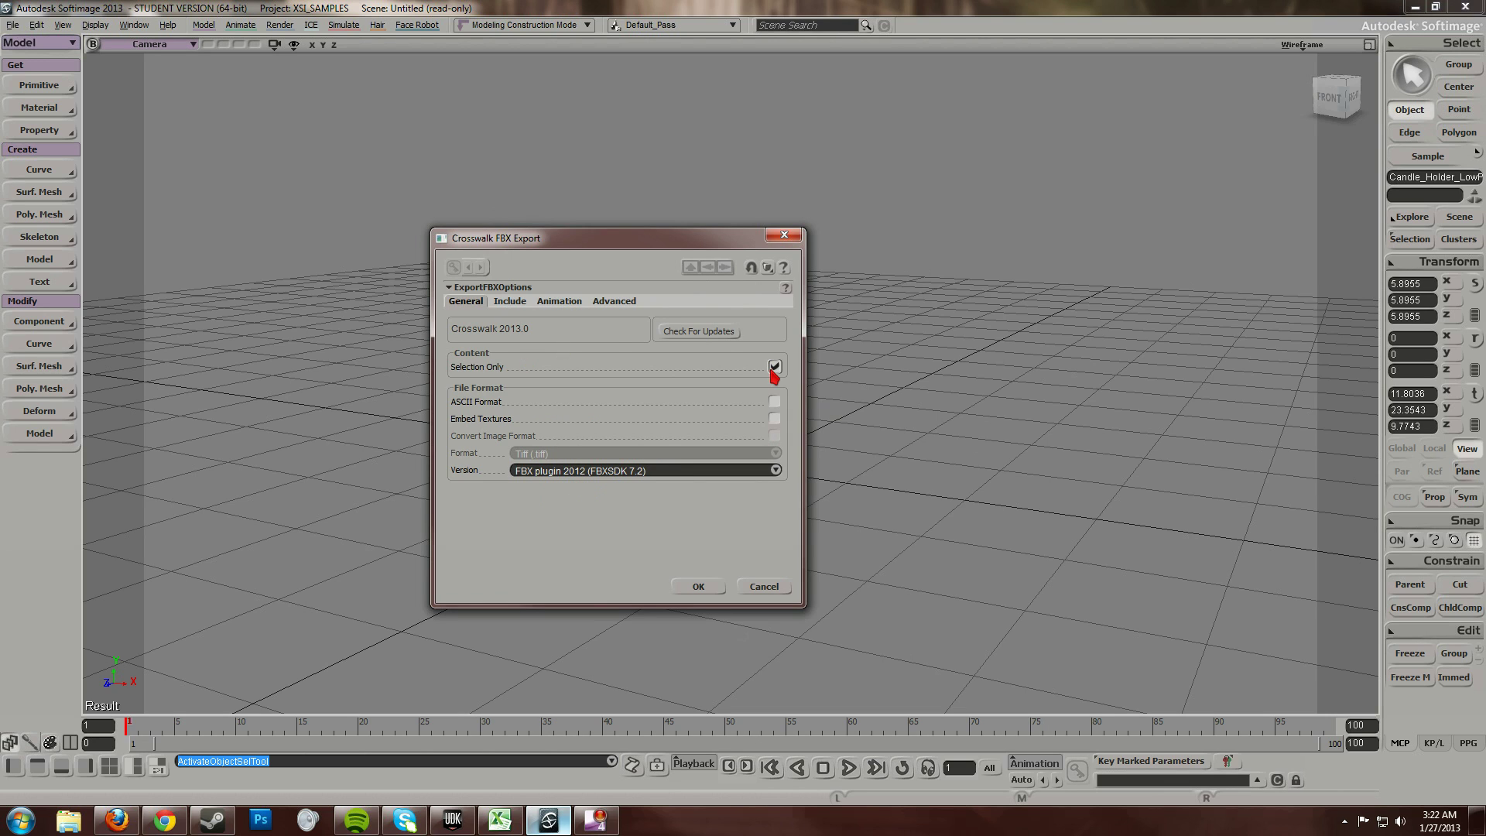
click(512, 304)
click(559, 302)
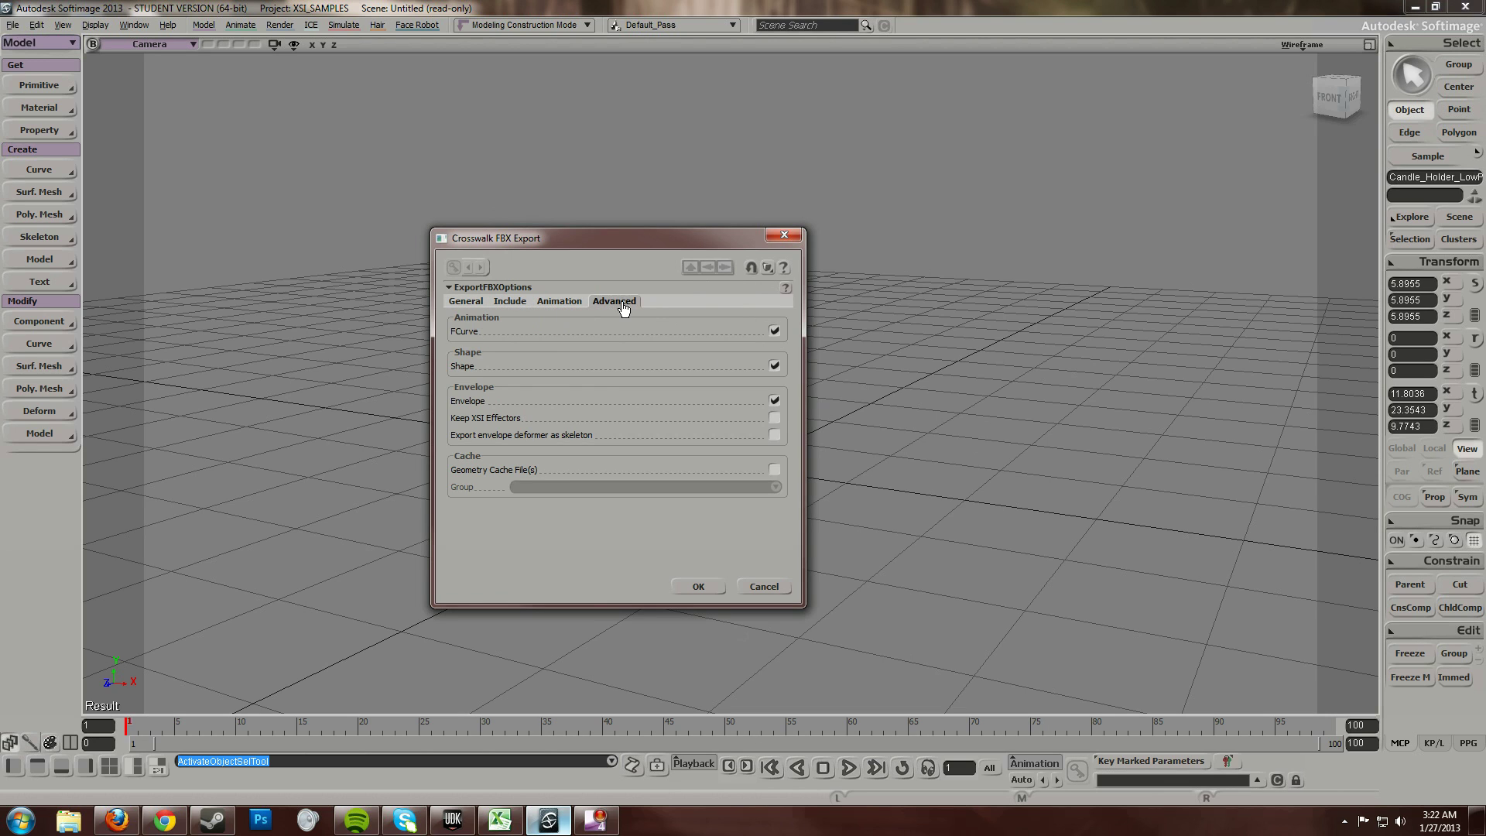
- Review the Advanced options of the Crosswalk FBX export and run the export of the candle holder
click(615, 302)
click(695, 588)
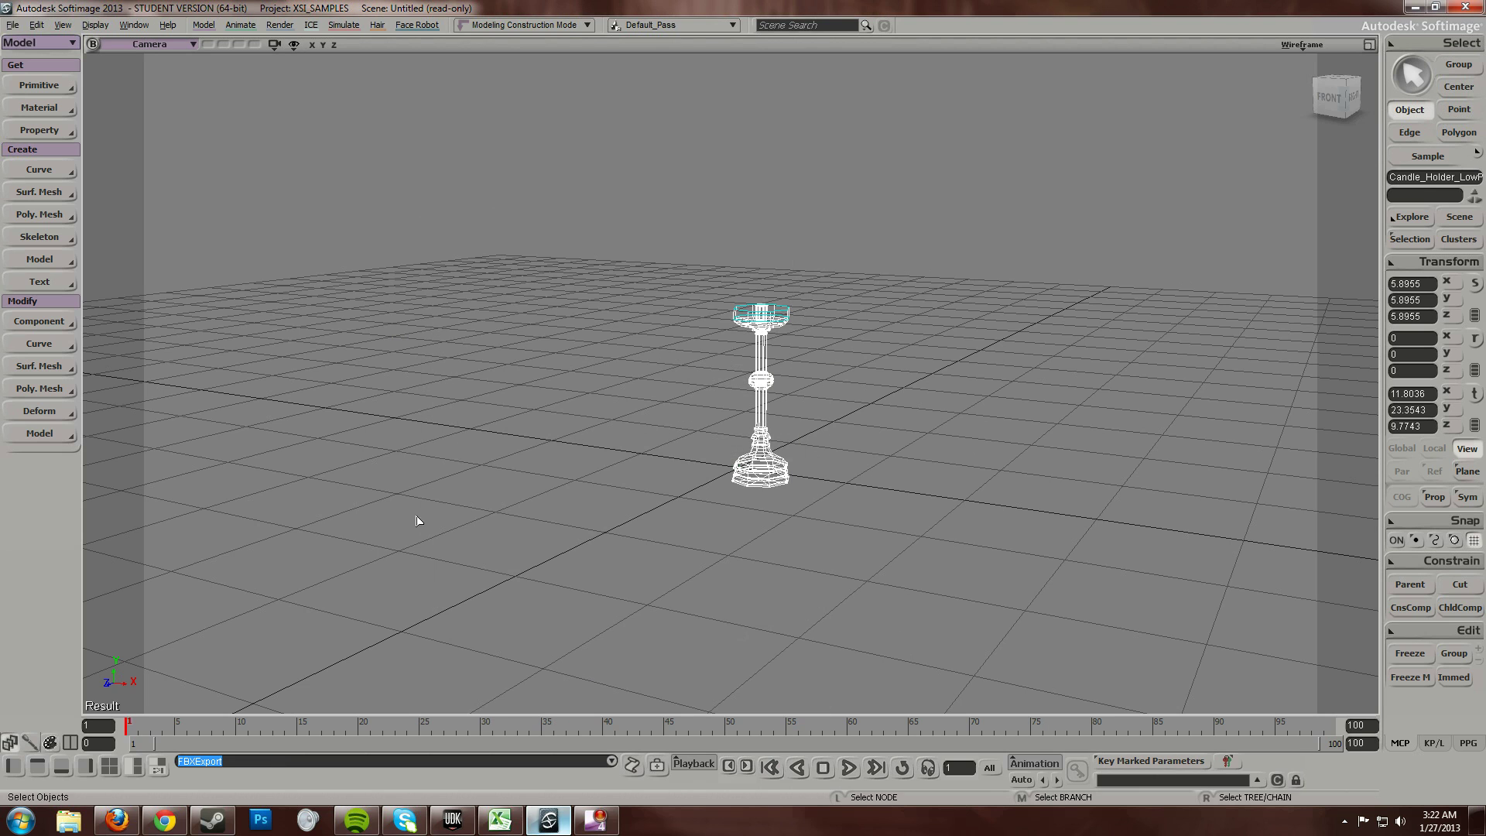
- Switch to Unreal Development Kit and import the newly exported Candle_Holder_LowPoly_01 FBX from the desktop into MyPackage as a static mesh
click(470, 824)
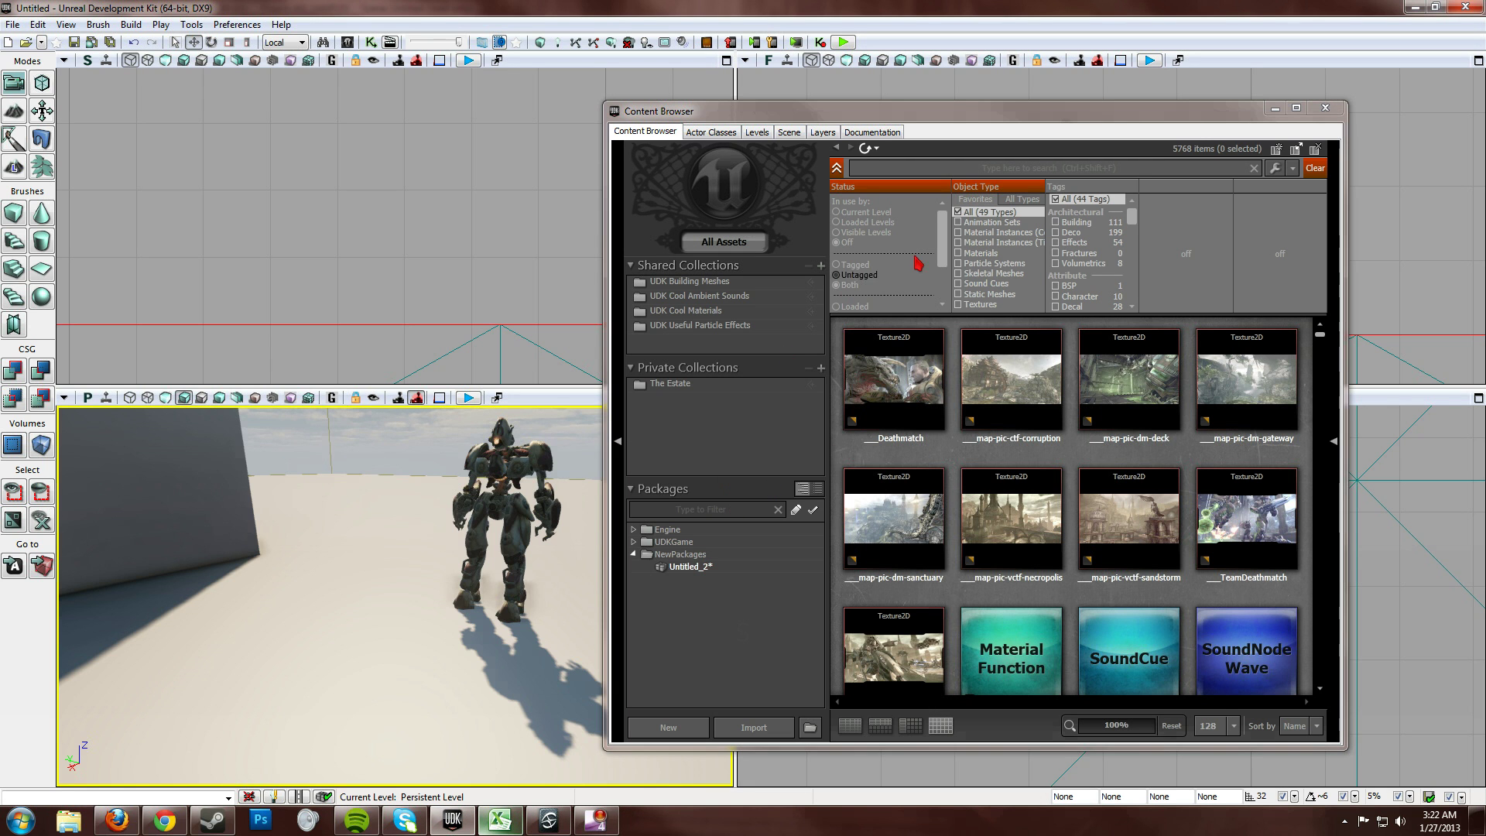
drag(836, 124, 852, 116)
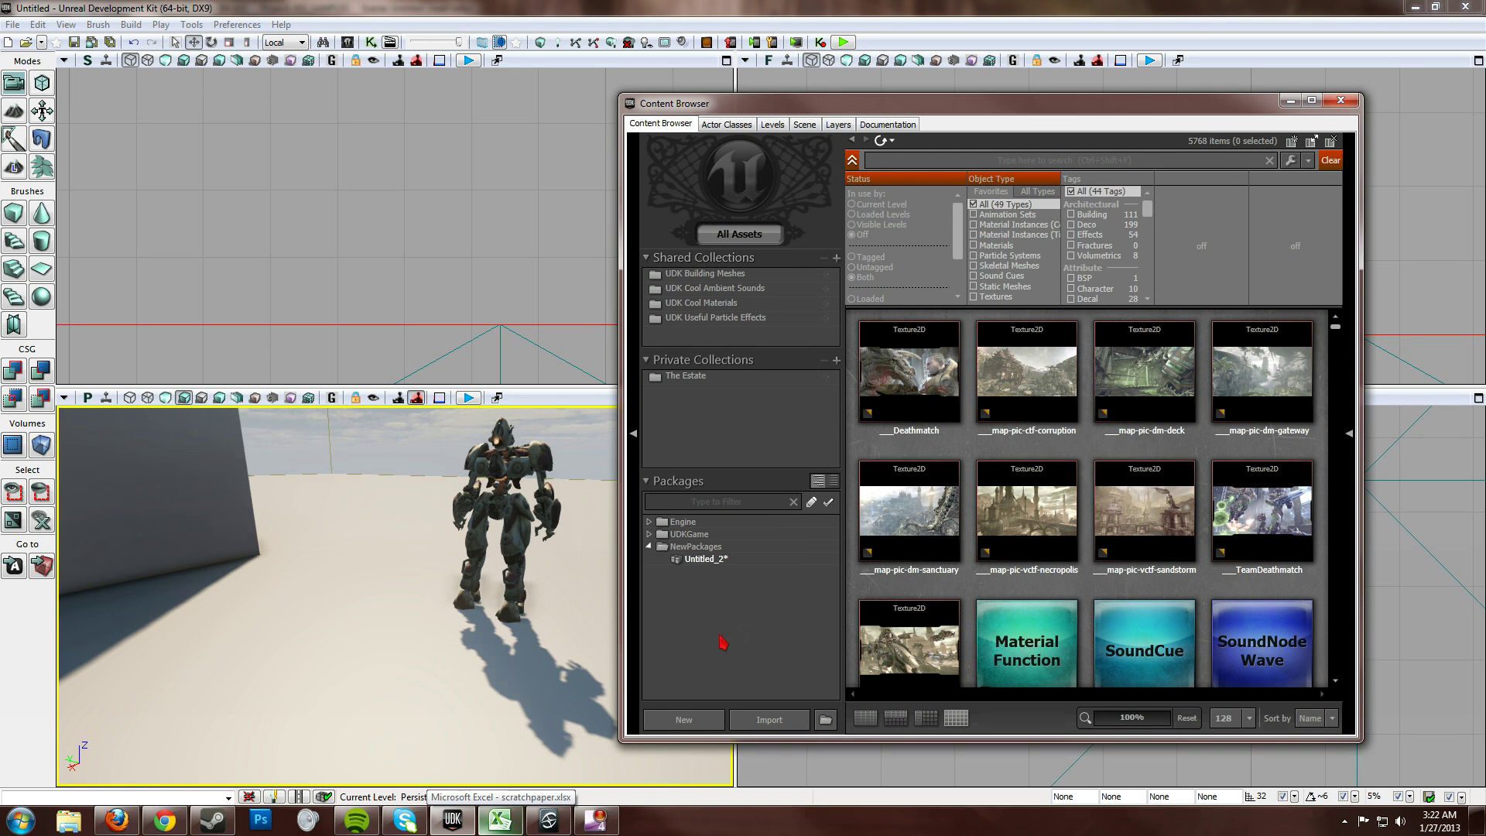
click(781, 726)
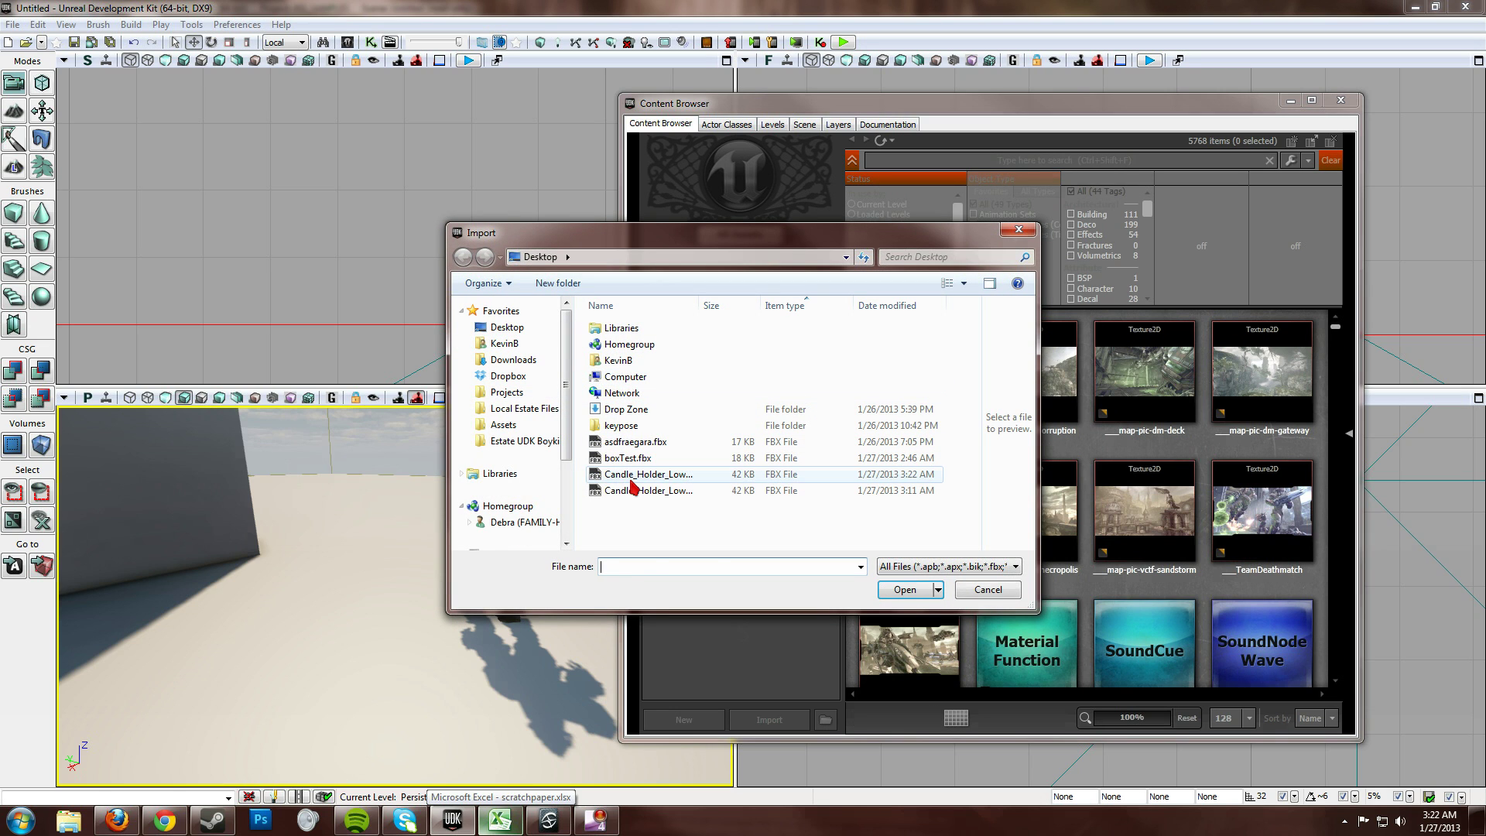
click(642, 474)
click(906, 590)
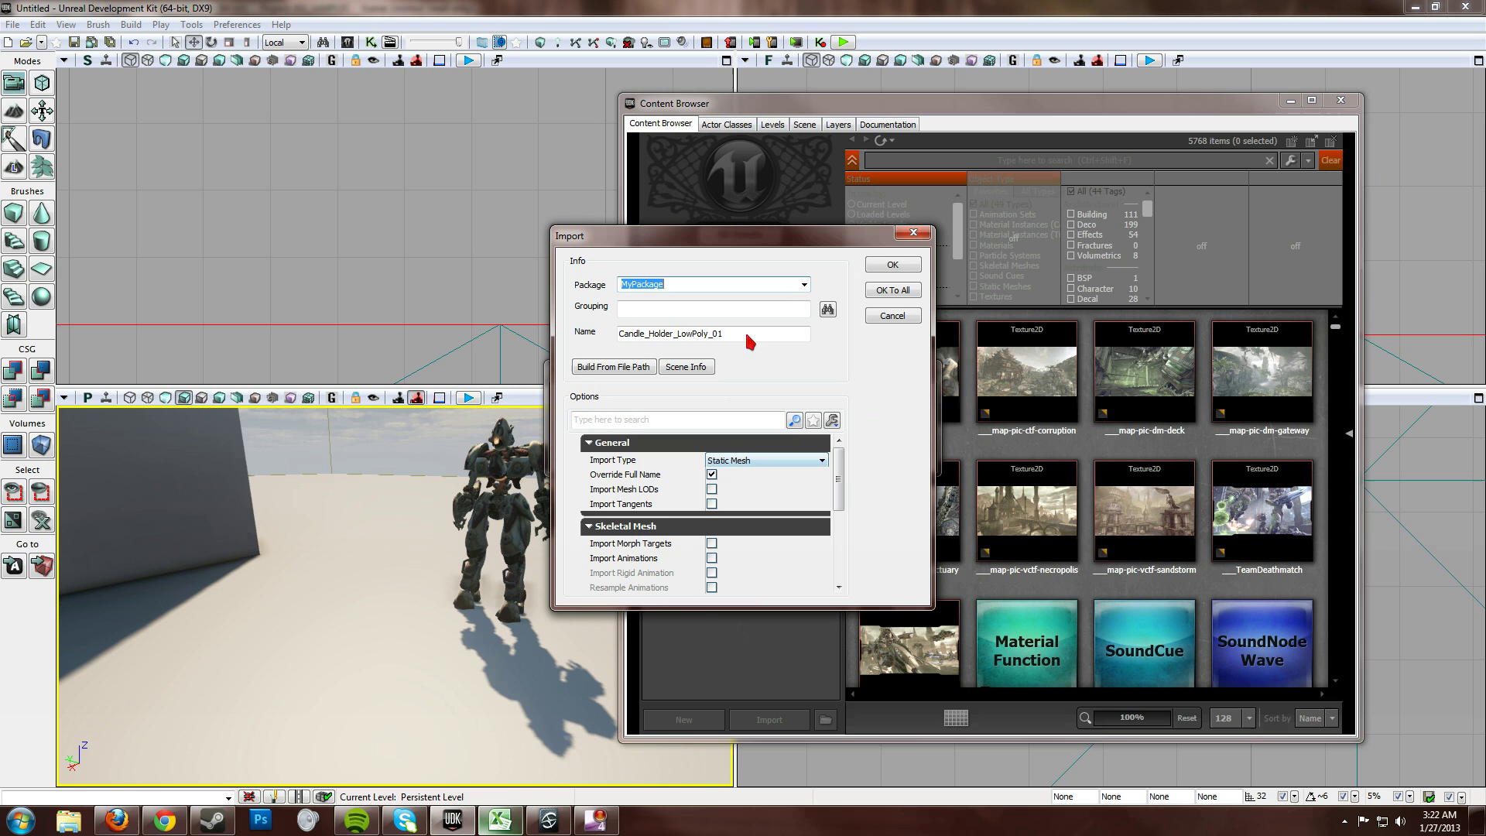
click(883, 265)
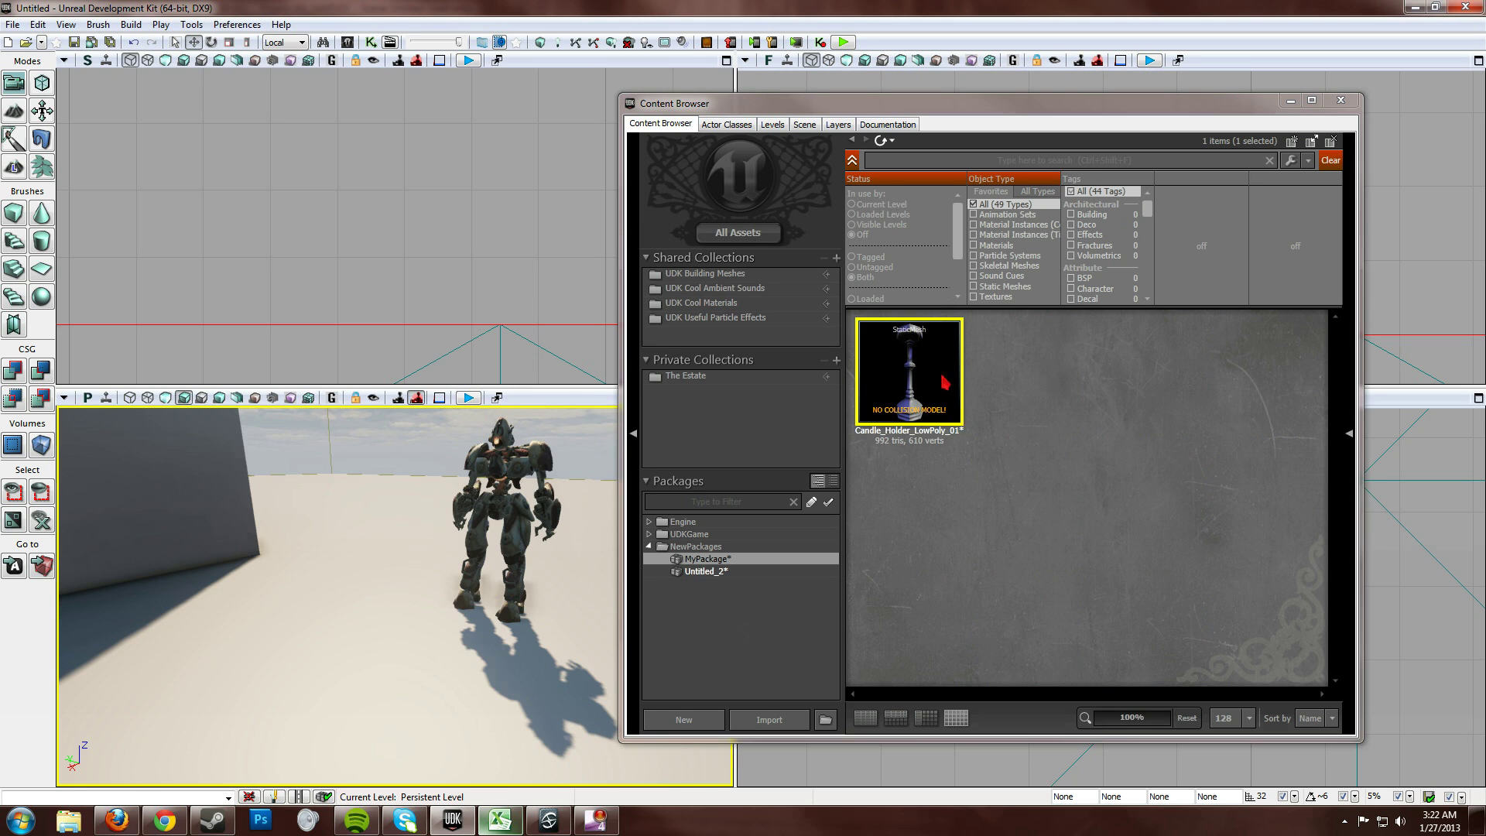
- Place the imported candle holder in the level beside the robot and compare their sizes in the front viewport
click(395, 608)
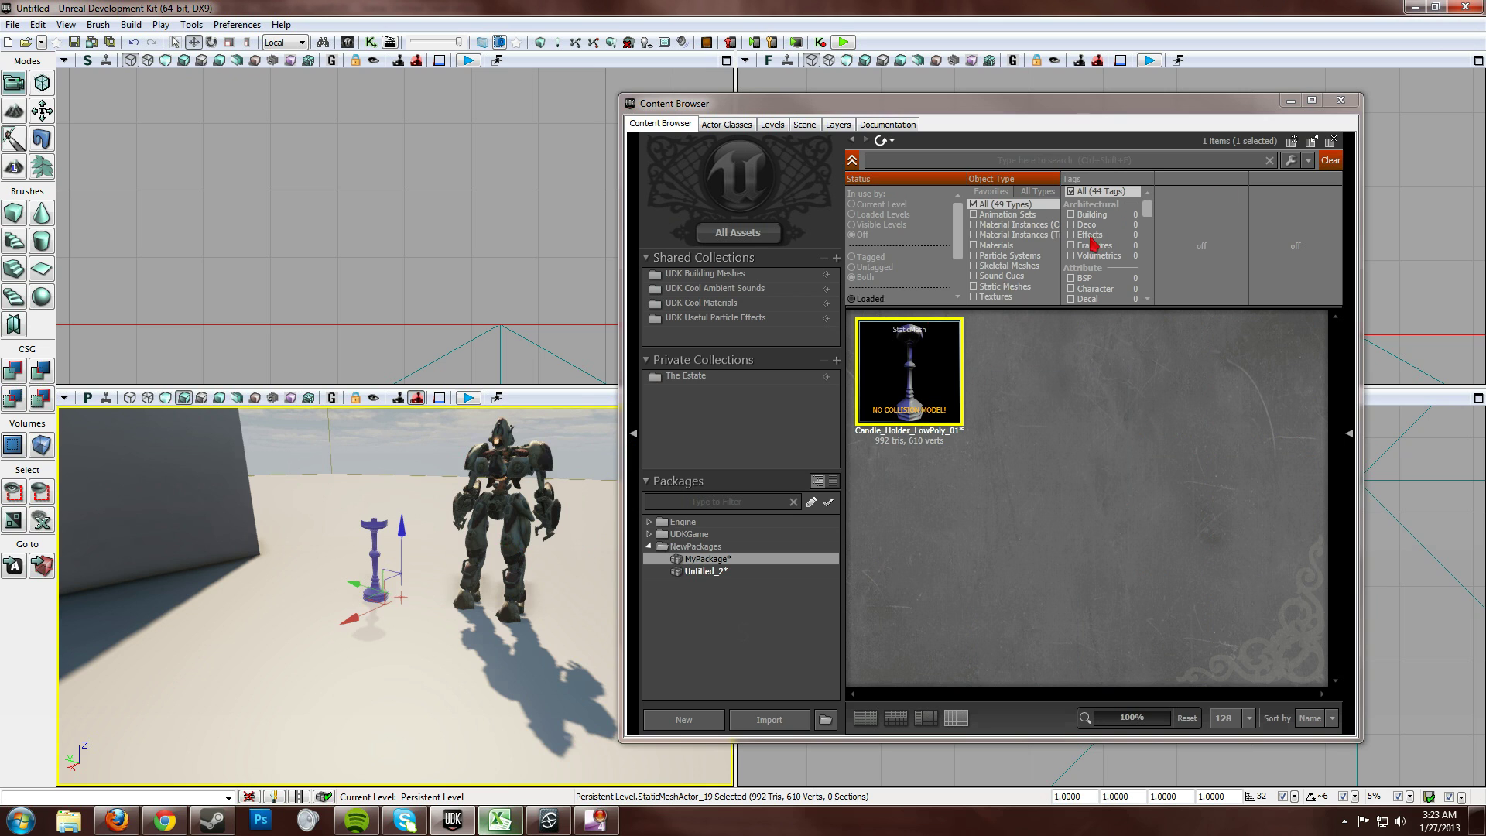
click(1340, 100)
drag(1237, 198, 1217, 176)
click(1221, 183)
scroll(1233, 176, up, 2)
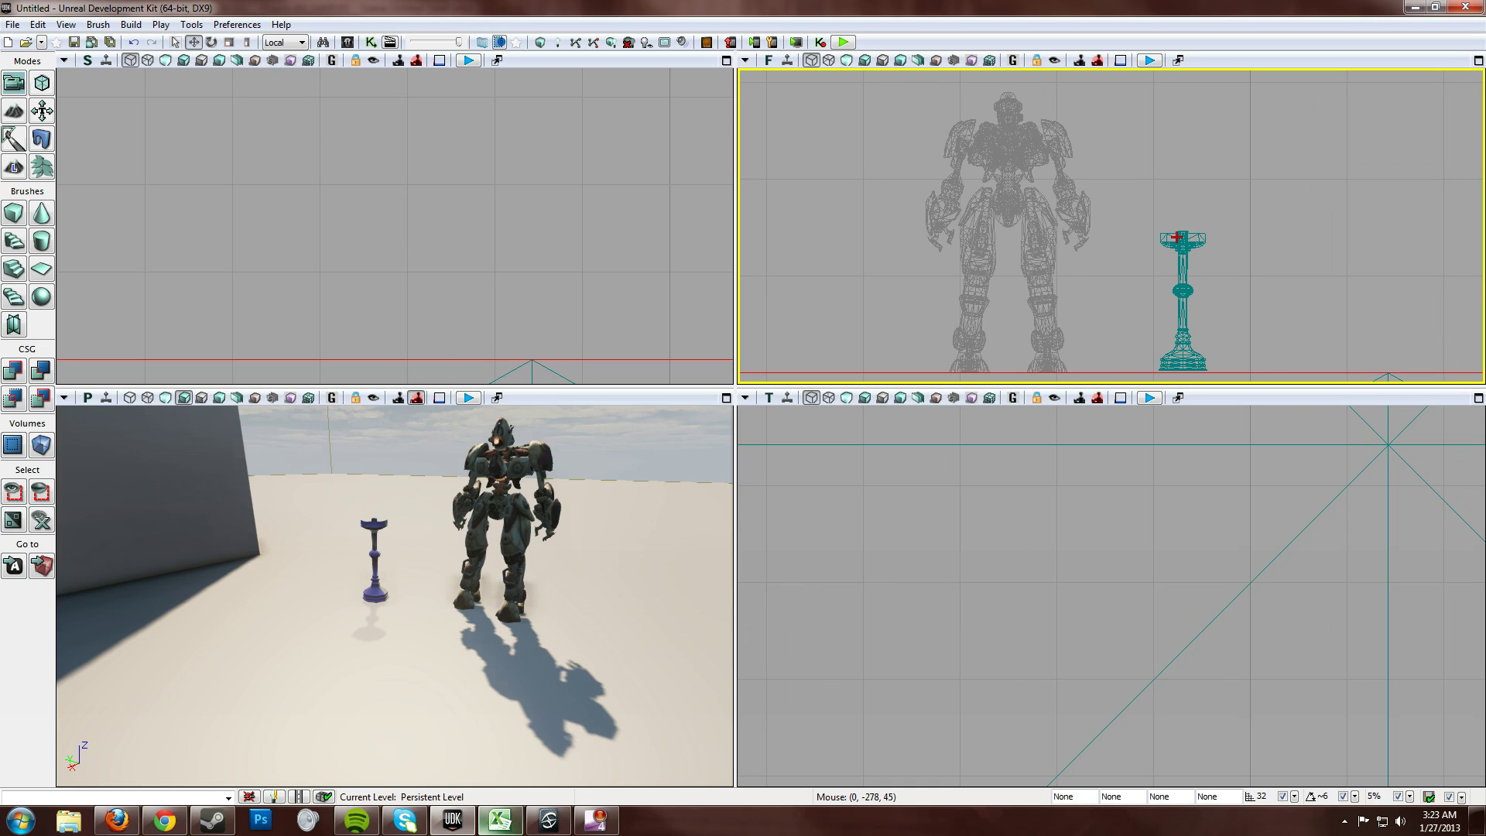
mouse_move(1177, 237)
mouse_down()
mouse_move(1188, 188)
mouse_move(1185, 216)
mouse_up()
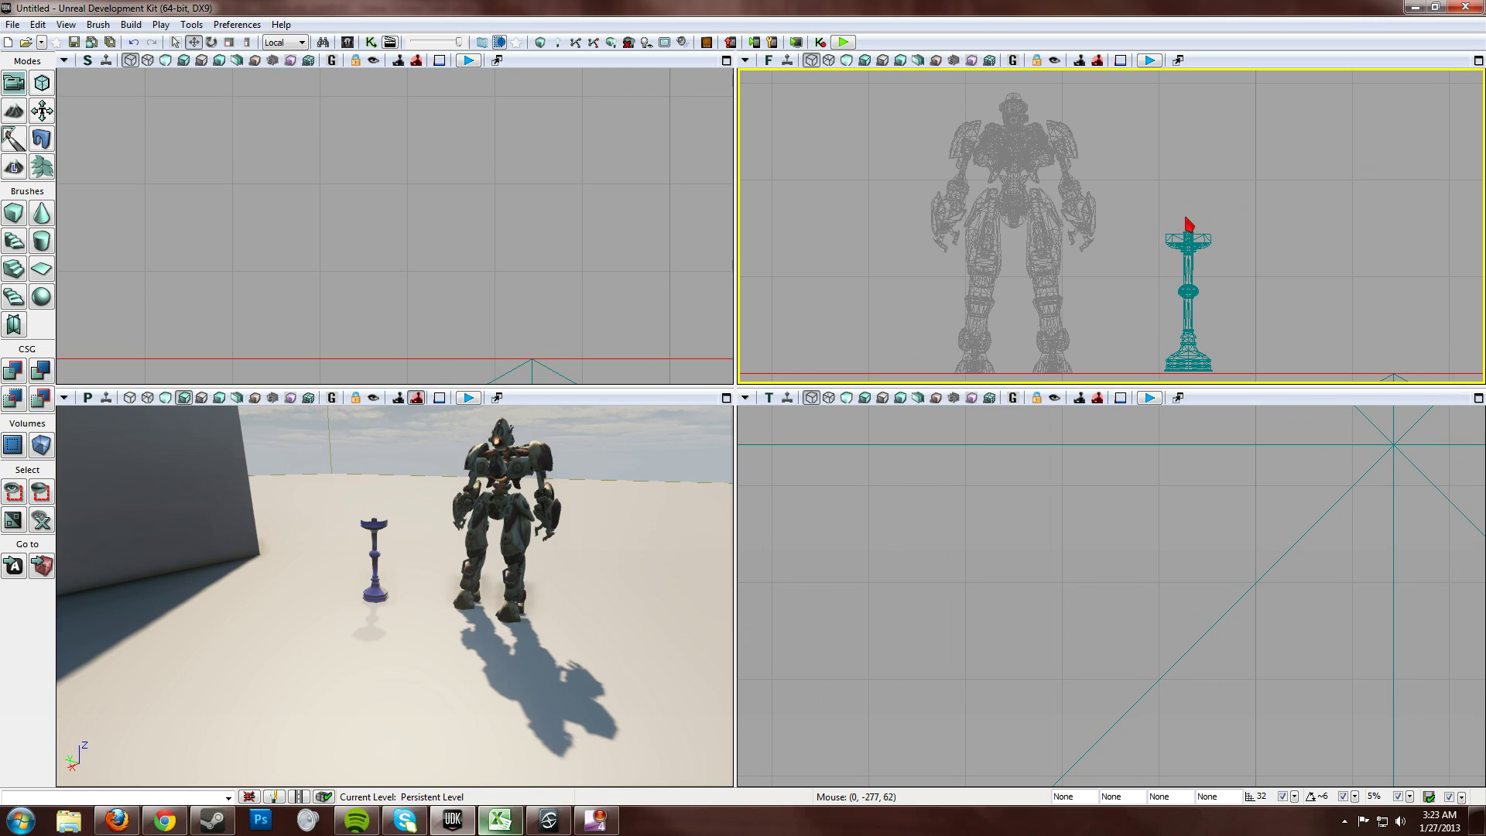
drag(1204, 156, 1204, 151)
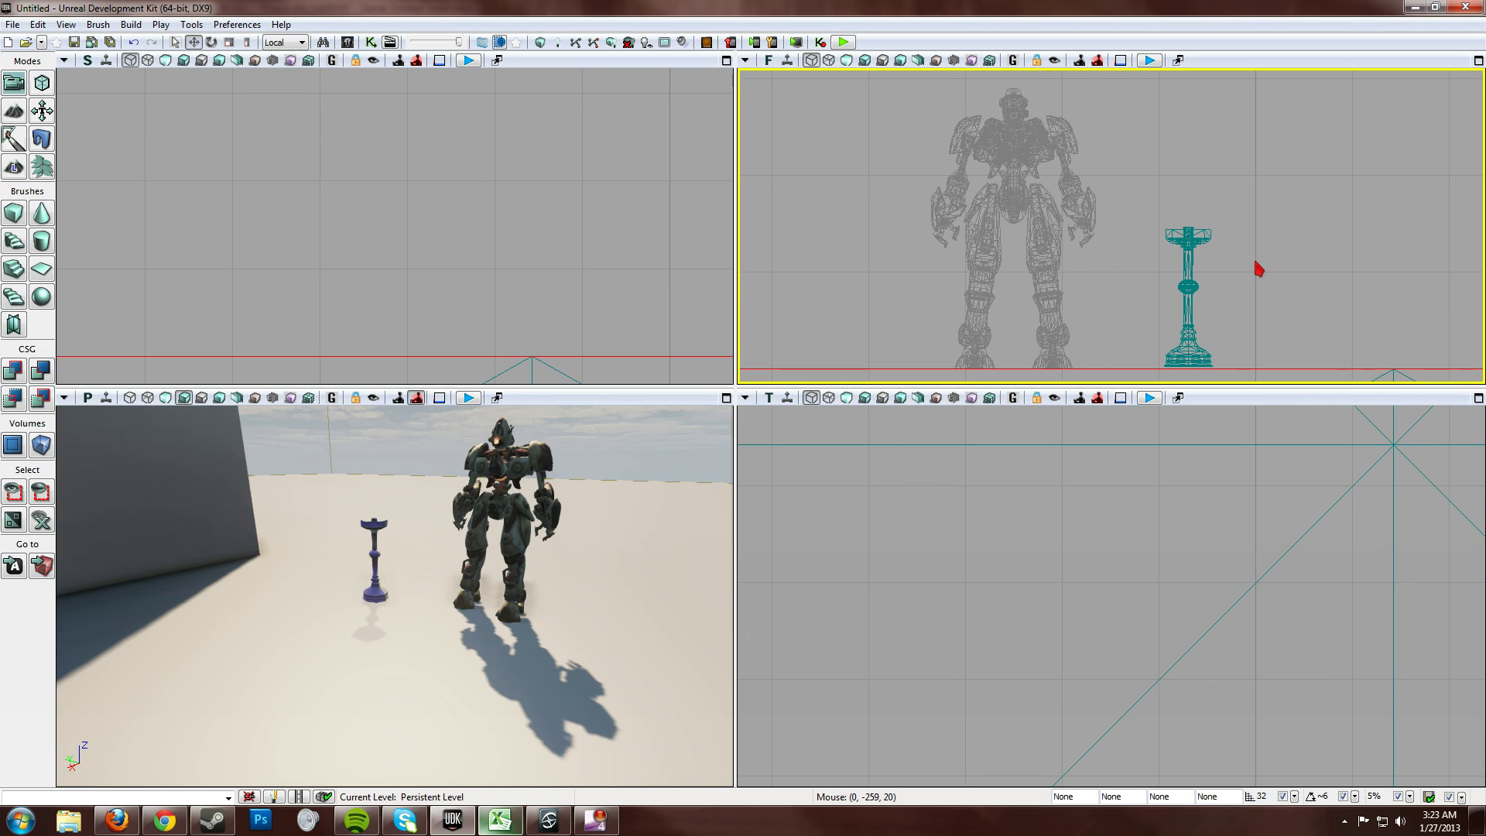
drag(1112, 231, 1148, 206)
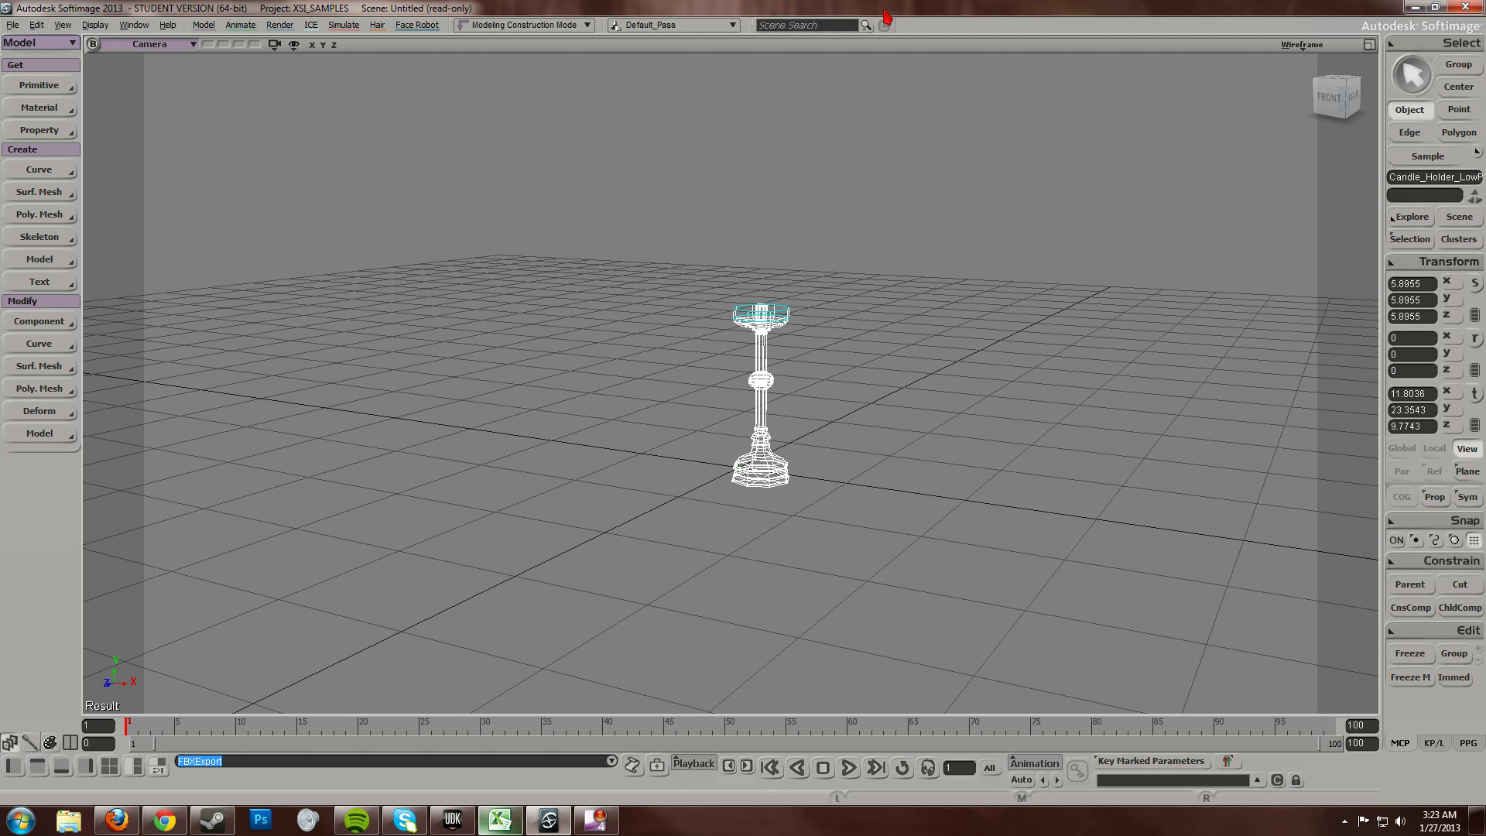
- Switch back to Softimage and examine the candle holder's size against the floor grid from several angles
scroll(880, 331, up, 2)
key(s)
drag(875, 307, 866, 271)
right_drag(866, 270, 869, 348)
drag(869, 348, 773, 477)
right_drag(773, 478, 833, 484)
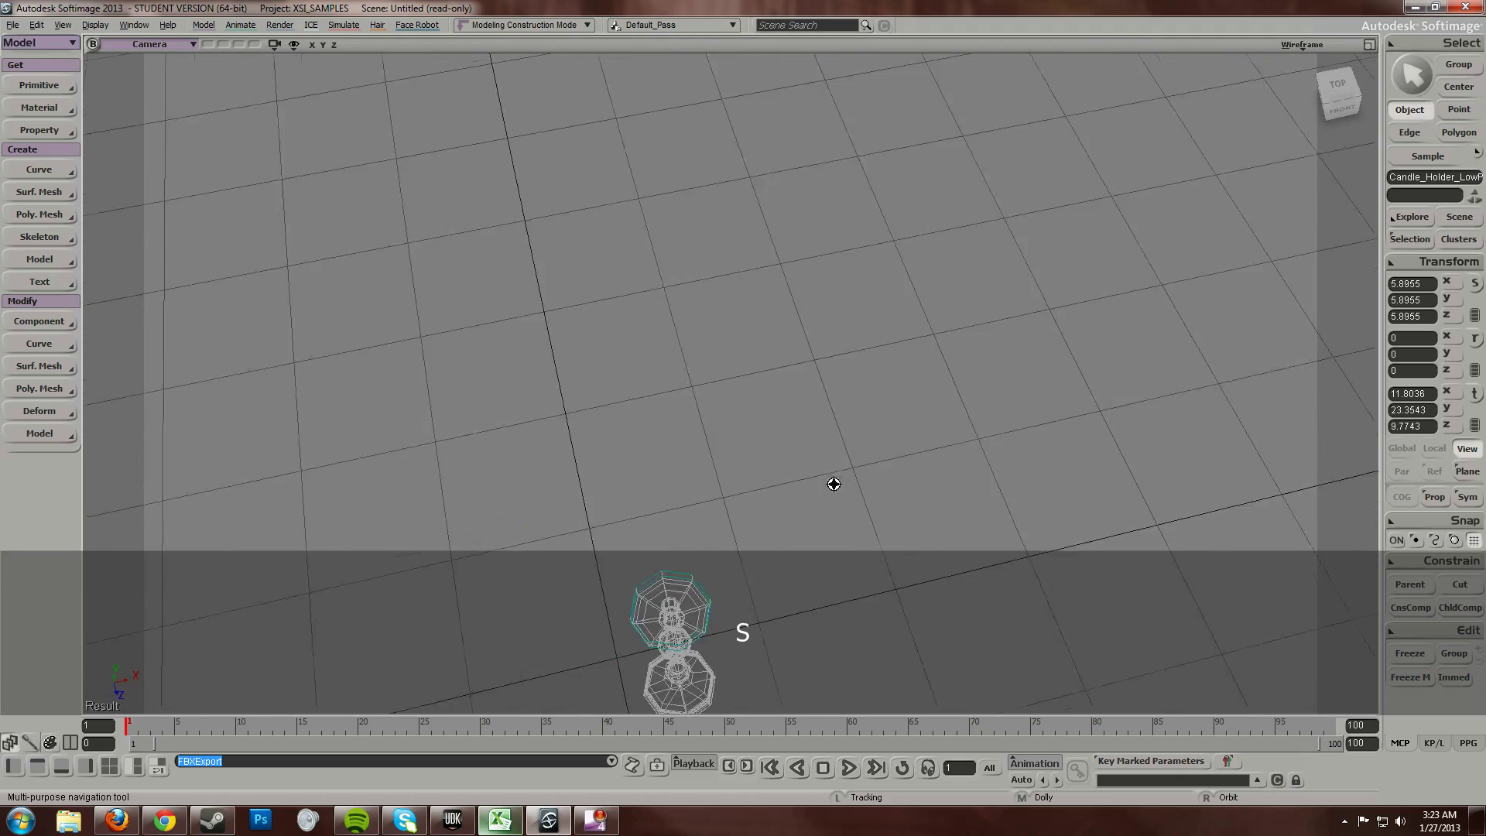
drag(833, 485, 812, 348)
right_drag(813, 348, 766, 357)
drag(766, 357, 769, 382)
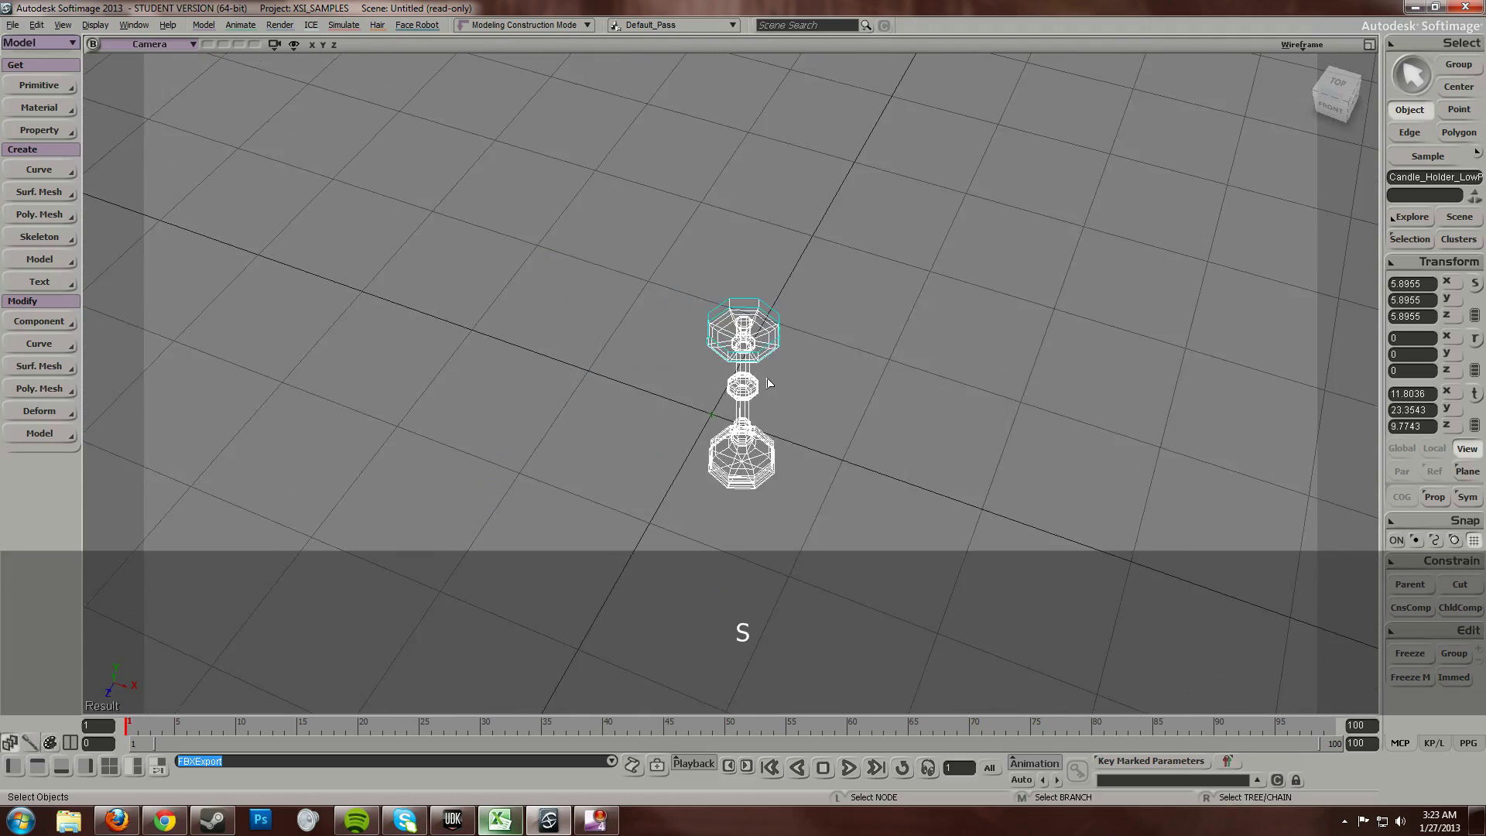
scroll(755, 383, down, 4)
scroll(763, 382, down, 6)
key(s)
mouse_move(767, 393)
right_down()
mouse_move(734, 335)
mouse_move(742, 310)
mouse_move(743, 376)
right_up()
scroll(745, 376, up, 9)
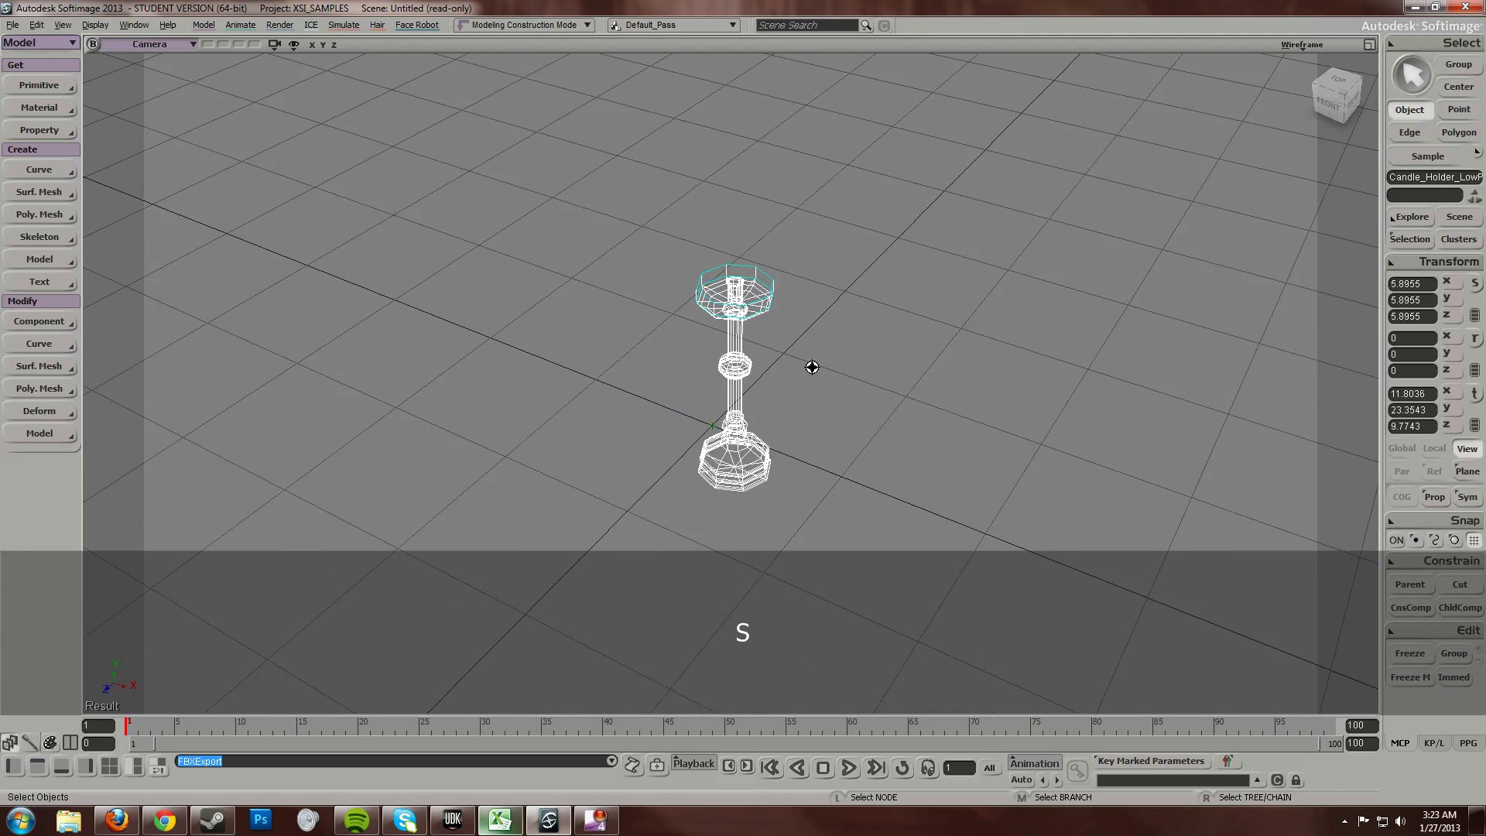
key(s)
drag(836, 352, 813, 412)
mouse_move(813, 412)
right_down()
mouse_move(833, 382)
mouse_move(814, 410)
right_up()
drag(814, 411, 811, 376)
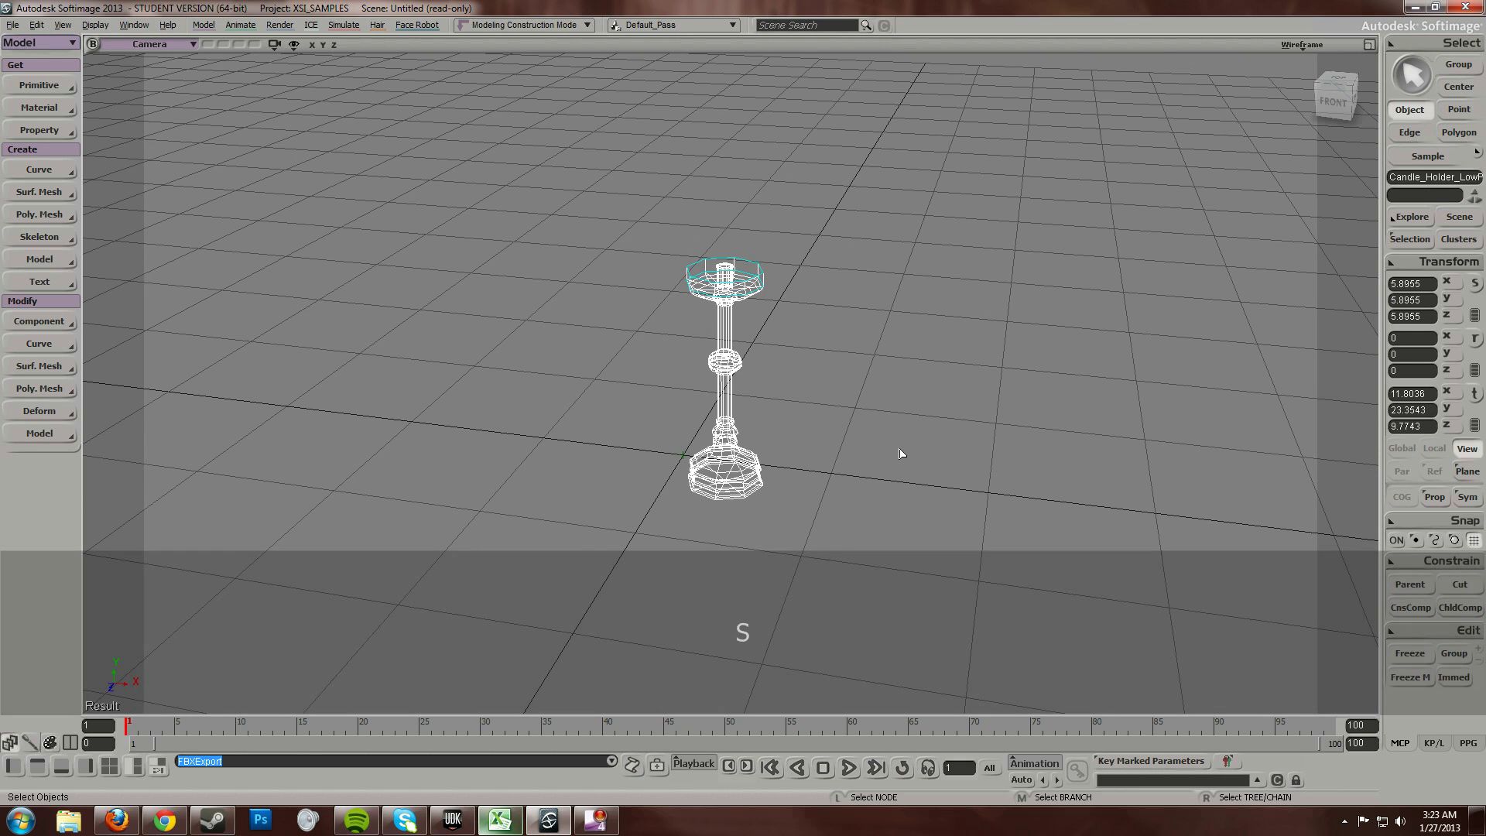
- Return to the four-view layout, keep the ruler enabled for all cameras, and check the candle holder's height against the Front view ruler
key(F12)
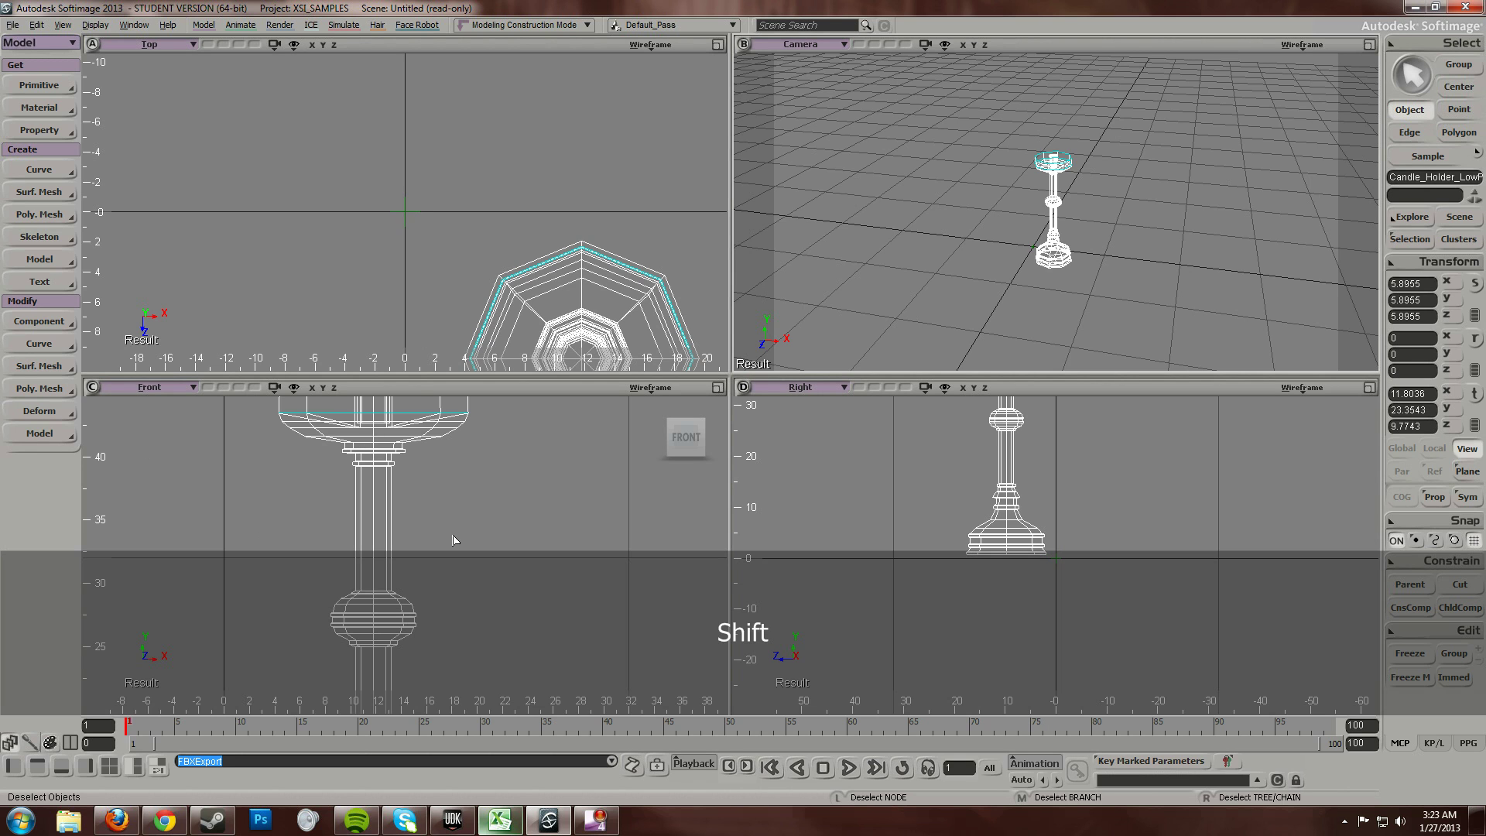
key(ctrl+shift+s)
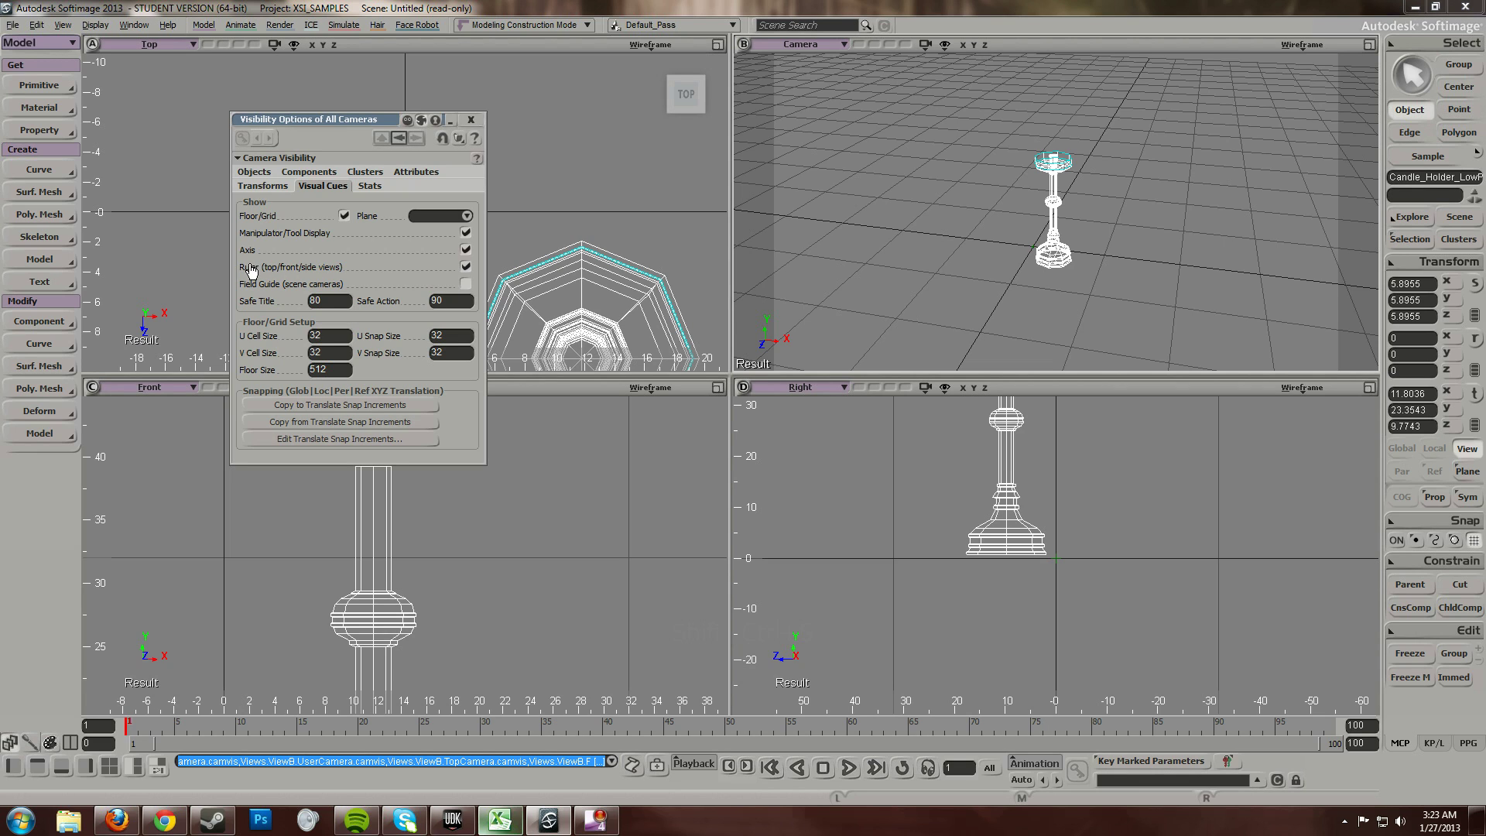
click(465, 267)
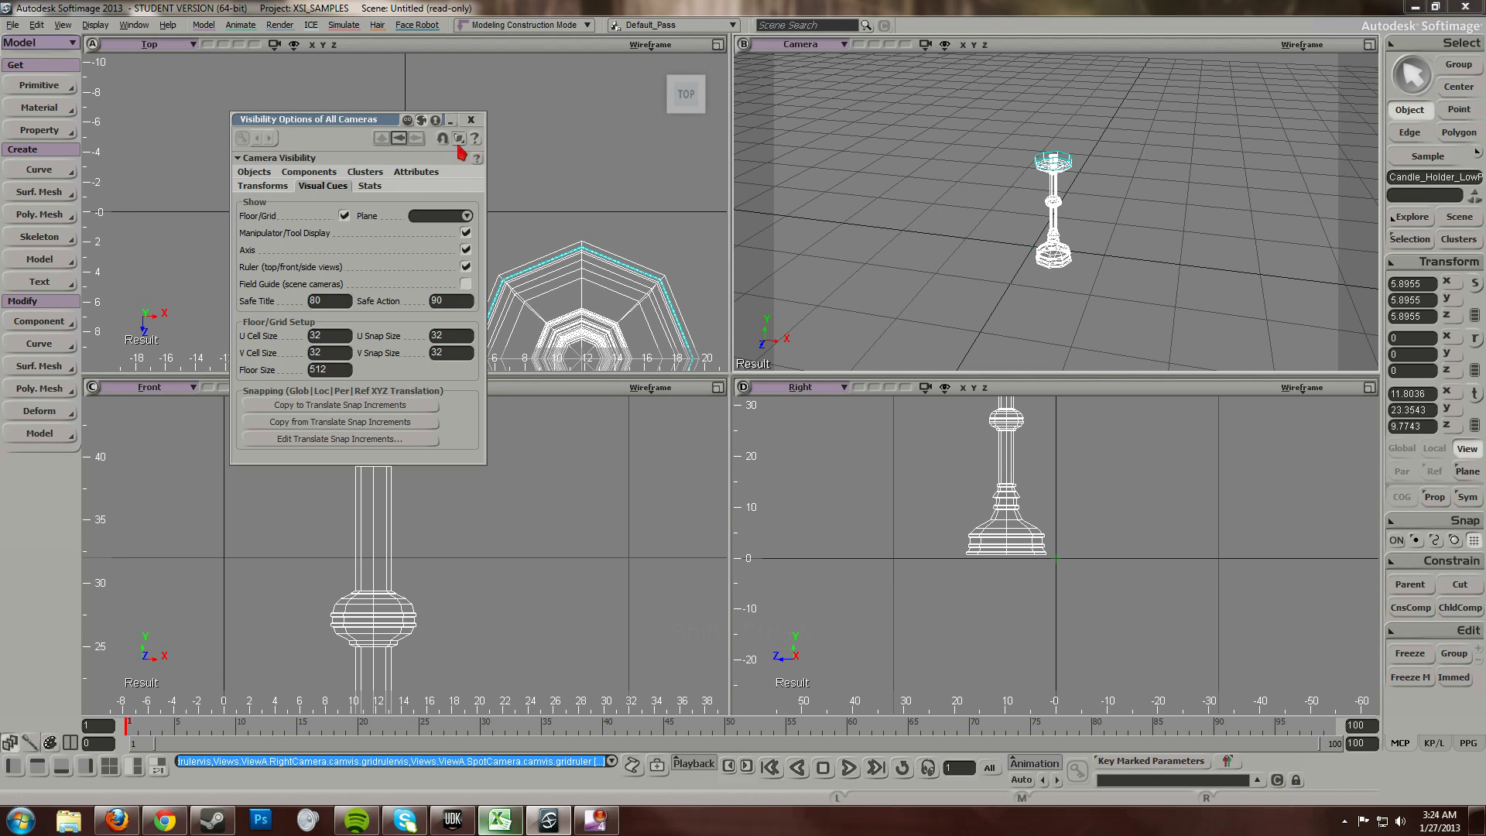
click(471, 120)
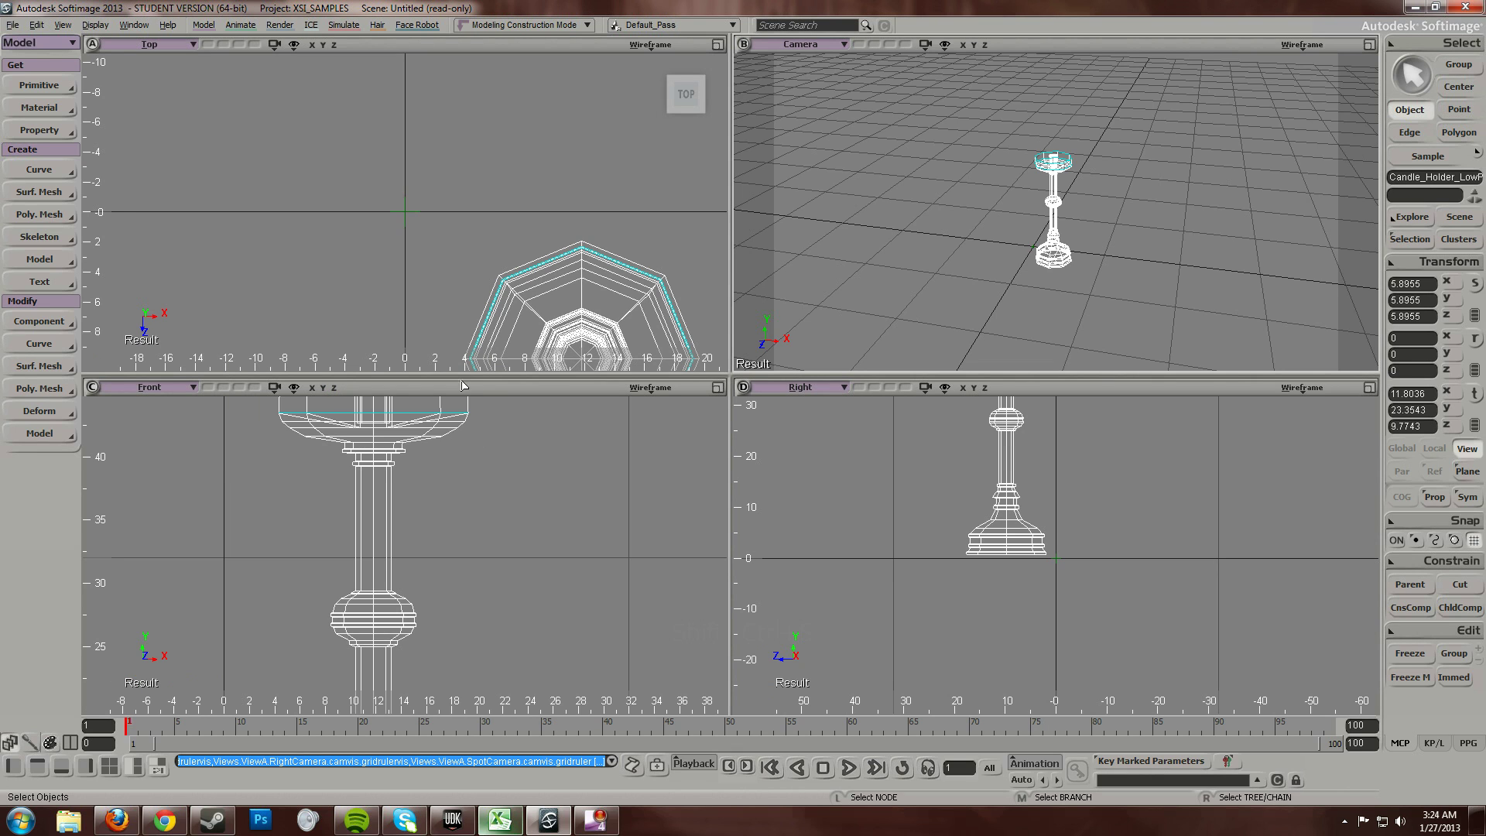
scroll(452, 495, down, 3)
key(s)
drag(467, 485, 477, 448)
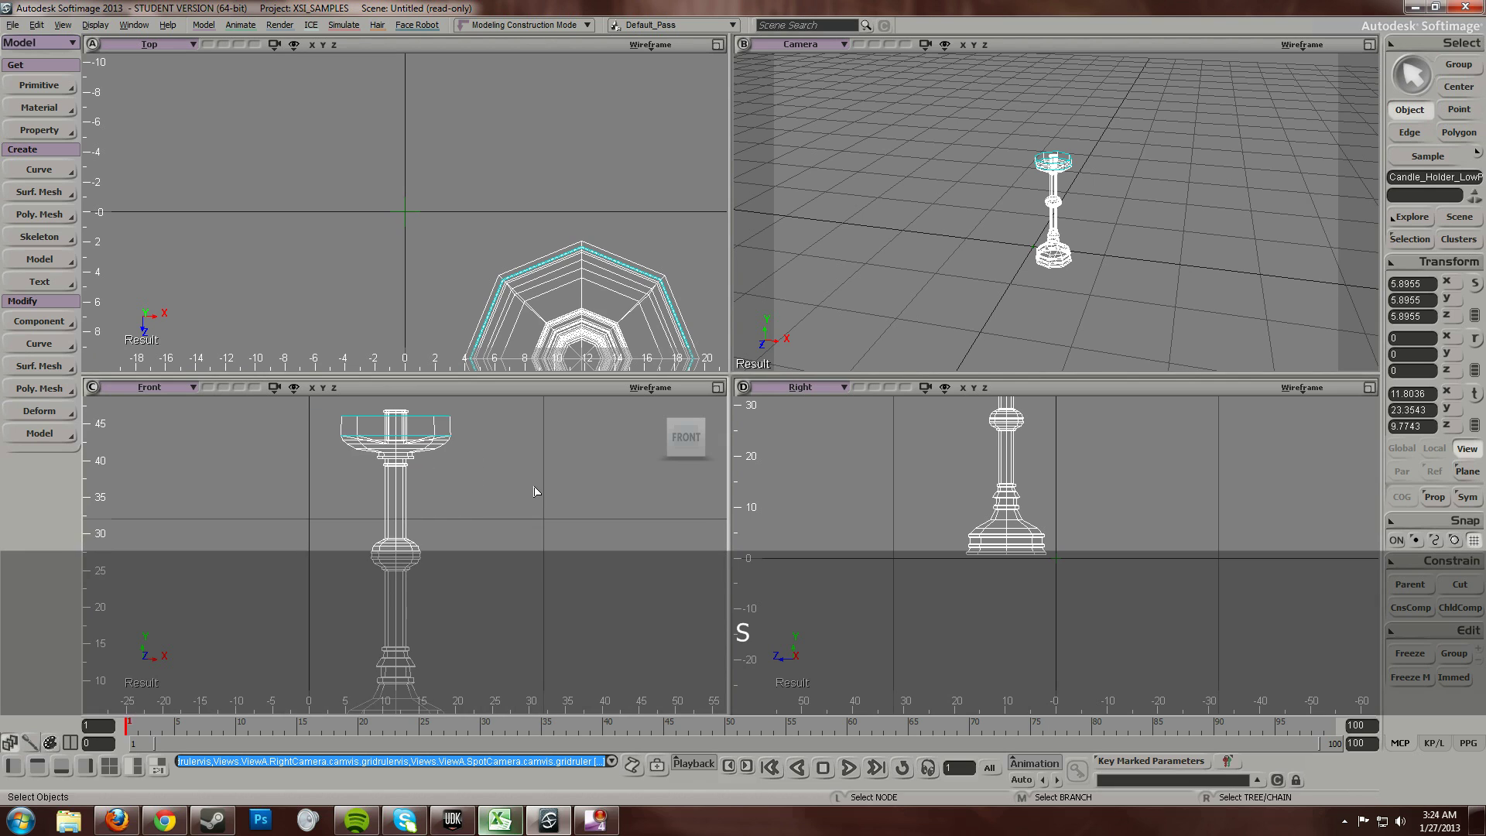
scroll(541, 491, down, 2)
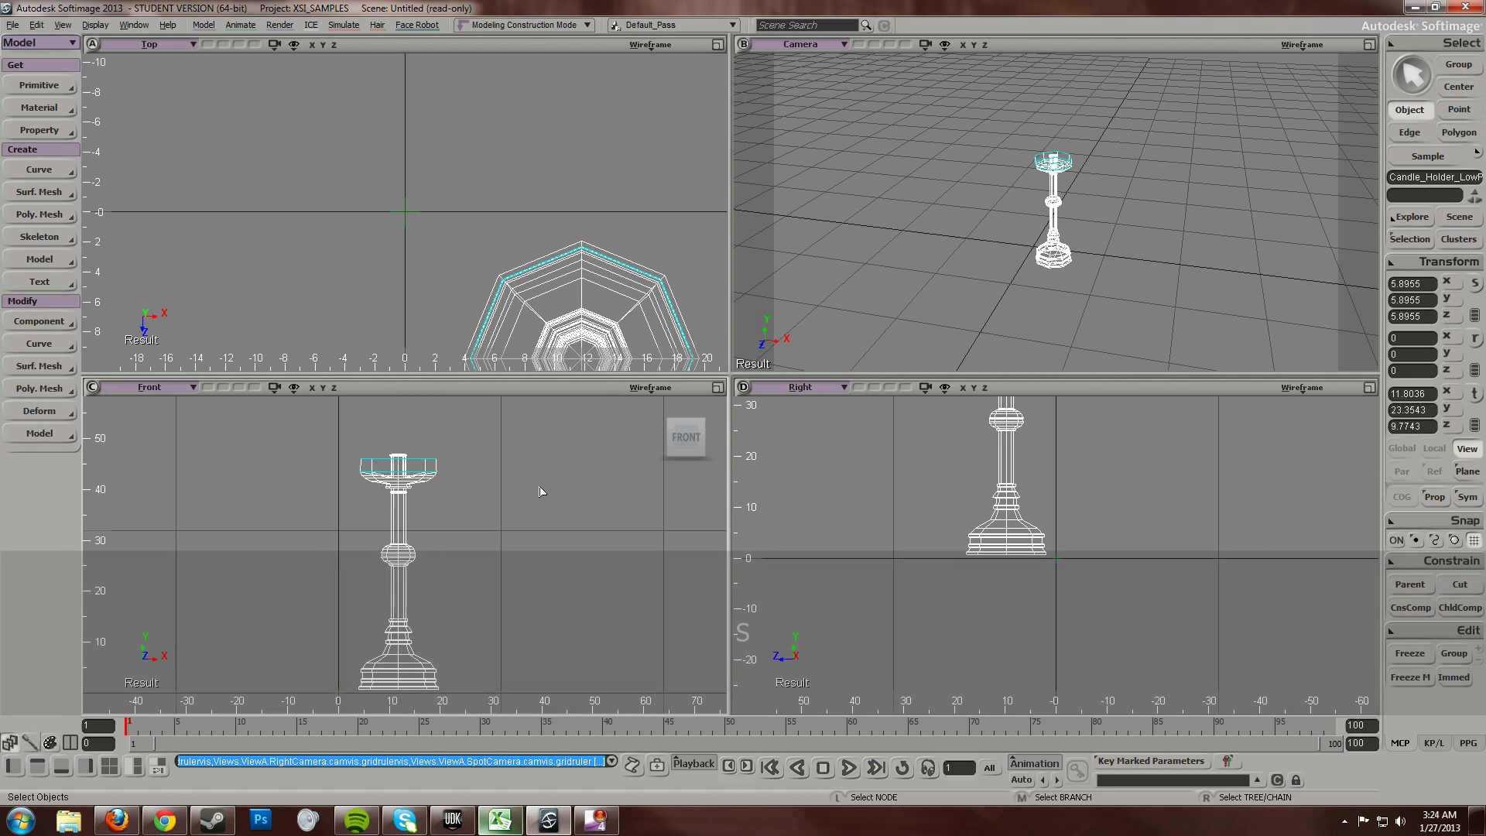
drag(591, 491, 547, 511)
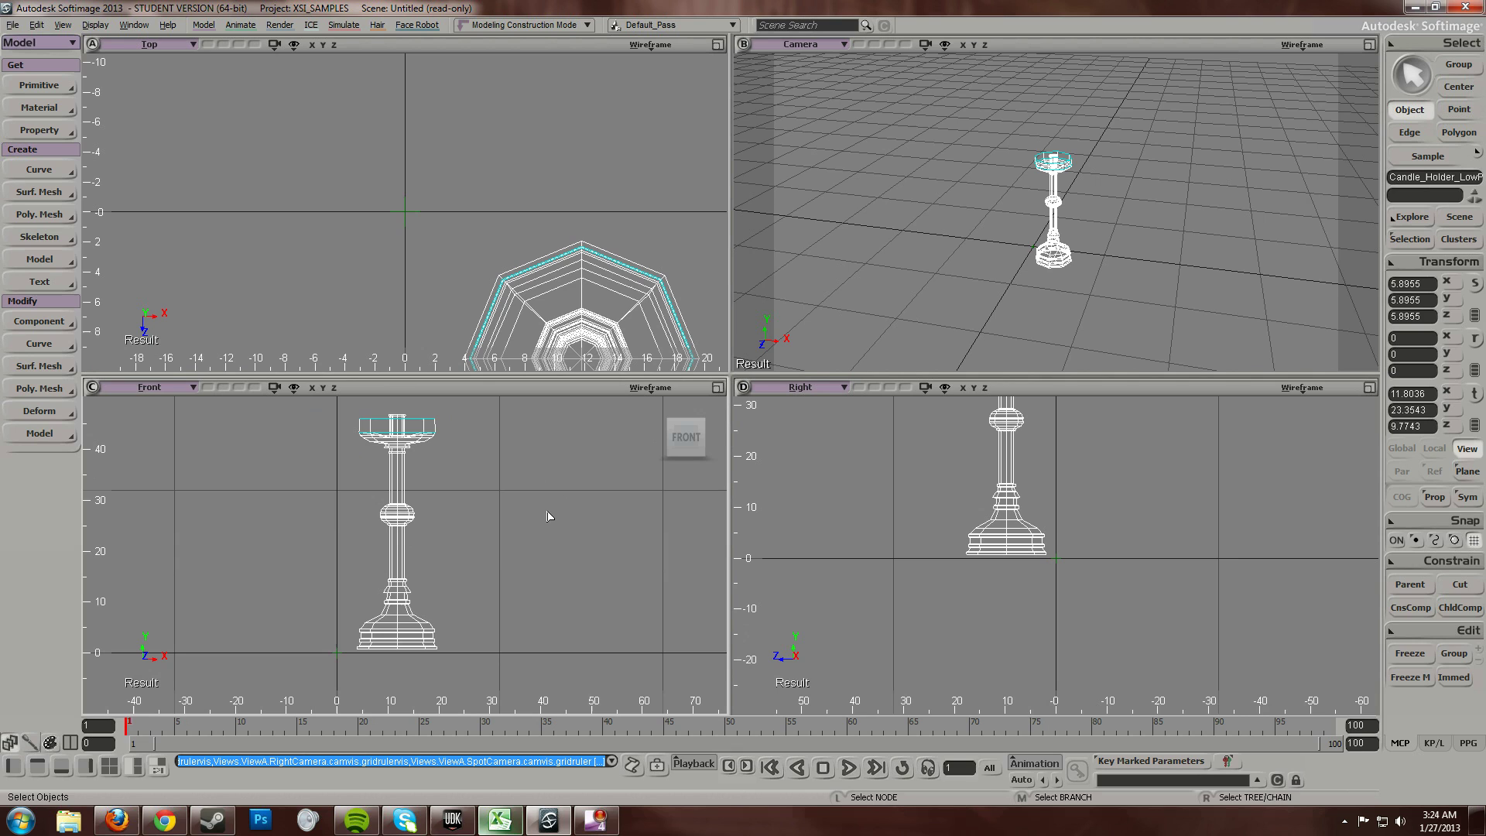
- Move the candle holder in the Front view to about X -9.07 and Y 7.95, across the grid's origin lines
drag(402, 485, 419, 459)
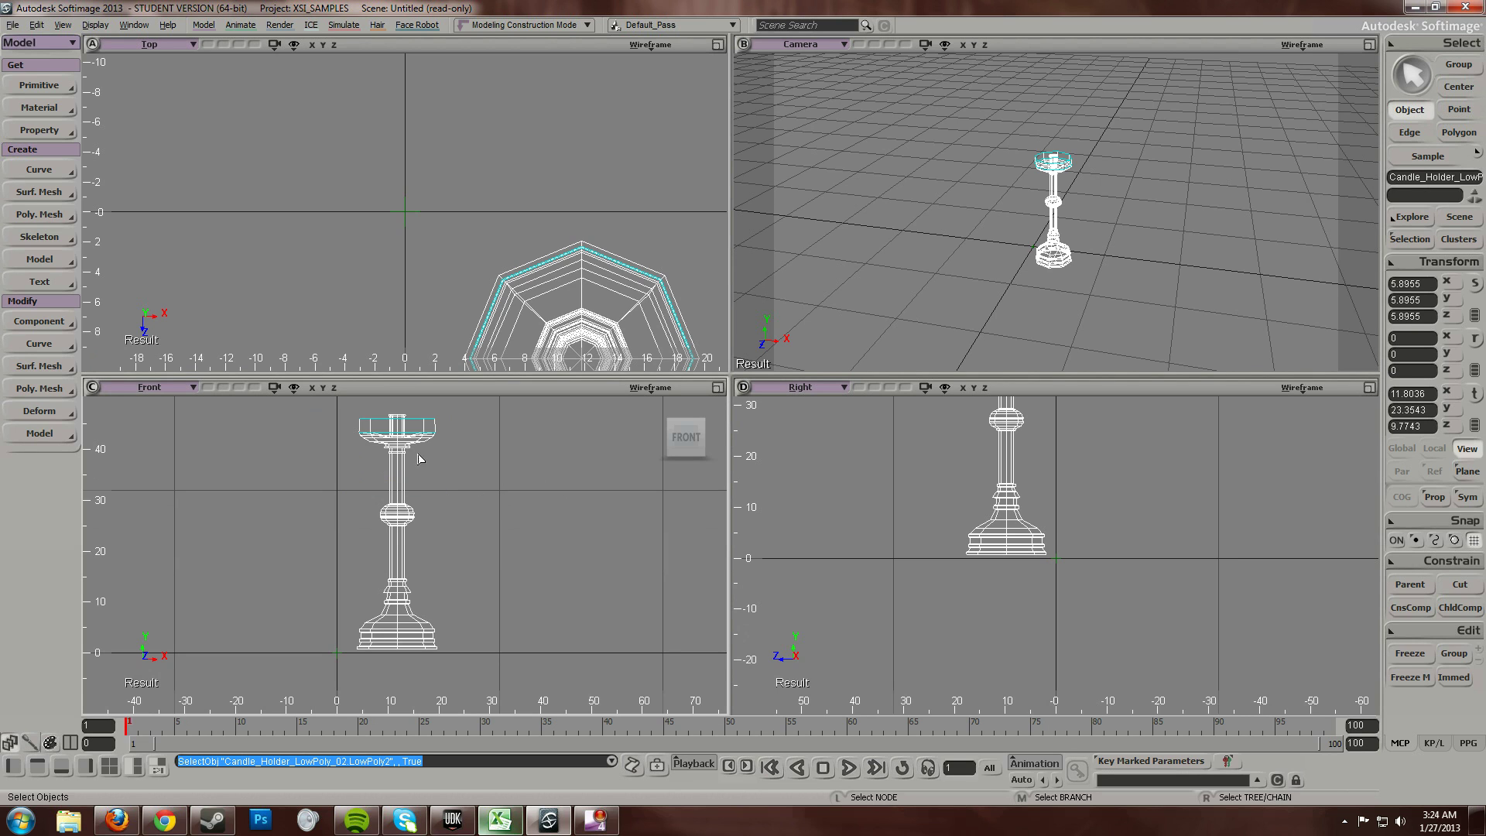
key(space)
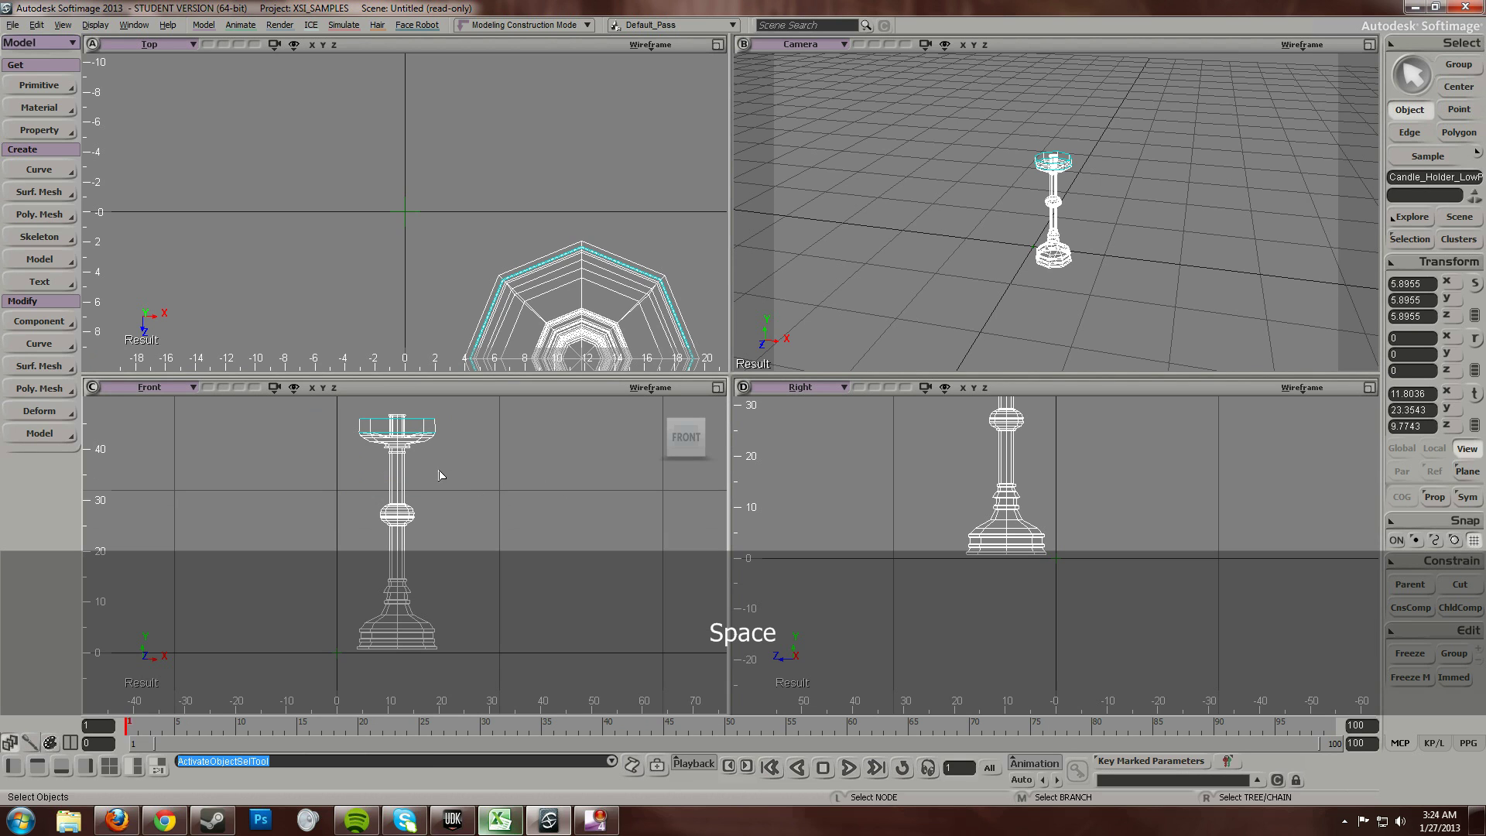
click(438, 473)
click(397, 455)
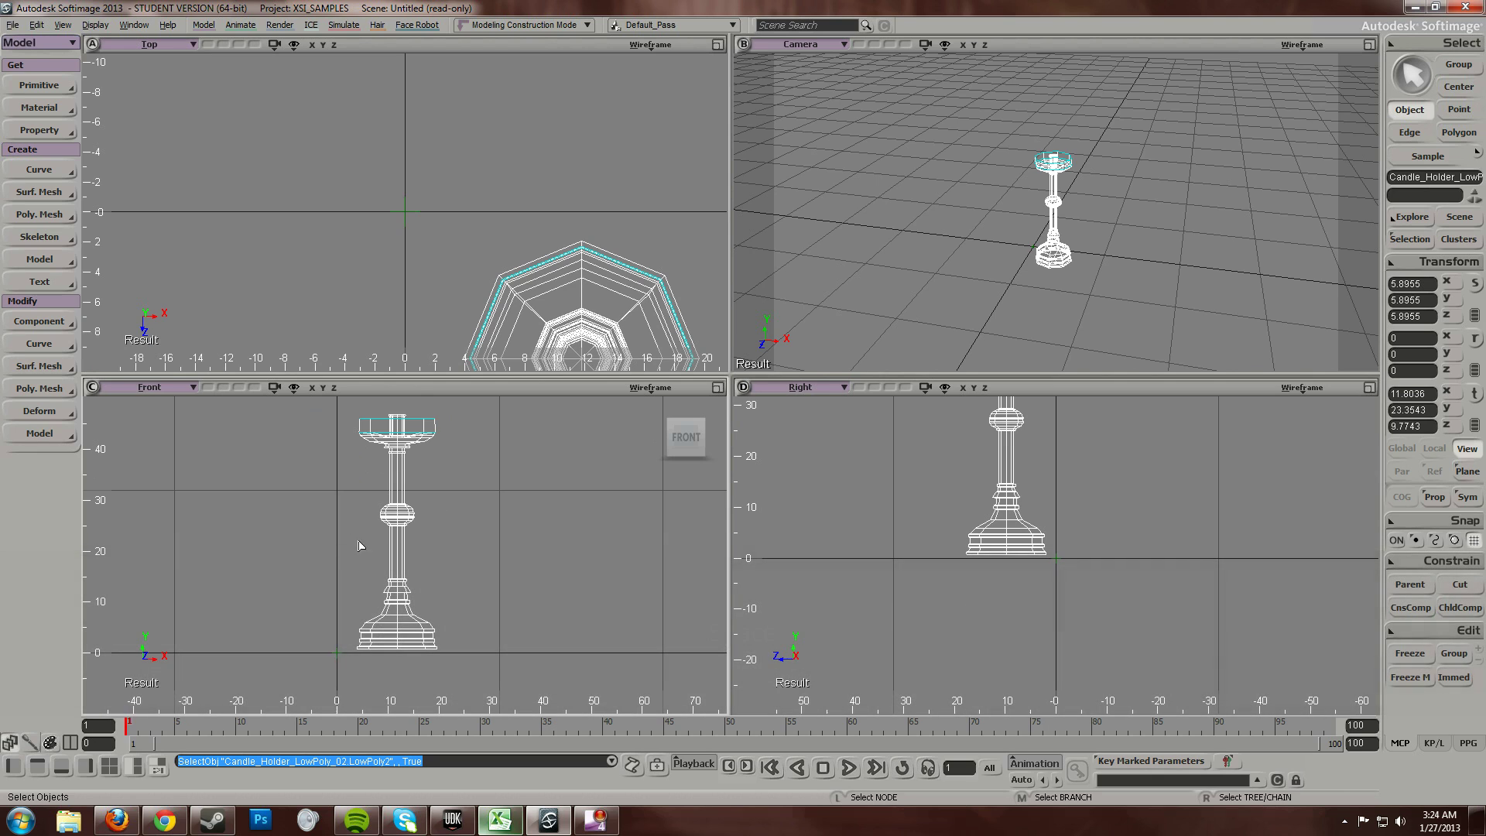
drag(305, 626, 353, 680)
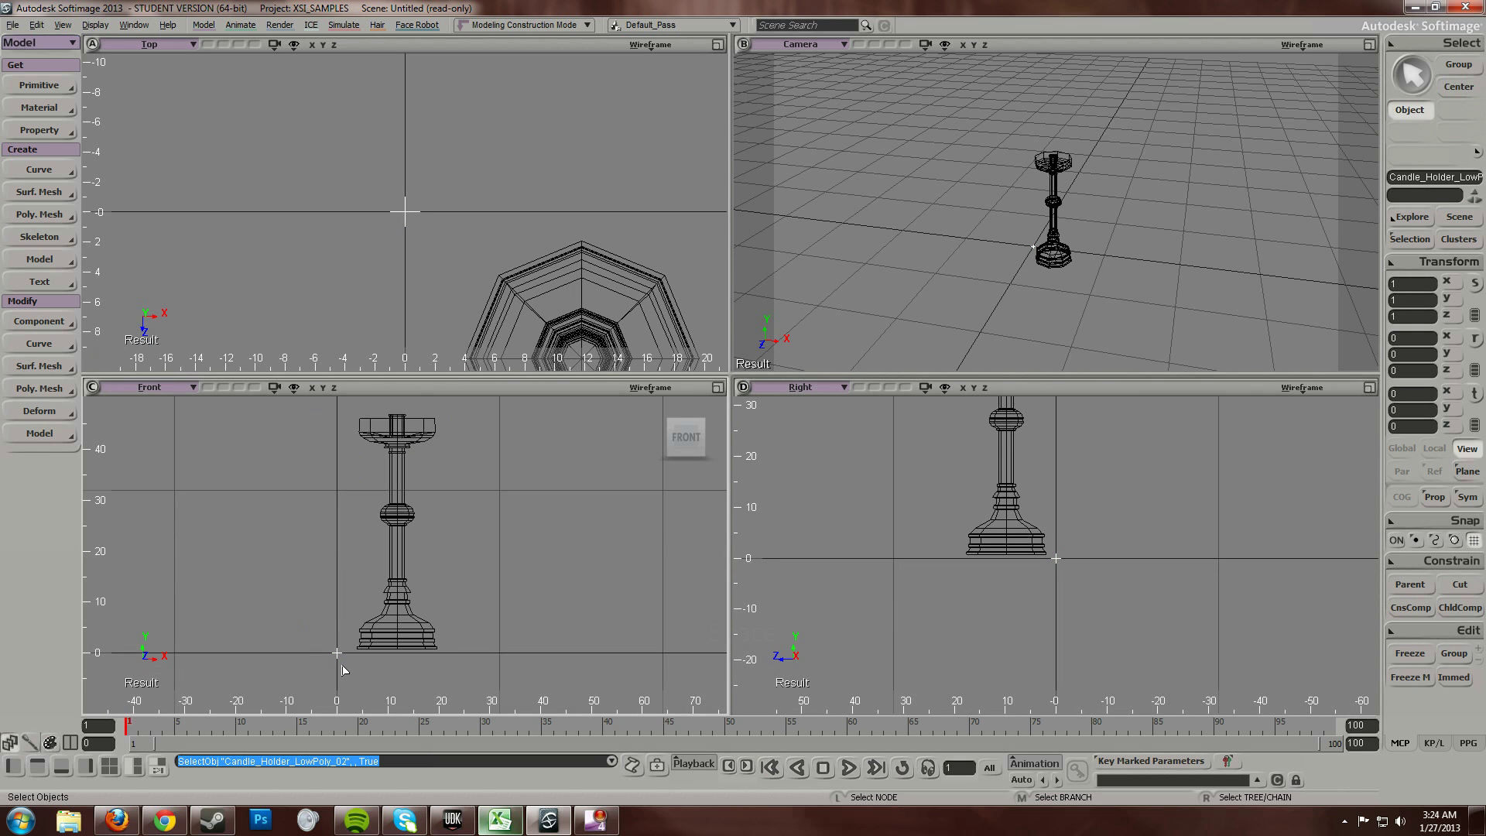
drag(335, 501, 292, 614)
key(v)
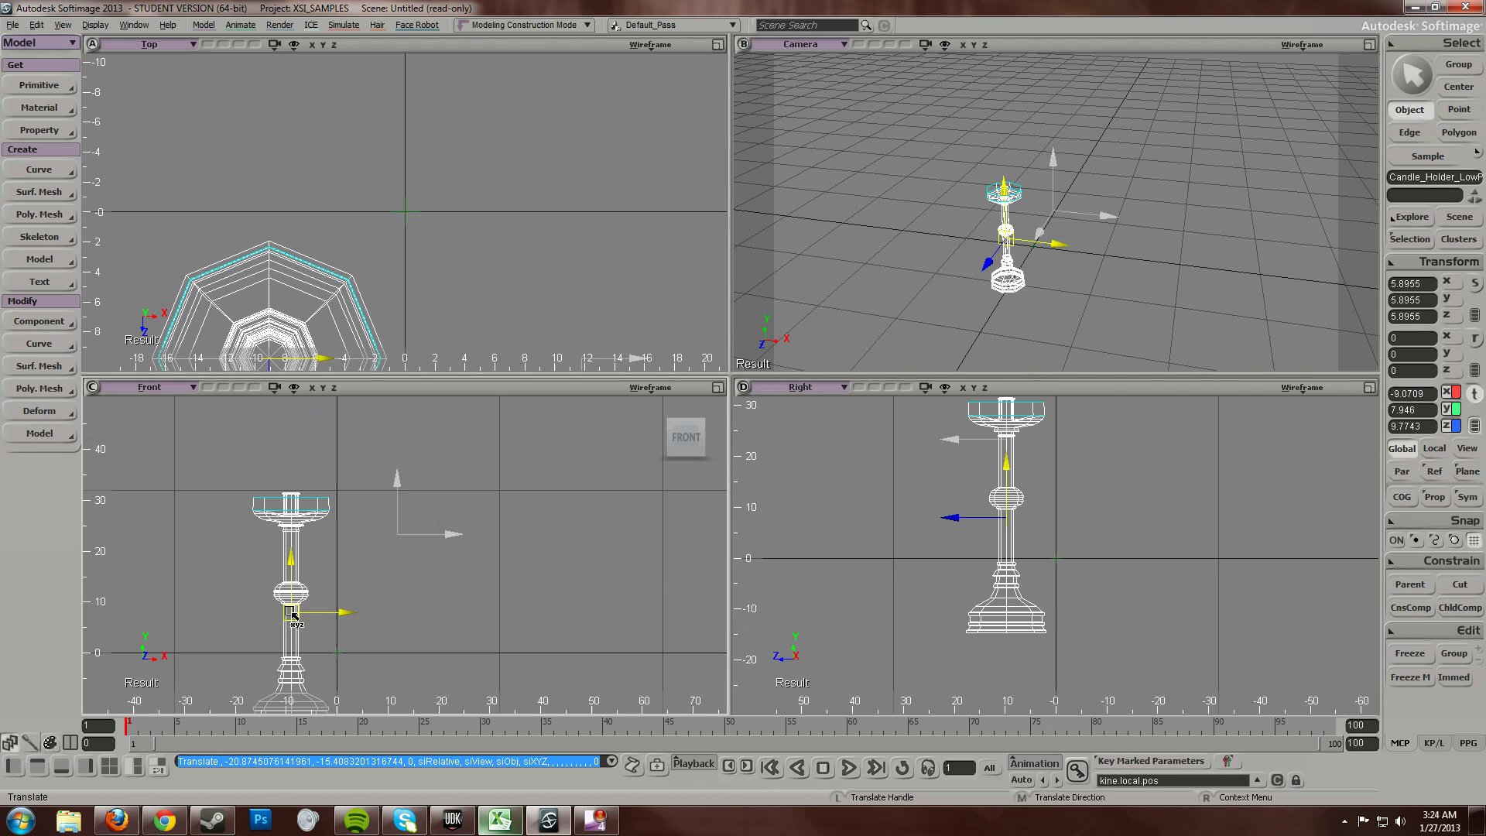
key(s)
drag(391, 568, 481, 524)
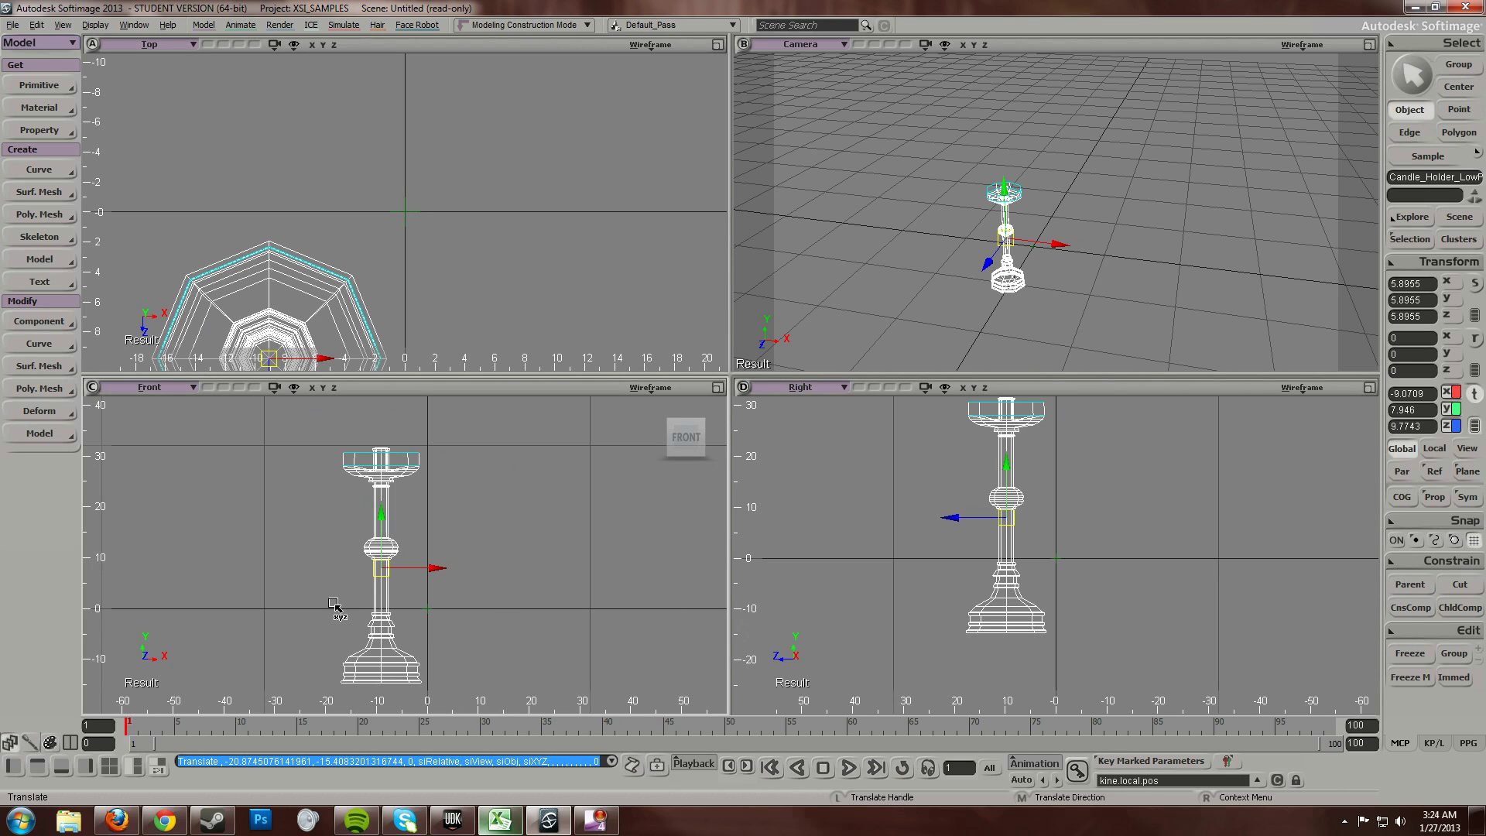
- Maximize the Camera view and set its display mode to Shaded
scroll(1010, 303, up, 4)
key(s)
drag(1026, 295, 1076, 275)
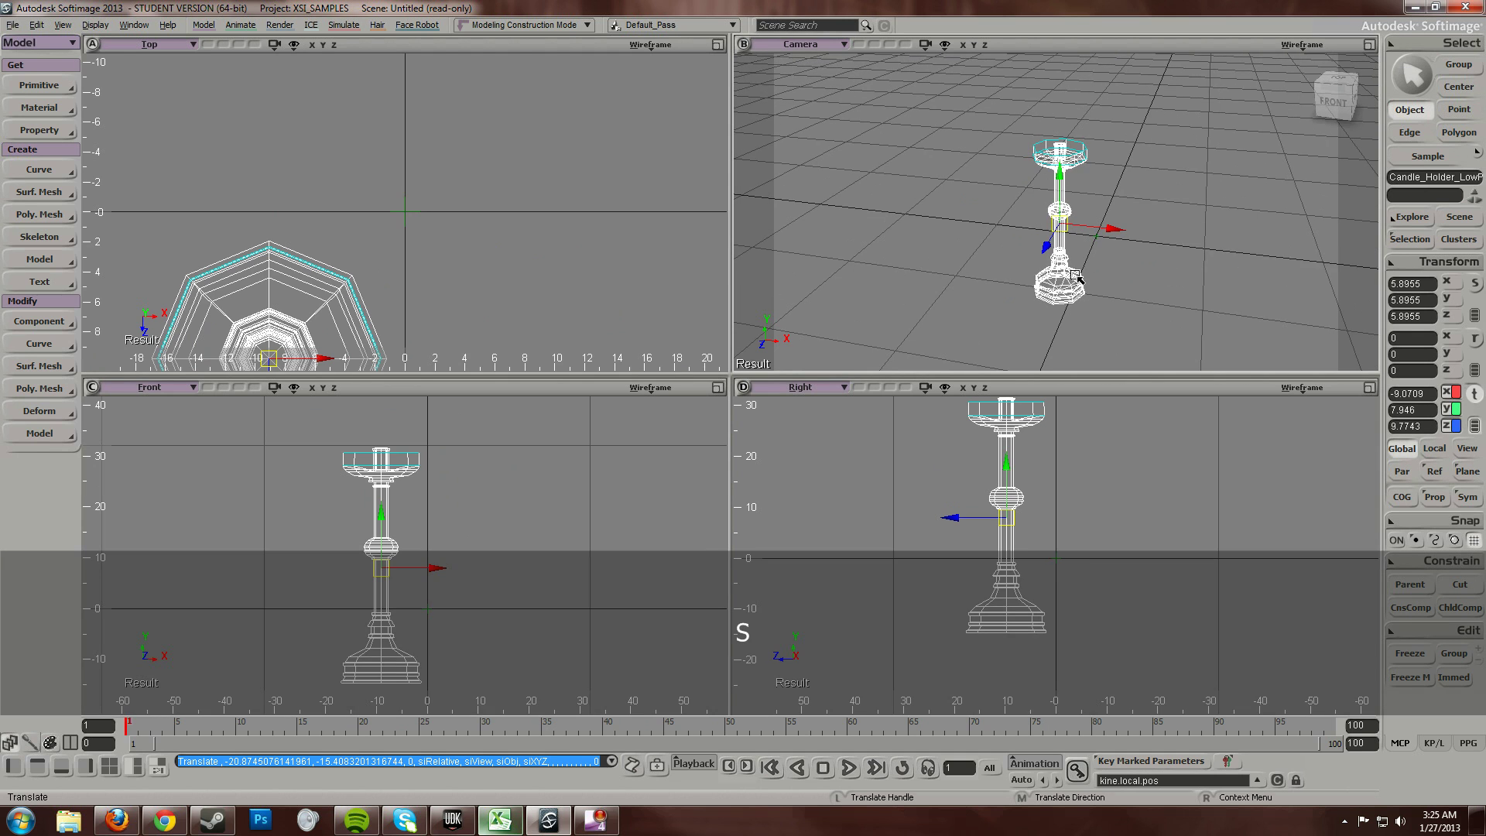
key(F12)
scroll(799, 382, down, 1)
middle_click(1303, 47)
key(s)
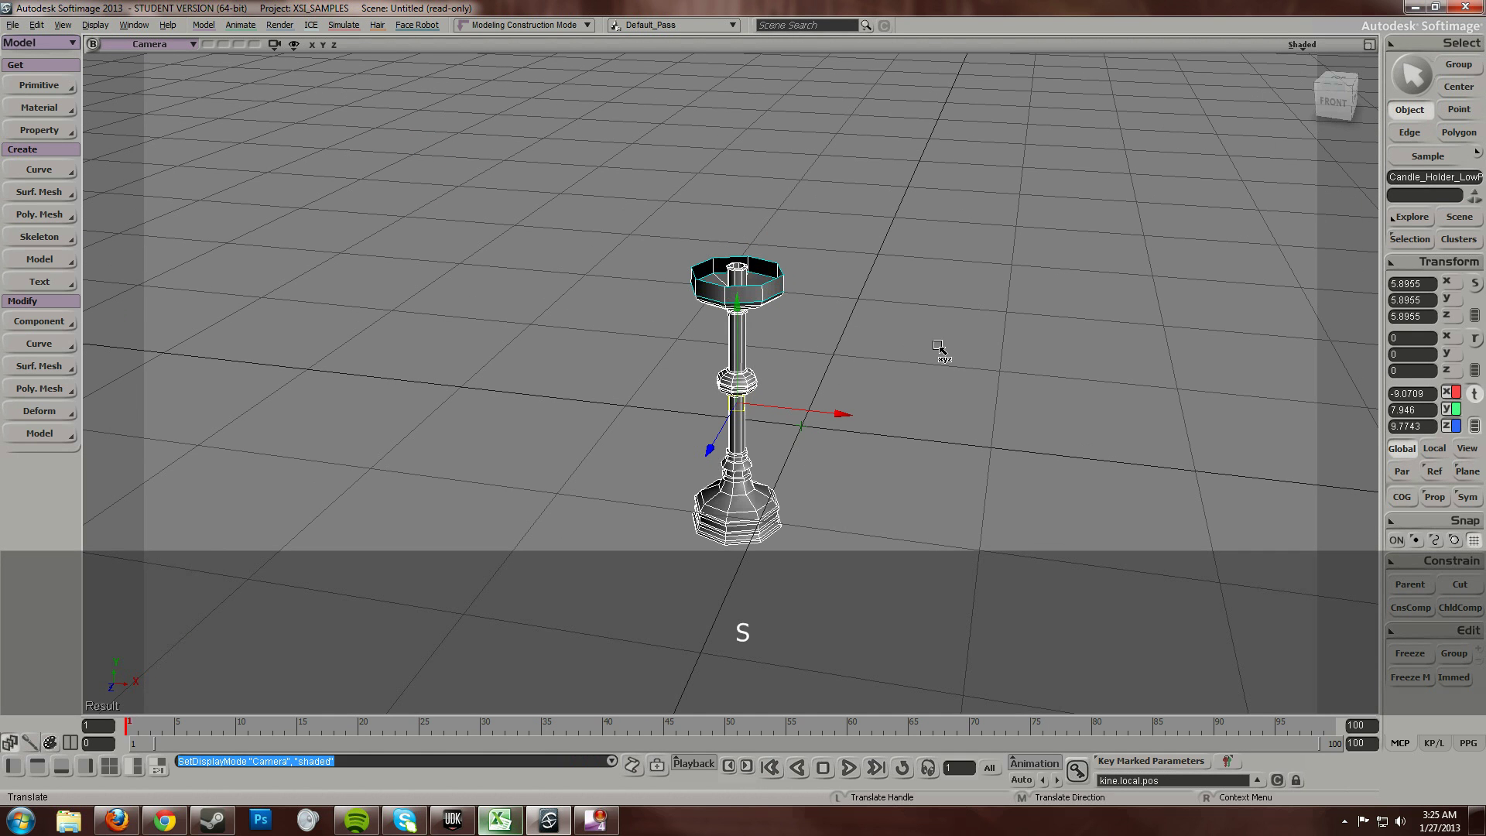
- Inspect the shaded candle holder's position relative to the floor grid from several angles
right_drag(938, 348, 689, 418)
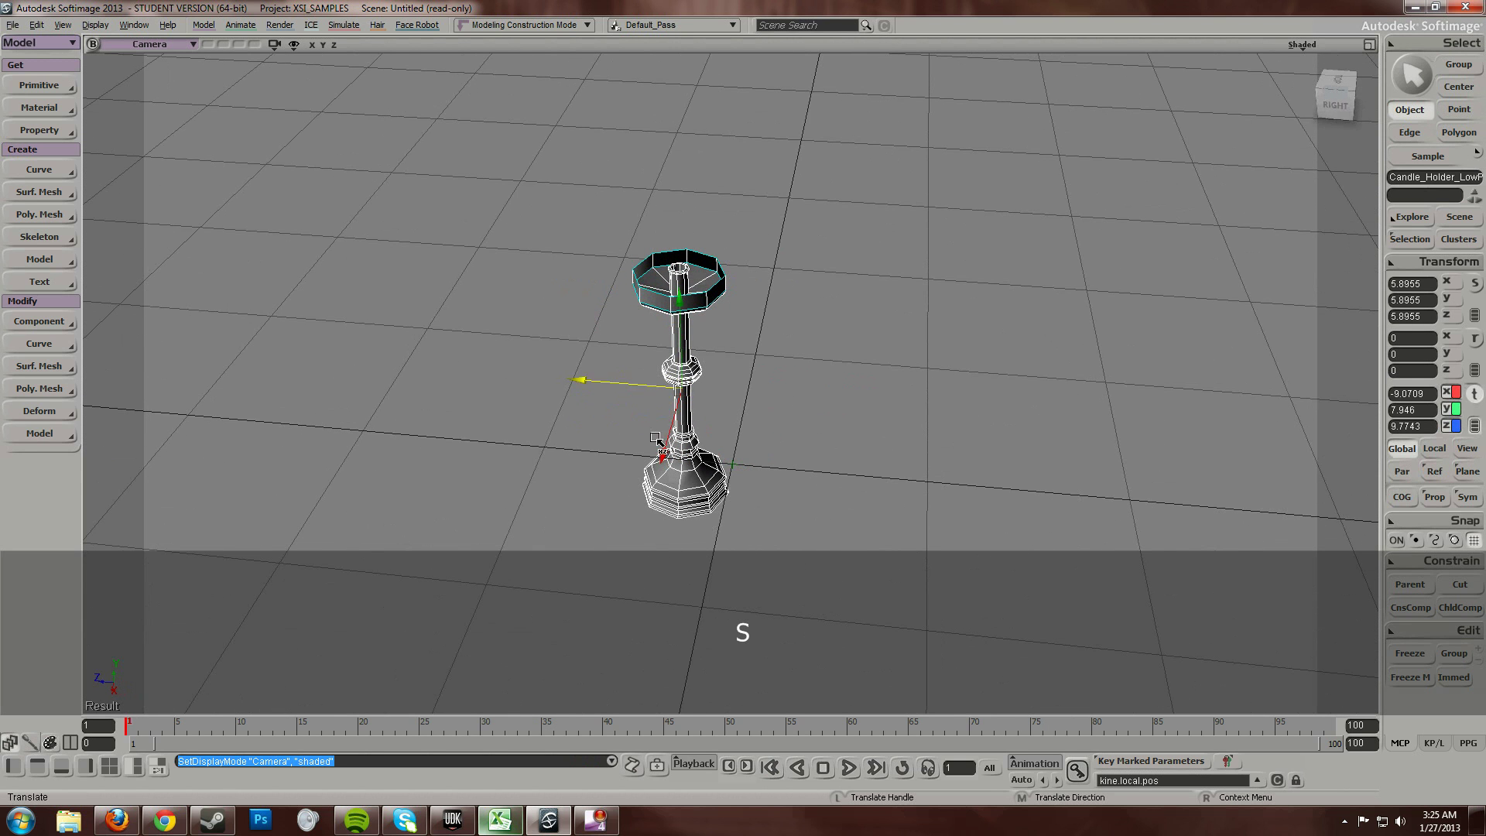
key(s)
right_drag(787, 415, 873, 395)
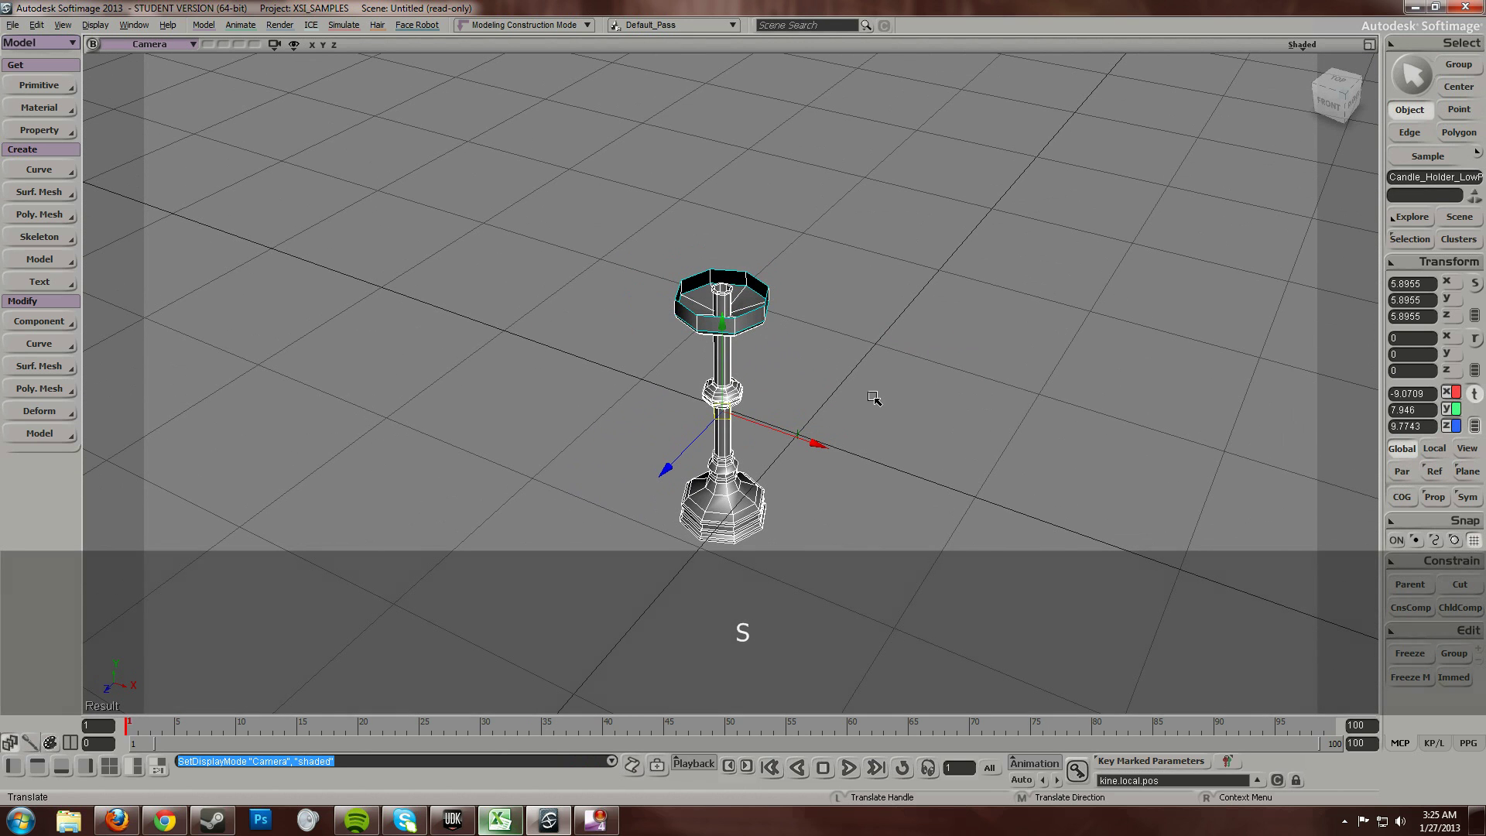
key(s)
middle_drag(880, 398, 829, 415)
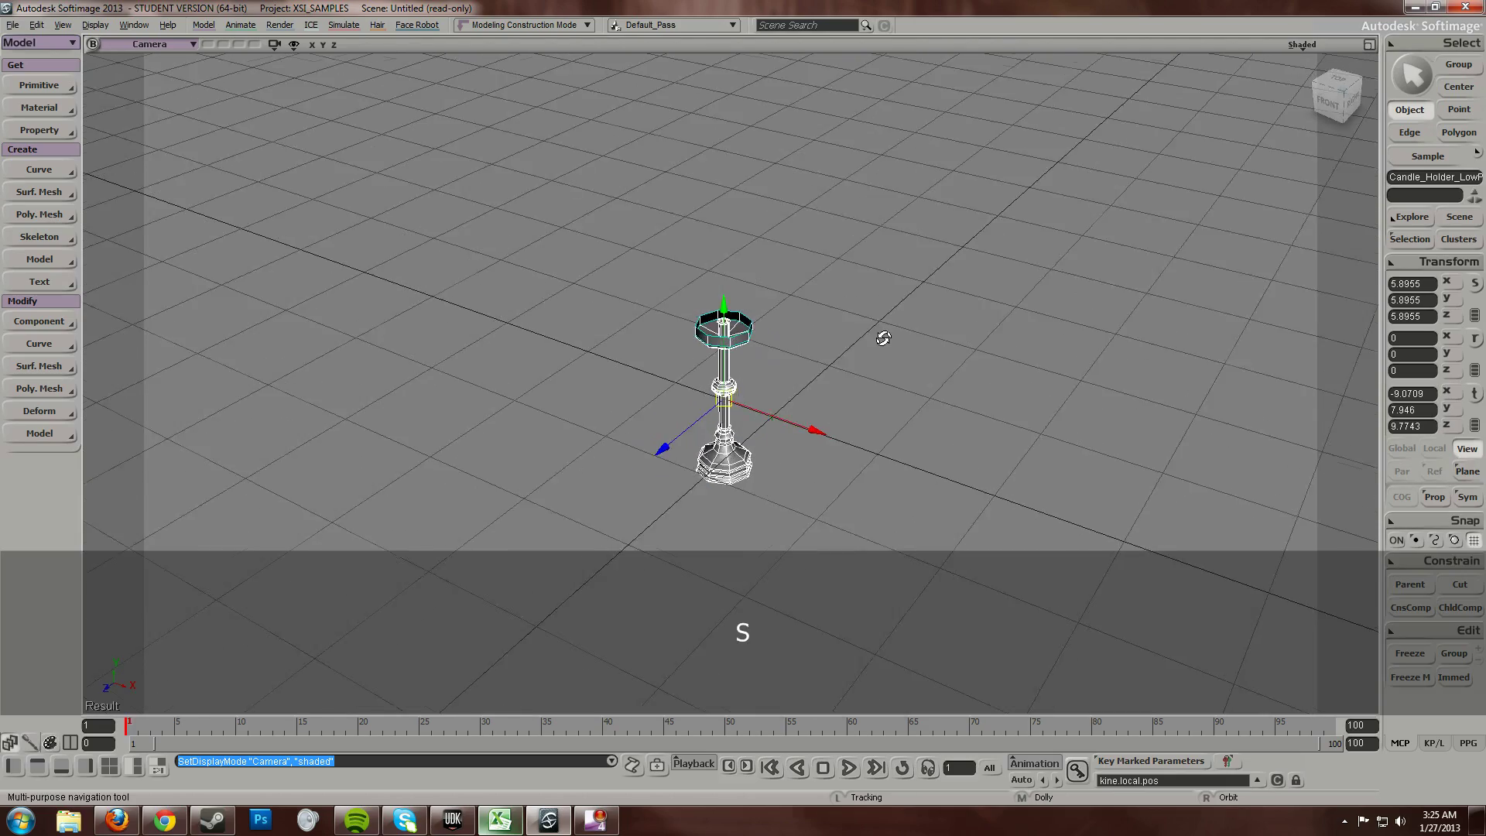
right_drag(883, 338, 853, 373)
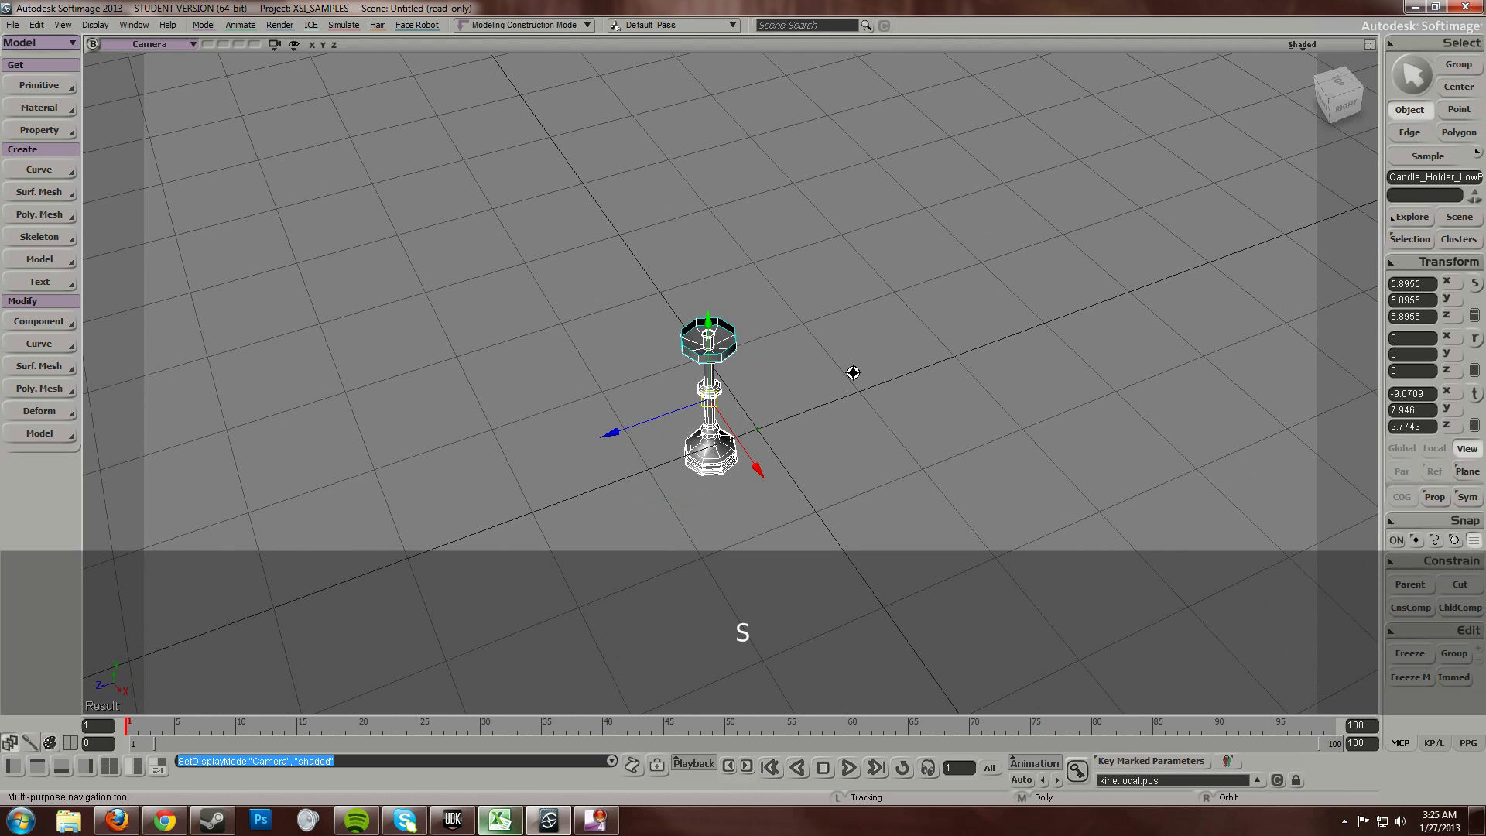
key(s)
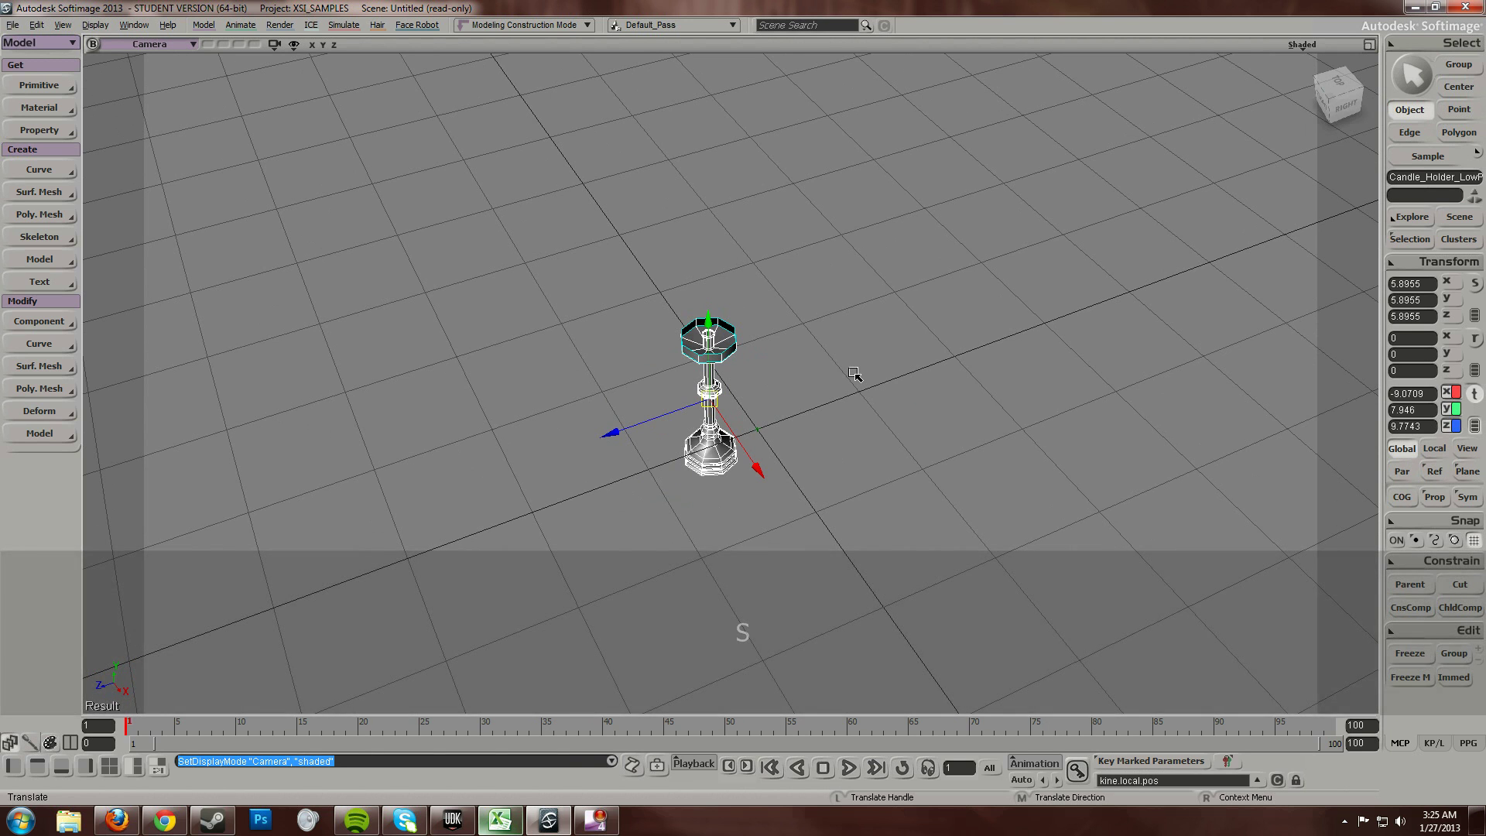
- Compare the candle holder's placement on the grid between the four-view layout and the maximized Camera view
key(s)
mouse_move(855, 375)
right_down()
mouse_move(800, 338)
mouse_move(909, 385)
mouse_move(870, 371)
right_up()
key(F12)
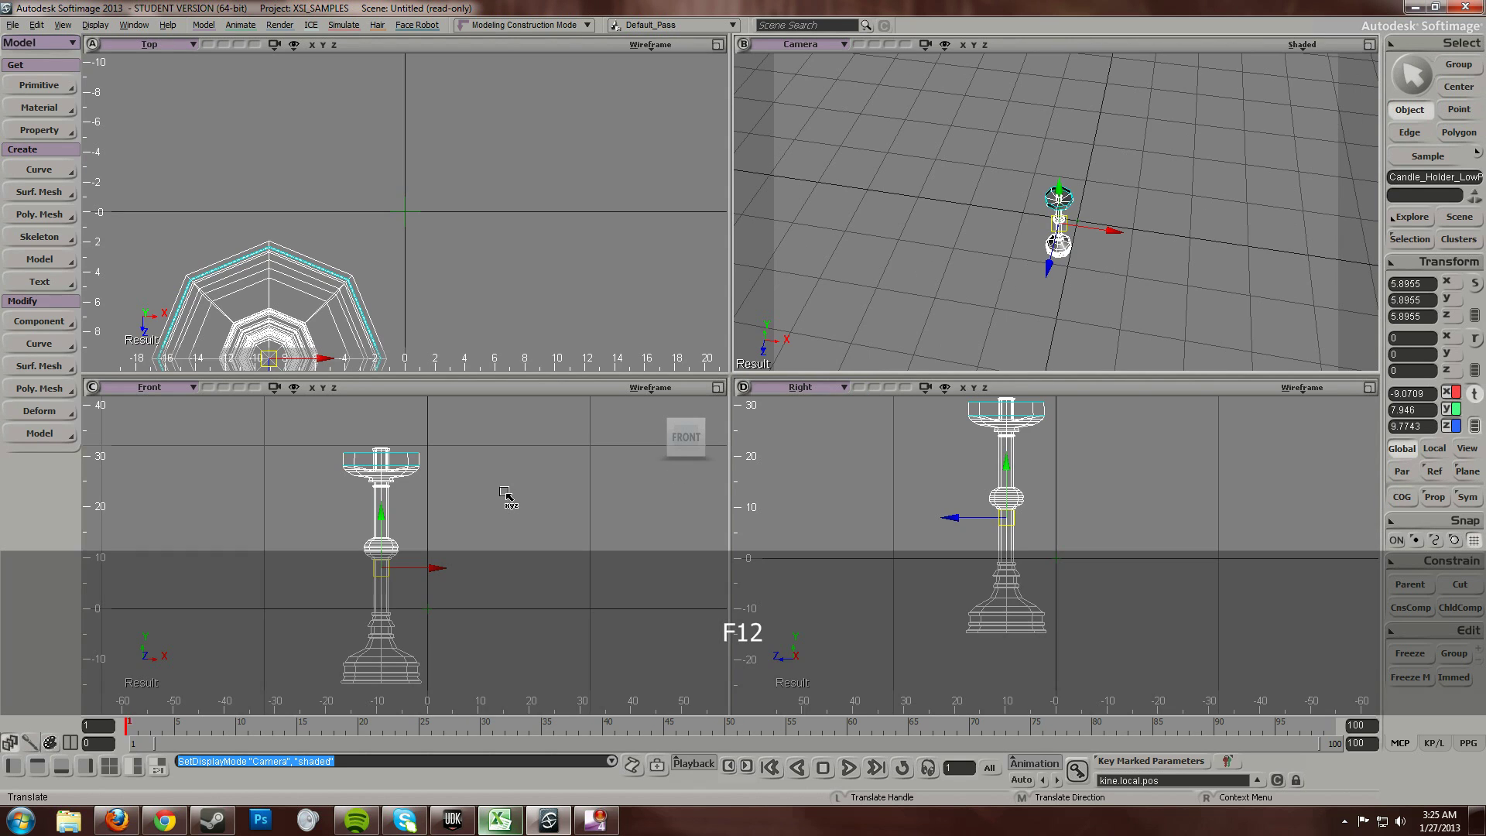
scroll(488, 508, down, 2)
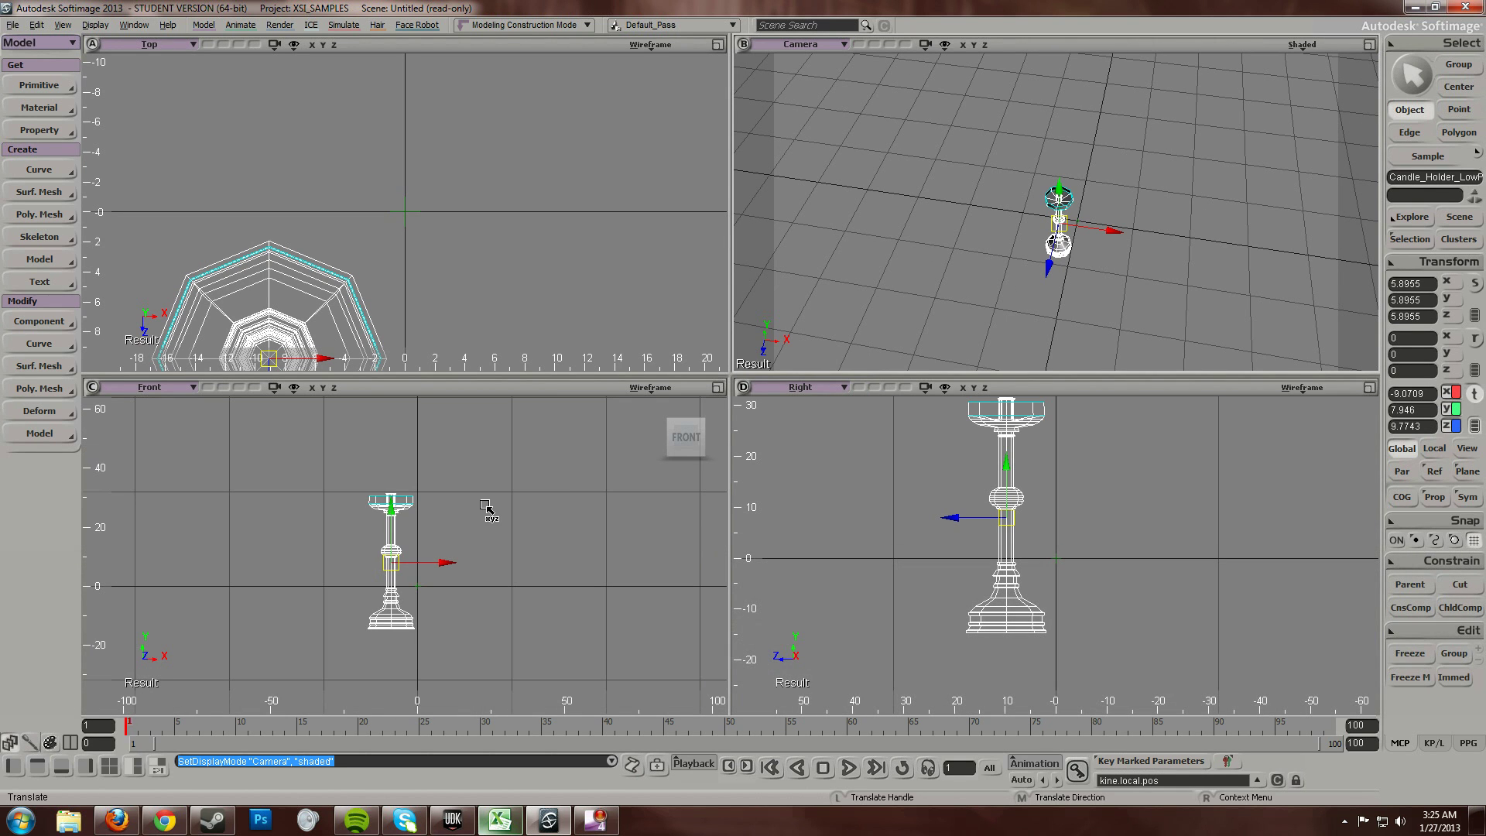
key(F12)
scroll(857, 355, down, 4)
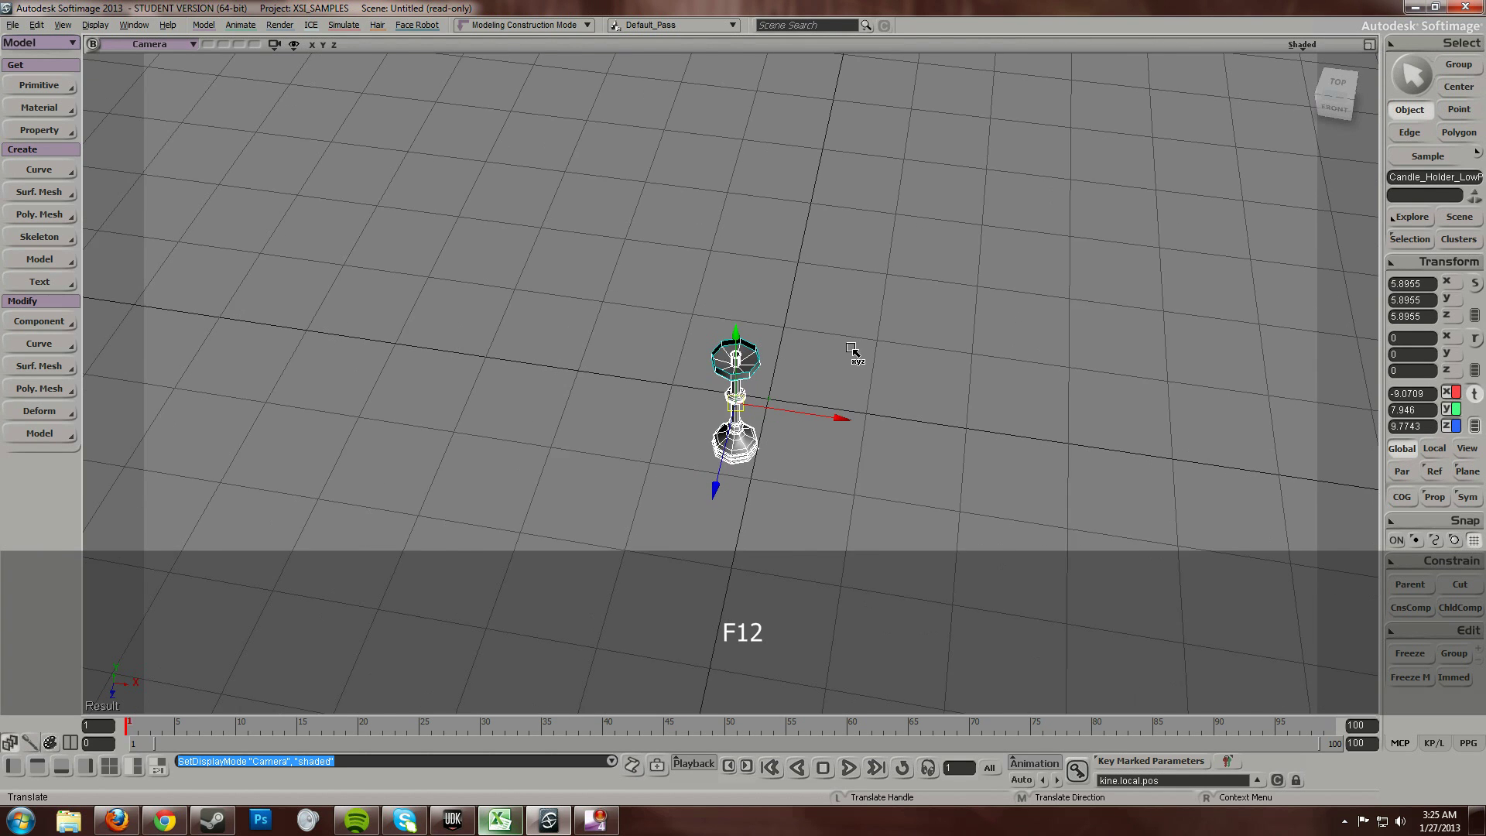
key(s)
right_drag(837, 415, 873, 385)
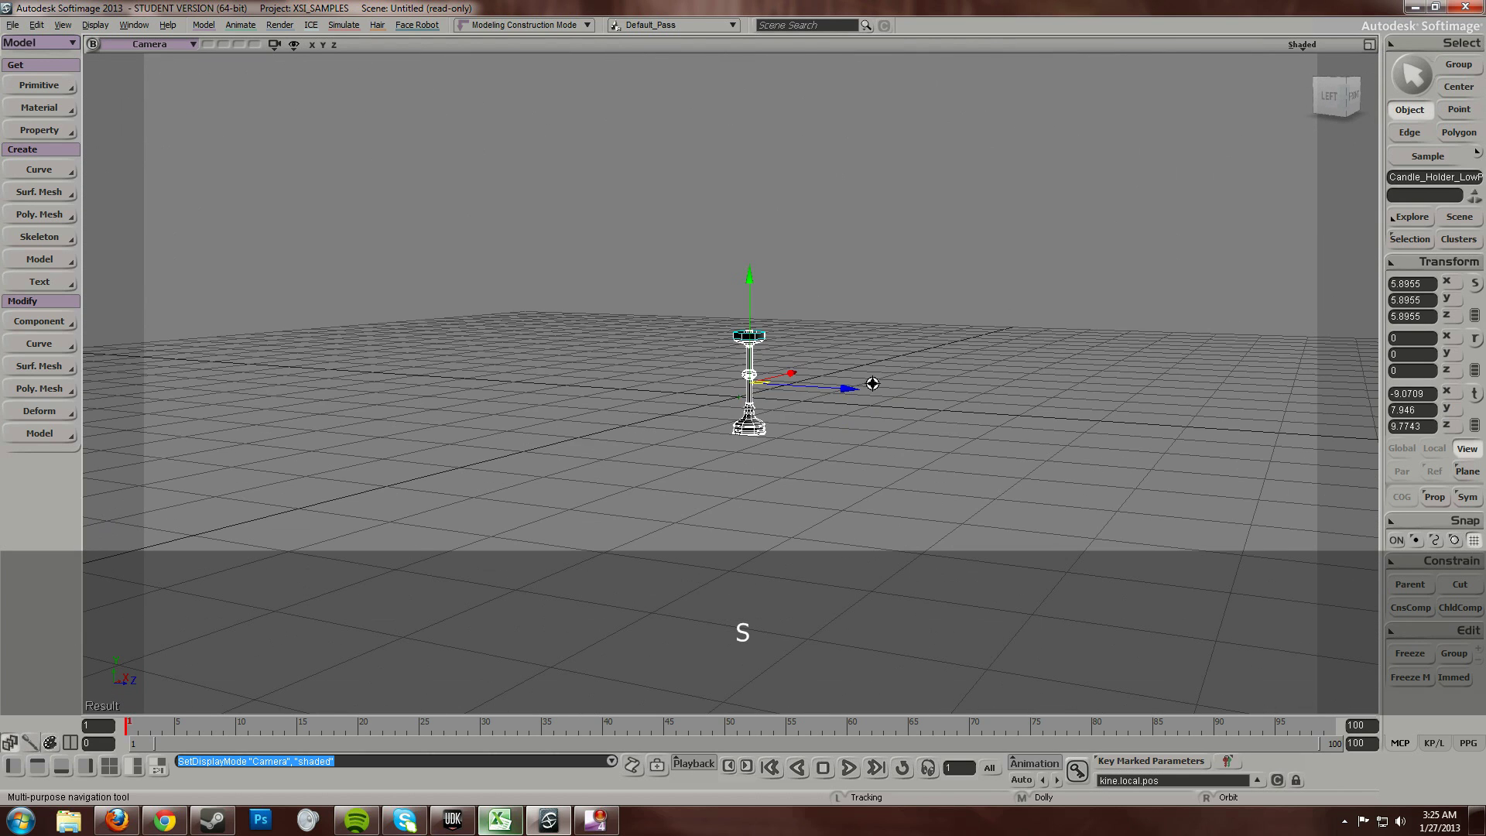
- Raise the candle holder above the floor grid to about Y 24.51
scroll(825, 397, up, 5)
key(s)
drag(840, 419, 765, 405)
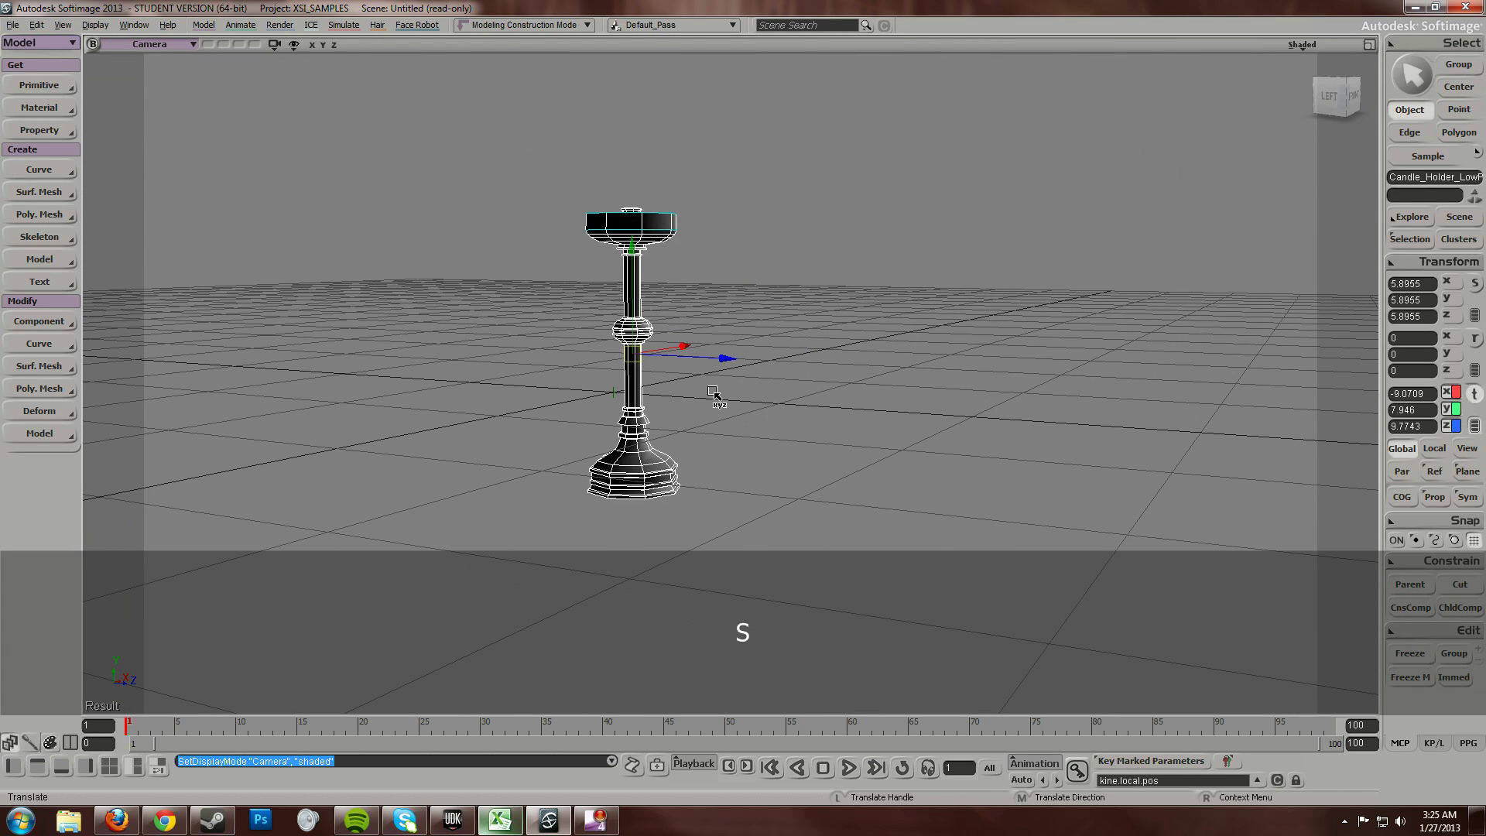
scroll(716, 395, up, 2)
drag(611, 251, 613, 222)
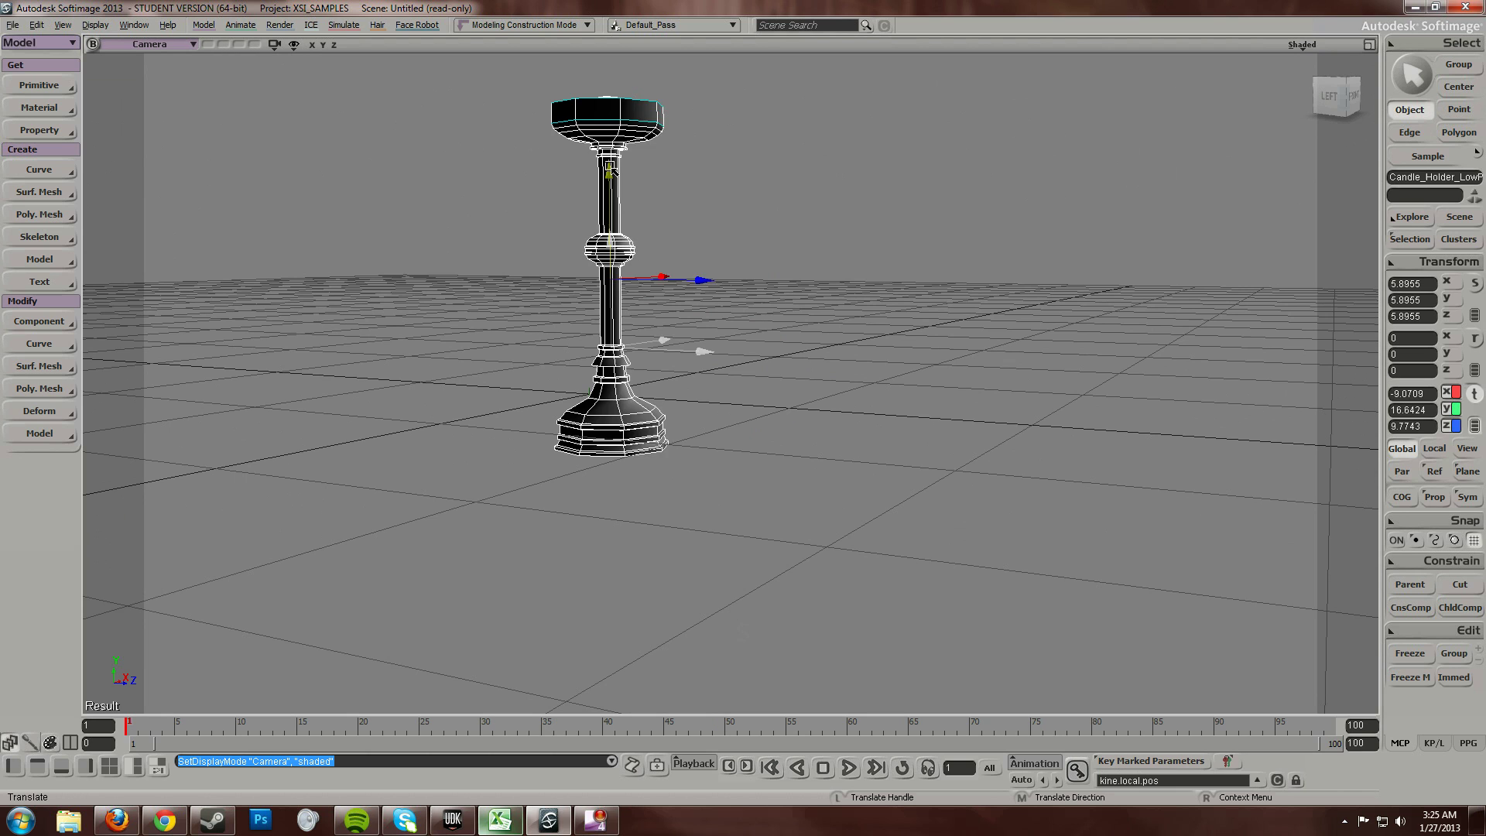
drag(612, 170, 610, 114)
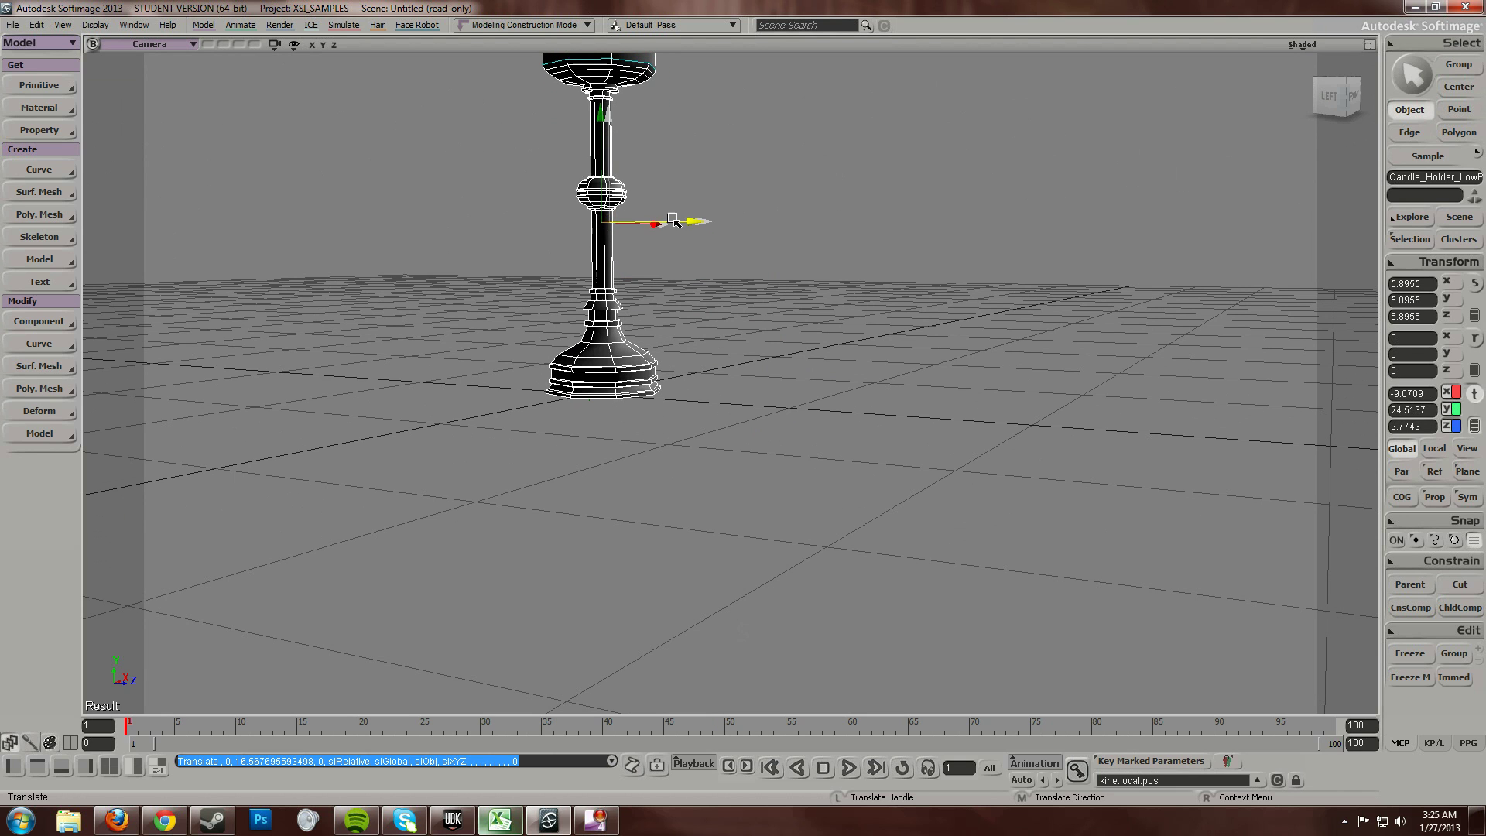
- Center the candle holder over the grid origin at about X -0.37 and Z -0.80, and check its placement
drag(674, 220, 649, 221)
key(s)
right_drag(708, 220, 745, 302)
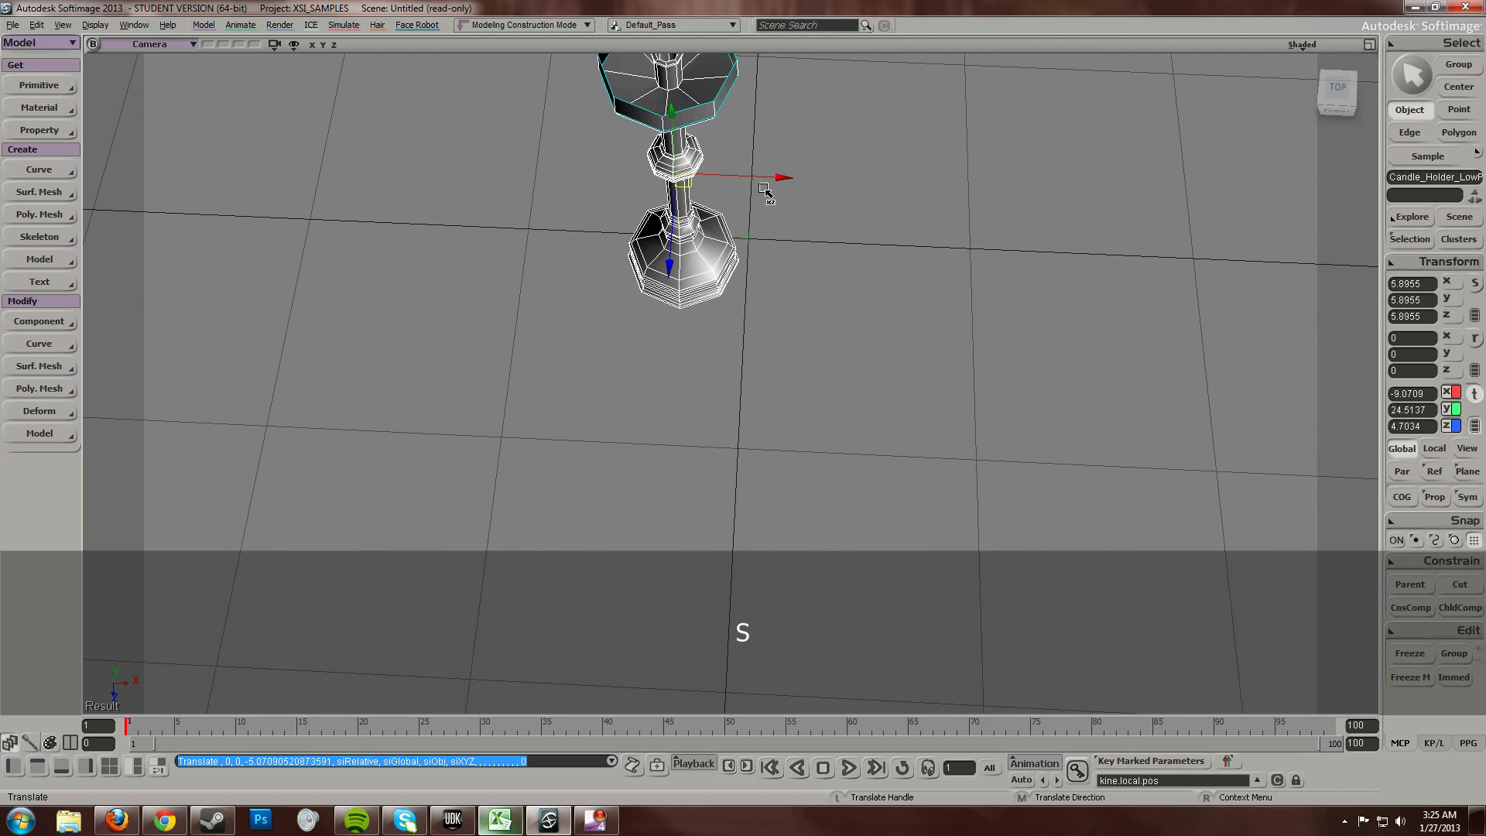
drag(766, 191, 837, 179)
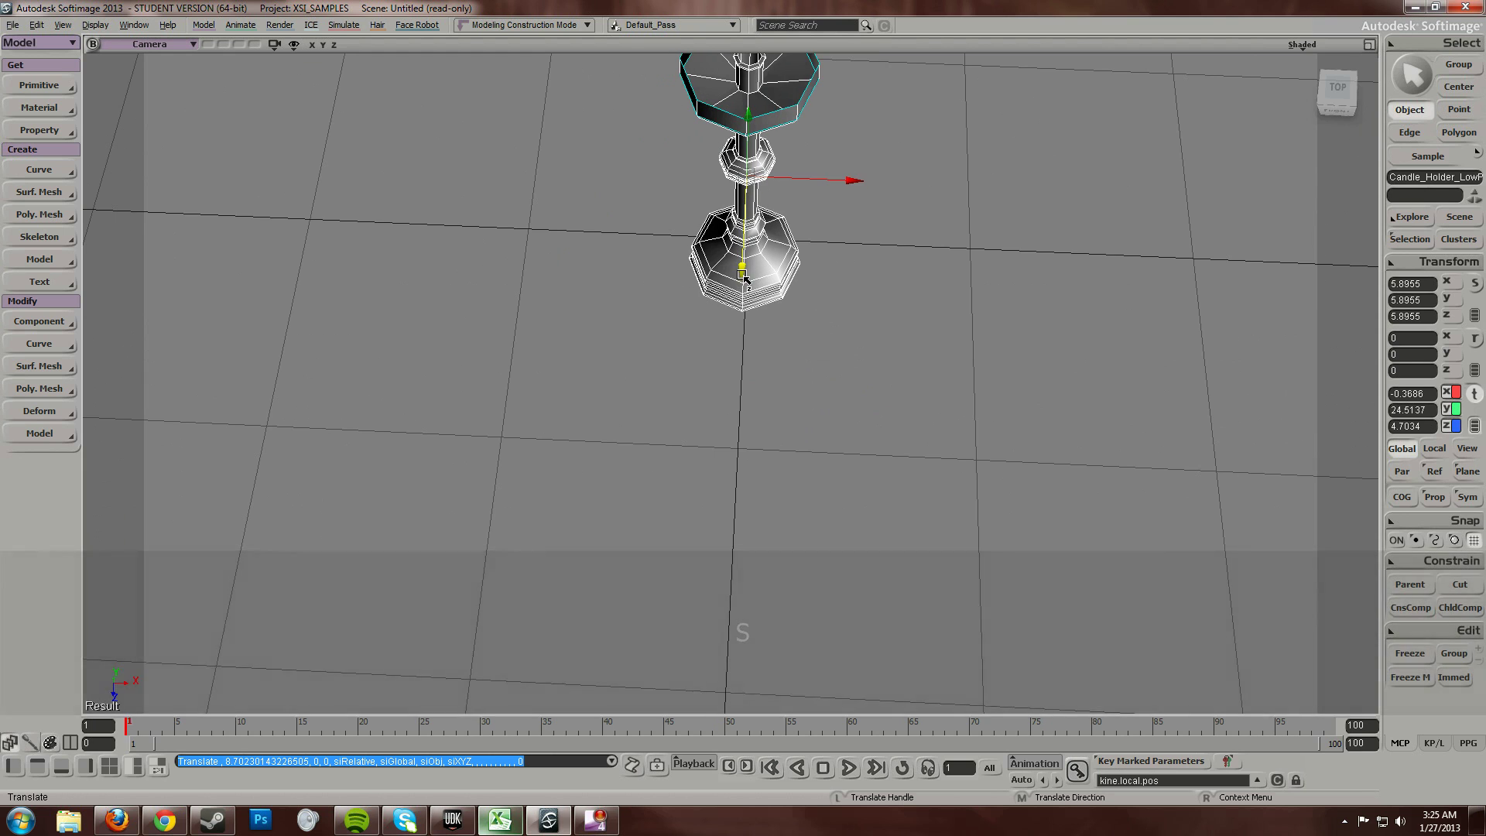
drag(745, 279, 856, 176)
key(s)
right_drag(843, 249, 750, 160)
middle_drag(717, 216, 826, 142)
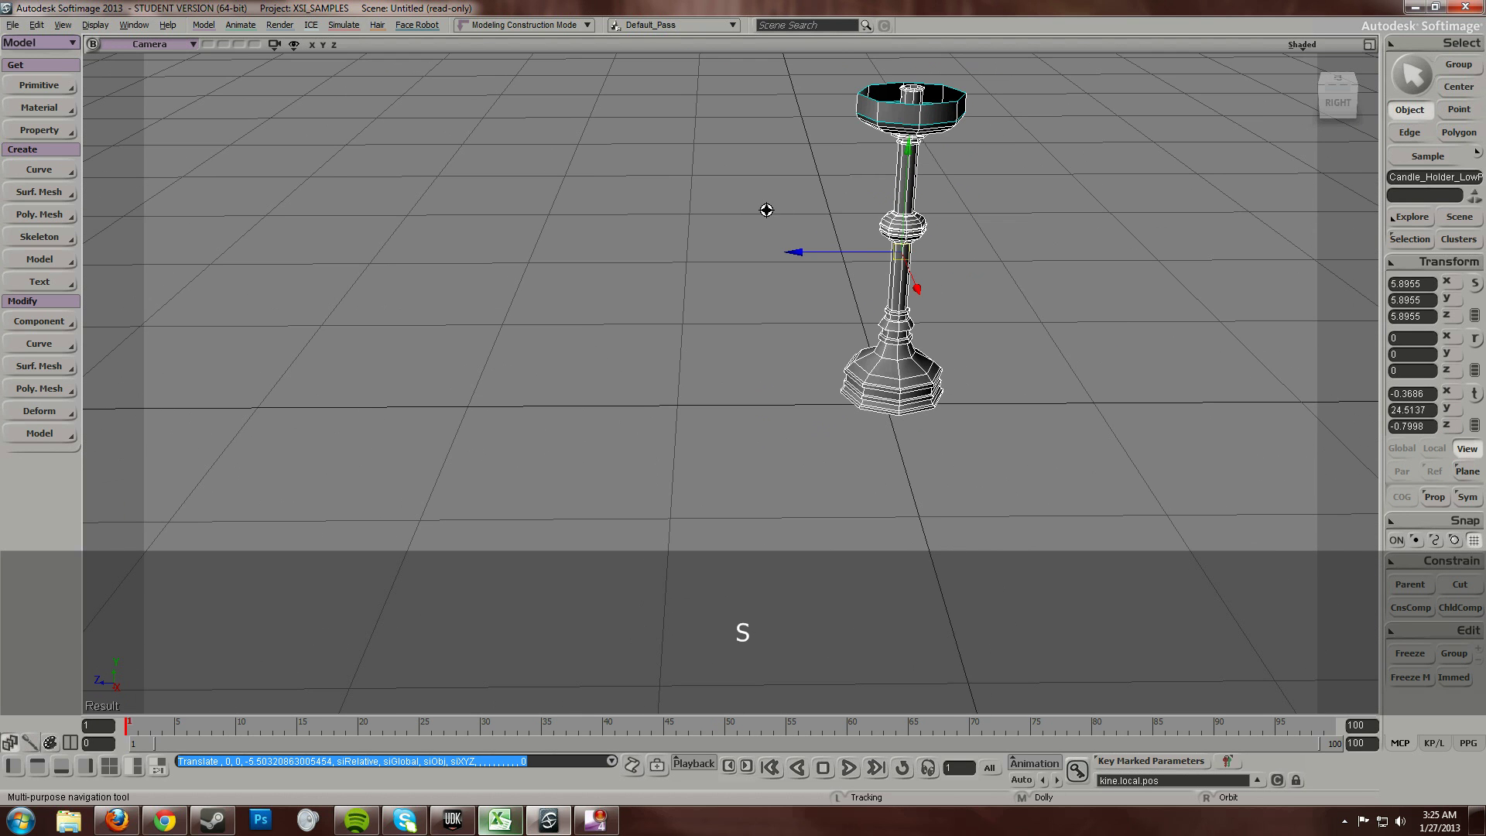
drag(766, 210, 691, 357)
- Switch to Unreal Development Kit and maximize its editor window
click(455, 820)
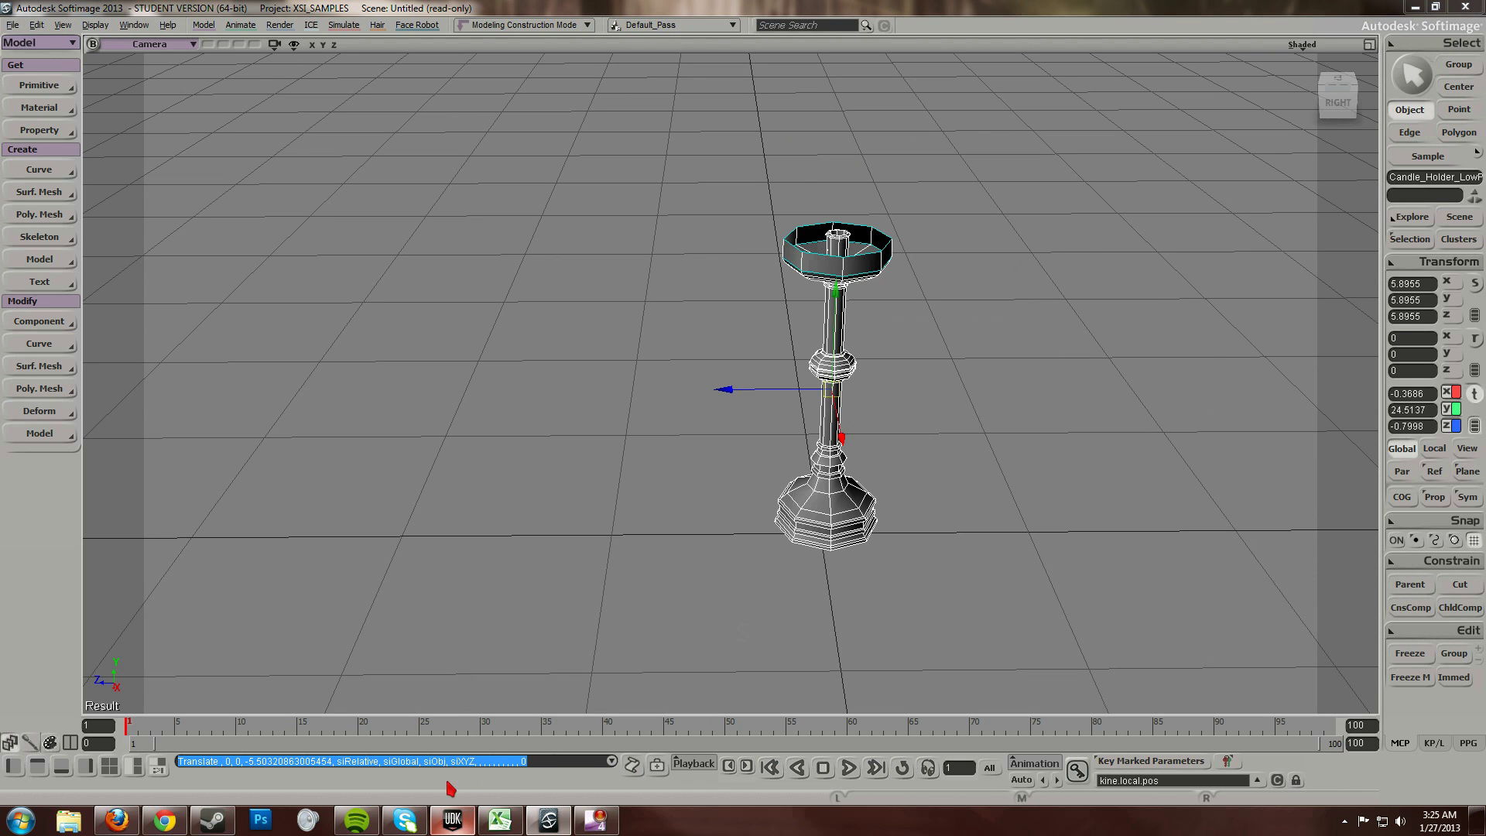
click(453, 826)
click(1282, 4)
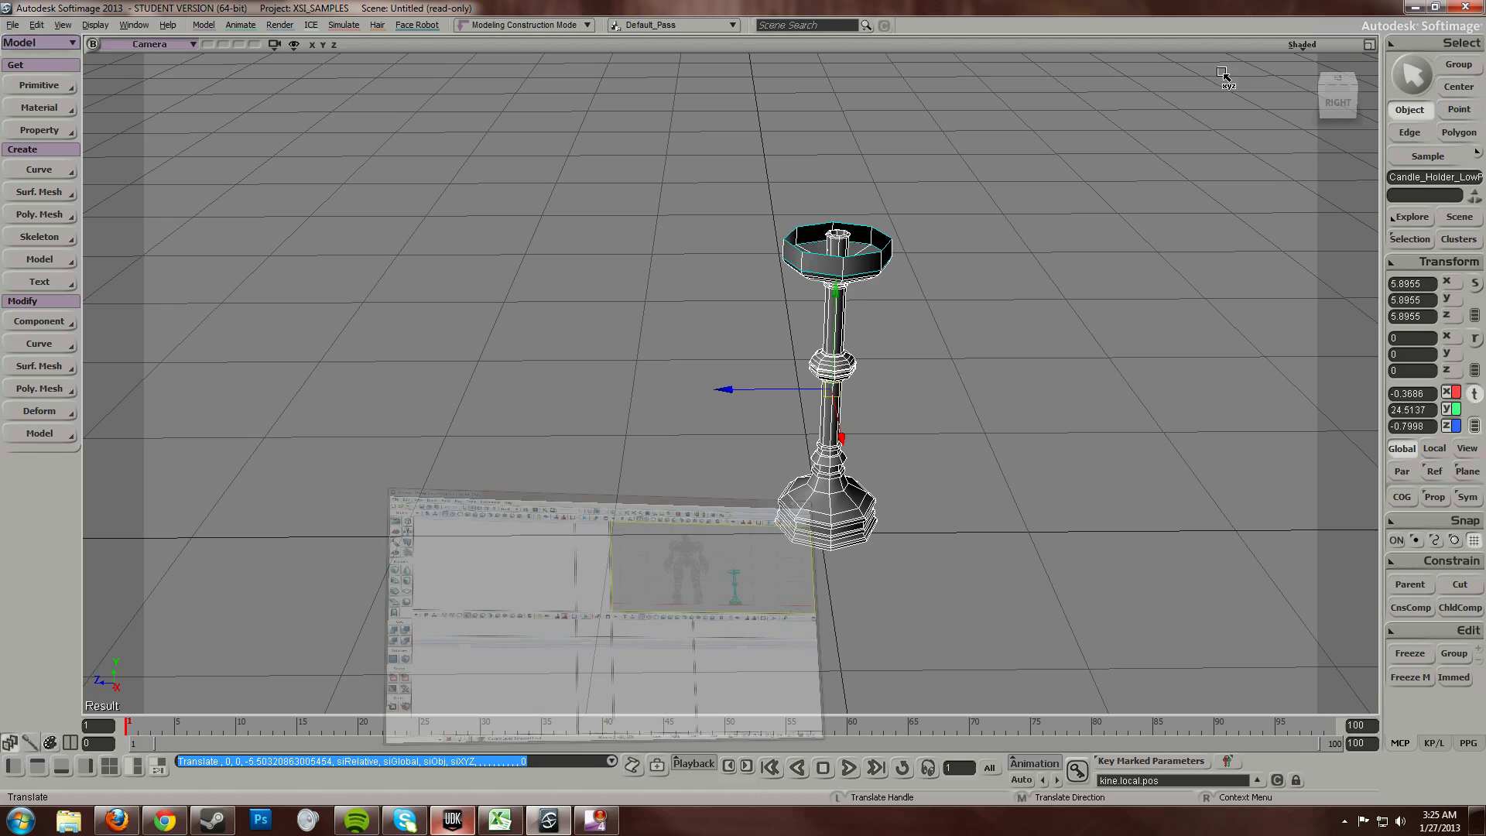
click(453, 820)
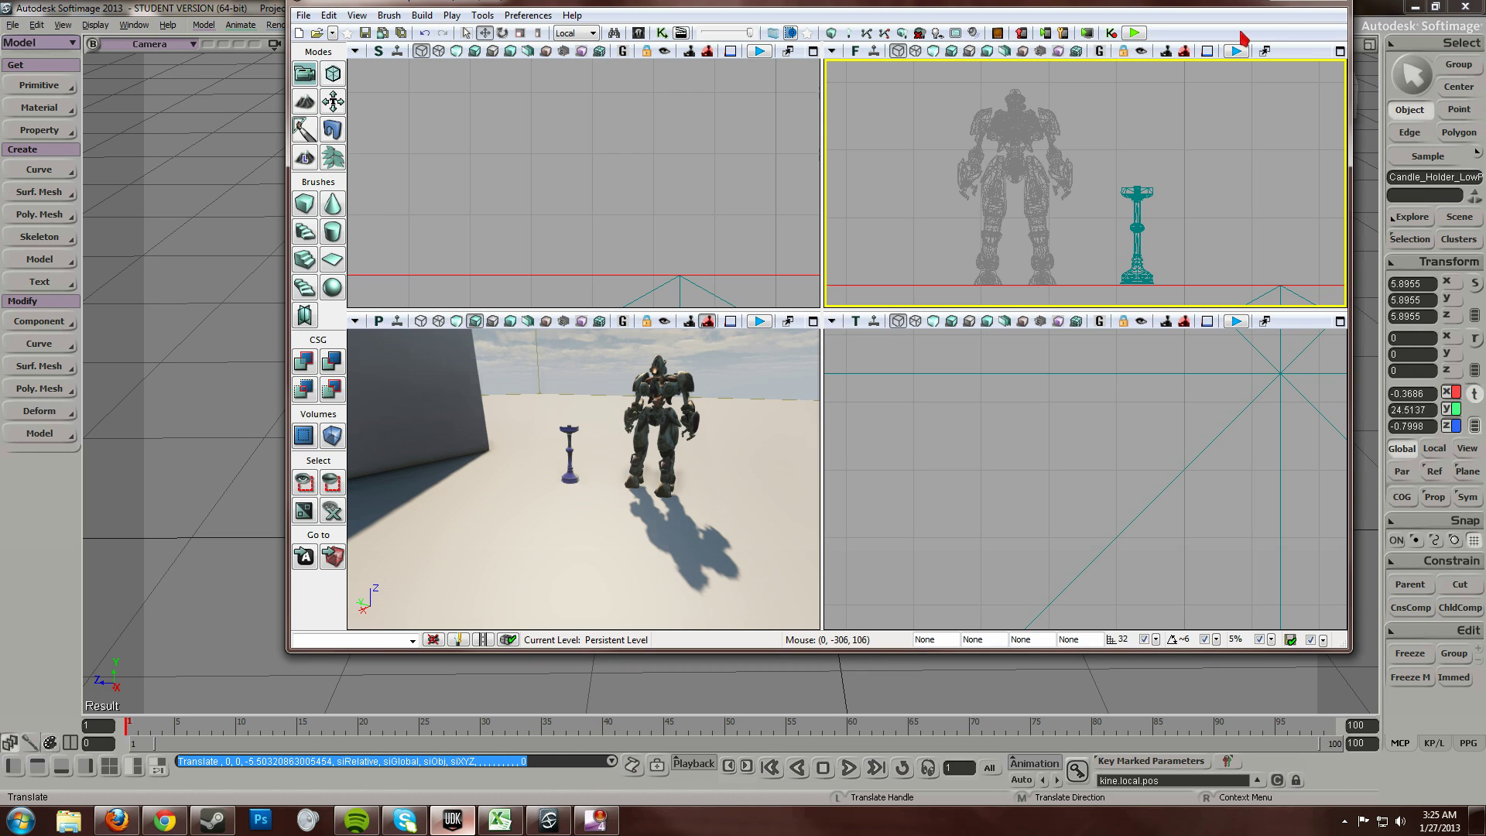
drag(1210, 3, 1189, 48)
click(1279, 45)
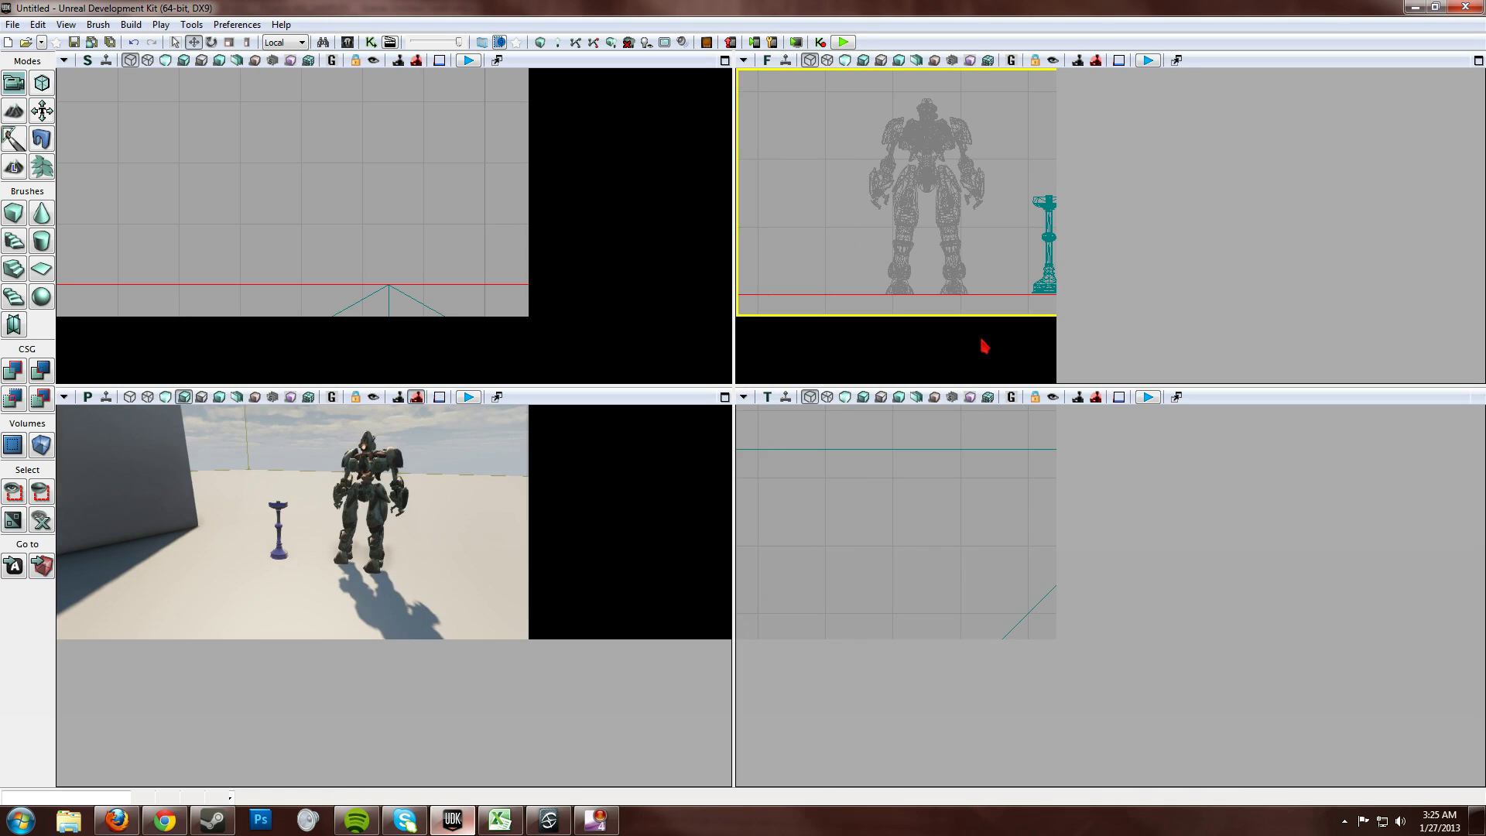
- Select the candle holder beside the robot and move it over to the corner of the gray wall
click(384, 531)
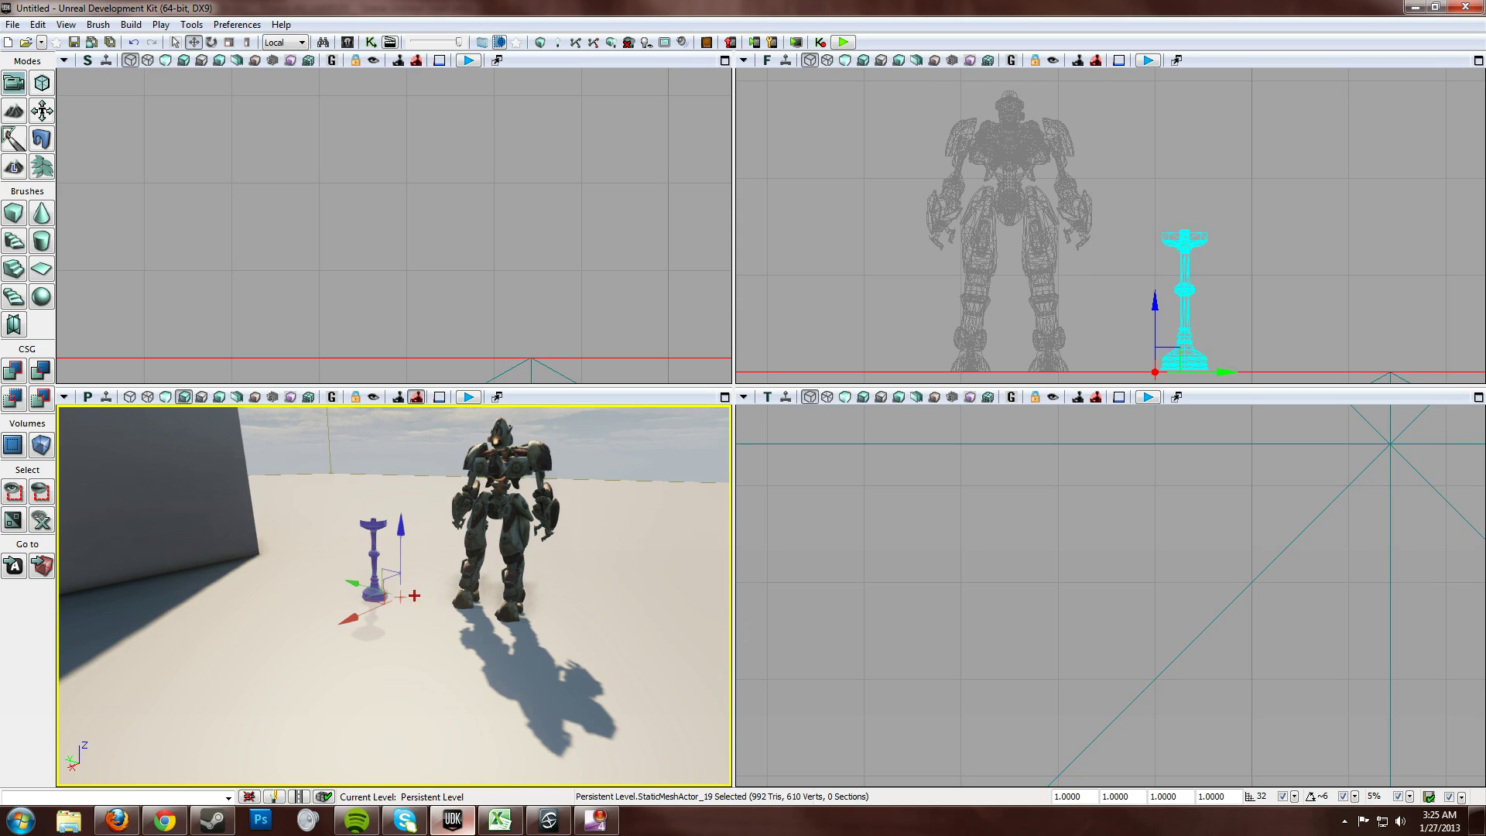
drag(349, 580, 161, 589)
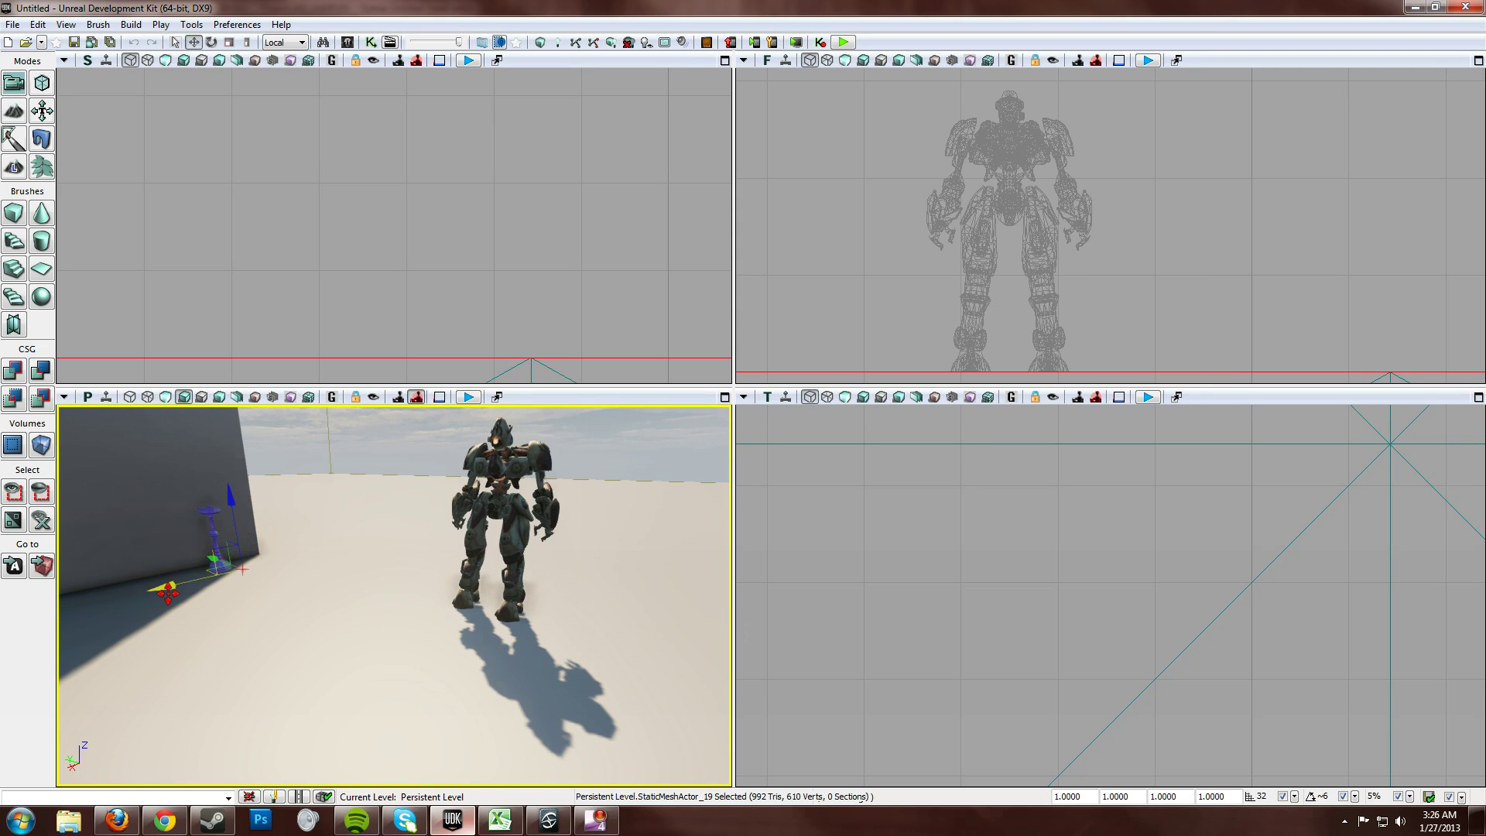
mouse_move(331, 610)
right_down()
mouse_move(271, 588)
mouse_move(332, 607)
right_up()
key(w)
key(s)
- Rotate the candle holder -180 degrees about its vertical axis
key(space)
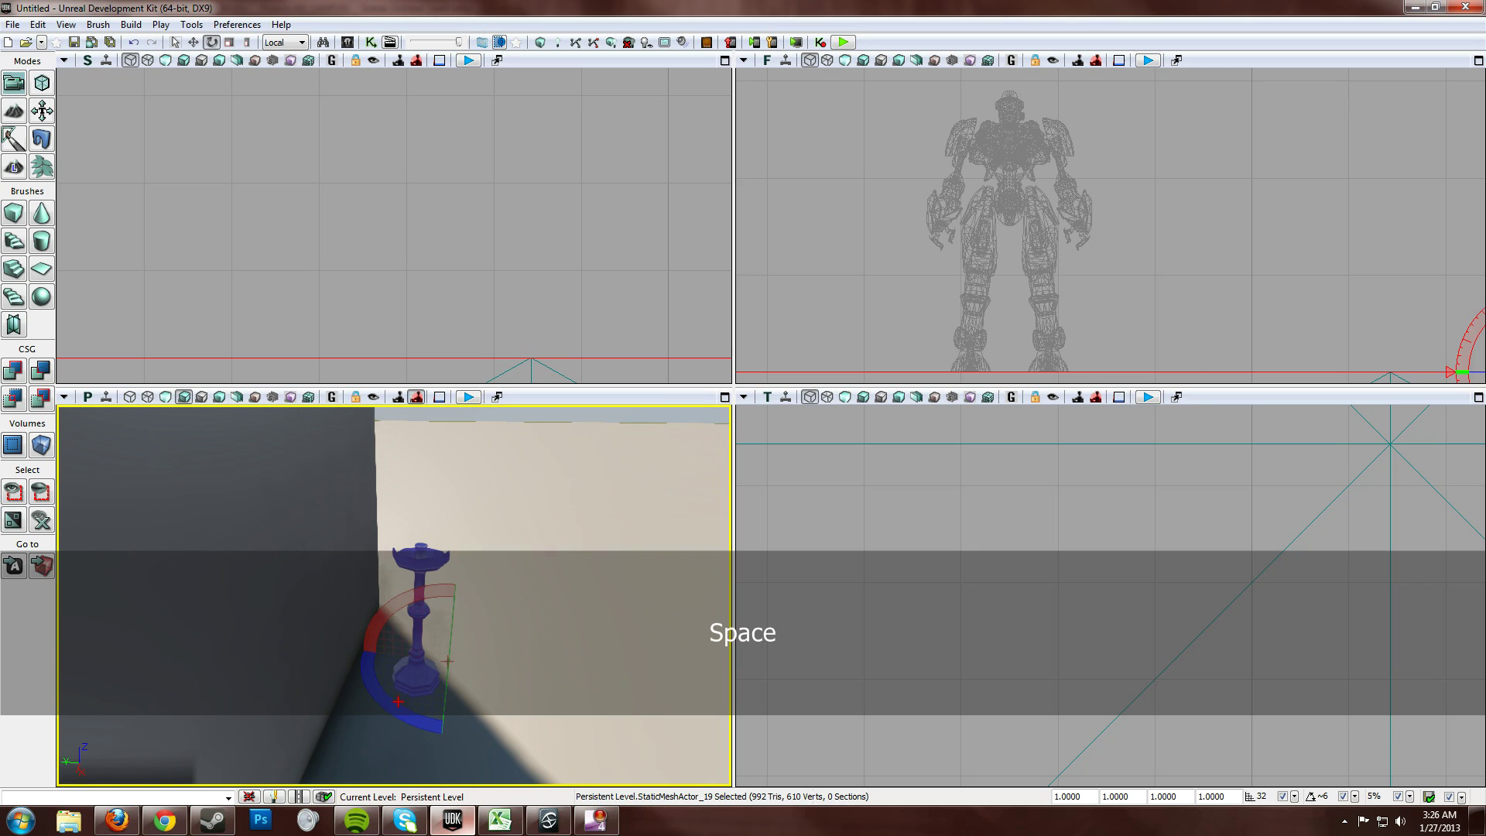
key(space)
key(space)
key(space)
key(space)
drag(376, 691, 470, 776)
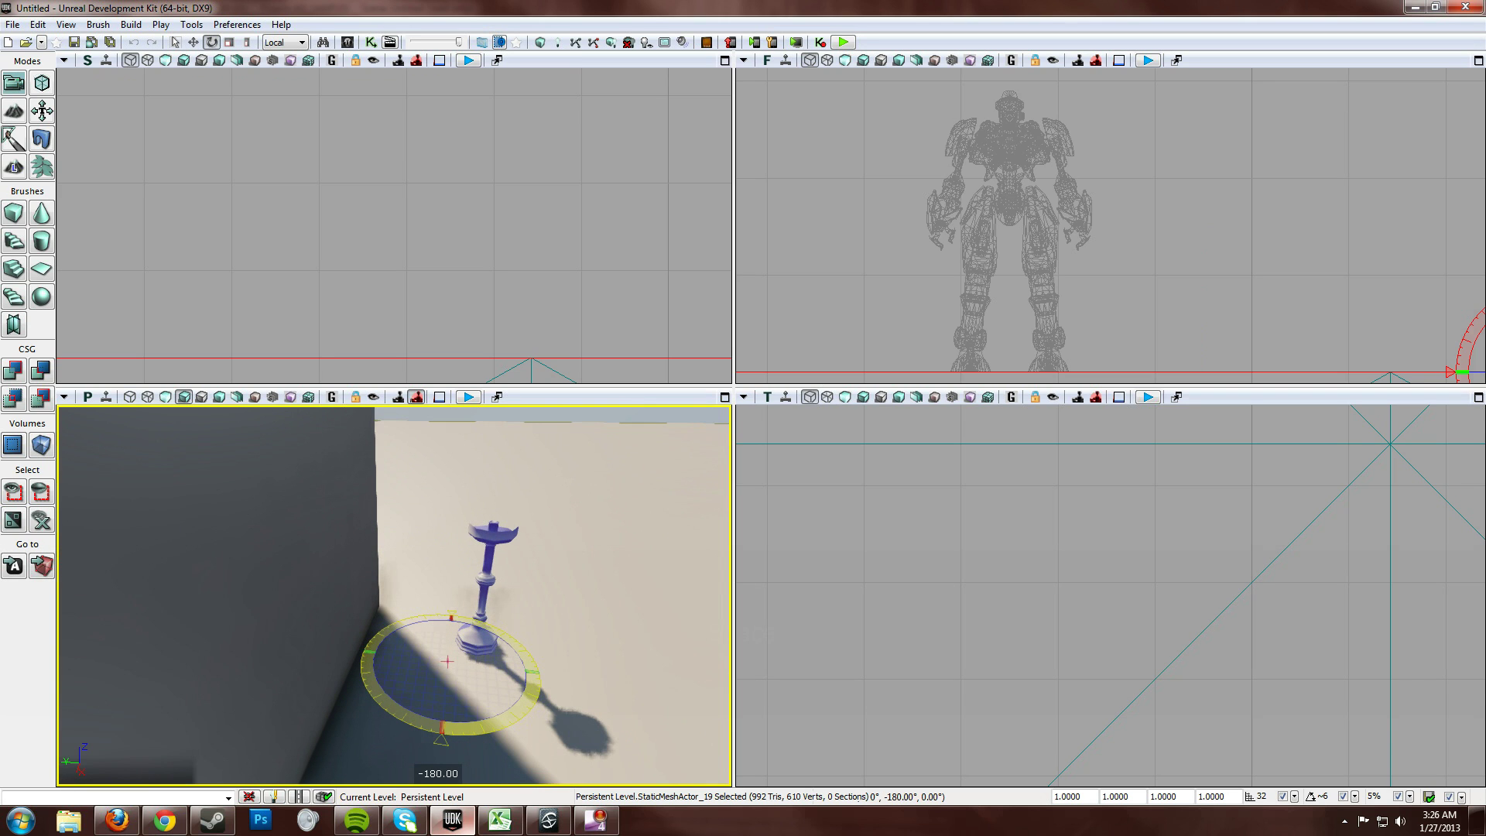
- Move the rotated candle holder back against the dark side of the wall in the perspective view
key(space)
key(space)
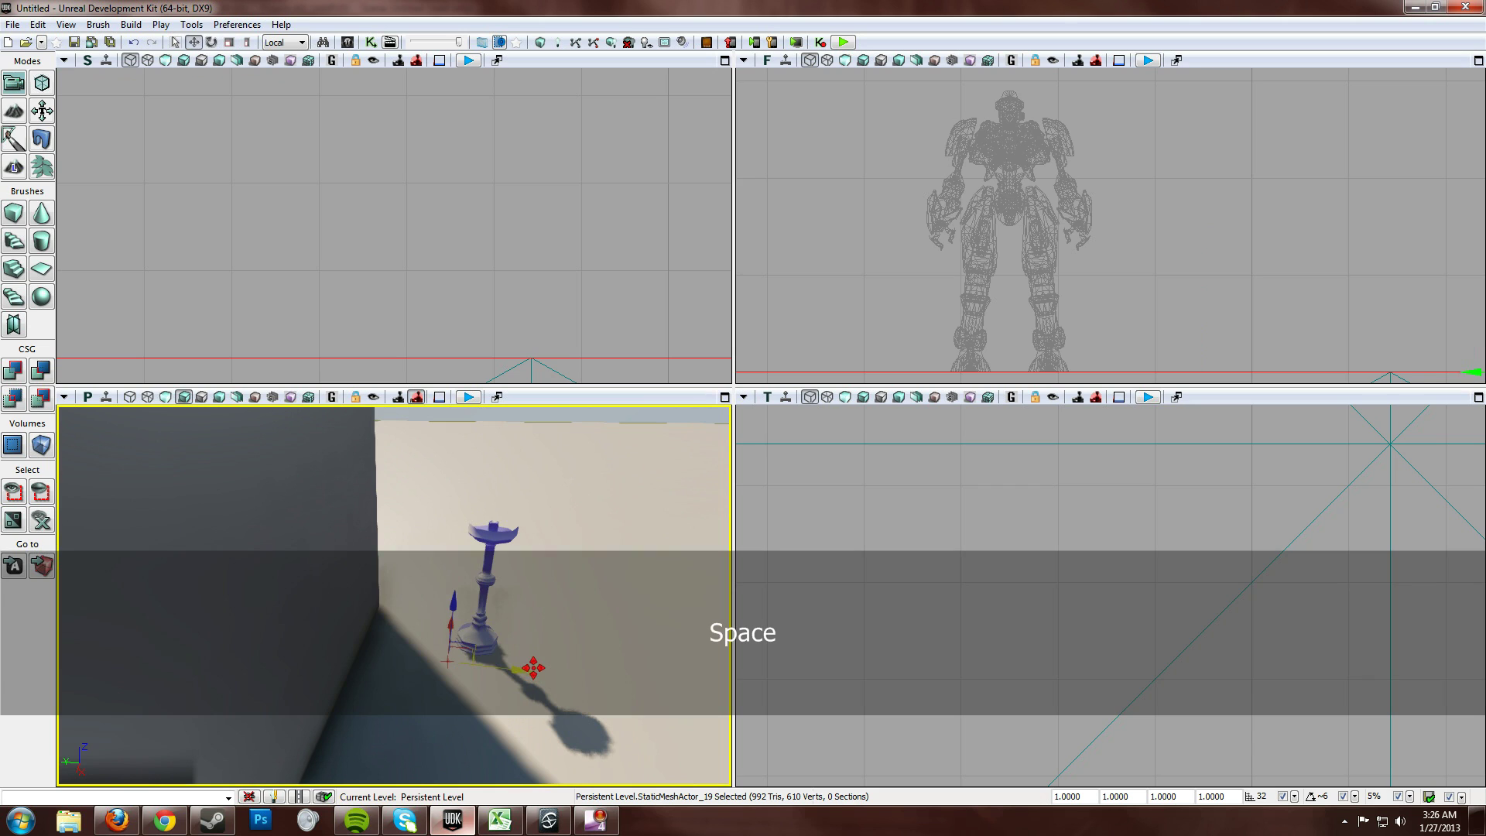
drag(526, 673, 458, 666)
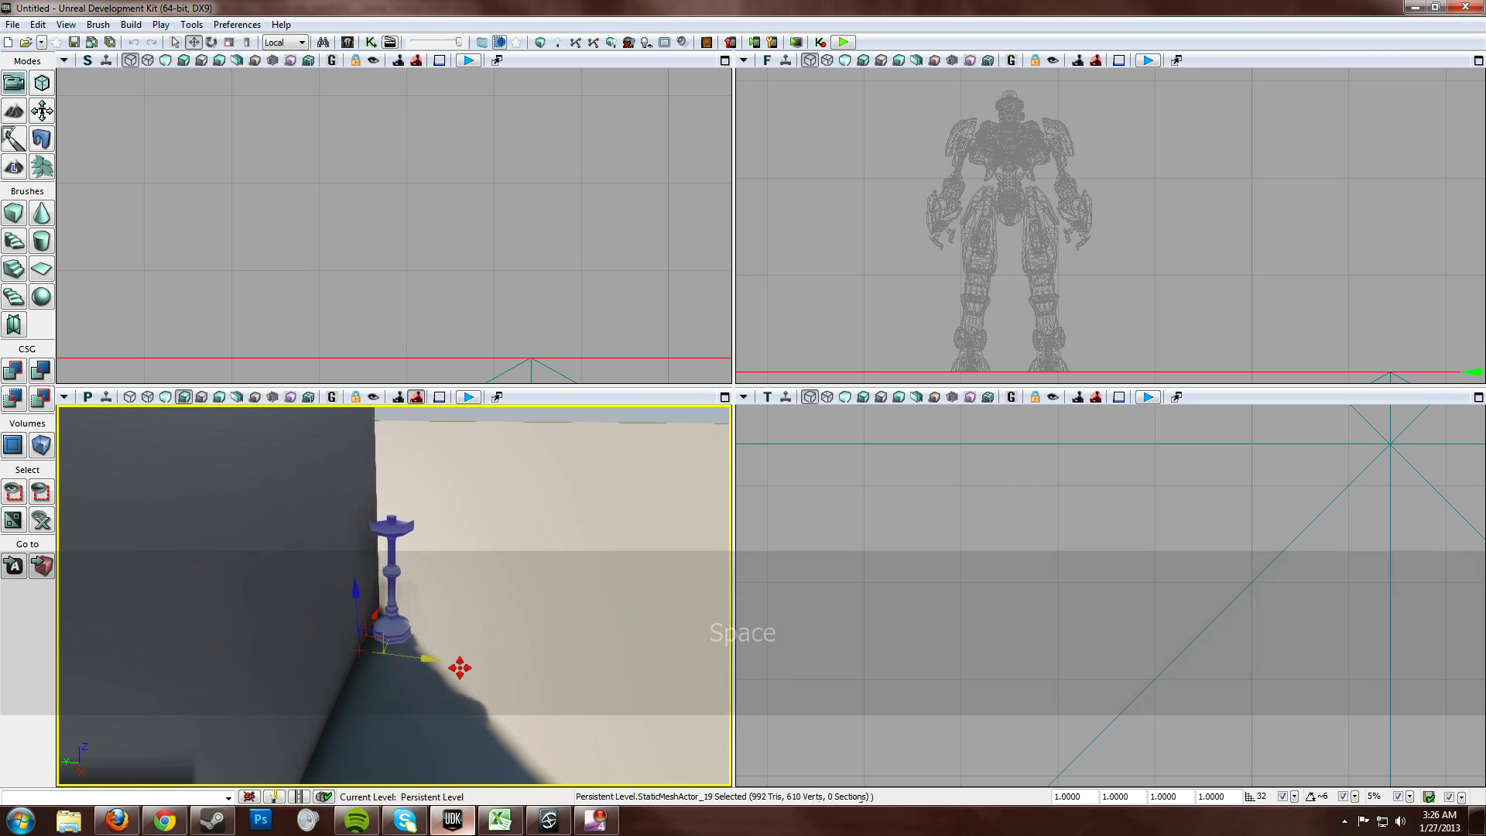
scroll(449, 667, up, 4)
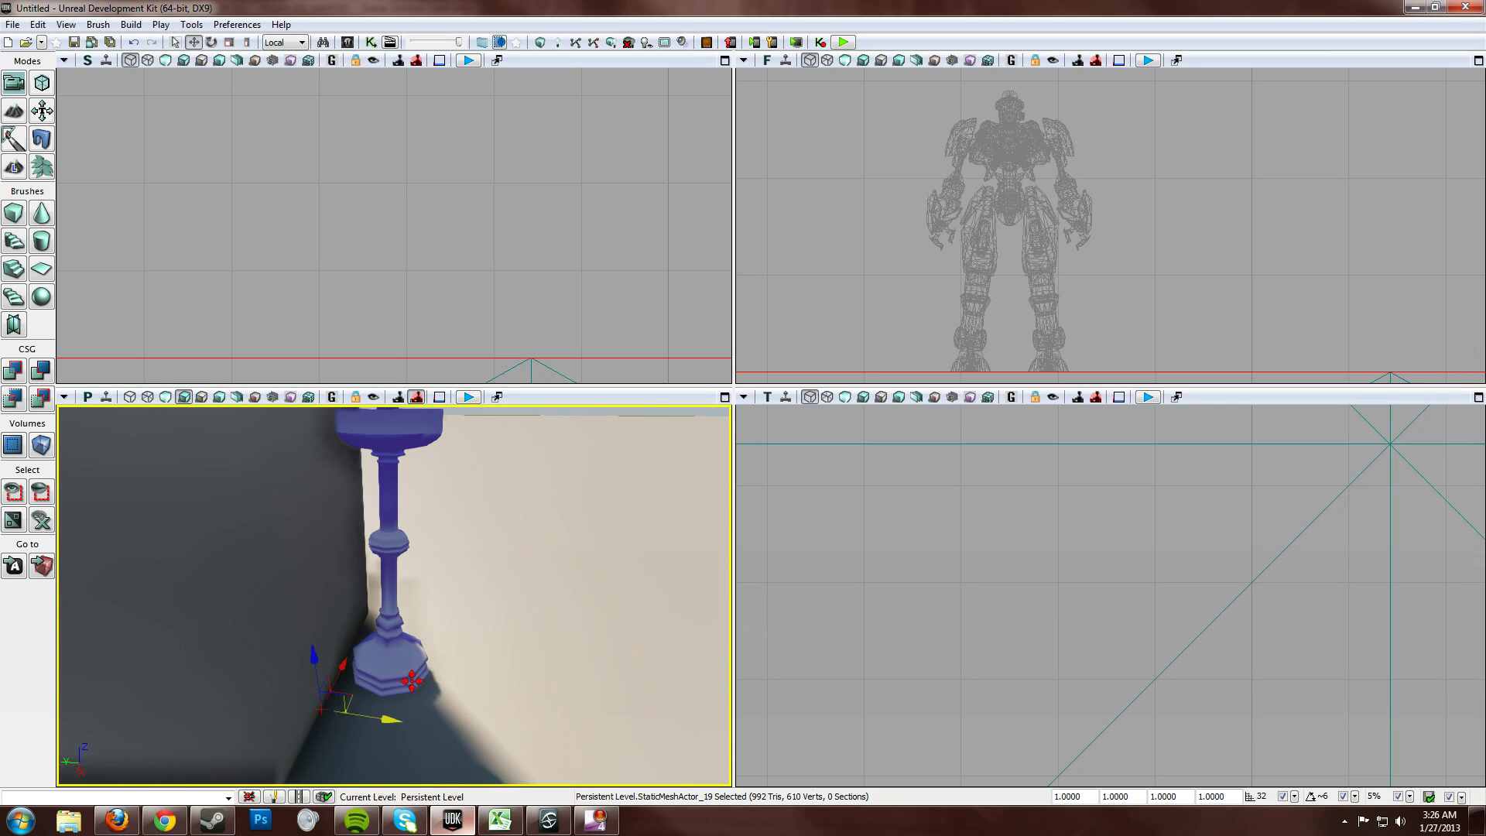
right_drag(454, 720, 474, 720)
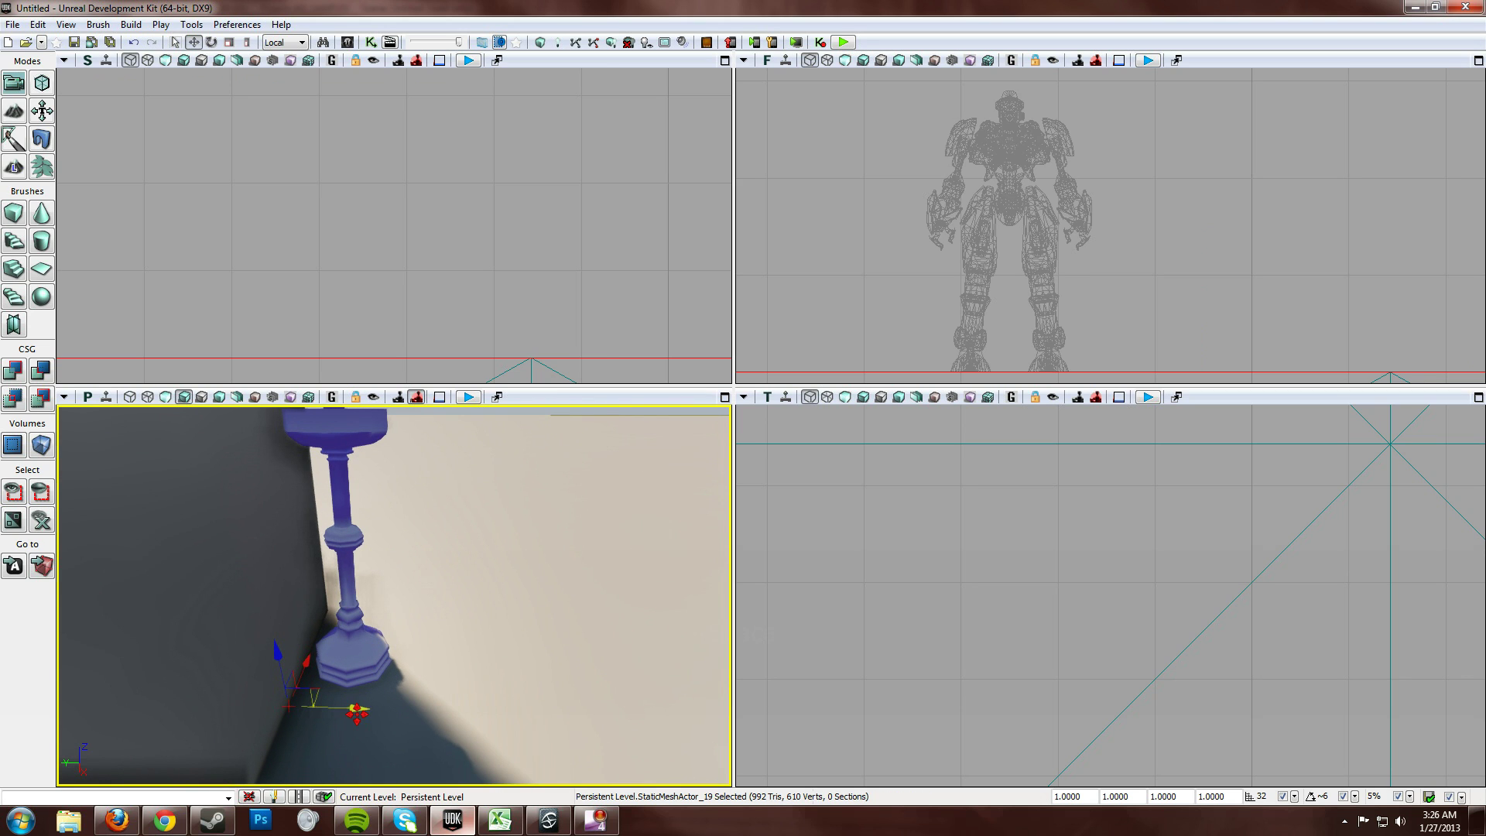
drag(359, 710, 411, 703)
- Set the drag grid snap to 4 and nudge the candle holder toward the wall
right_drag(411, 704, 356, 731)
key(d)
key(w)
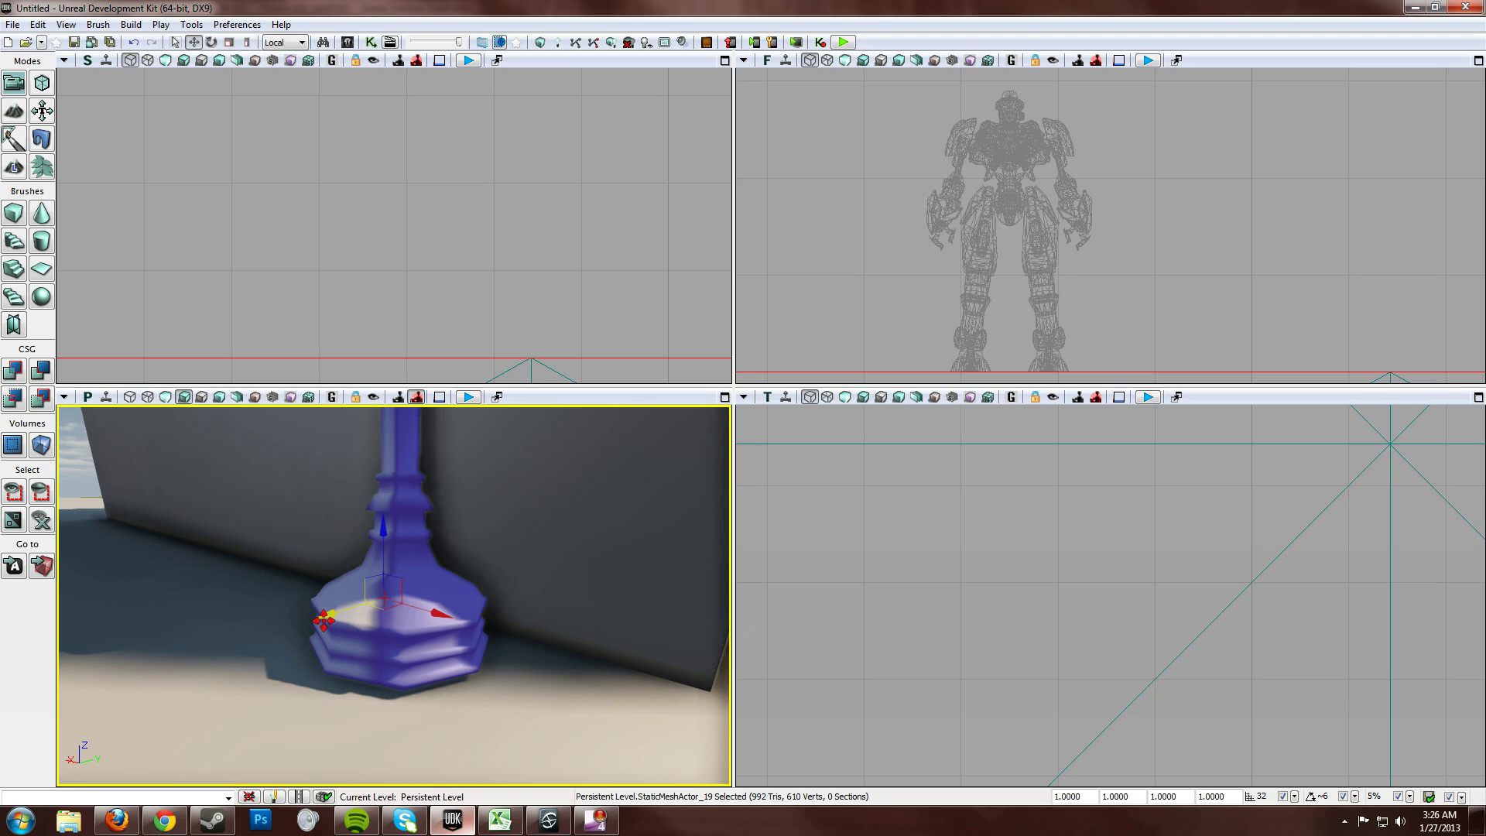
drag(394, 589, 372, 610)
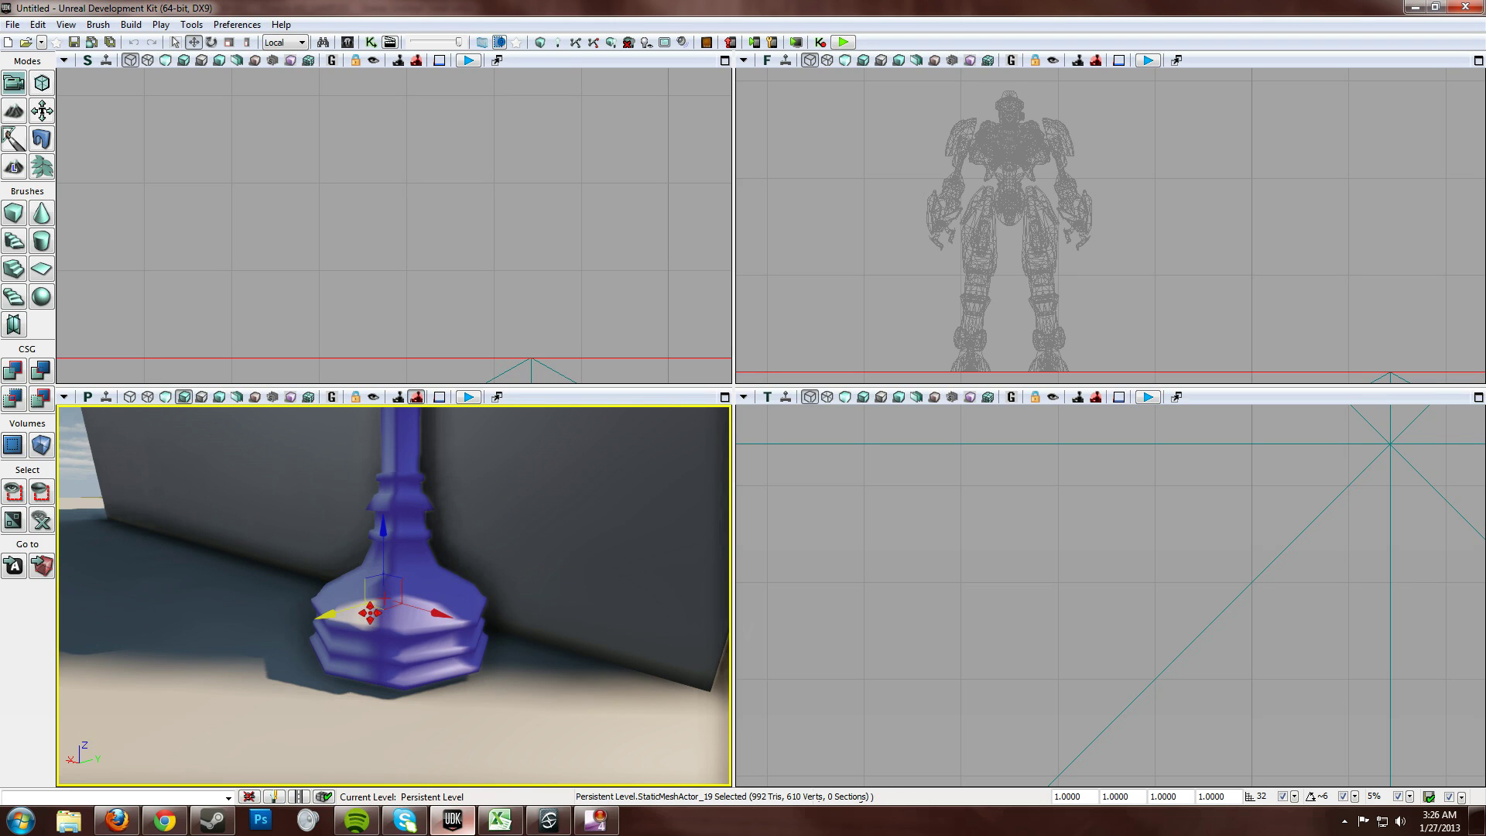
click(1296, 795)
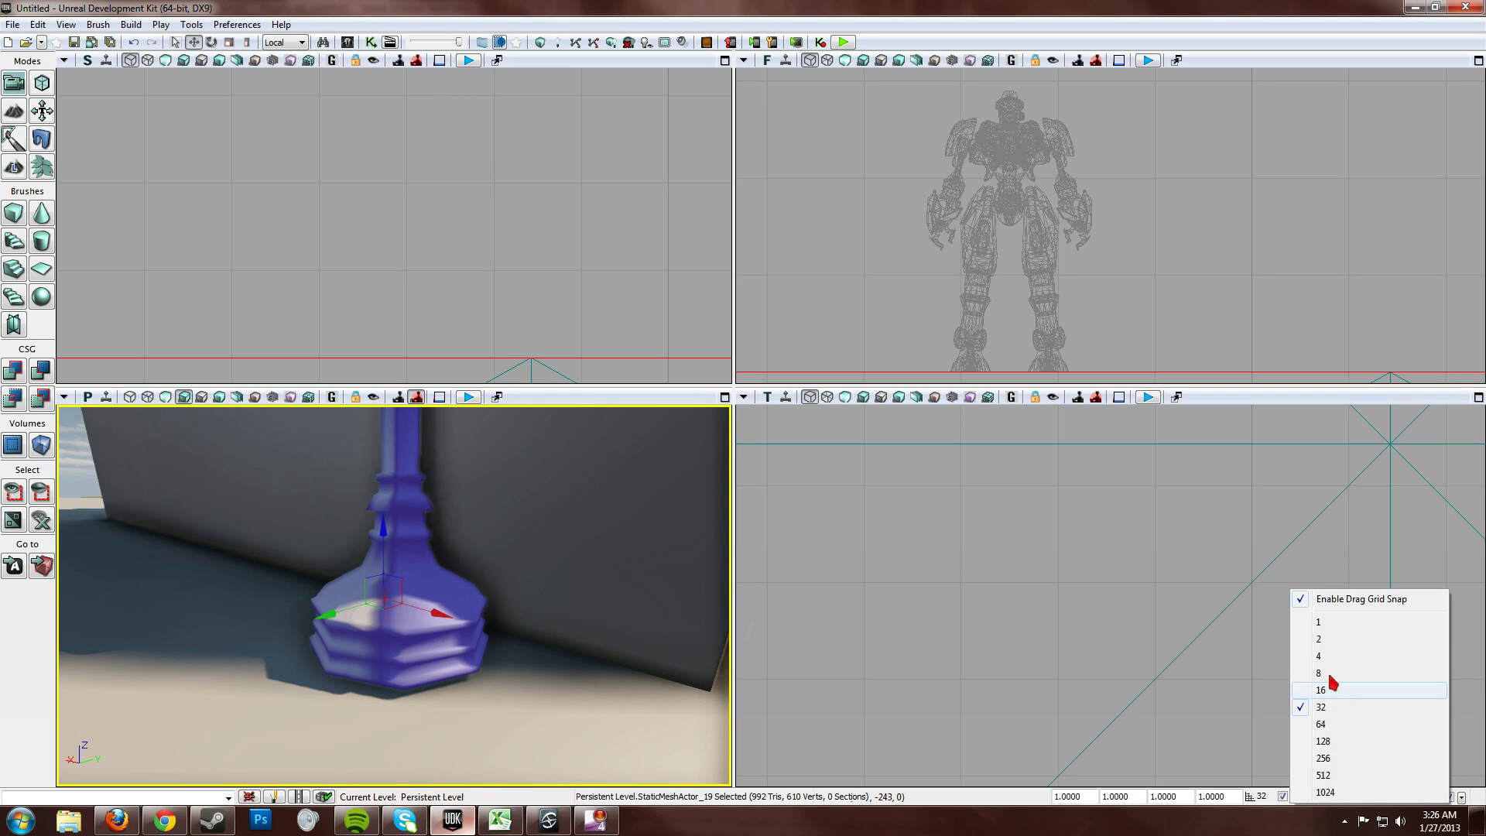
click(1325, 655)
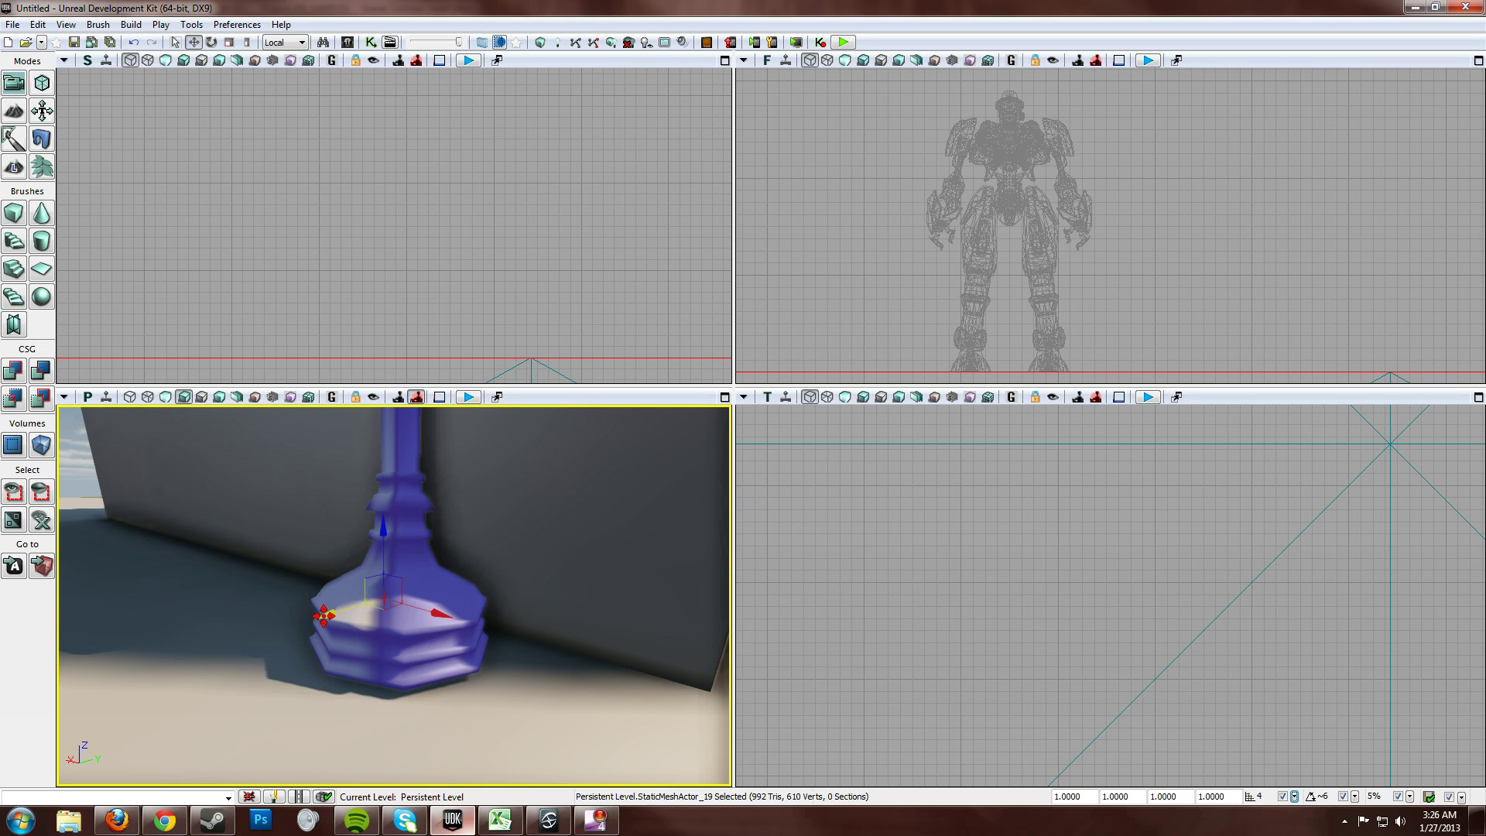
drag(323, 616, 372, 607)
- Shift the candle holder slightly outward from the wall and check the gap from several angles
middle_drag(372, 607, 373, 472)
right_drag(372, 473, 325, 492)
middle_drag(325, 492, 321, 569)
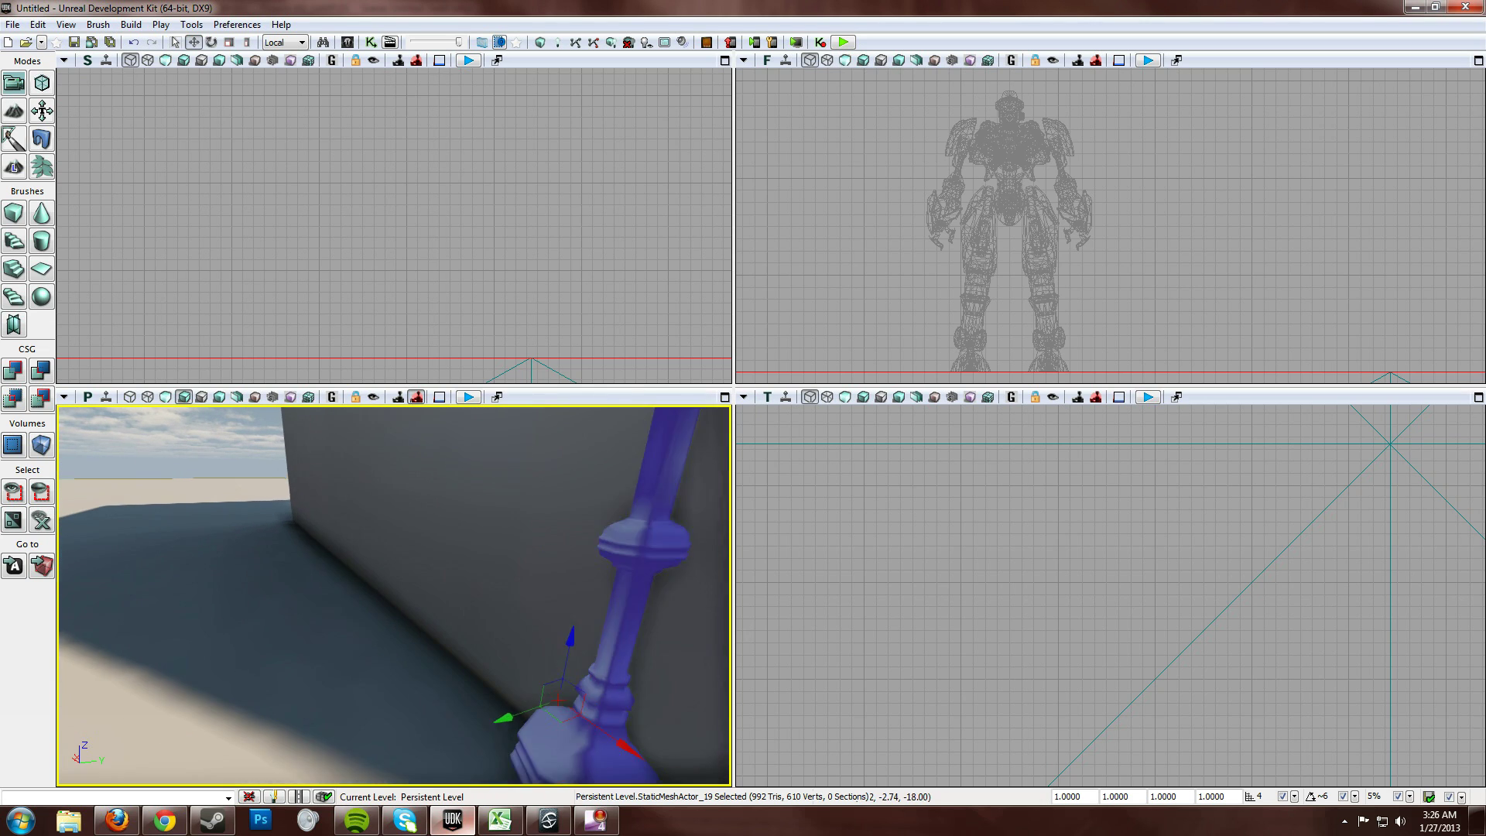
middle_drag(586, 632, 586, 562)
drag(586, 562, 586, 632)
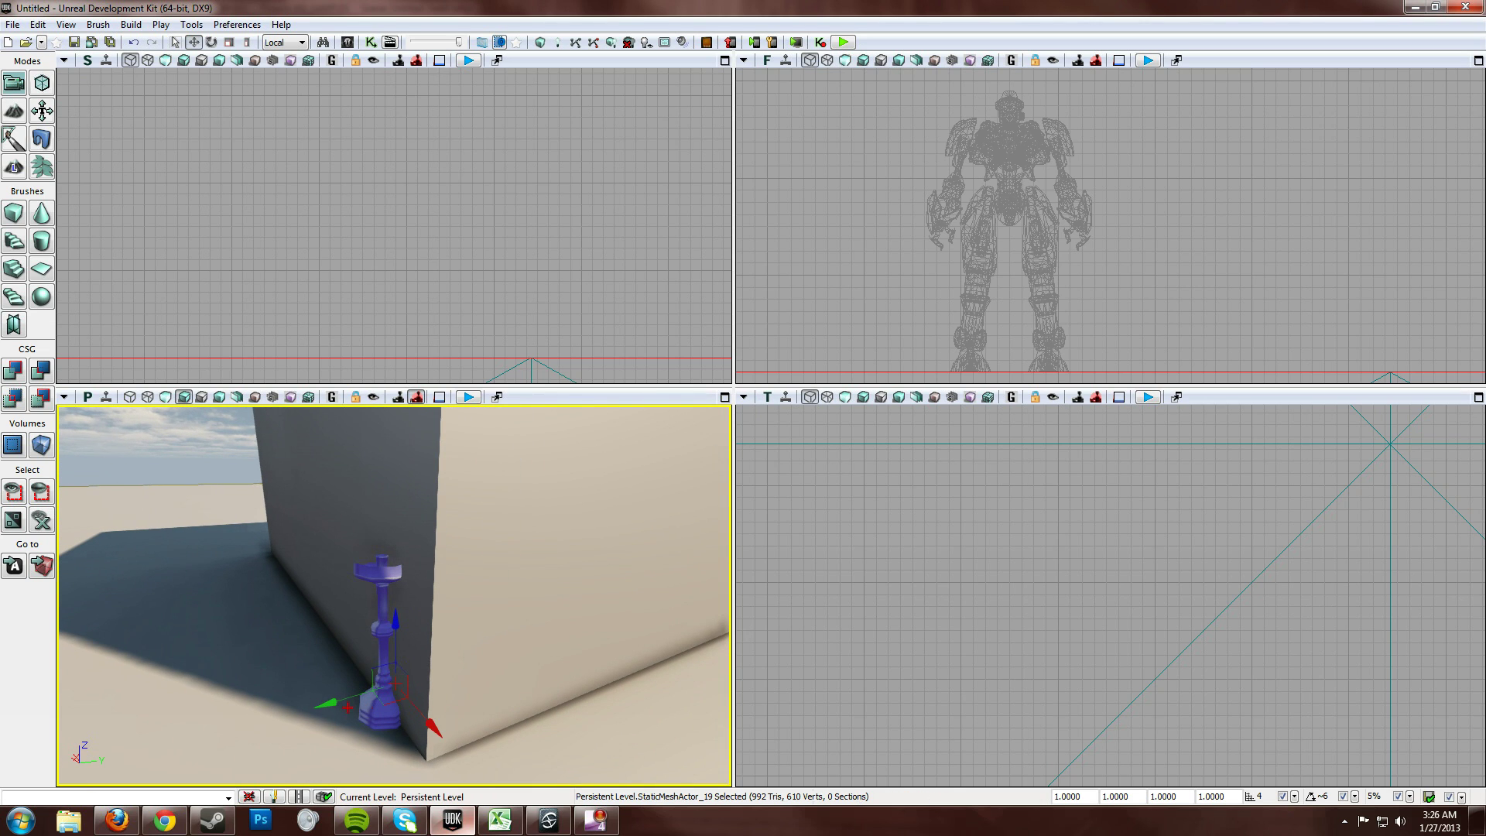
mouse_move(332, 703)
mouse_down()
mouse_move(285, 708)
mouse_move(324, 704)
mouse_move(303, 706)
mouse_up()
right_drag(498, 683, 414, 683)
middle_drag(414, 683, 468, 674)
right_drag(468, 673, 512, 730)
key(a)
- Switch back to Softimage, activate object selection, and inspect the candle holder's base against the origin in the four-view layout
key(alt+Tab)
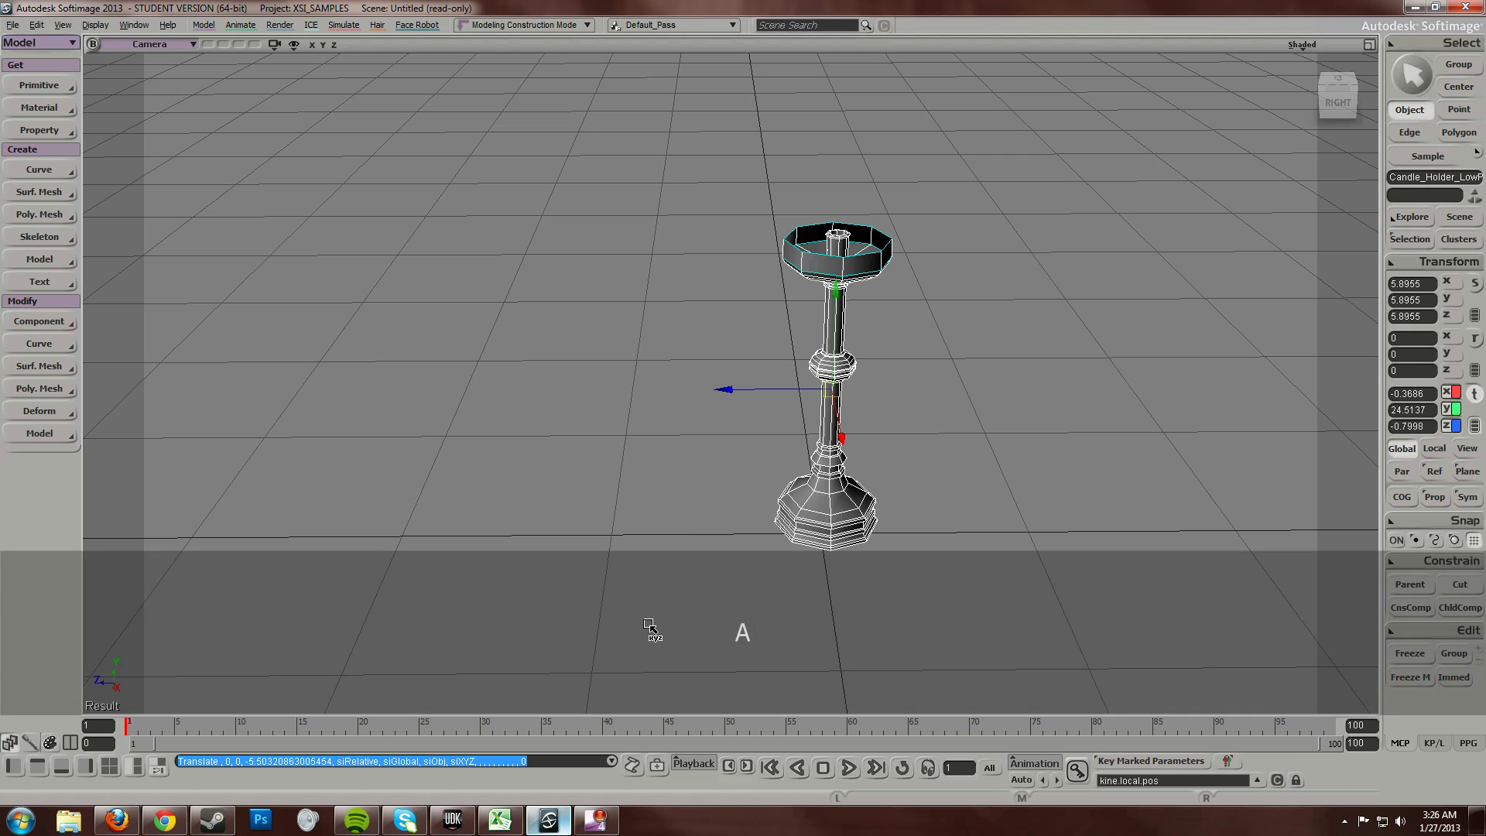
scroll(891, 443, up, 2)
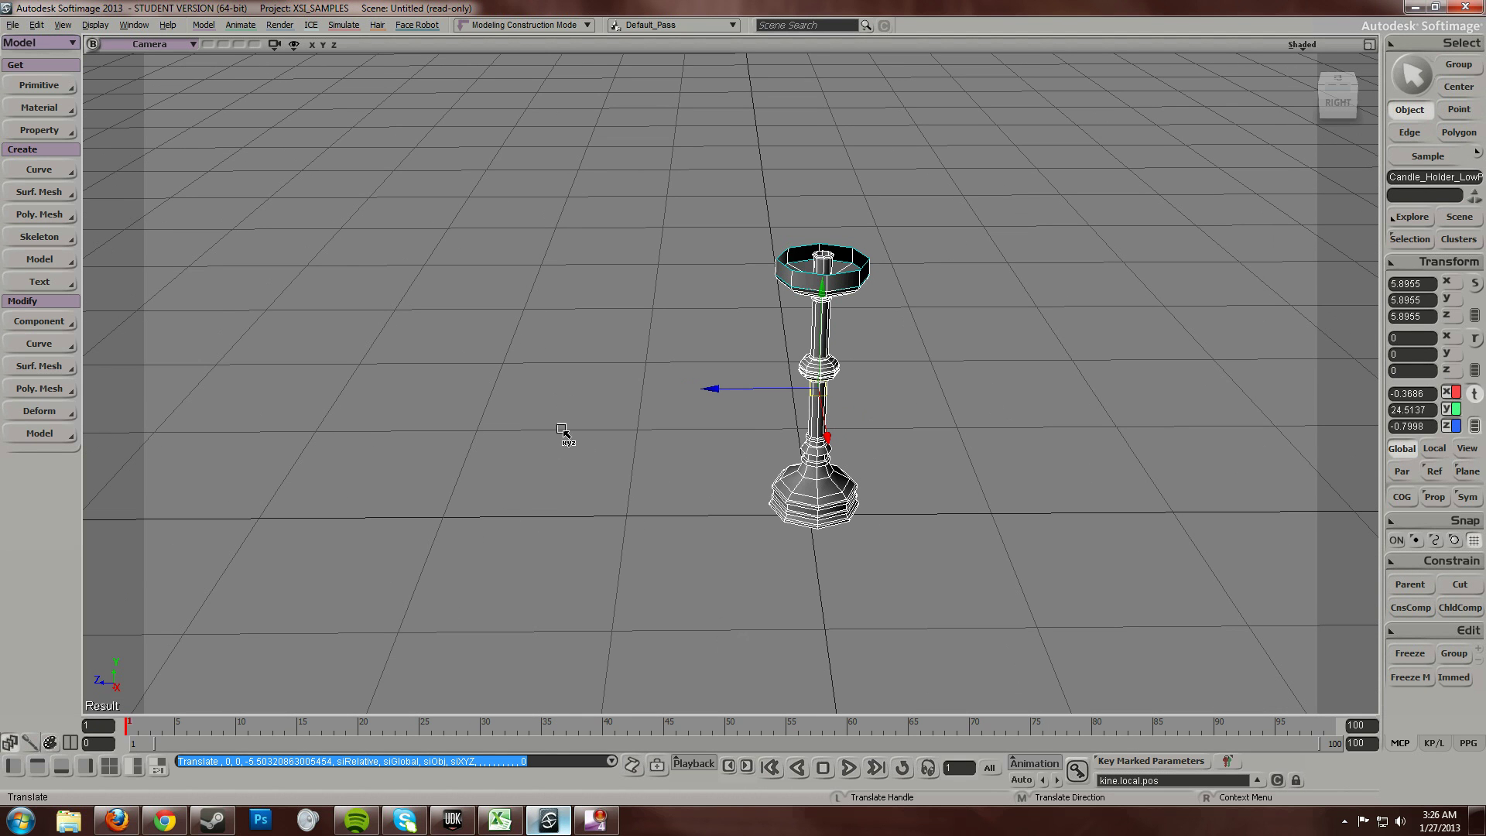
right_click(563, 430)
click(711, 218)
key(space)
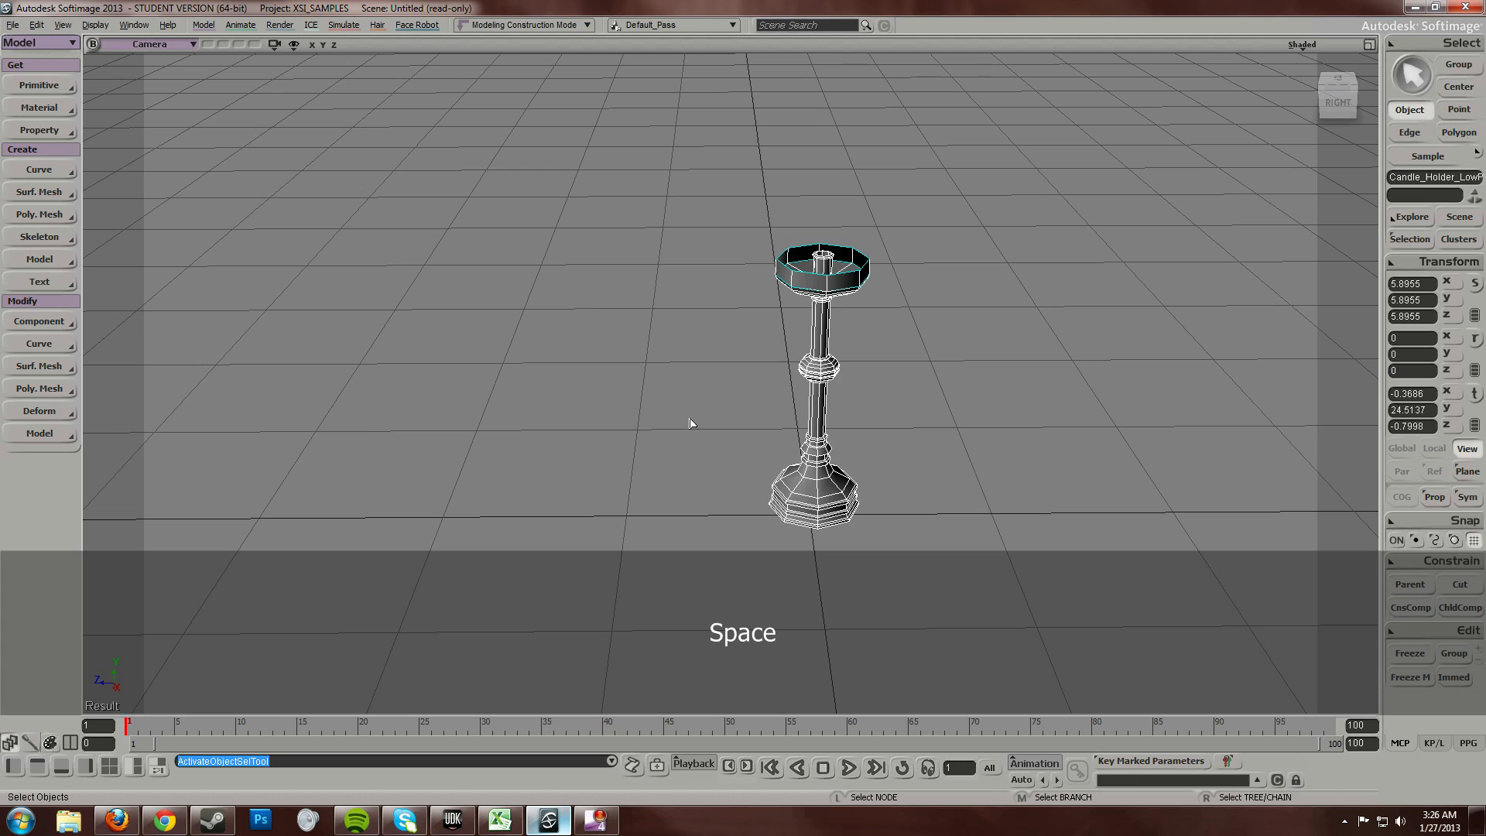
scroll(654, 392, up, 2)
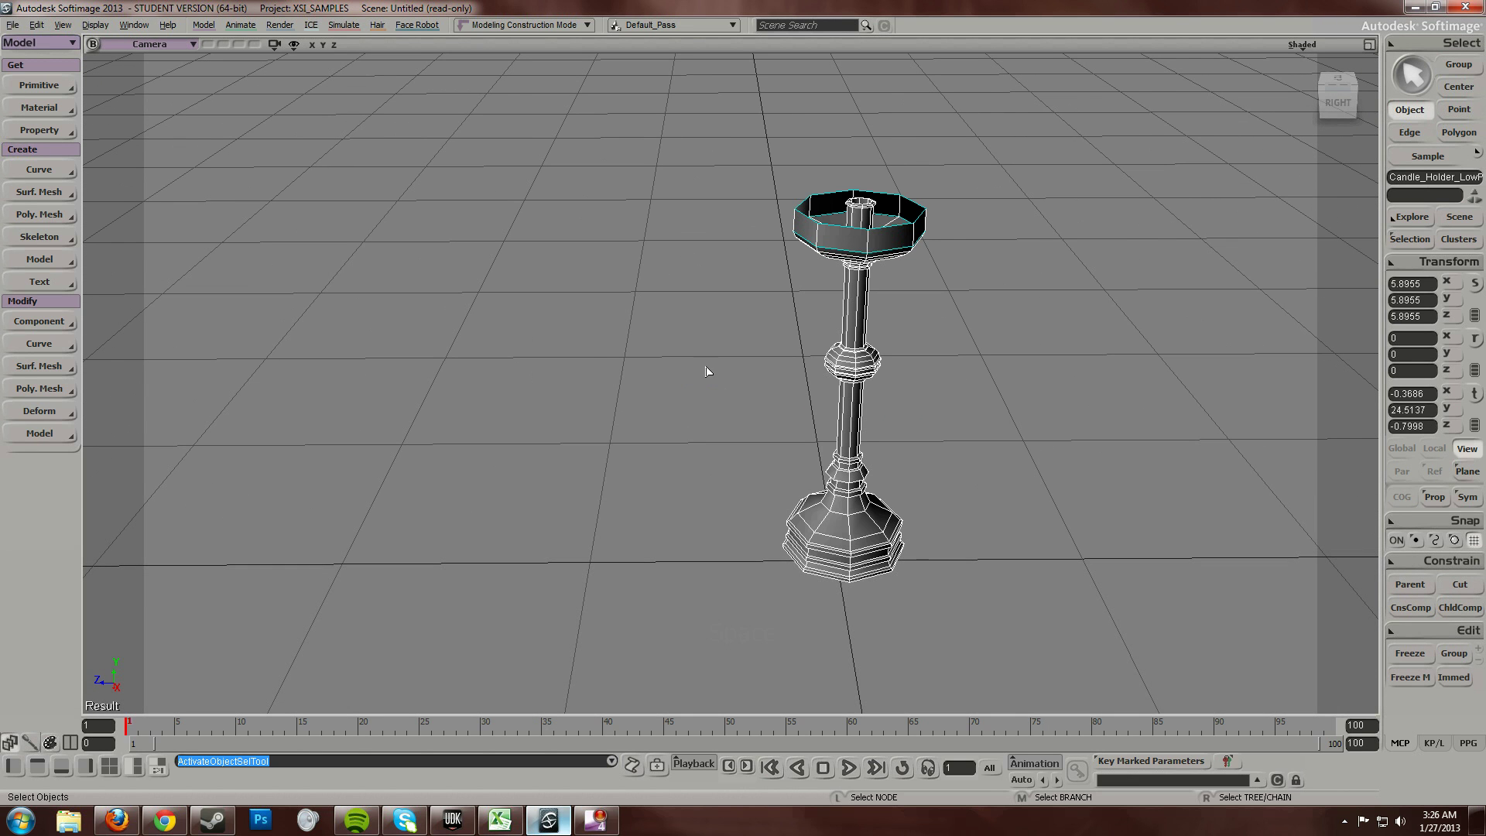
scroll(627, 474, down, 1)
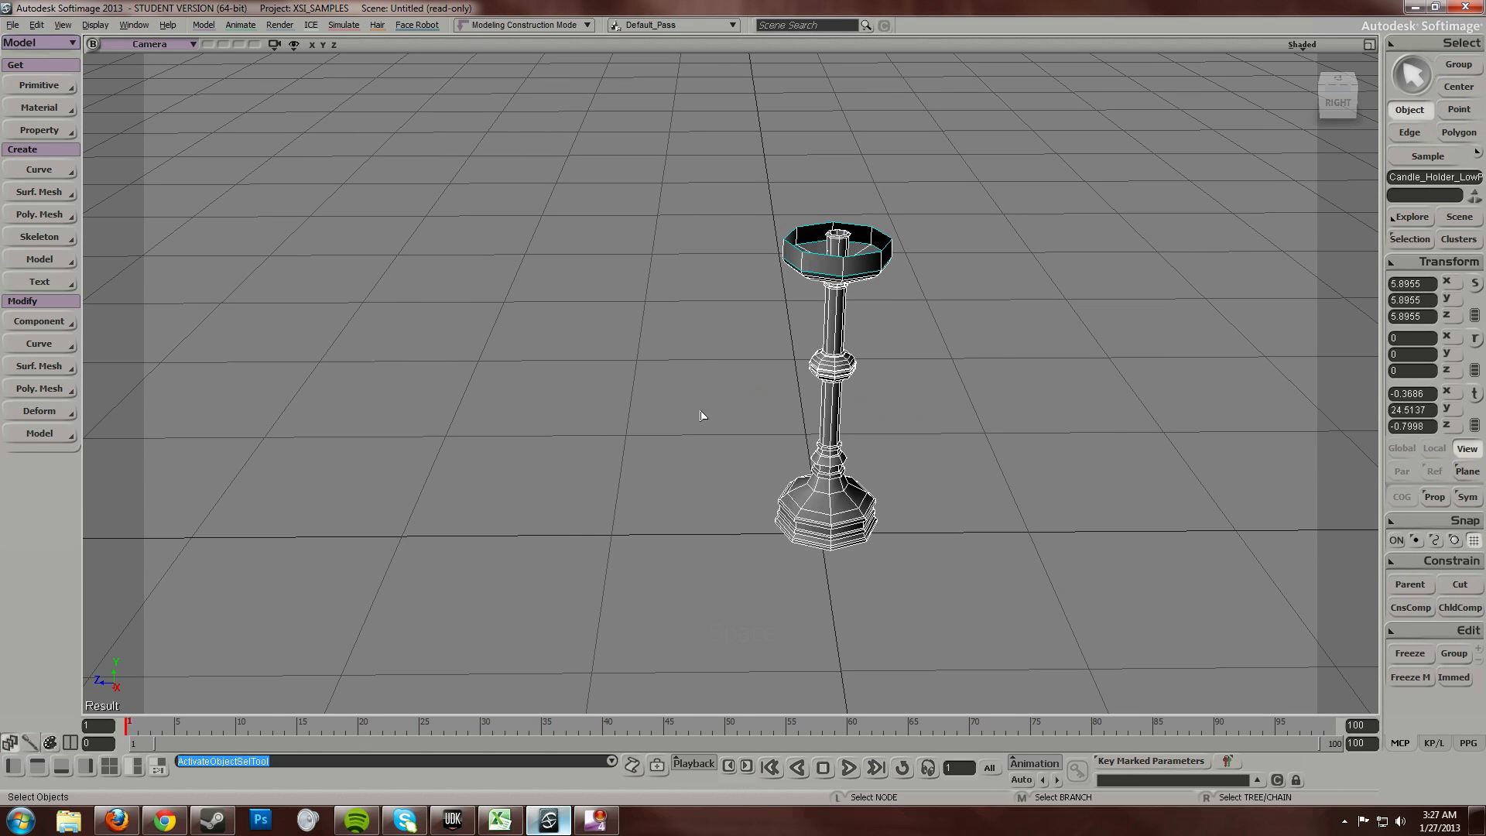
key(F12)
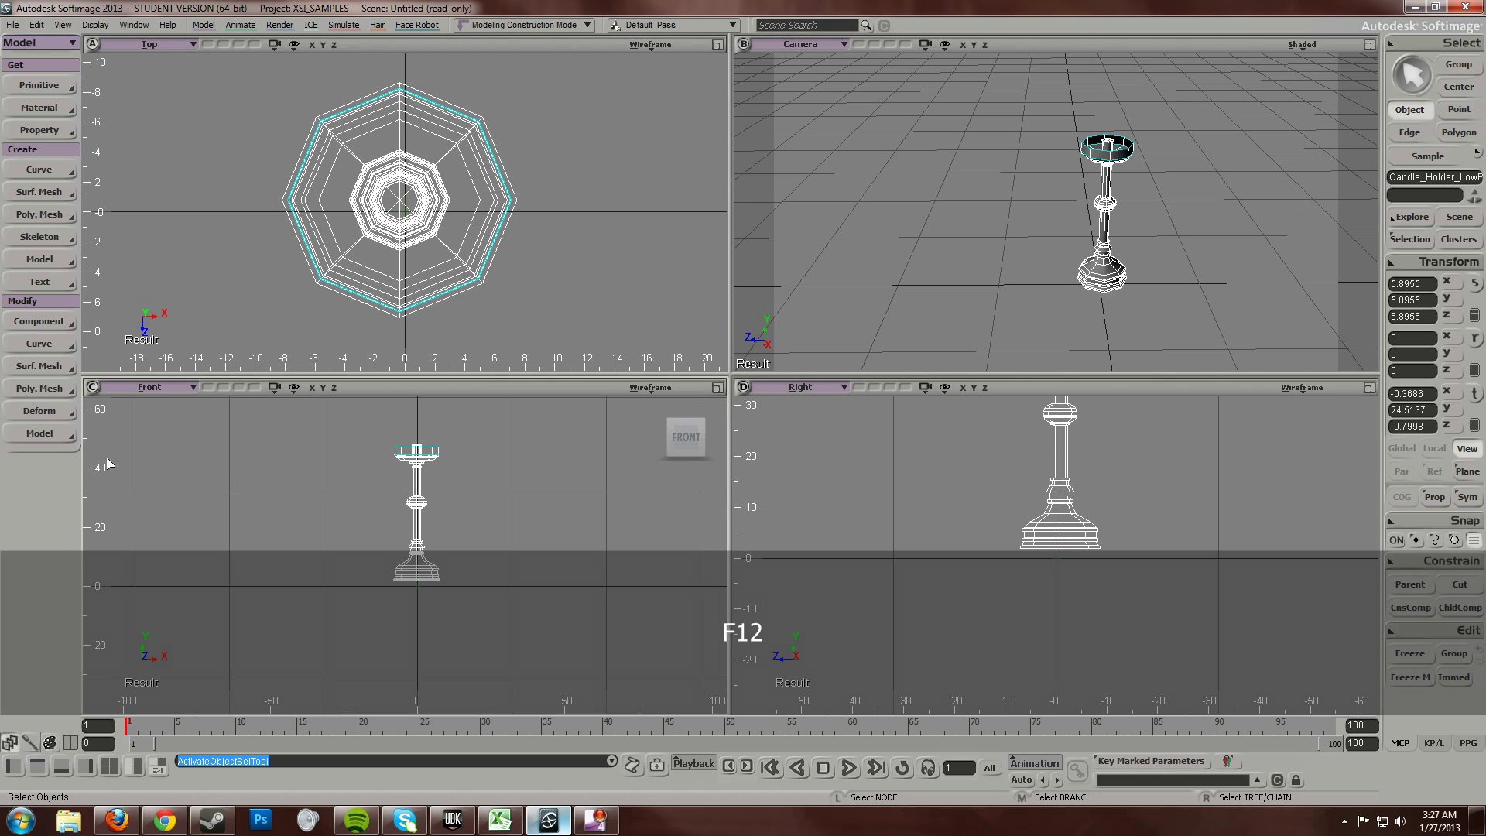
scroll(322, 448, up, 3)
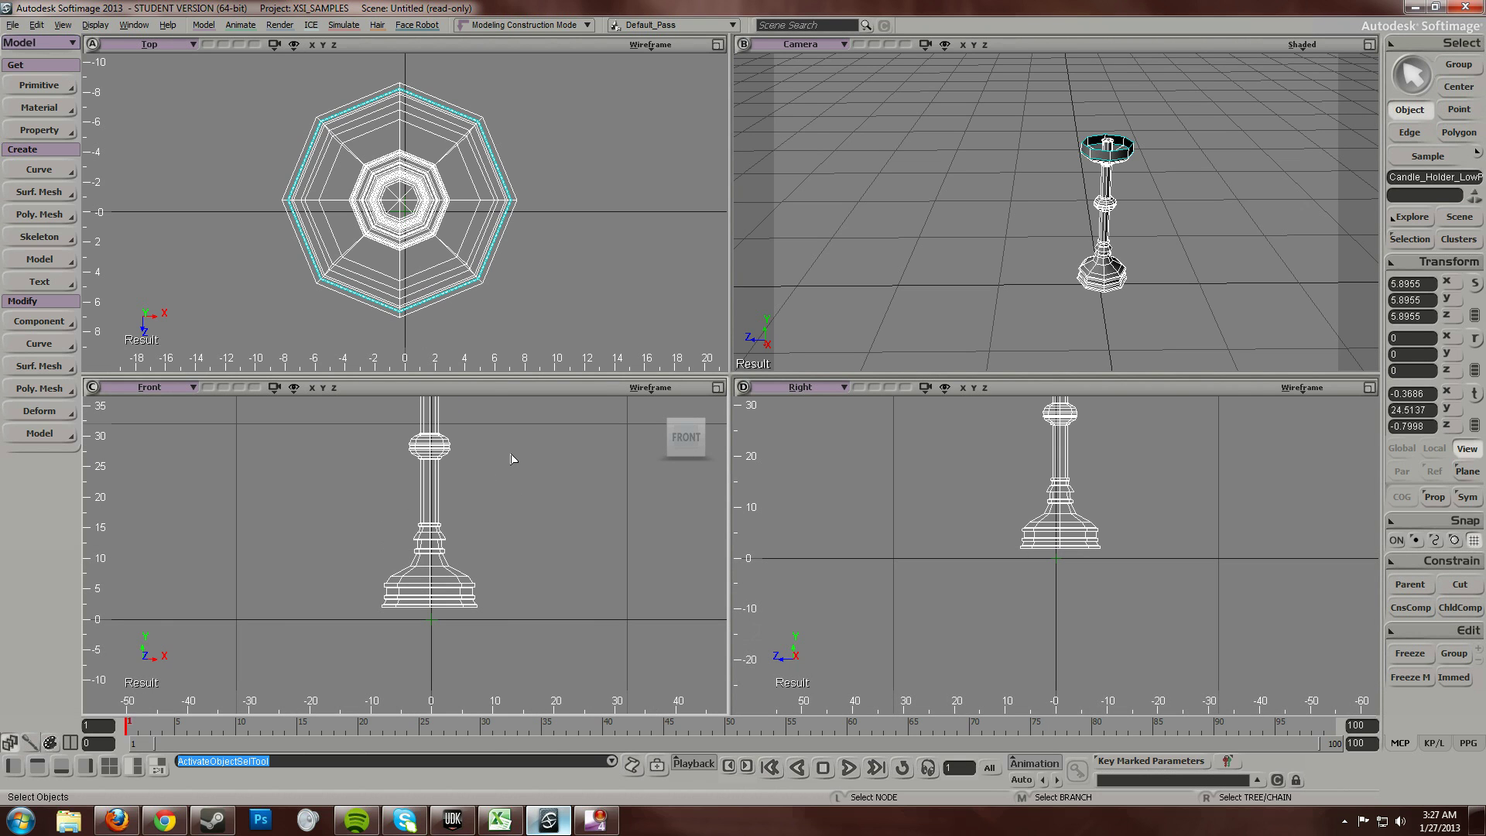
- Examine the candle holder's full height and base against the grid in the front view
key(s)
drag(511, 458, 481, 571)
scroll(206, 493, up, 2)
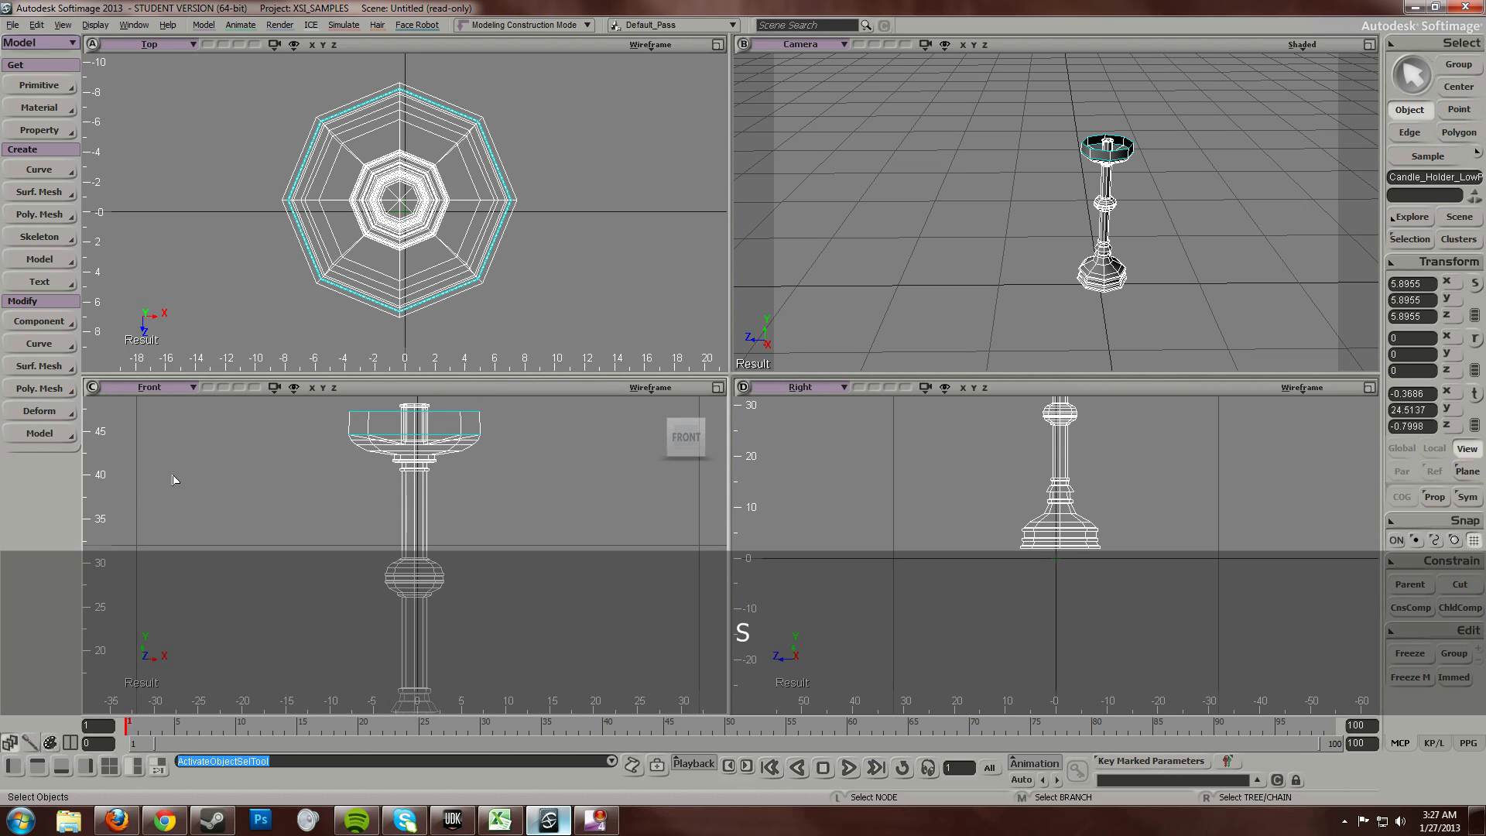
key(s)
drag(292, 466, 286, 531)
key(s)
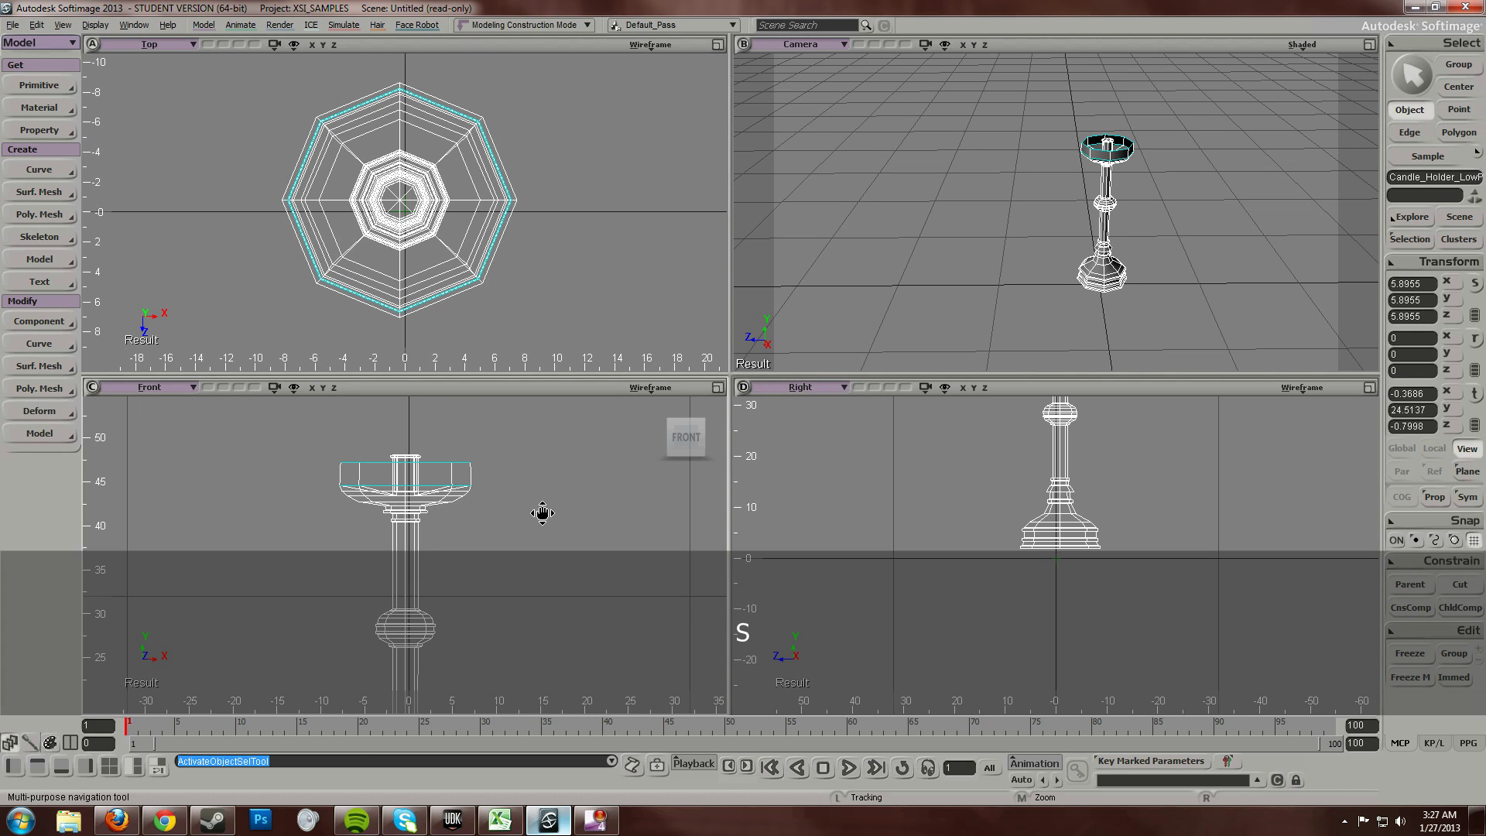
drag(541, 514, 509, 483)
scroll(521, 531, down, 5)
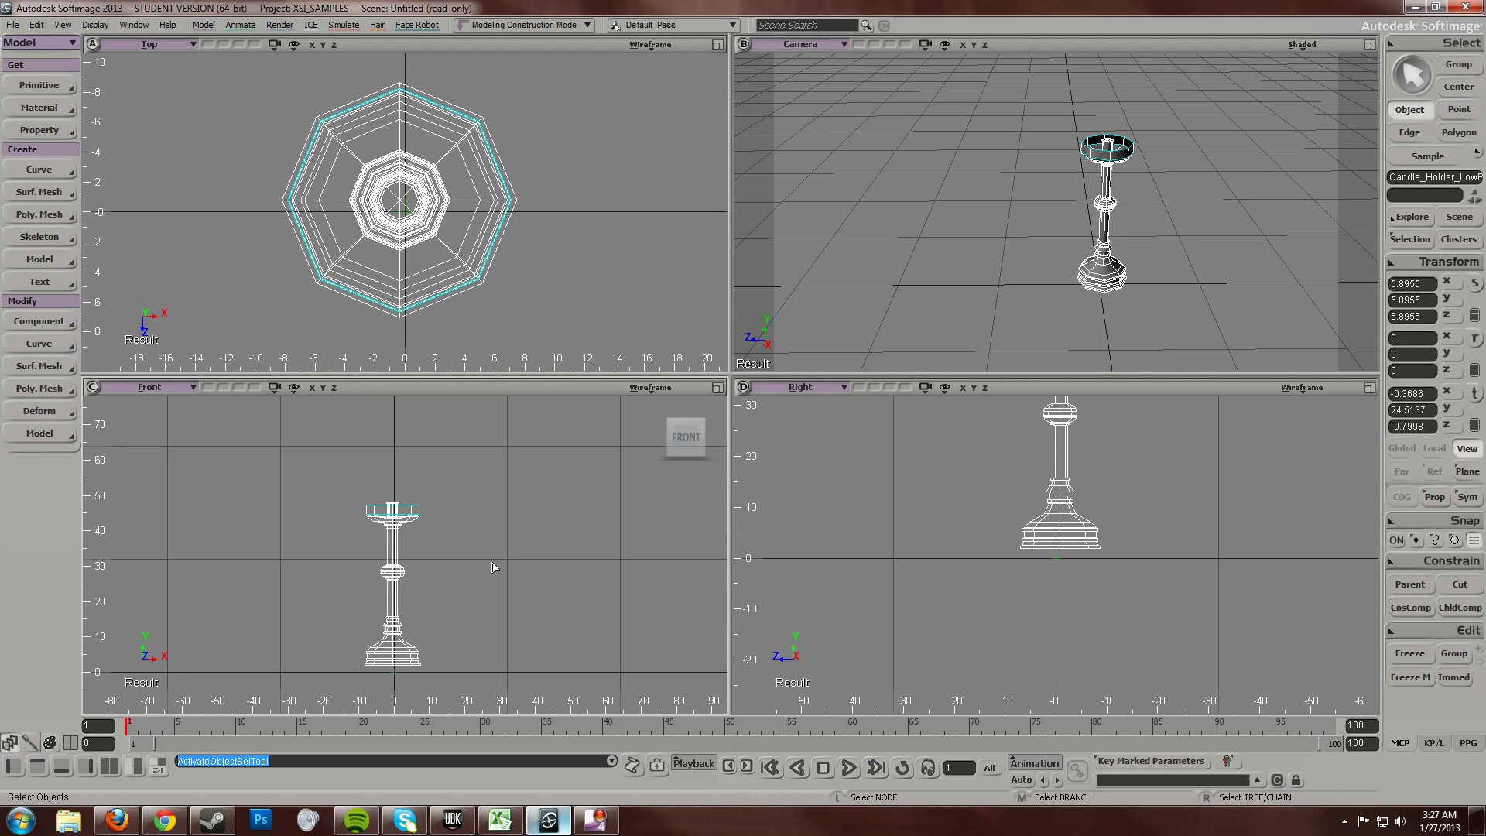
key(s)
mouse_move(445, 524)
mouse_down()
mouse_move(403, 475)
mouse_move(448, 511)
mouse_up()
scroll(405, 478, up, 1)
key(s)
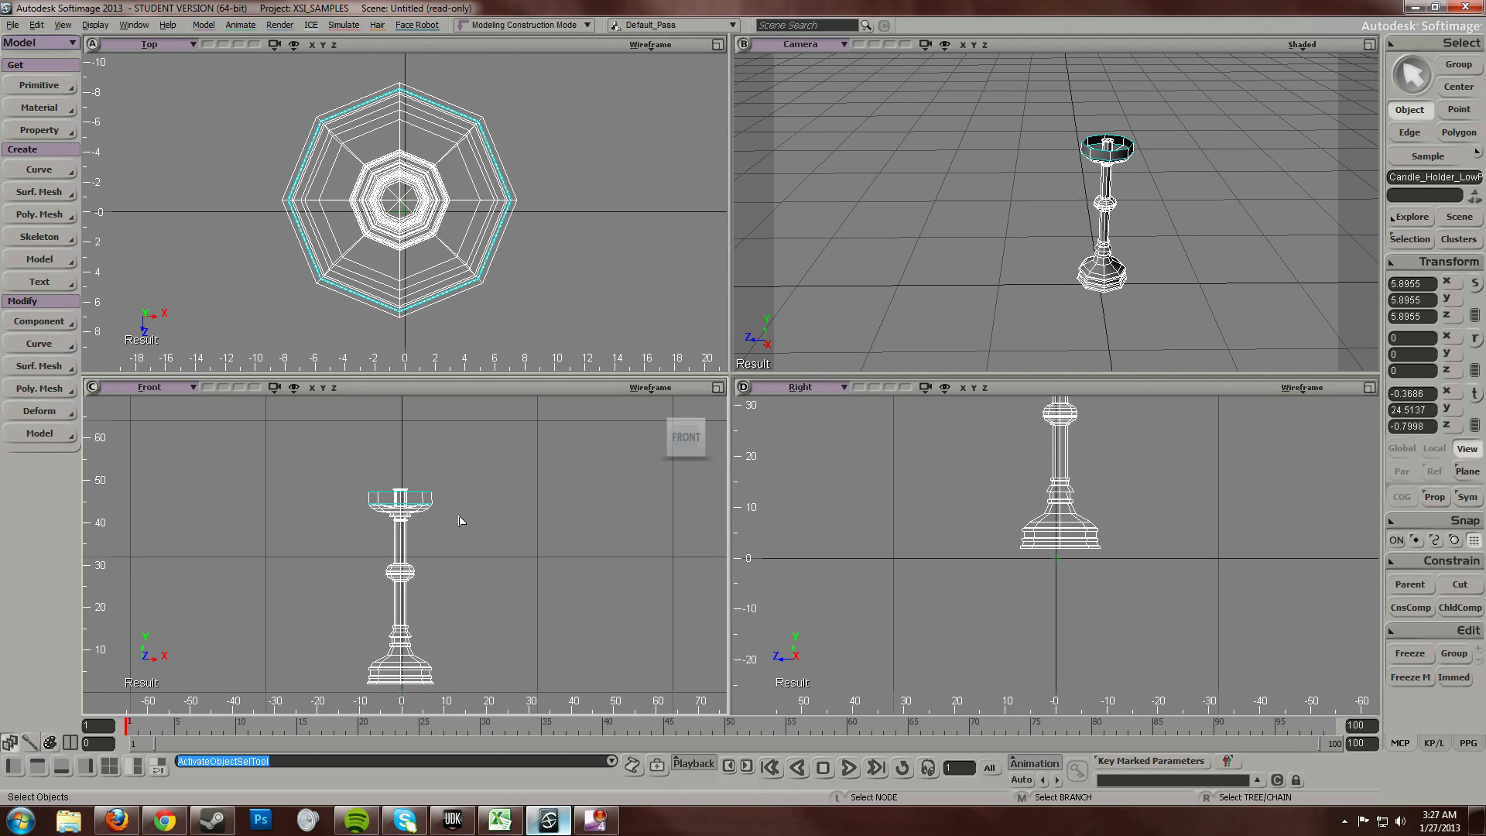
key(s)
drag(443, 508, 417, 507)
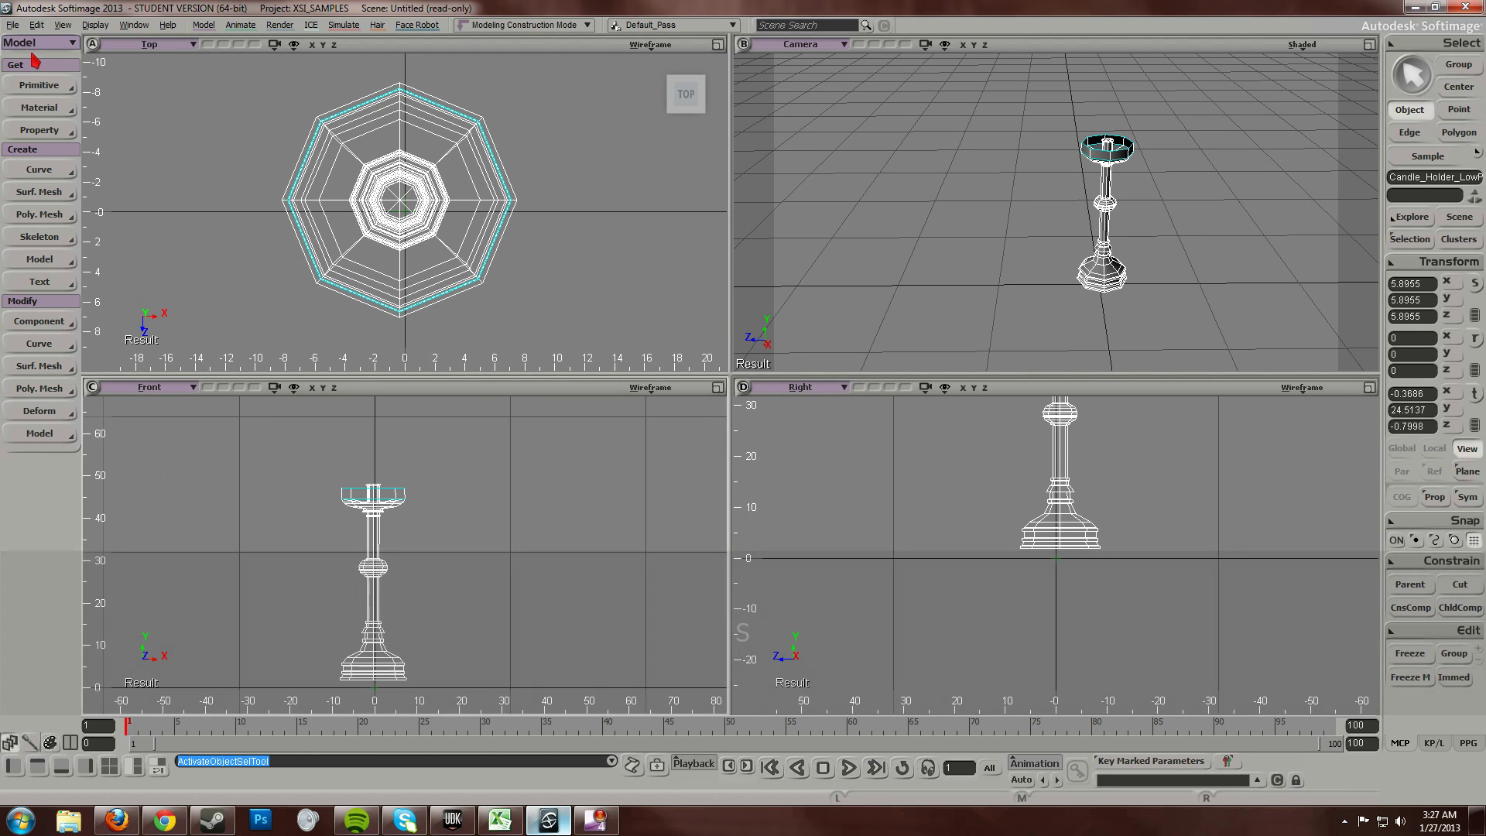
- Select the candle holder and start an FBX export to the desktop that overwrites Candle_Holder_LowPoly_01.fbx
drag(305, 483, 408, 537)
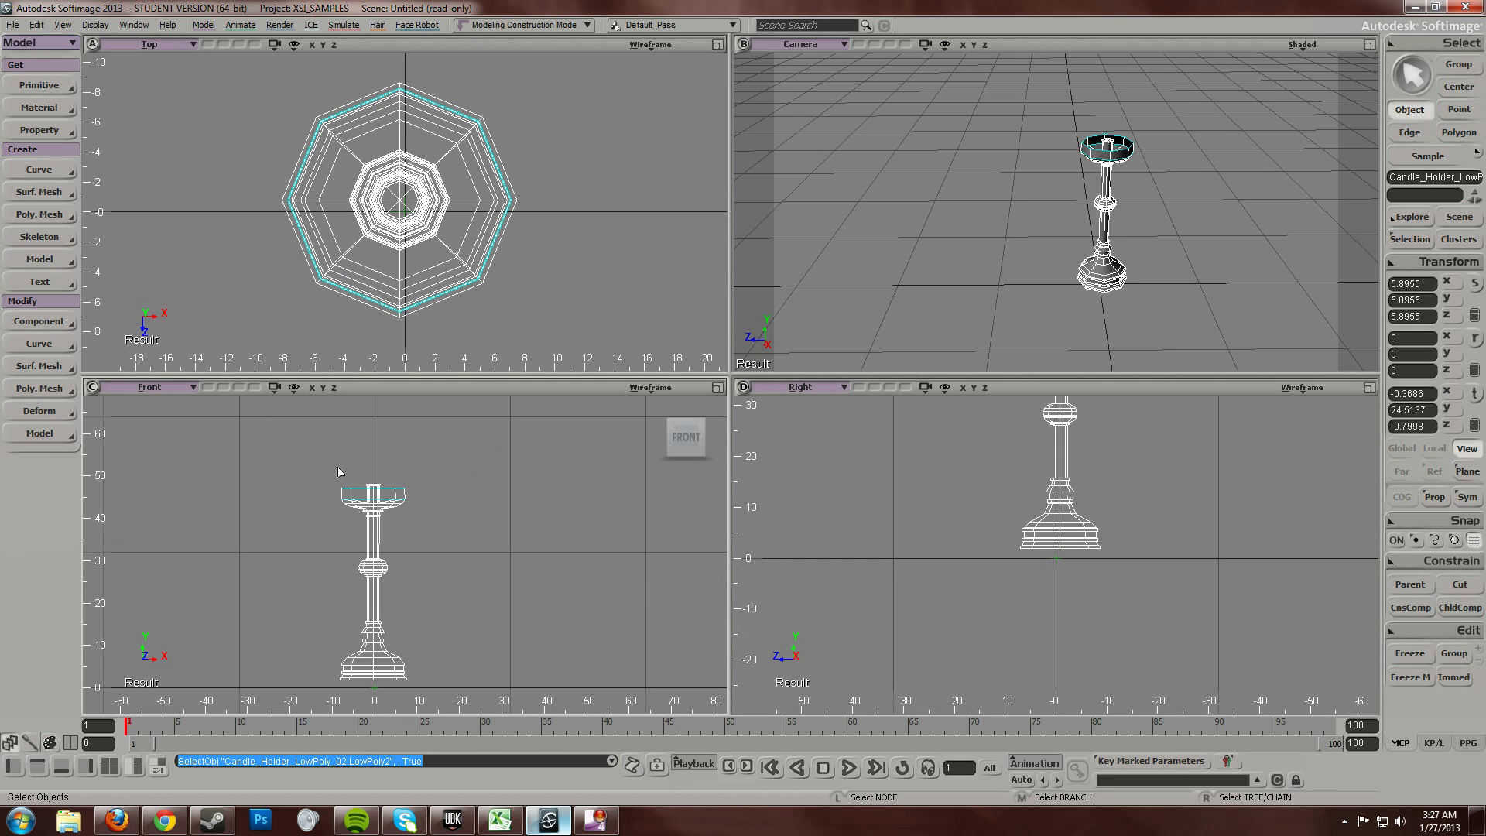
click(13, 24)
mouse_move(72, 190)
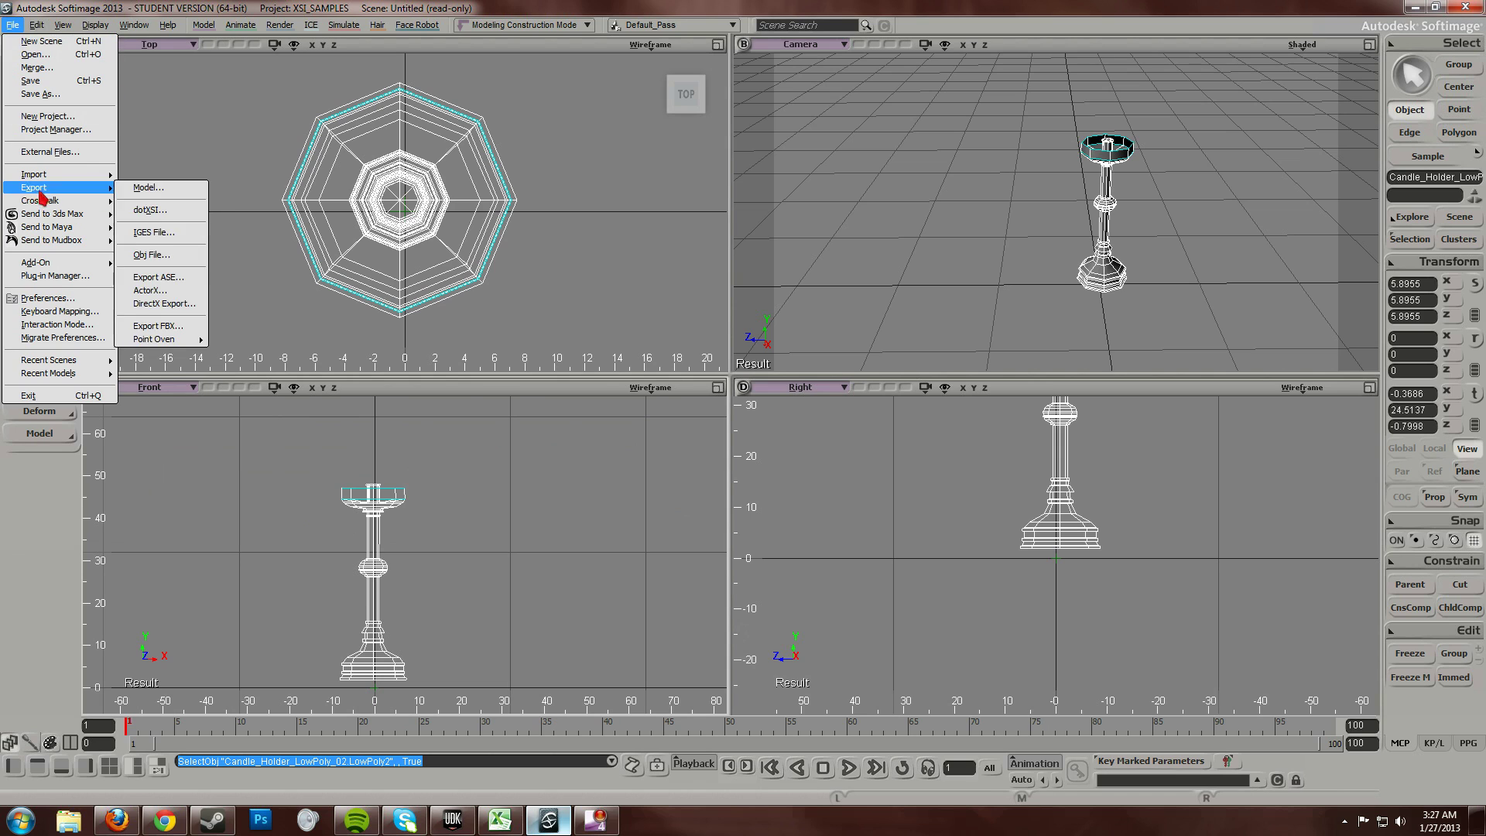
click(150, 326)
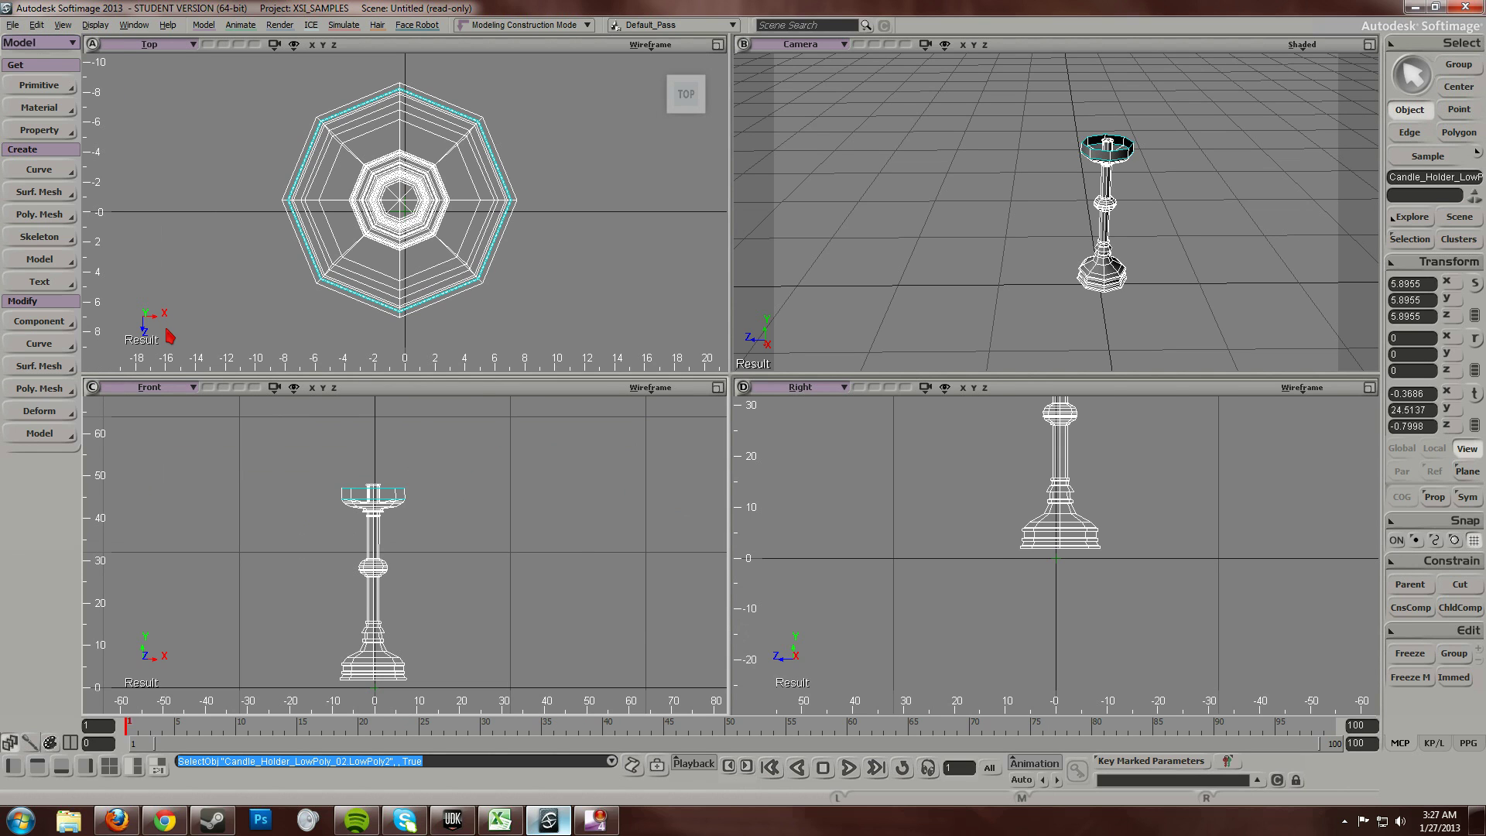
click(708, 366)
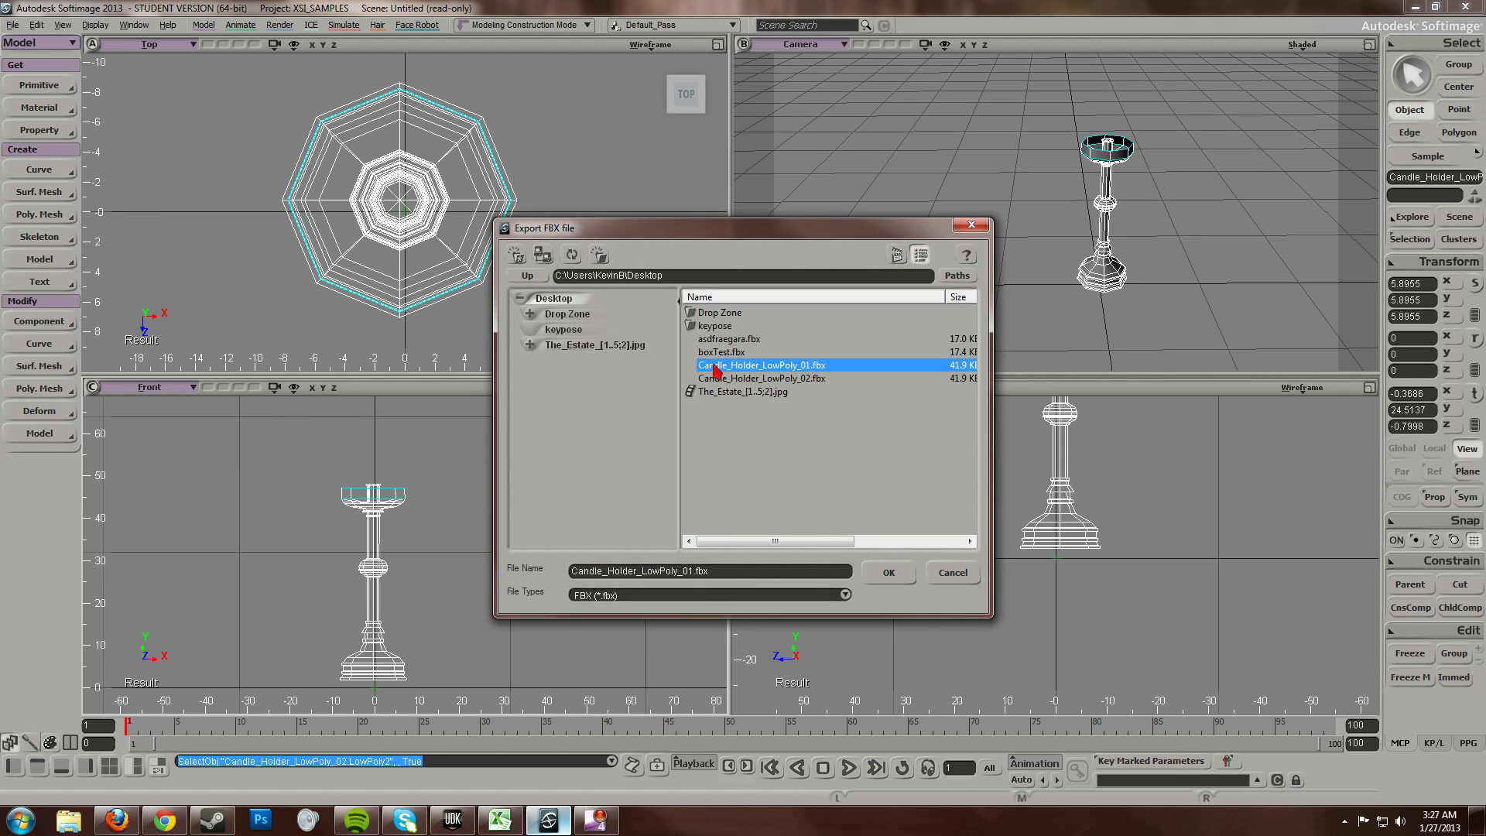
click(888, 572)
click(809, 460)
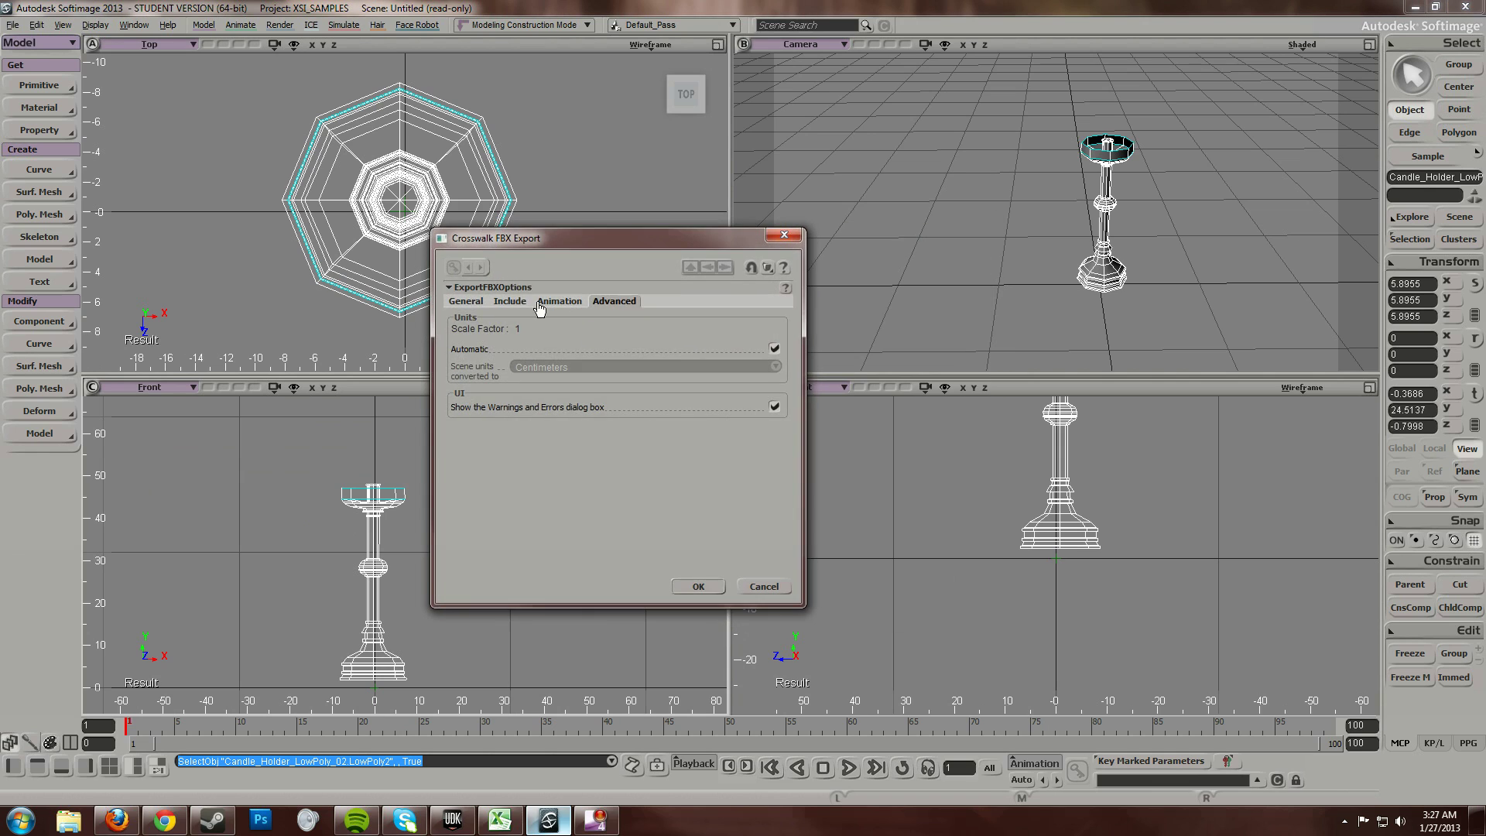
- Set the FBX export version to FBX plugin 2012 (FBXSDK 7.2) in the general export options
click(455, 301)
drag(486, 249, 589, 230)
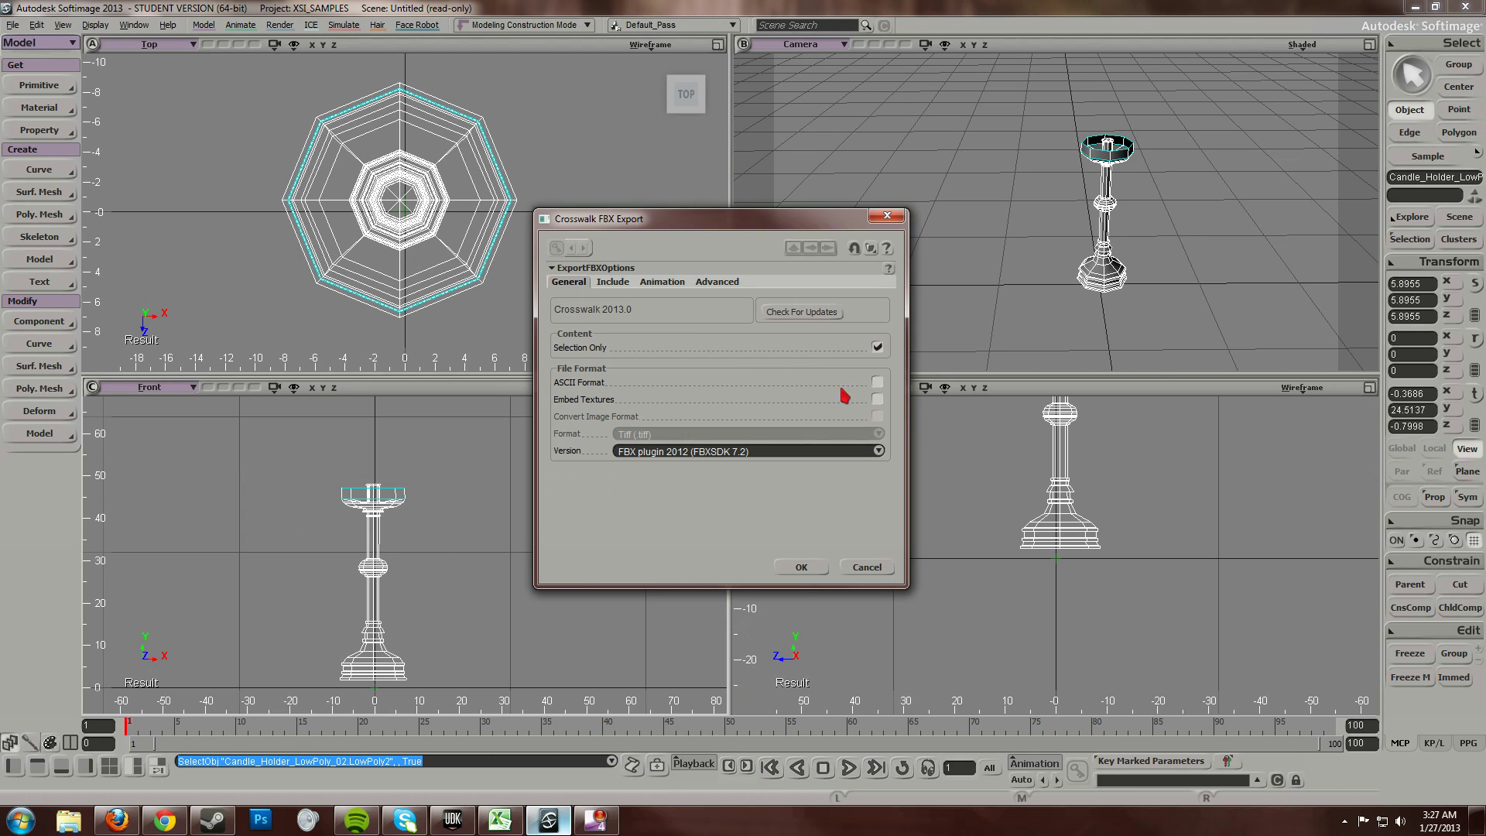
click(806, 452)
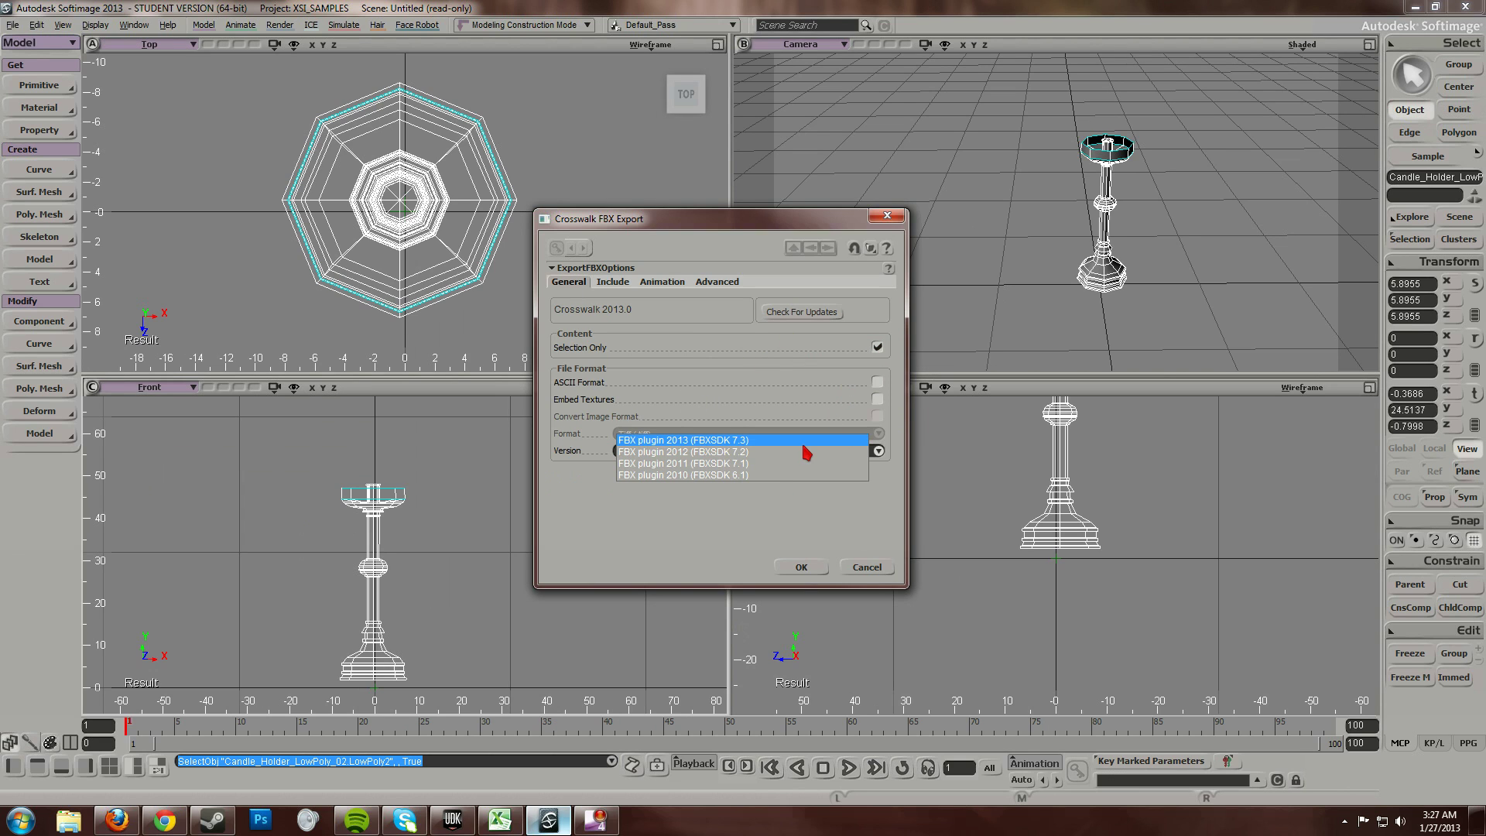
click(735, 453)
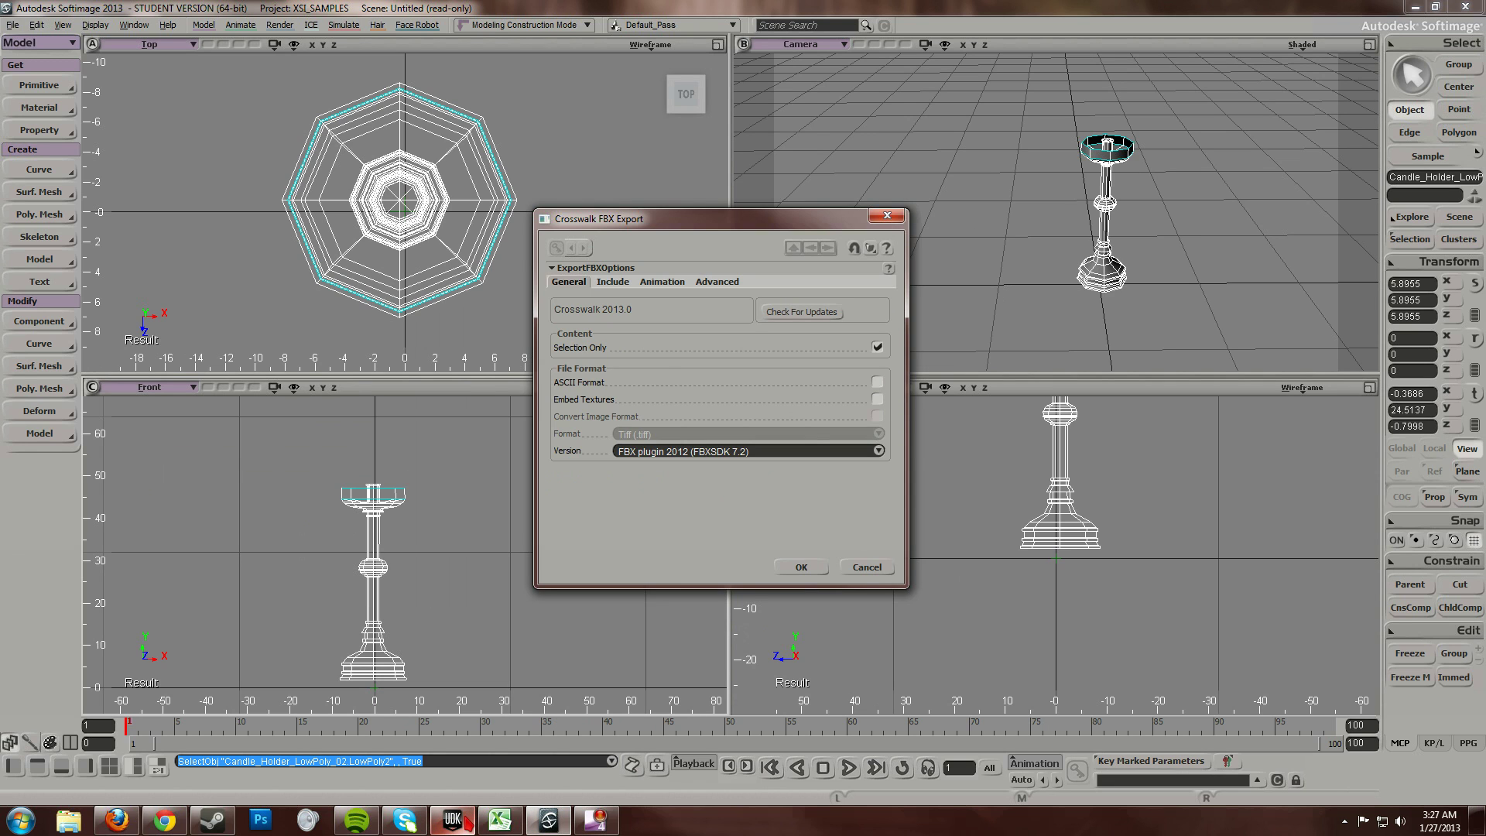
click(453, 819)
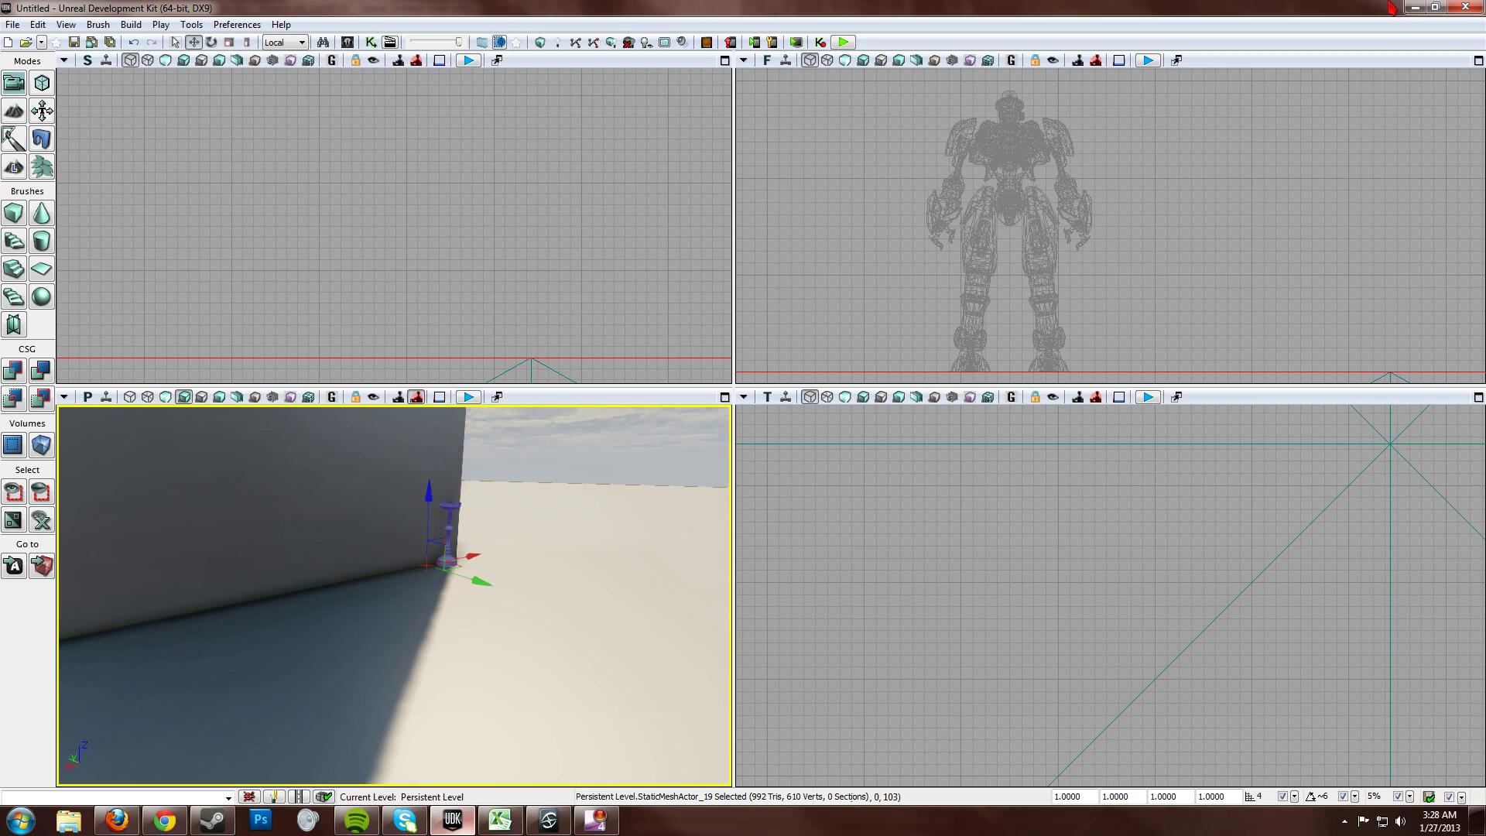
click(1415, 7)
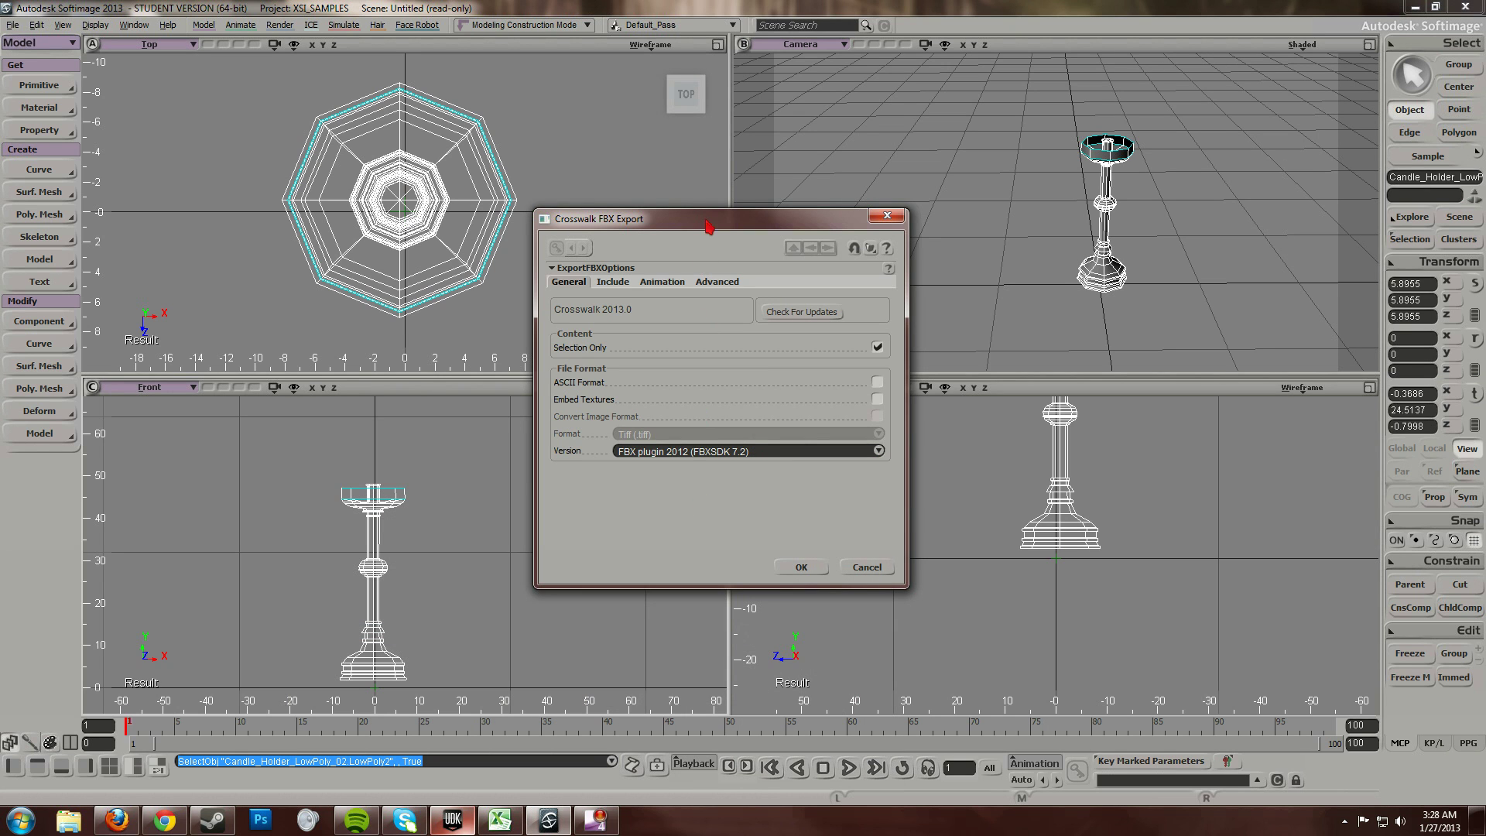
drag(708, 210, 707, 236)
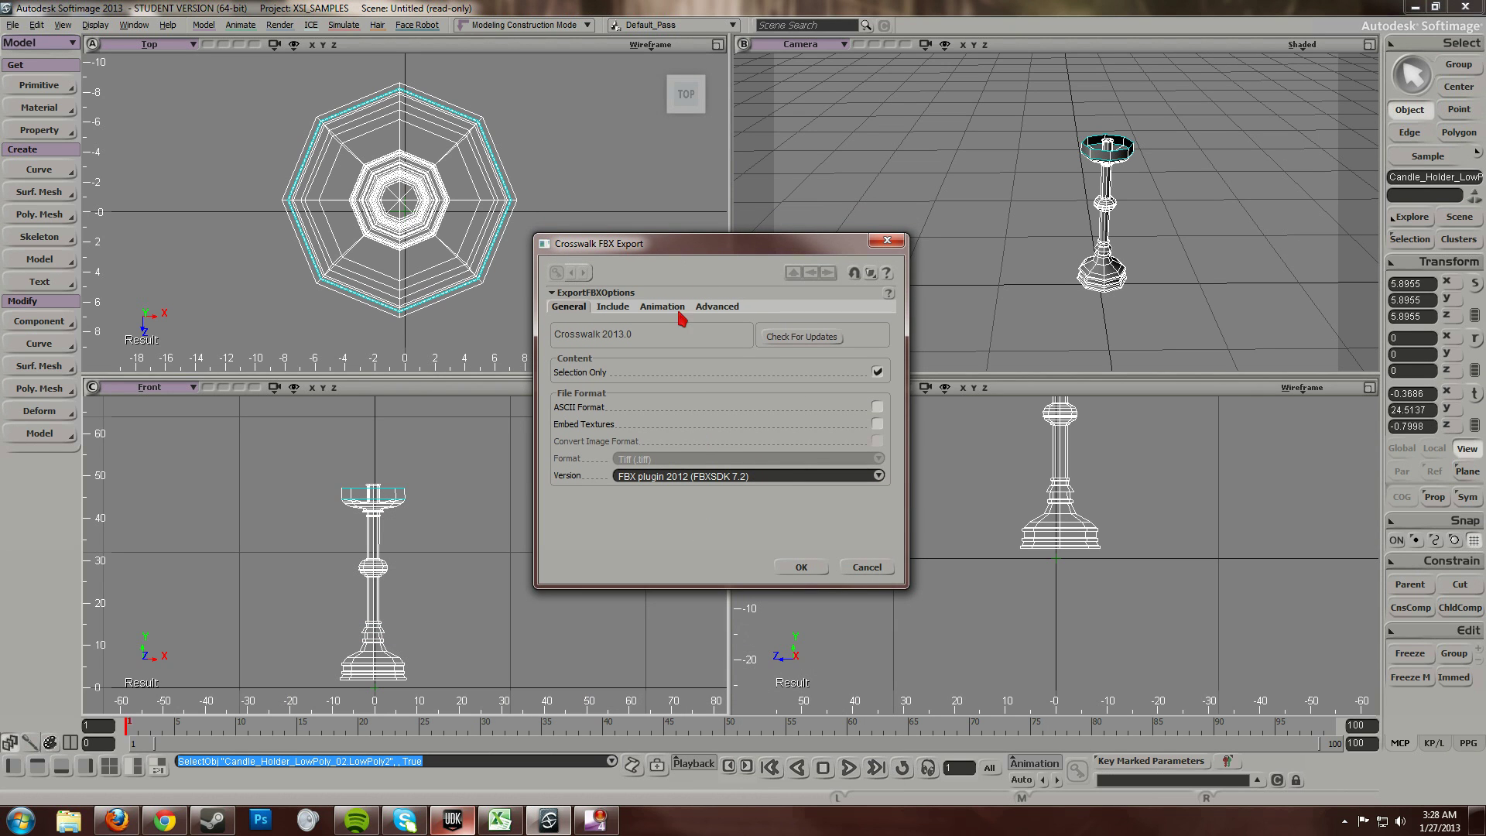
click(788, 477)
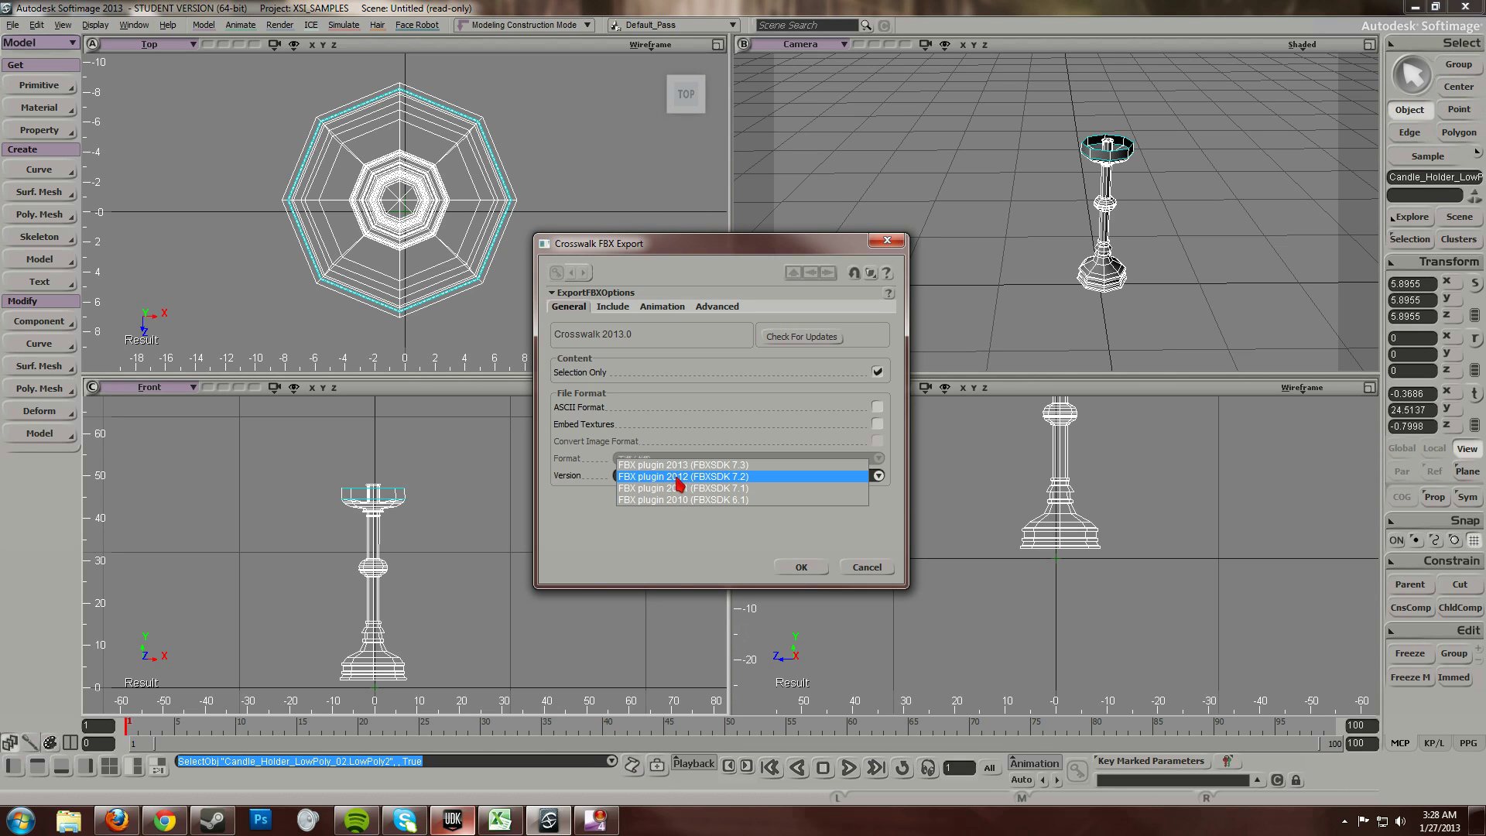
click(738, 477)
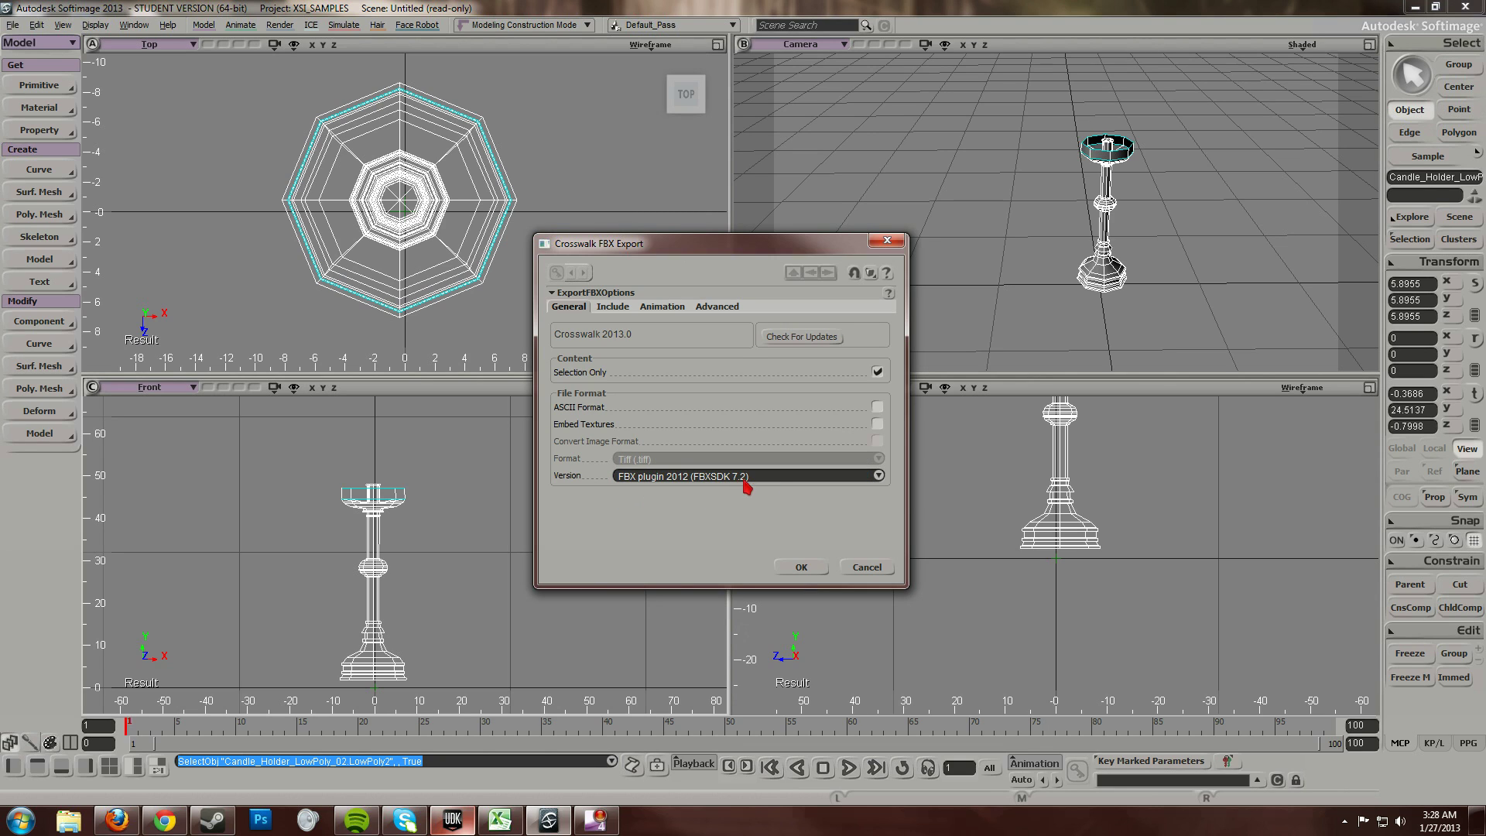
- Exclude cameras and lights from the FBX export while keeping geometry and hard edges included
click(612, 308)
drag(663, 245, 653, 213)
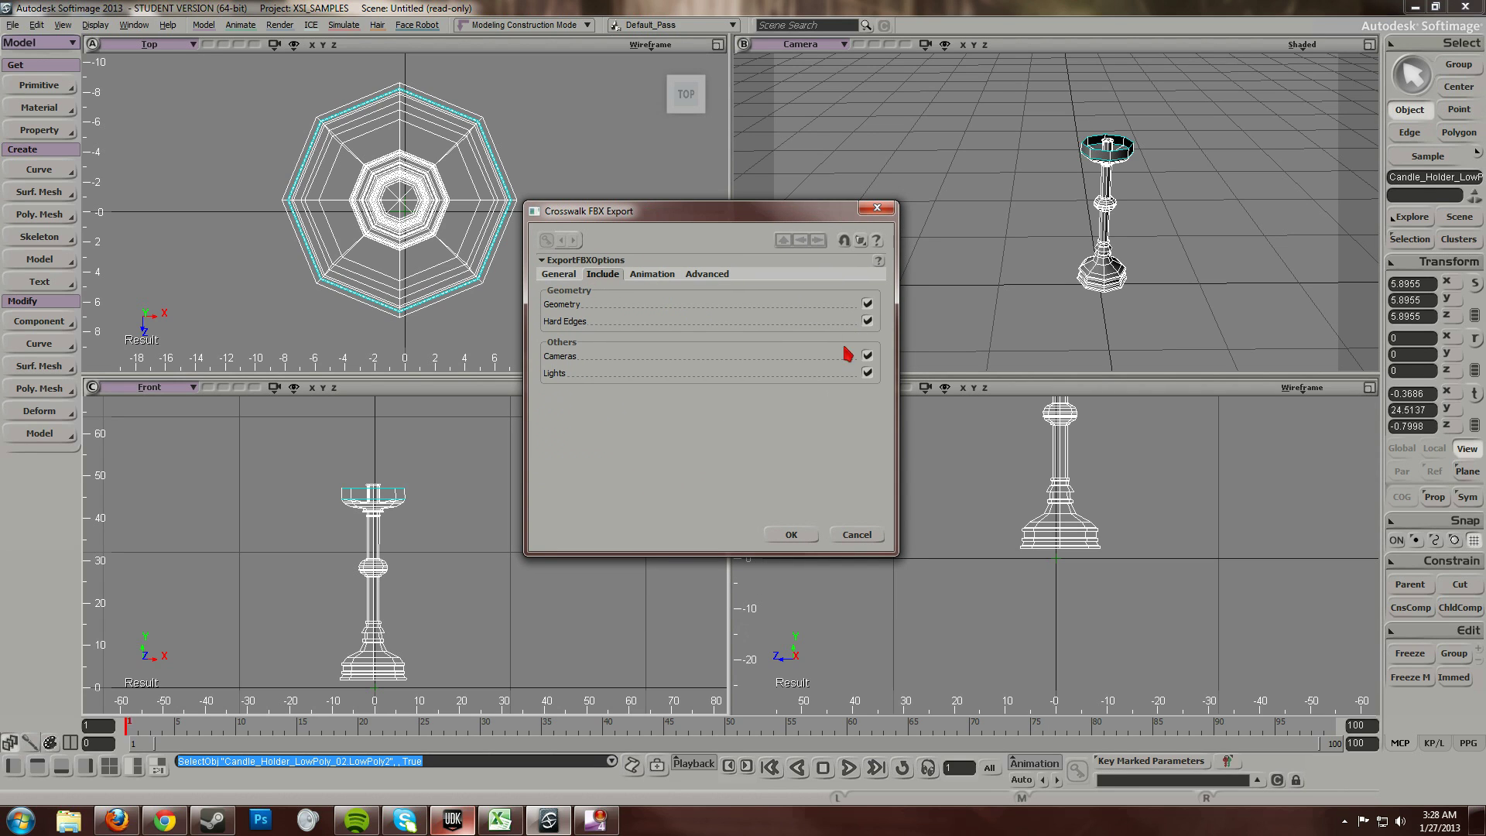
click(868, 320)
click(868, 374)
click(558, 274)
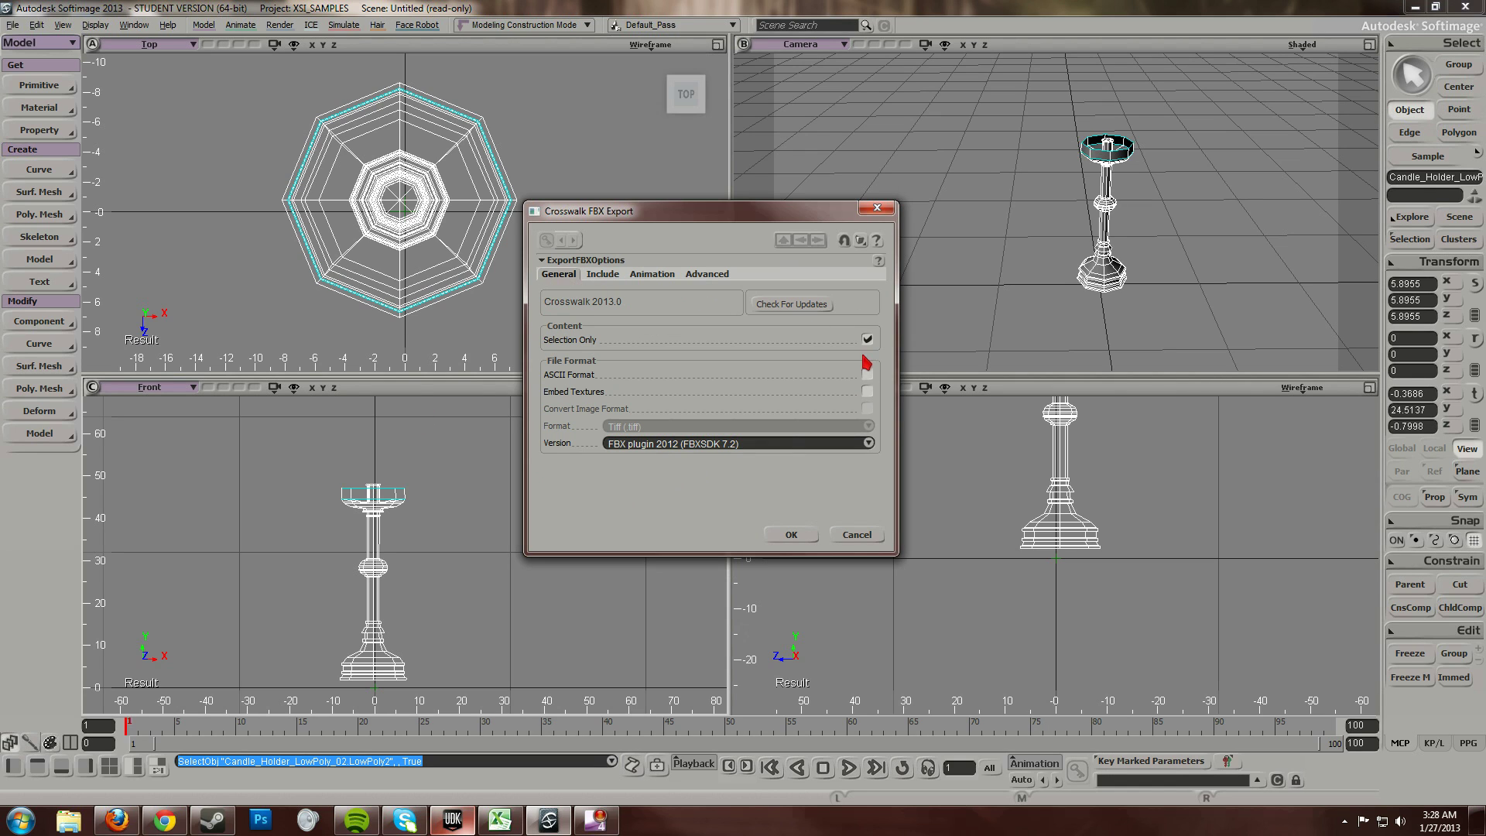
click(606, 275)
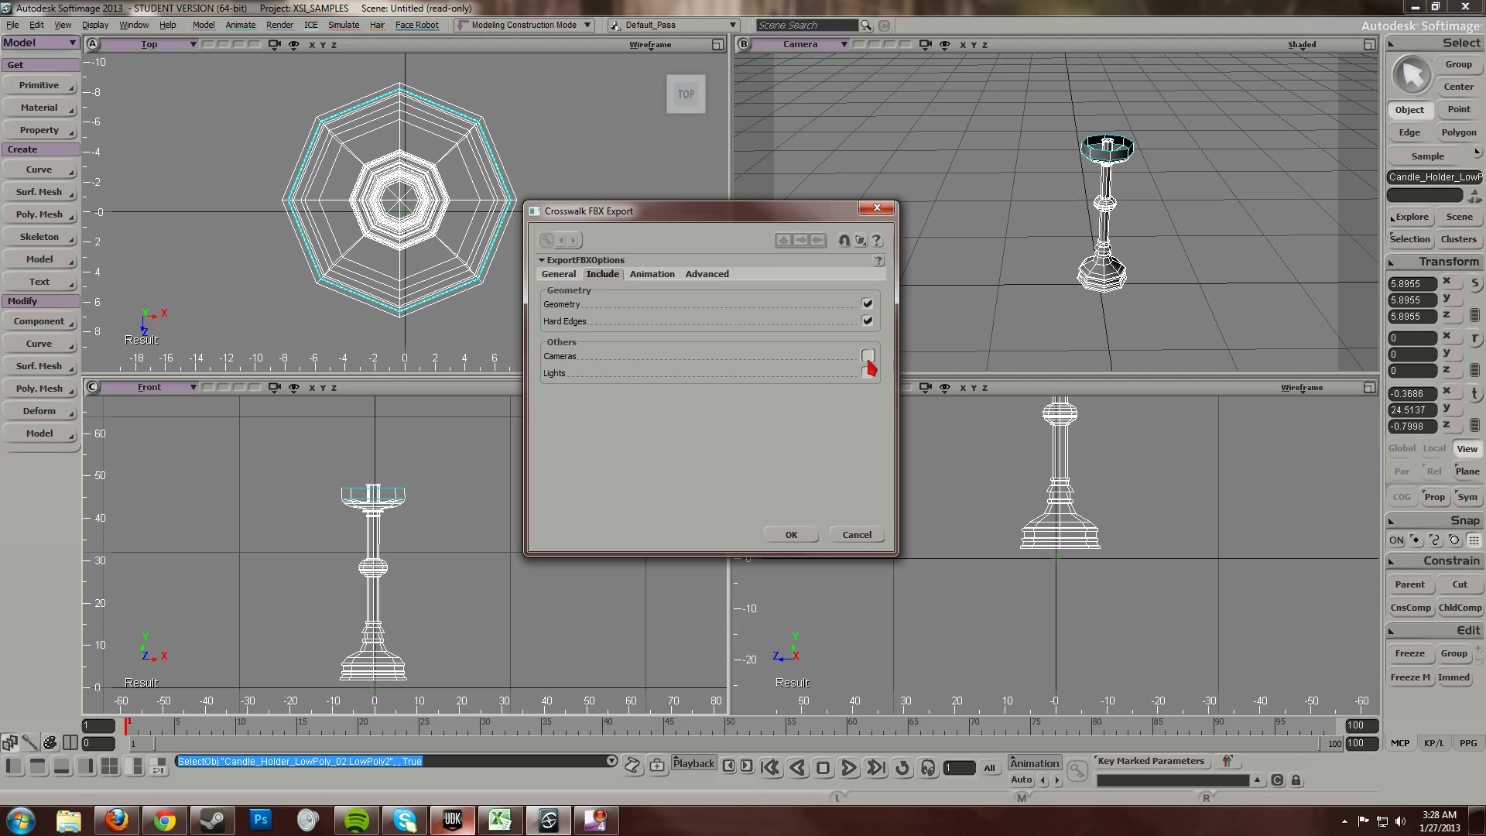
- Turn off the FCurve, Shape and Envelope animation options and run the FBX export
click(650, 274)
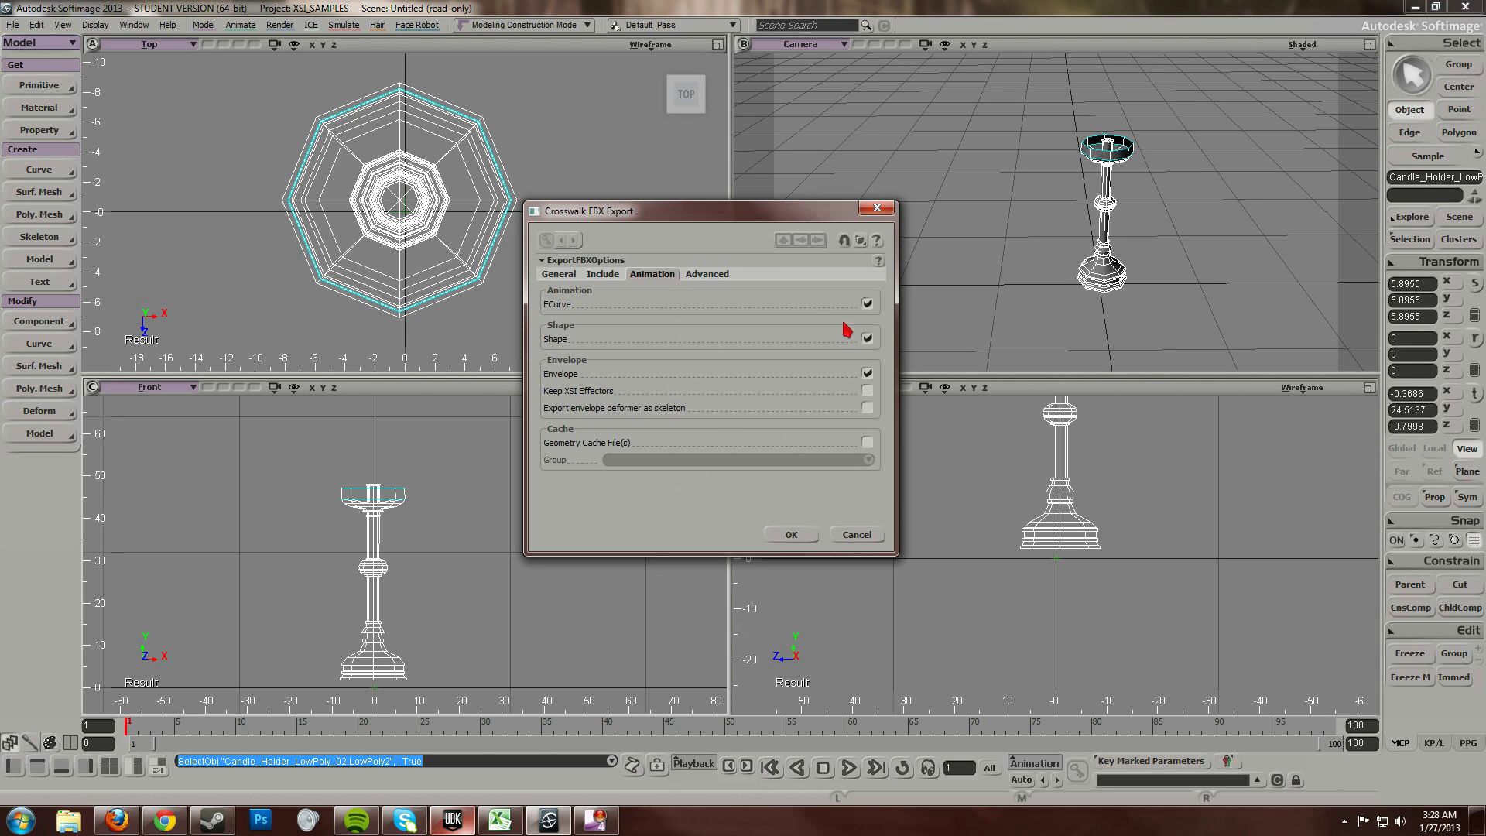
click(867, 303)
click(867, 339)
click(868, 373)
click(708, 276)
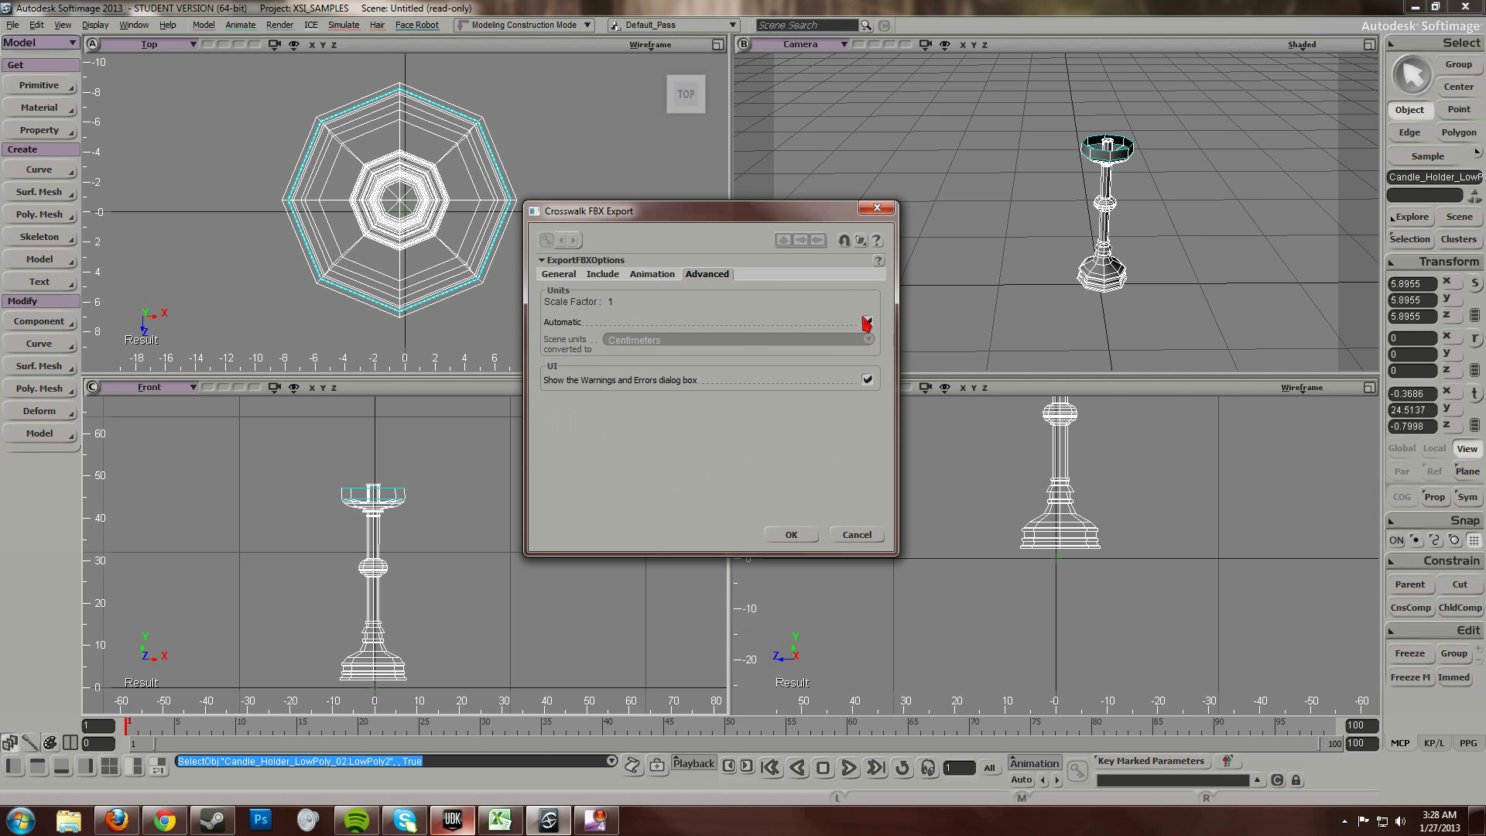
click(791, 534)
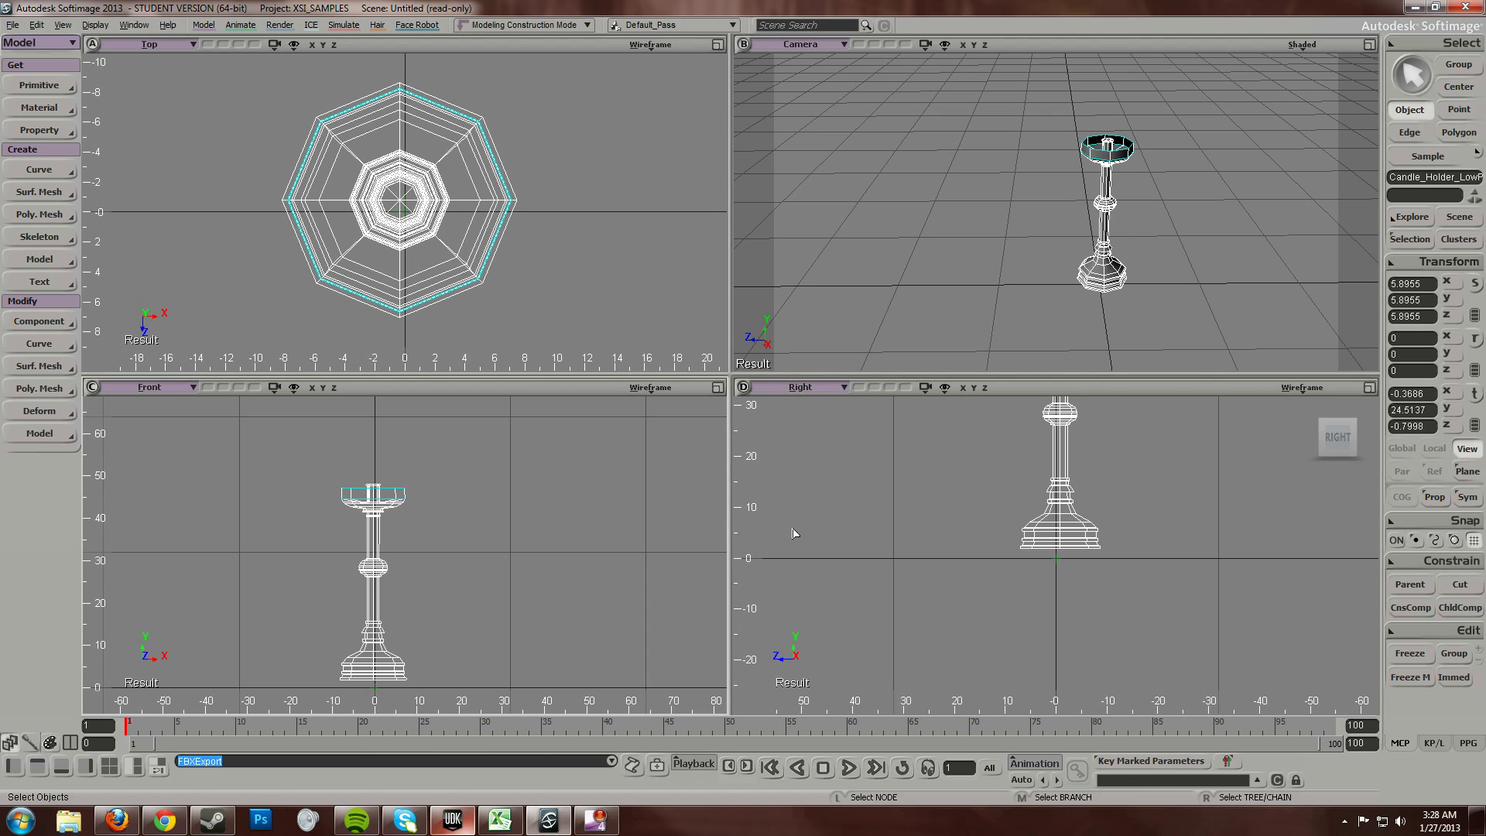
- Switch to Unreal Development Kit and load Candle_Holder_LowPoly_01.fbx from the desktop for import in the Content Browser
click(467, 822)
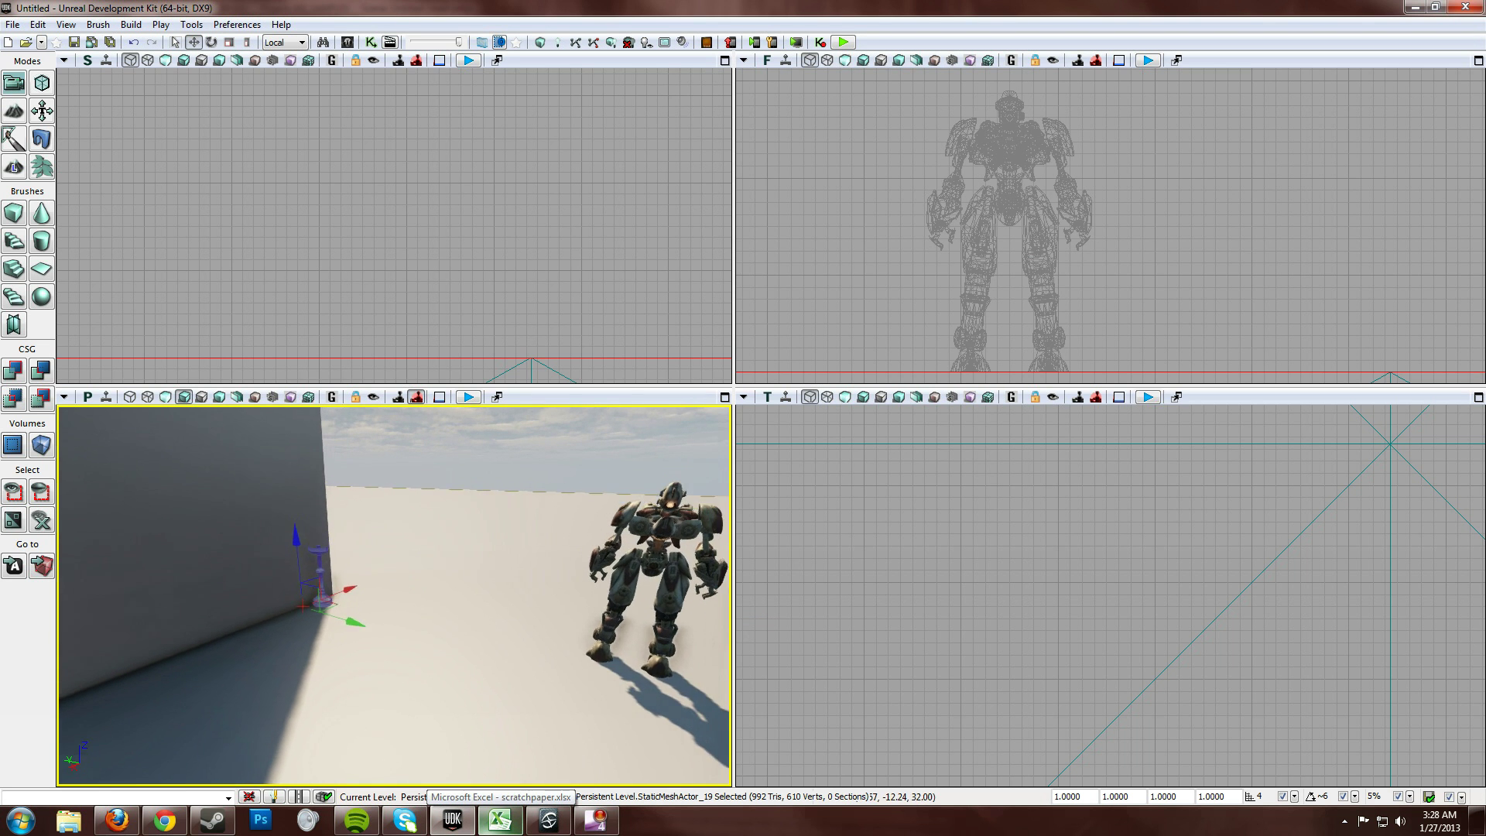
key(s)
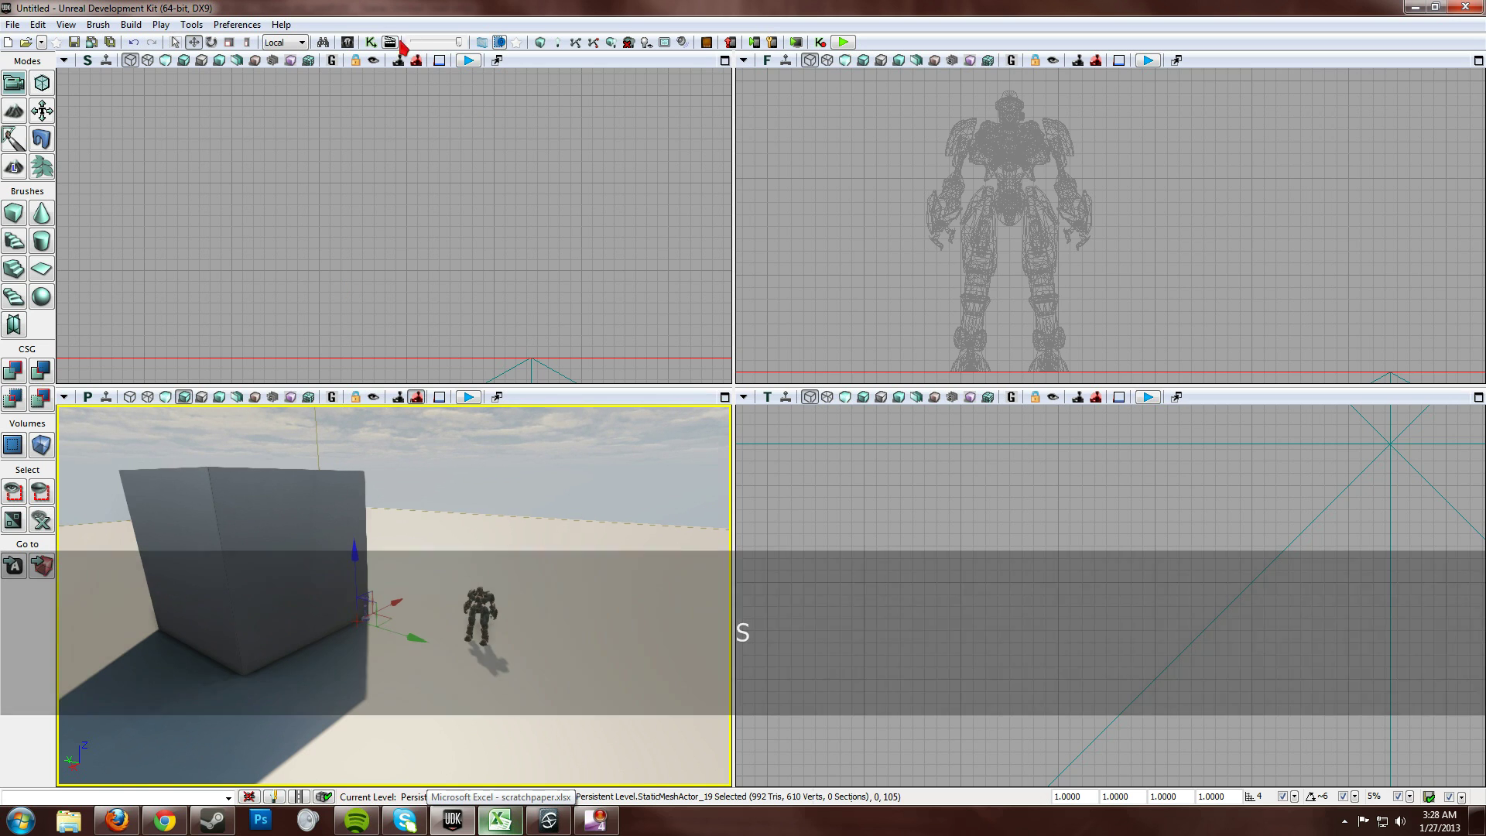
click(391, 43)
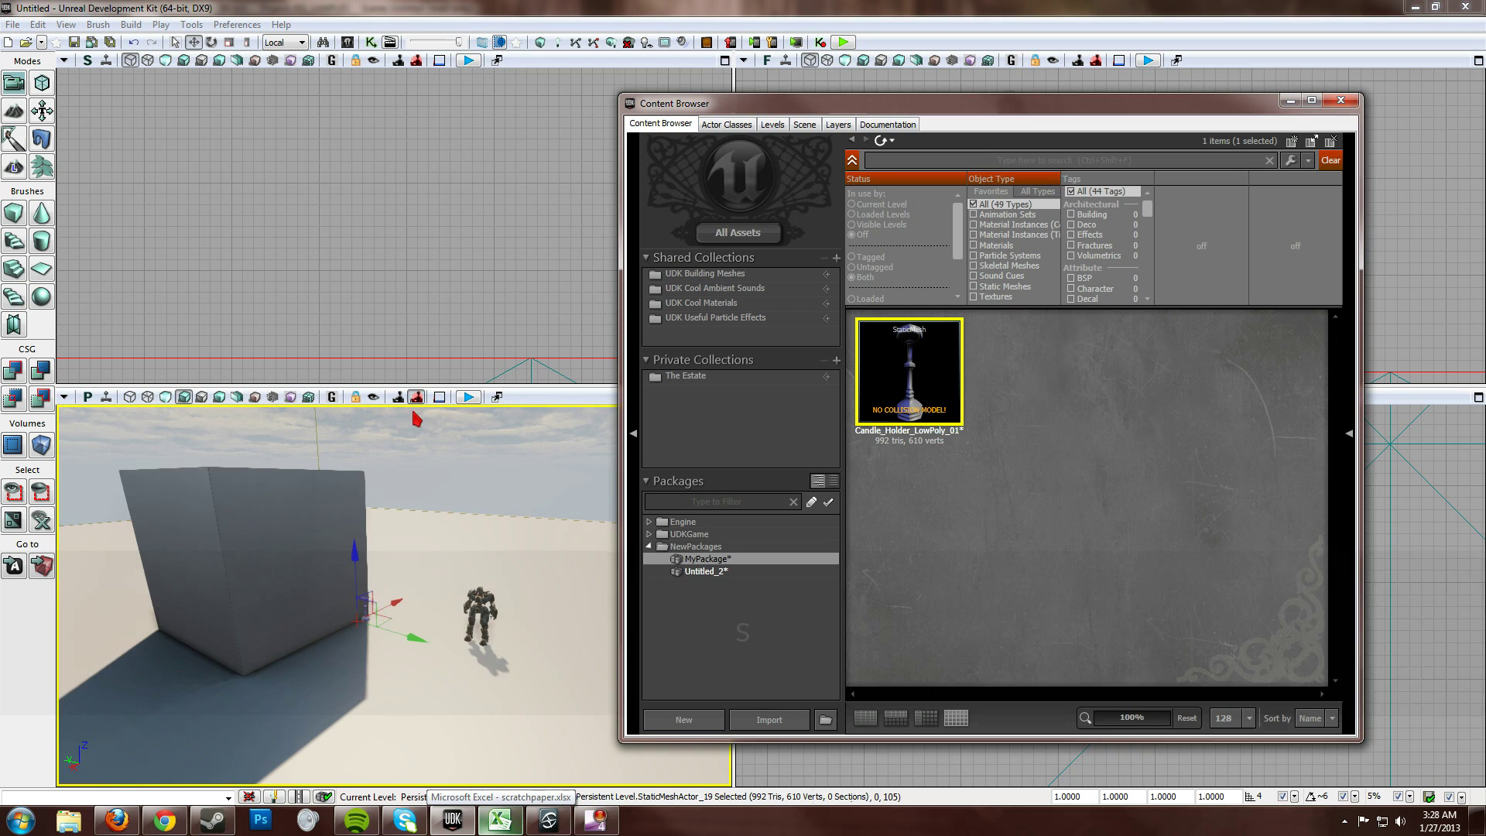
click(784, 718)
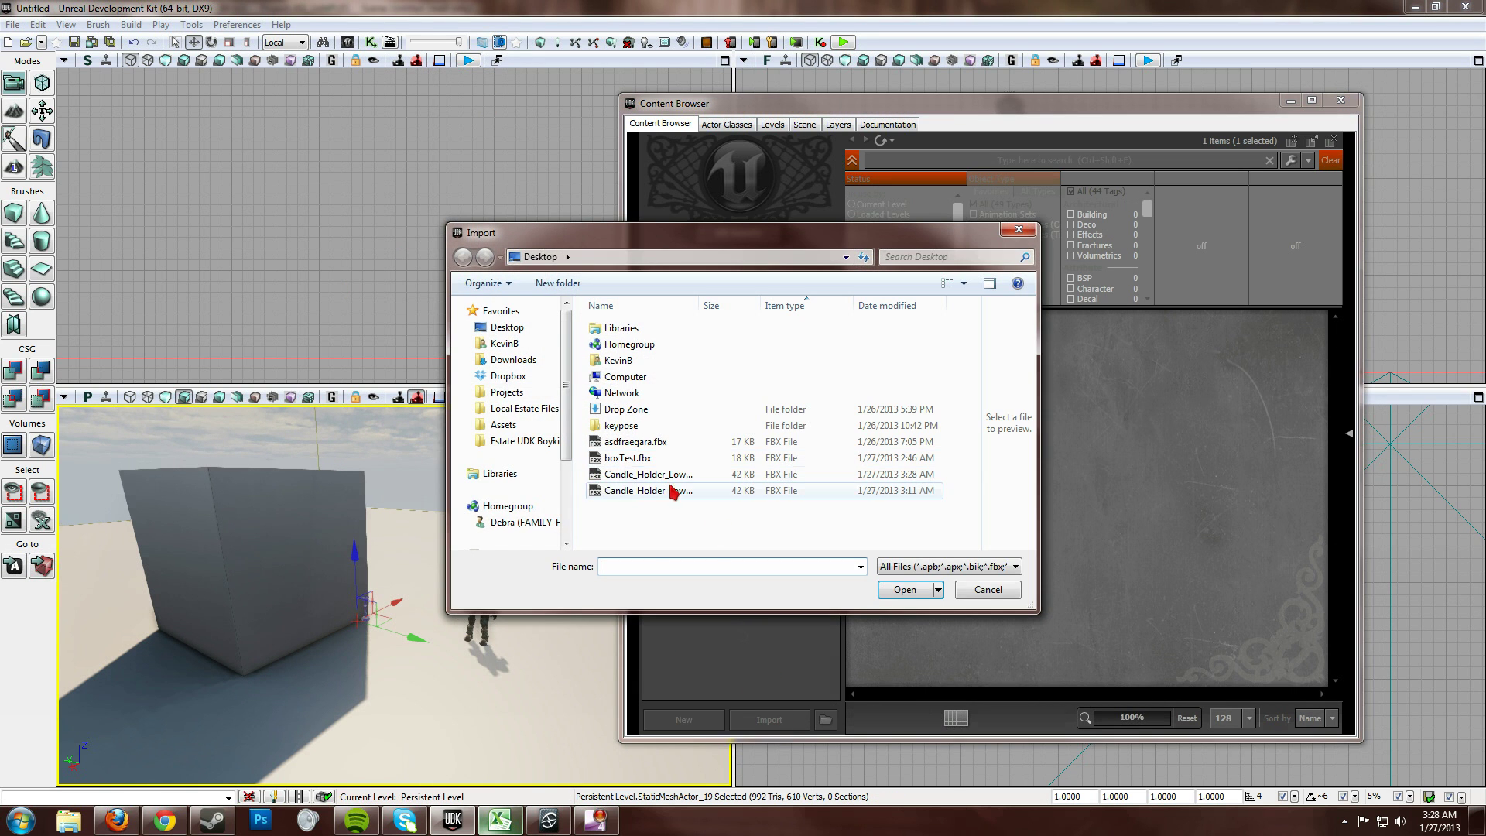
click(671, 478)
click(907, 593)
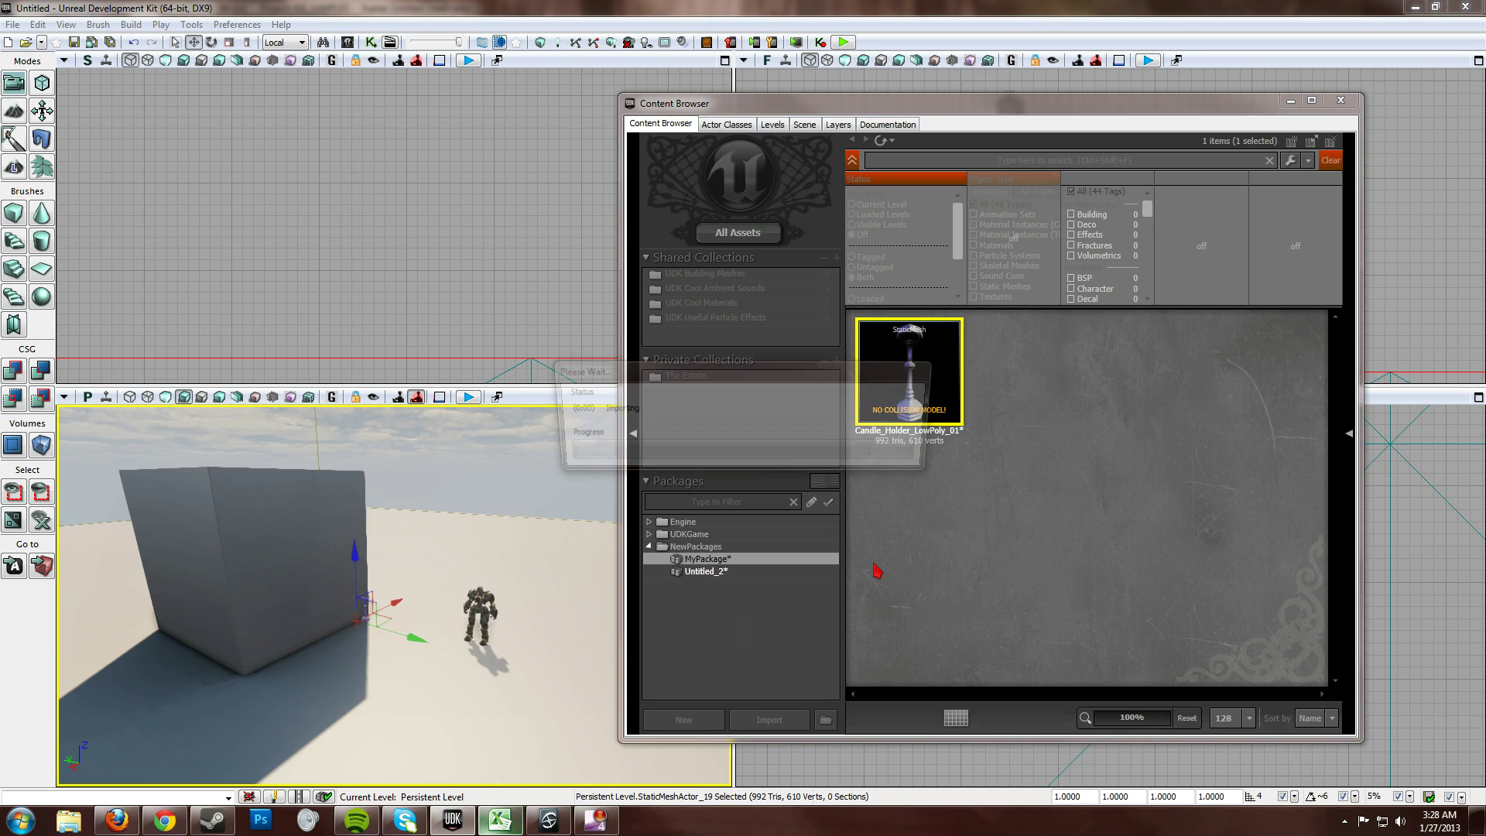
- Name the mesh Candle_Holder_LowPoly_02 and import it into MyPackage as a static mesh
click(740, 337)
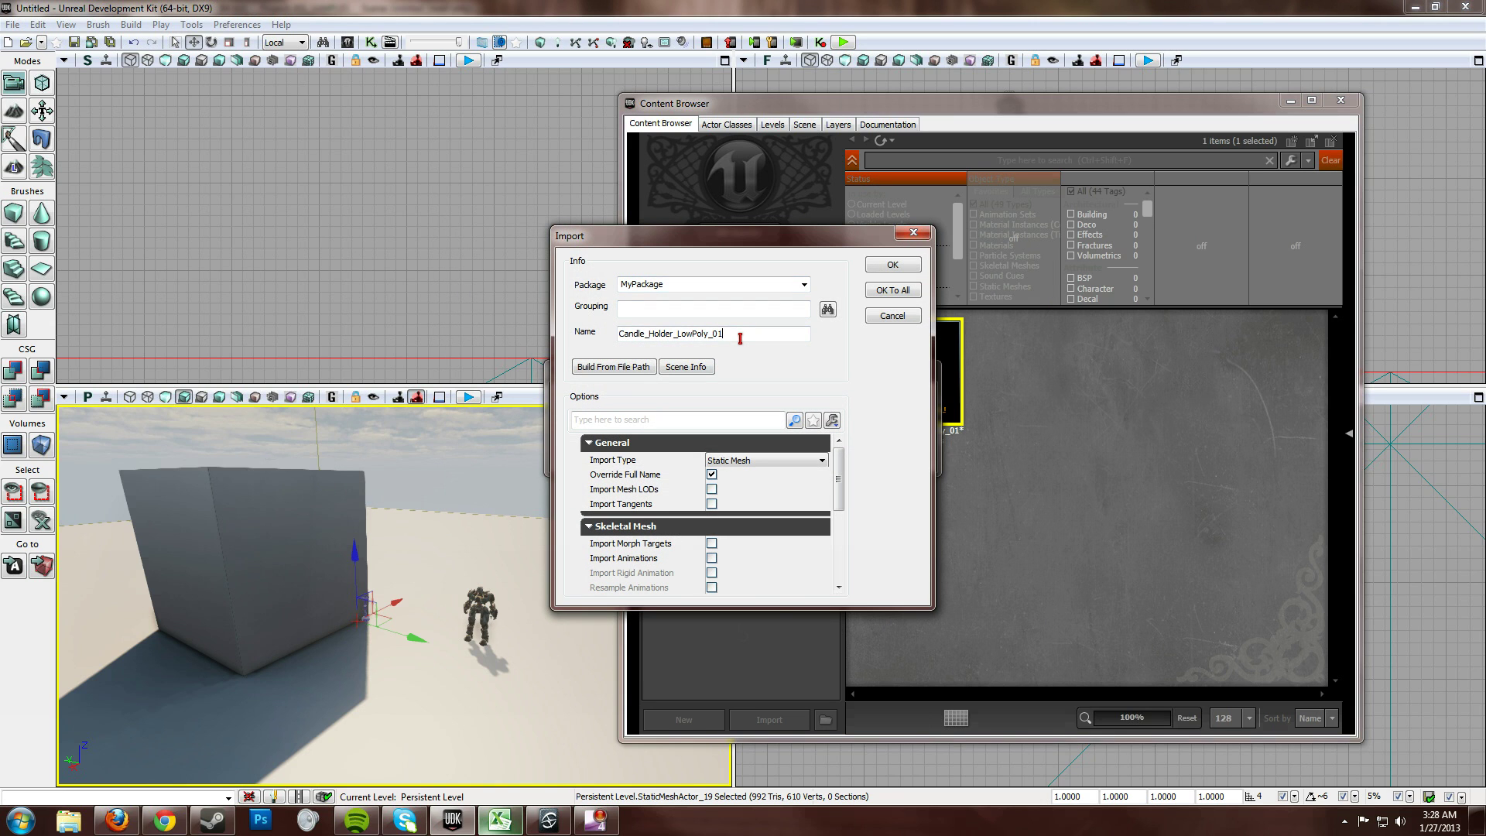
key(BackSpace)
text(2)
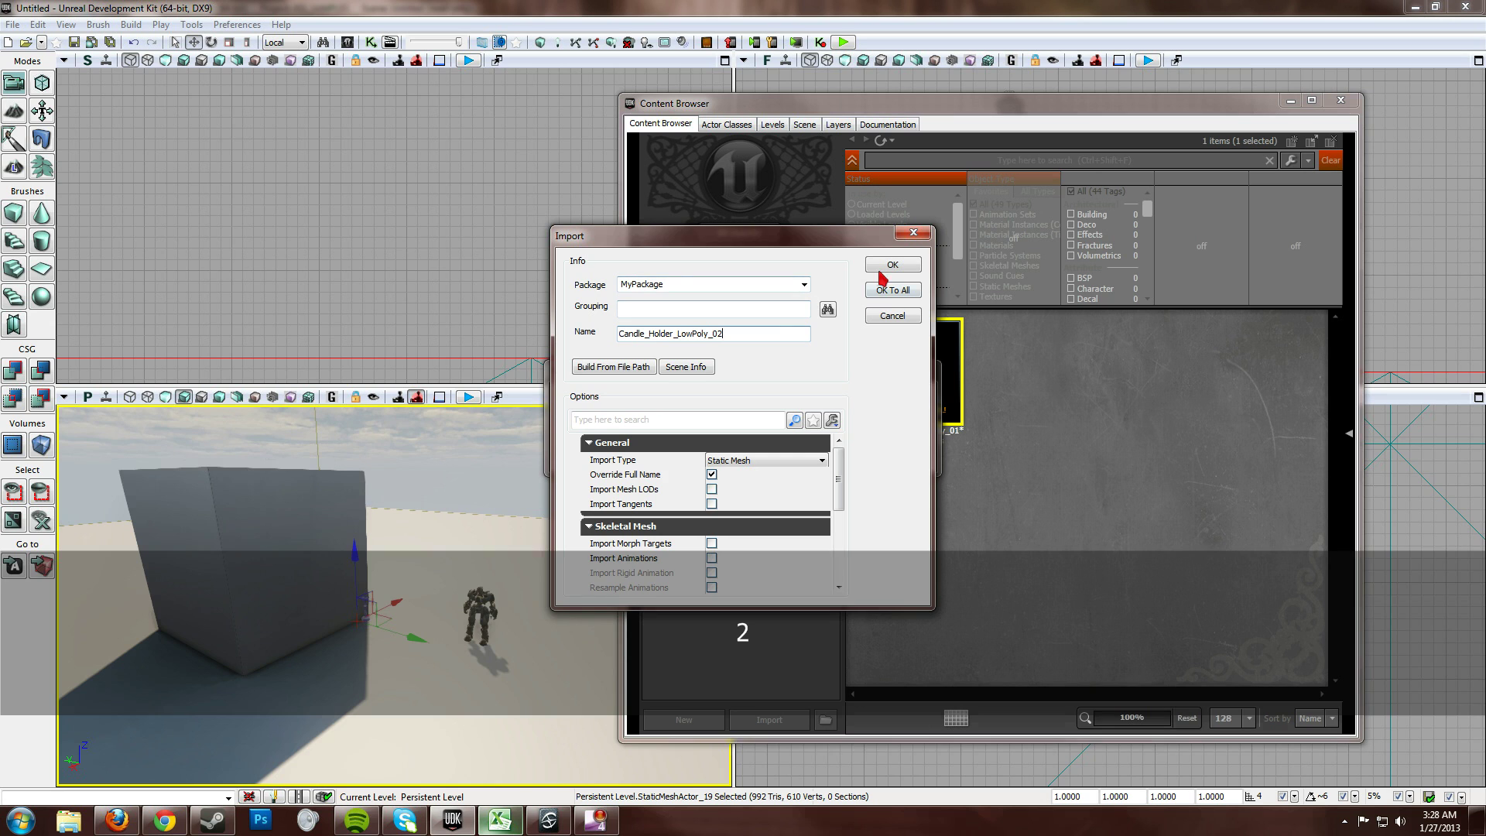
drag(850, 226, 850, 234)
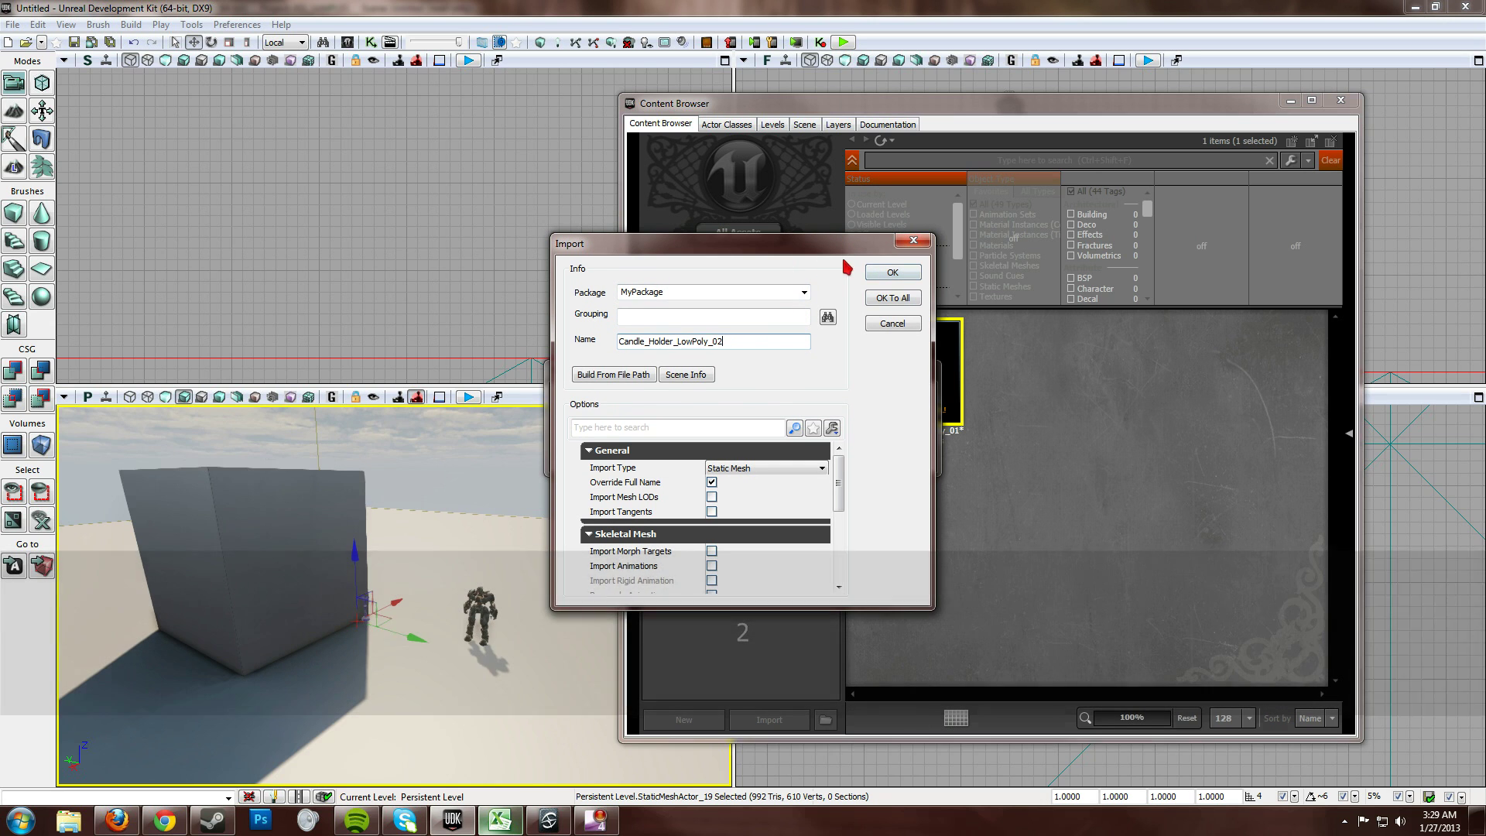
click(892, 272)
click(1050, 416)
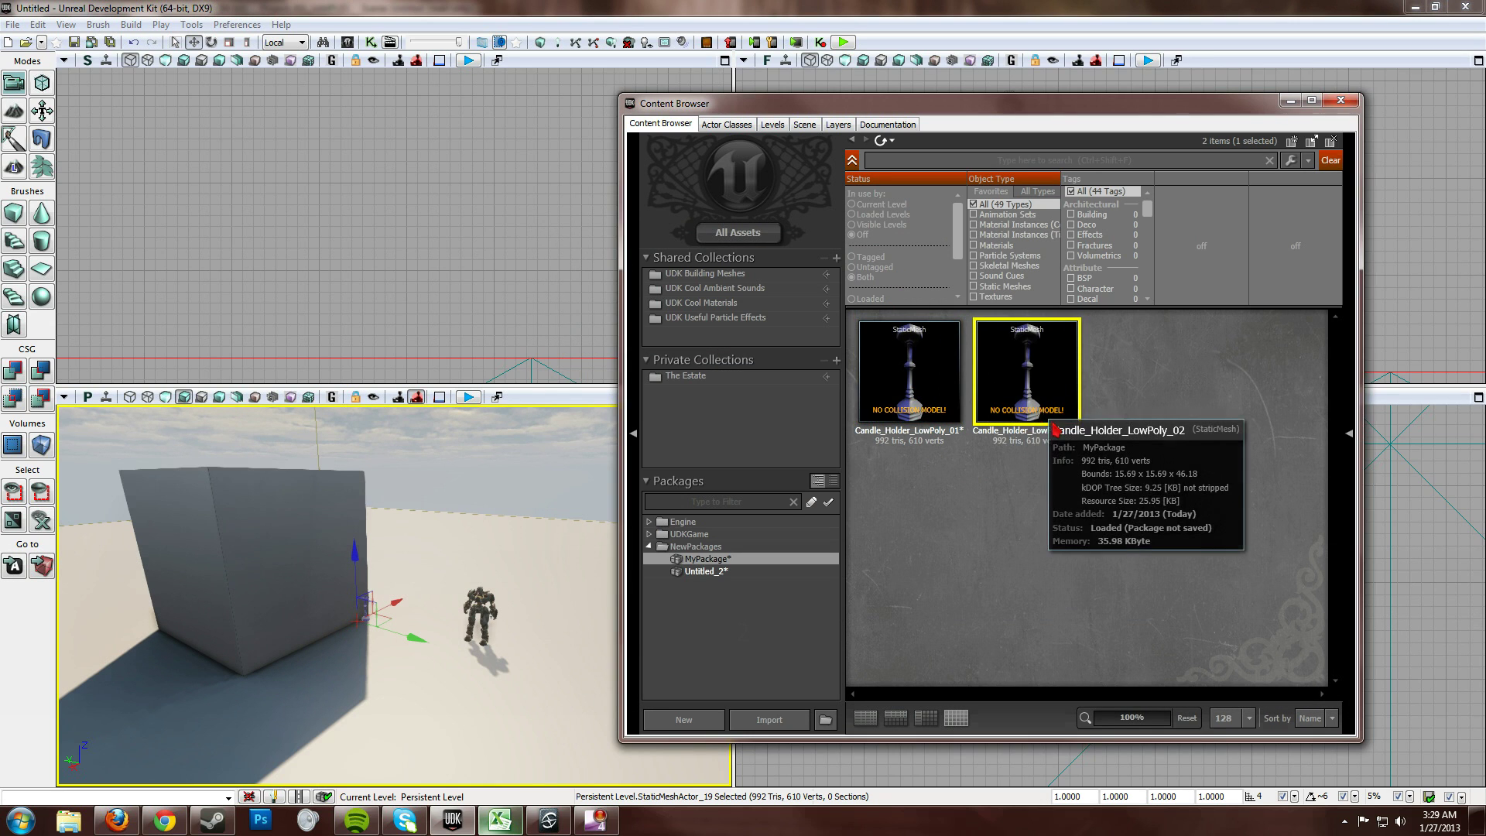
click(1092, 417)
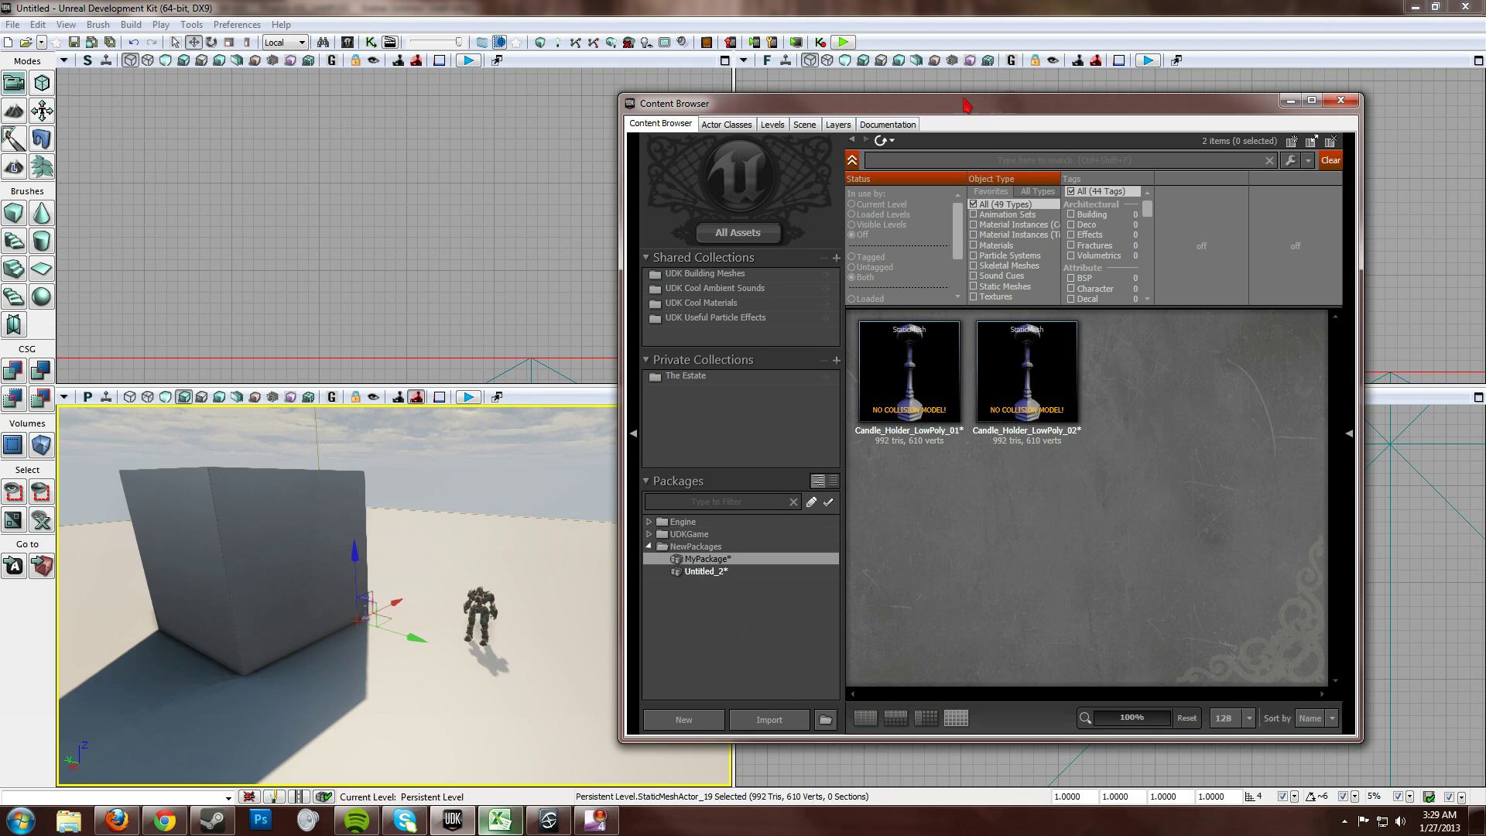
drag(966, 105, 917, 92)
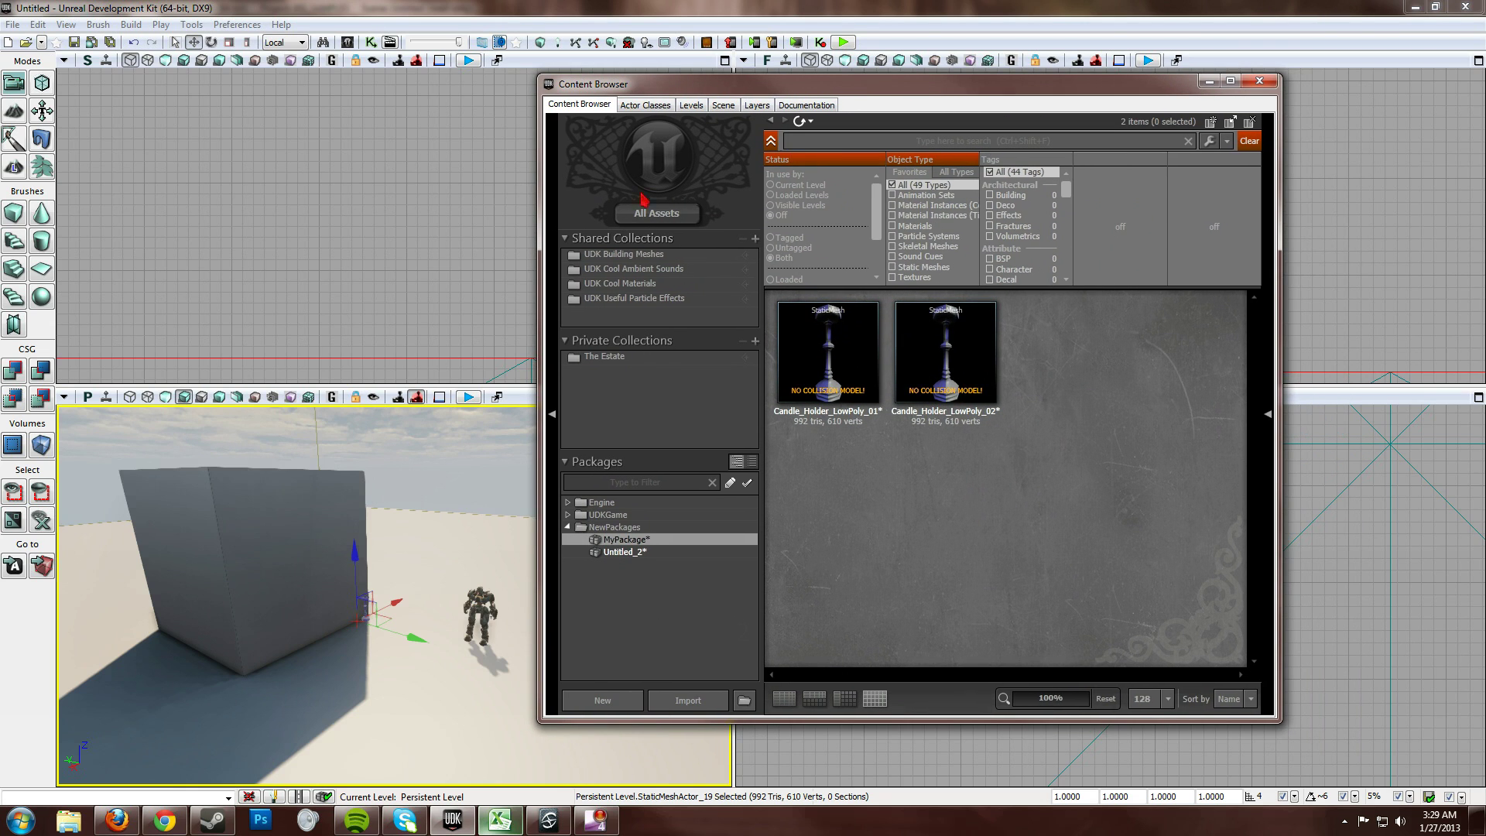